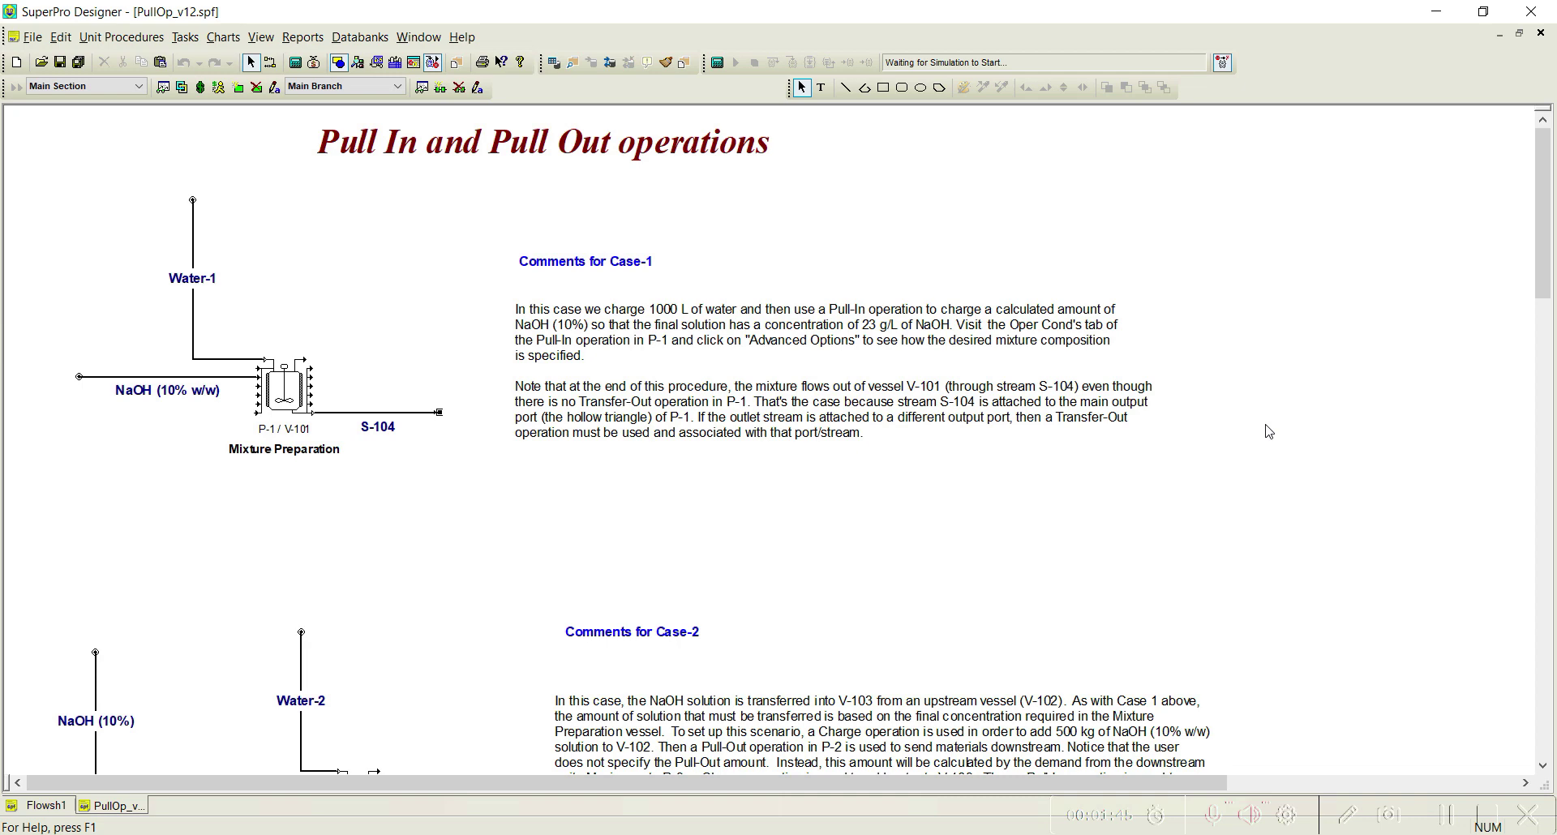
- Open the PullOp_v13.spf example from the Misc examples folder and look through its Pull In and Pull Out cases
{"action": "left_click", "coordinate": [406, 834]}
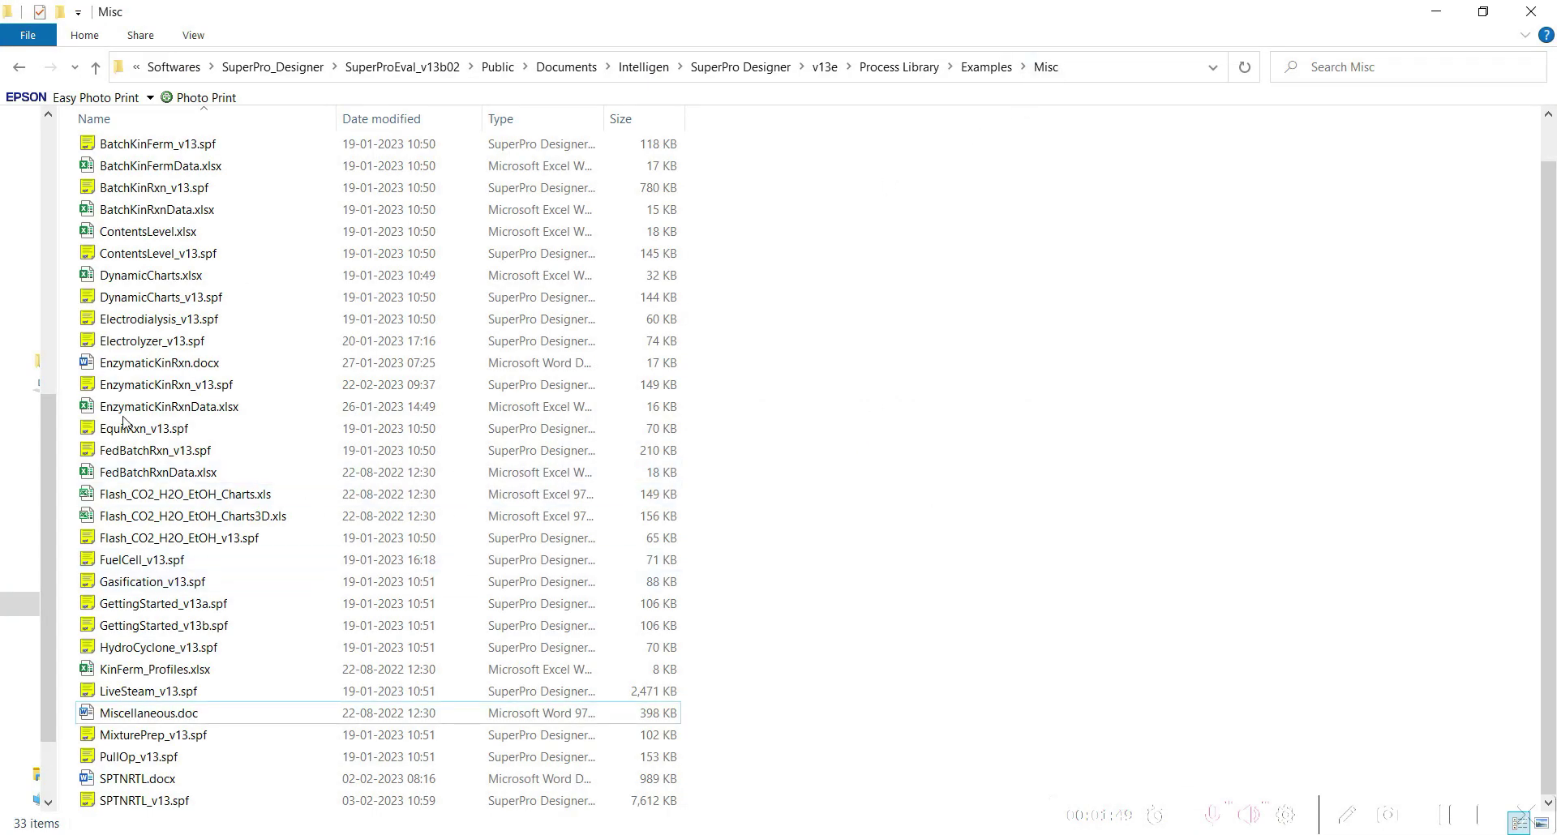
{"action": "double_click", "coordinate": [148, 759]}
{"action": "scroll", "coordinate": [932, 719], "scroll_direction": "down", "scroll_amount": 10}
{"action": "scroll", "coordinate": [734, 431], "scroll_direction": "up", "scroll_amount": 10}
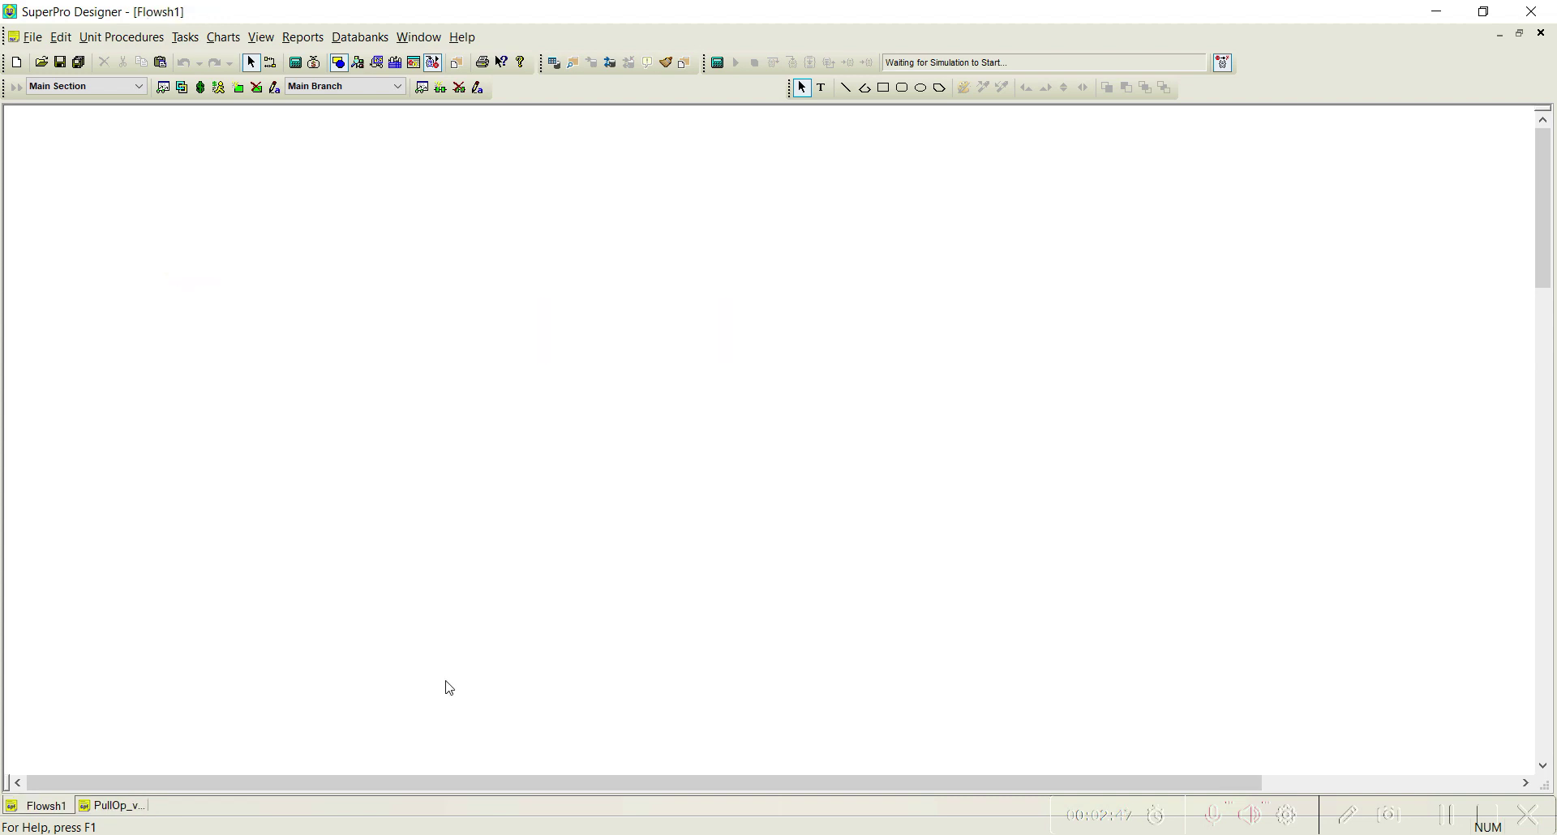
{"action": "left_click", "coordinate": [130, 37]}
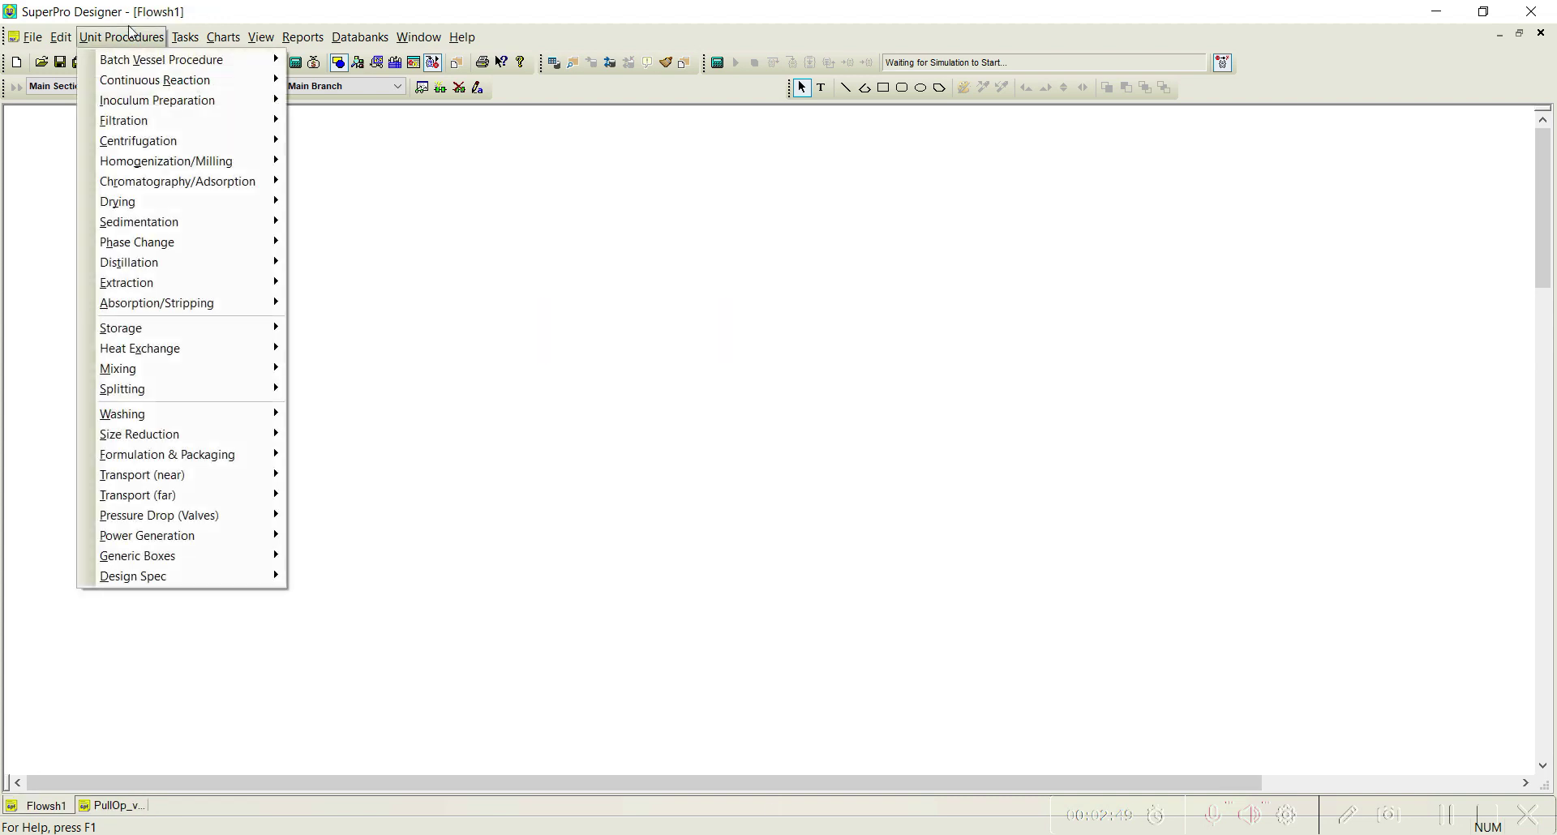
{"action": "left_click", "coordinate": [56, 154]}
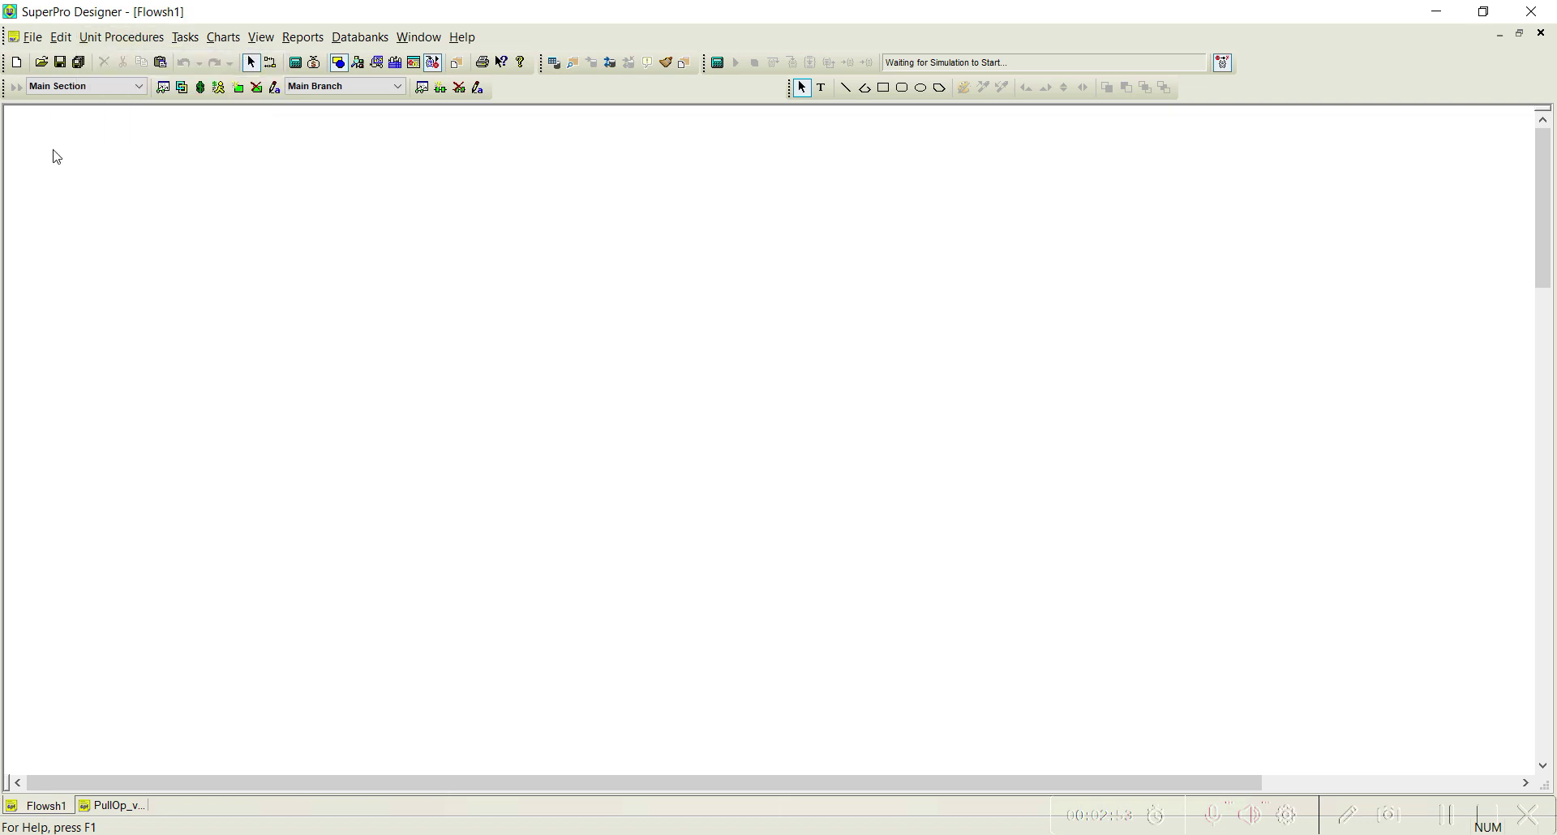
- Register the NaOH (10% w/w) stock mixture from the databank, including automatic registration of its sodium hydroxide ingredient
{"action": "left_click", "coordinate": [185, 36]}
{"action": "mouse_move", "coordinate": [196, 83]}
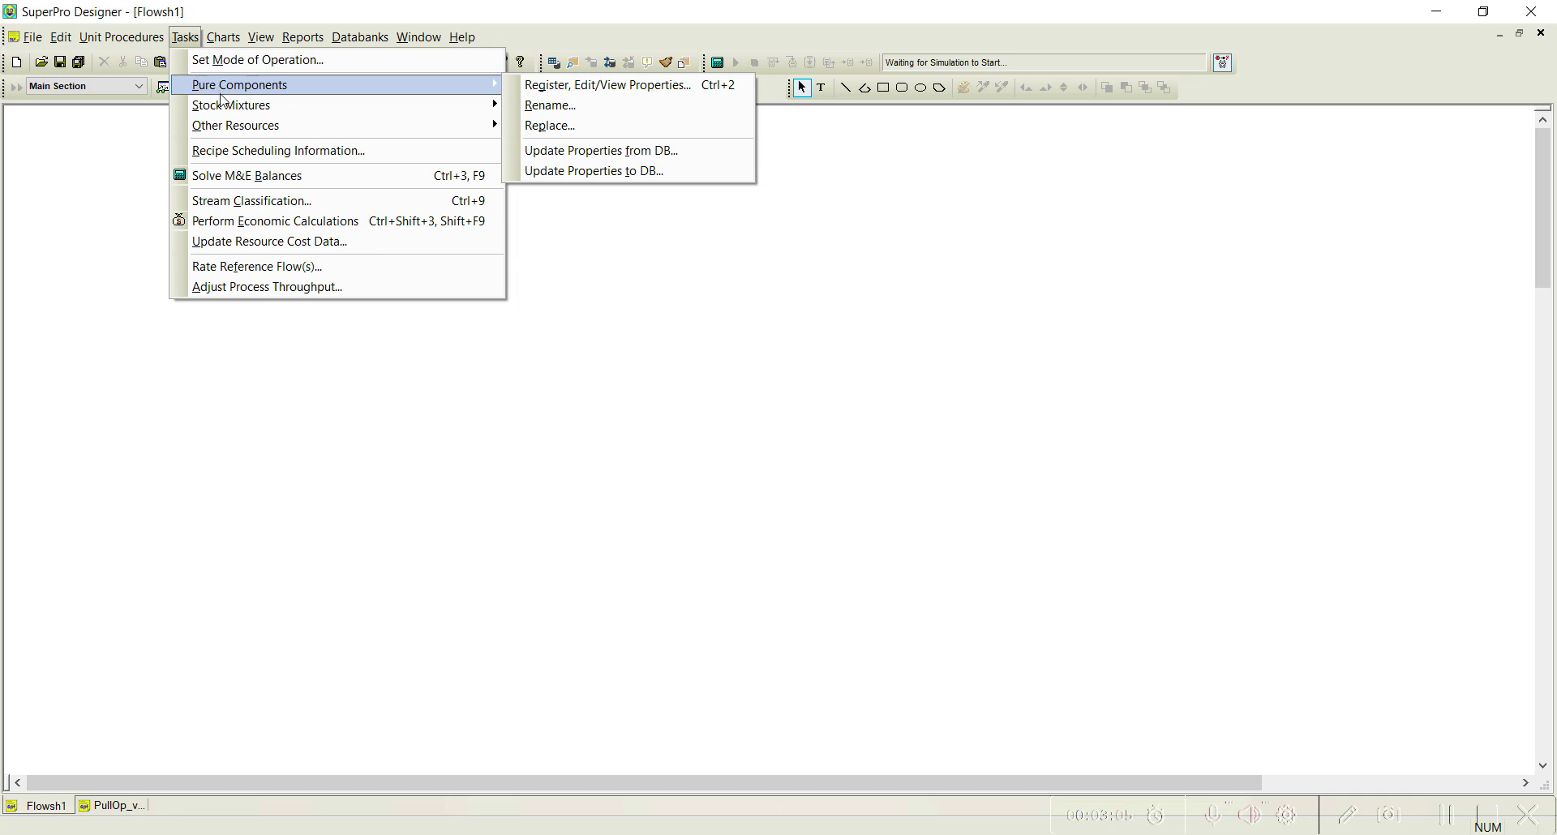
{"action": "mouse_move", "coordinate": [230, 106]}
{"action": "left_click", "coordinate": [546, 106]}
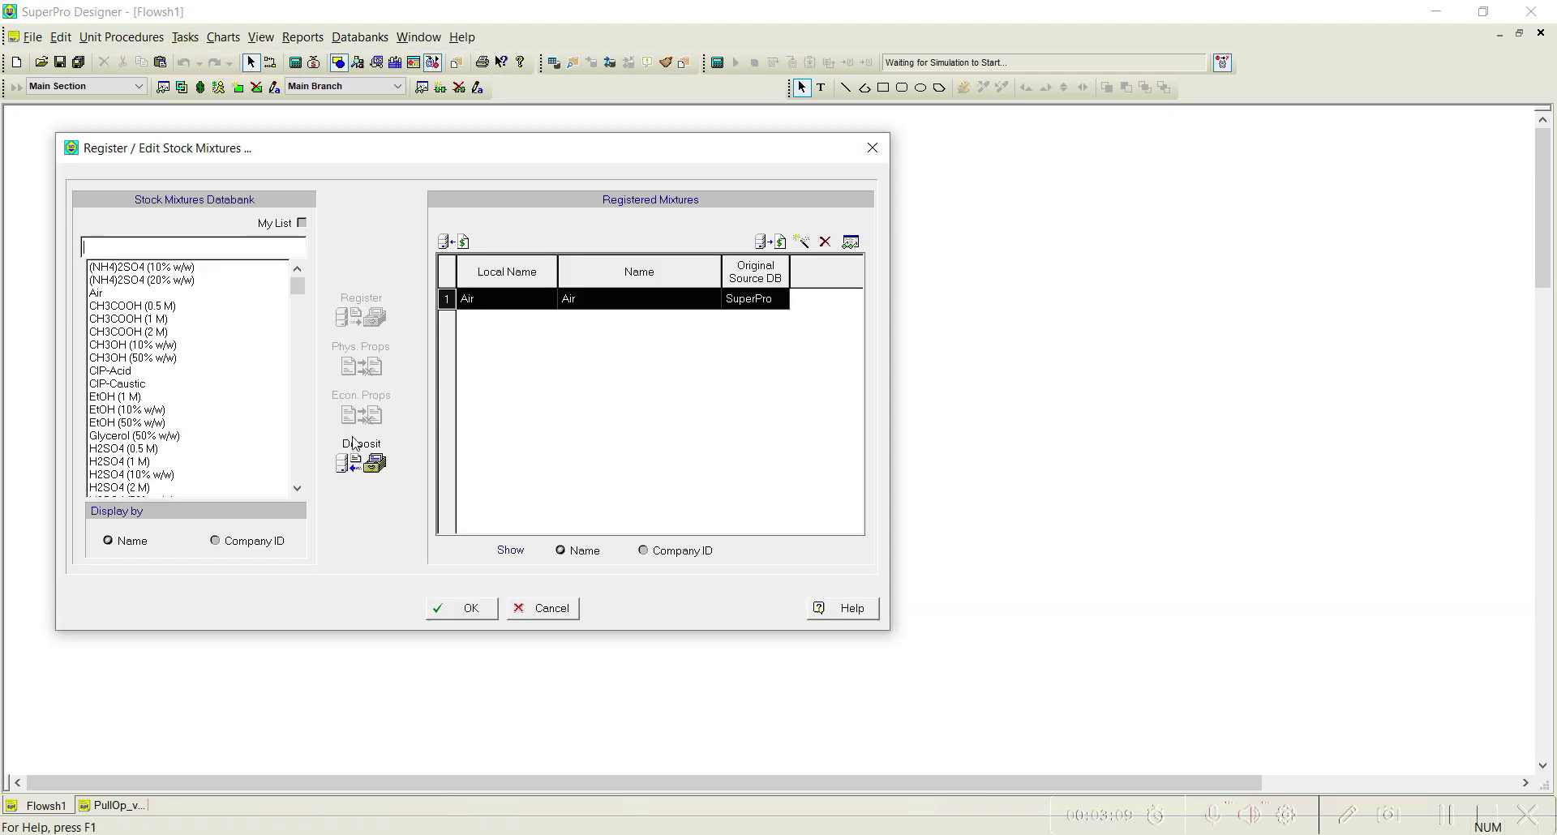
{"action": "left_click", "coordinate": [299, 488]}
{"action": "left_click", "coordinate": [299, 489]}
{"action": "left_click_drag", "start_coordinate": [298, 488], "coordinate": [299, 488]}
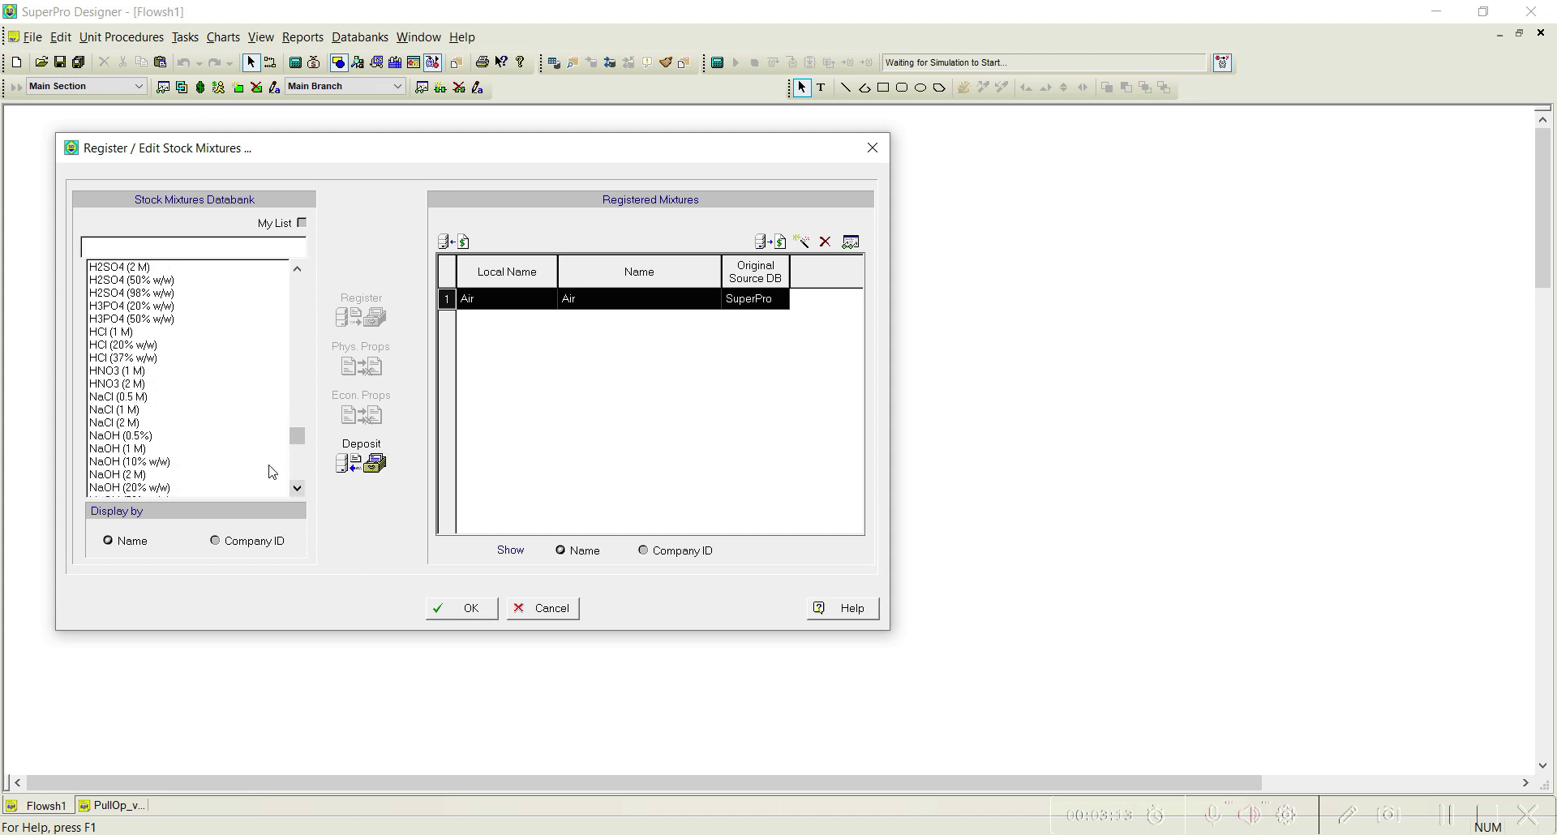
{"action": "left_click", "coordinate": [145, 463]}
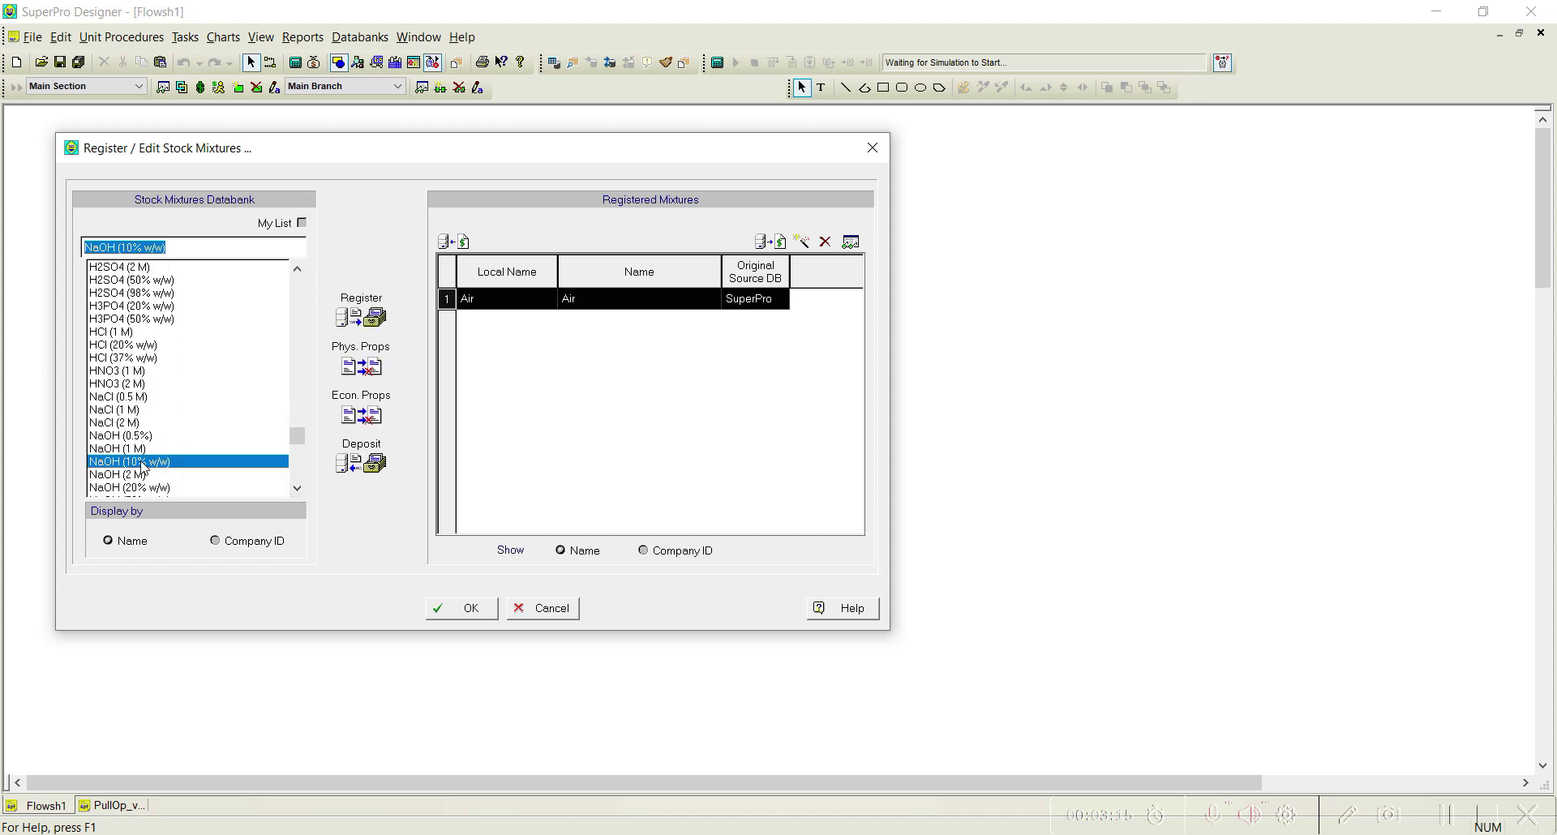
{"action": "left_click", "coordinate": [374, 321]}
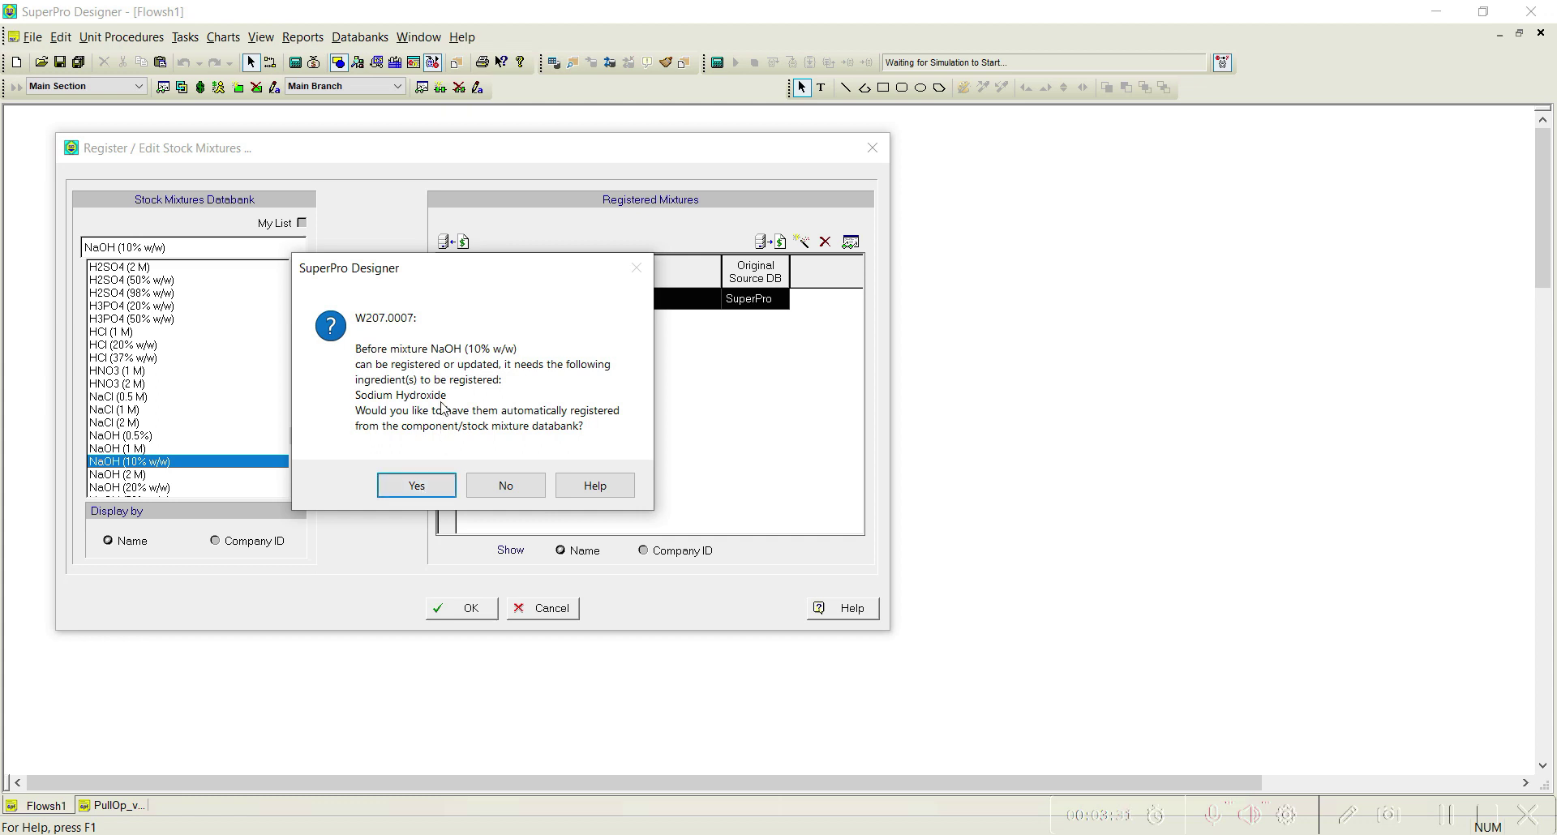
{"action": "left_click", "coordinate": [422, 486]}
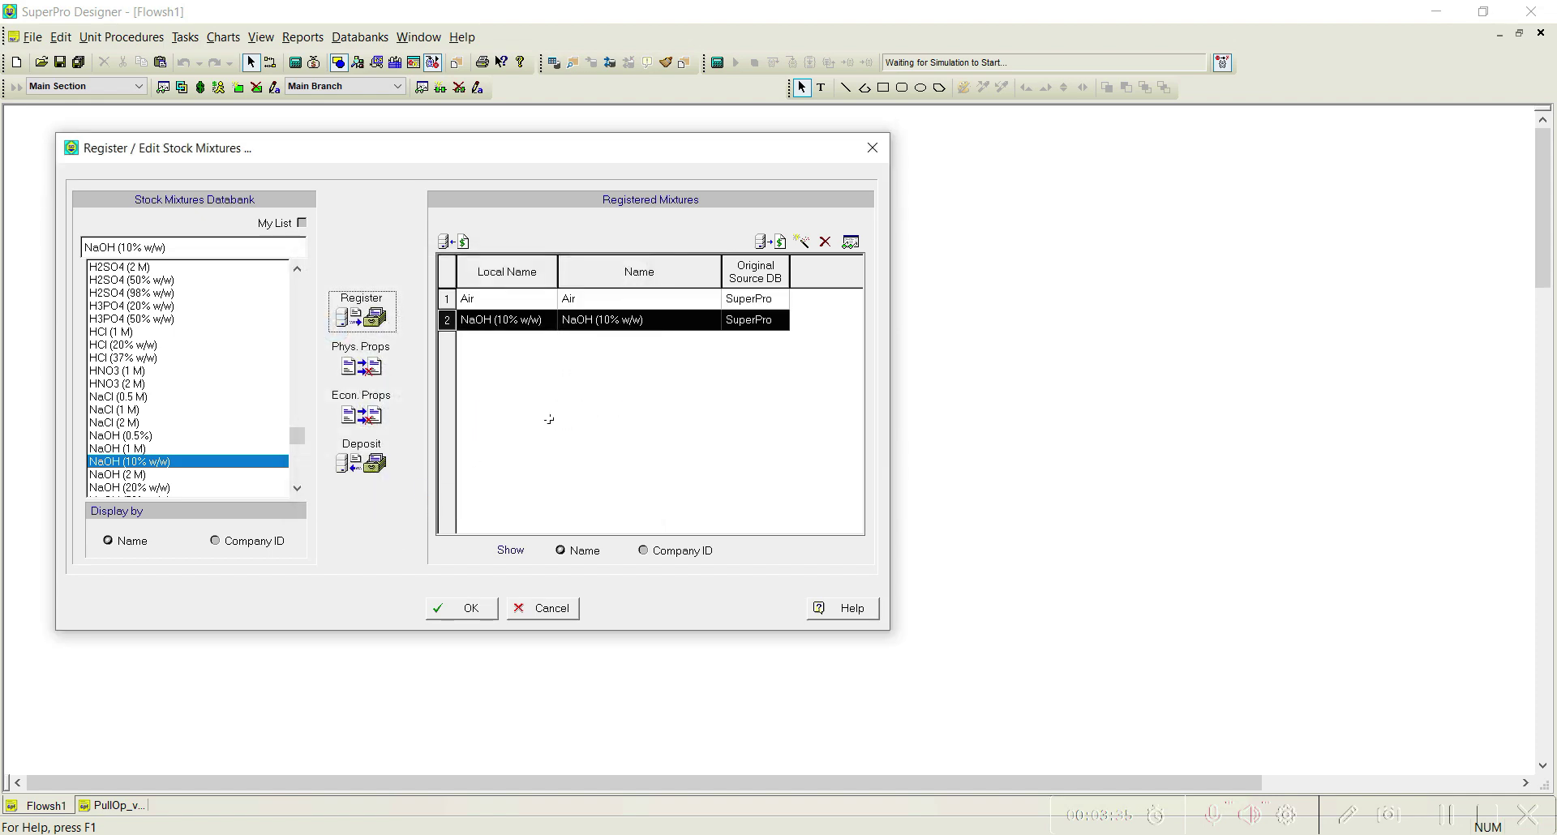
{"action": "left_click", "coordinate": [458, 609]}
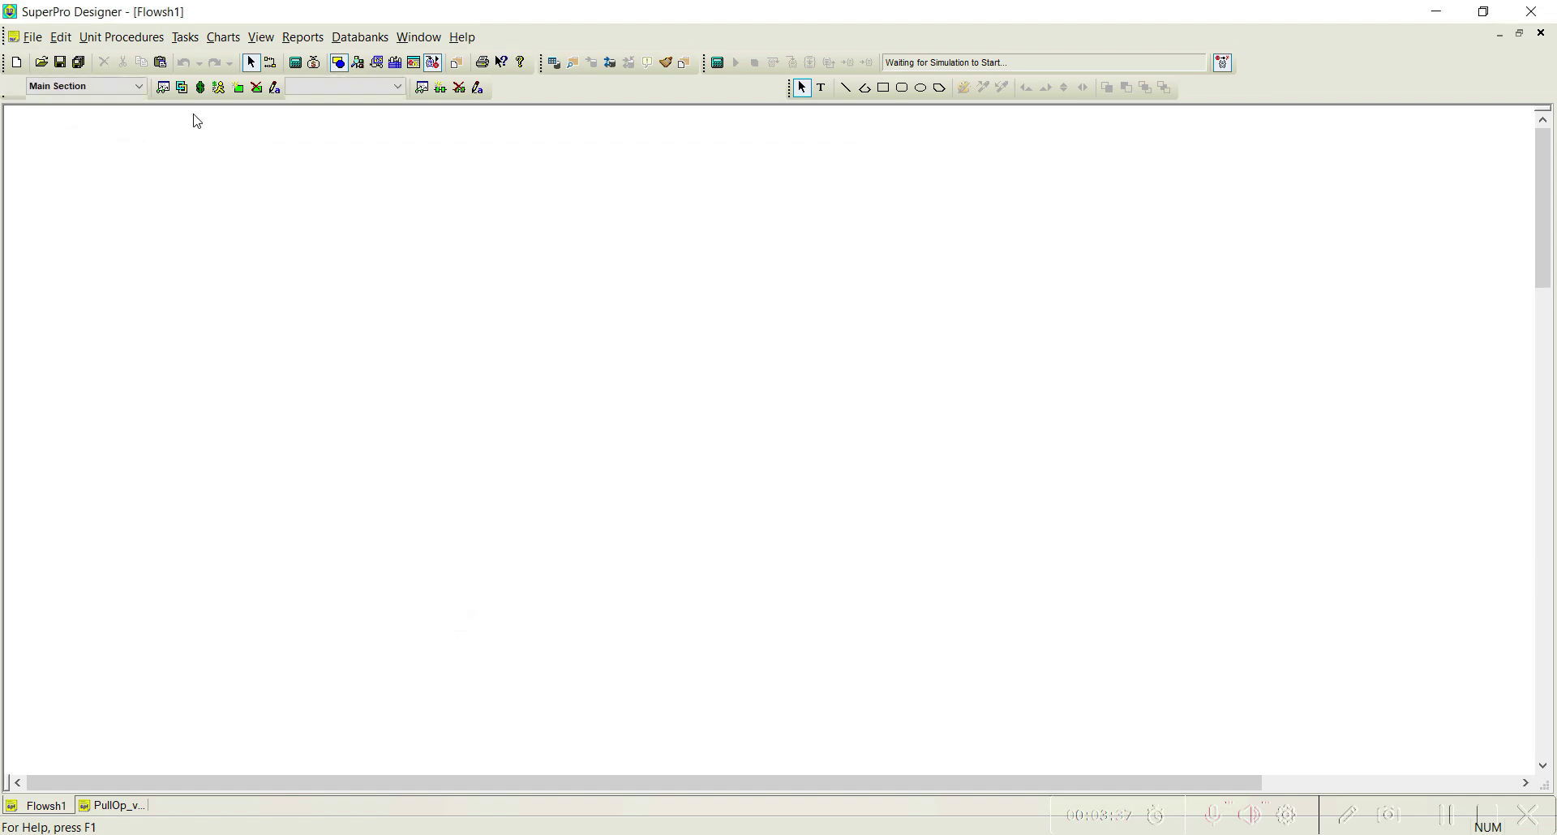
- Check which pure components are registered in the flowsheet
{"action": "left_click", "coordinate": [185, 37]}
{"action": "mouse_move", "coordinate": [325, 84]}
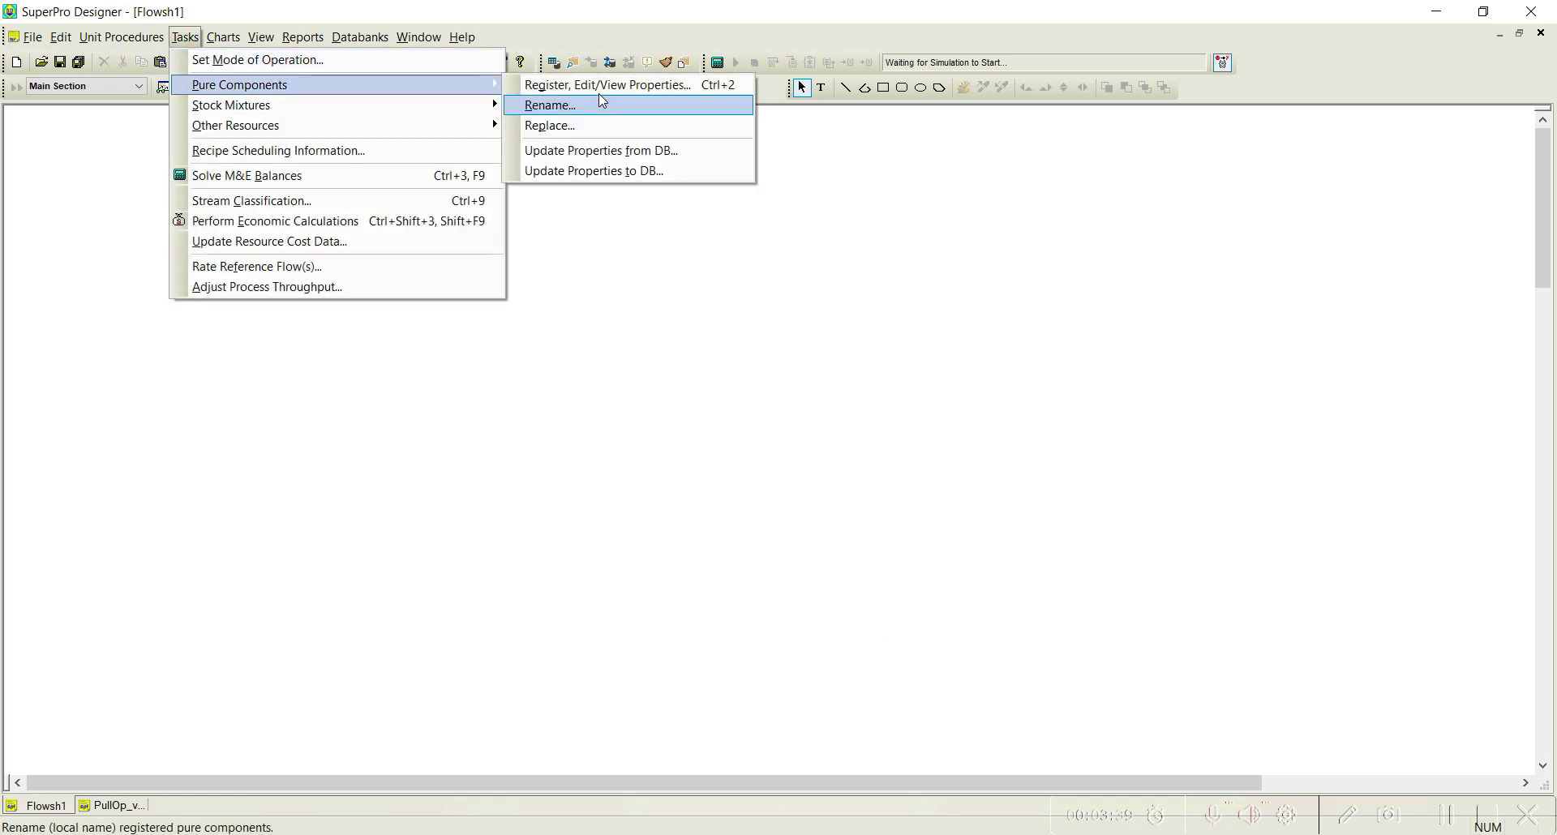
{"action": "left_click", "coordinate": [610, 107]}
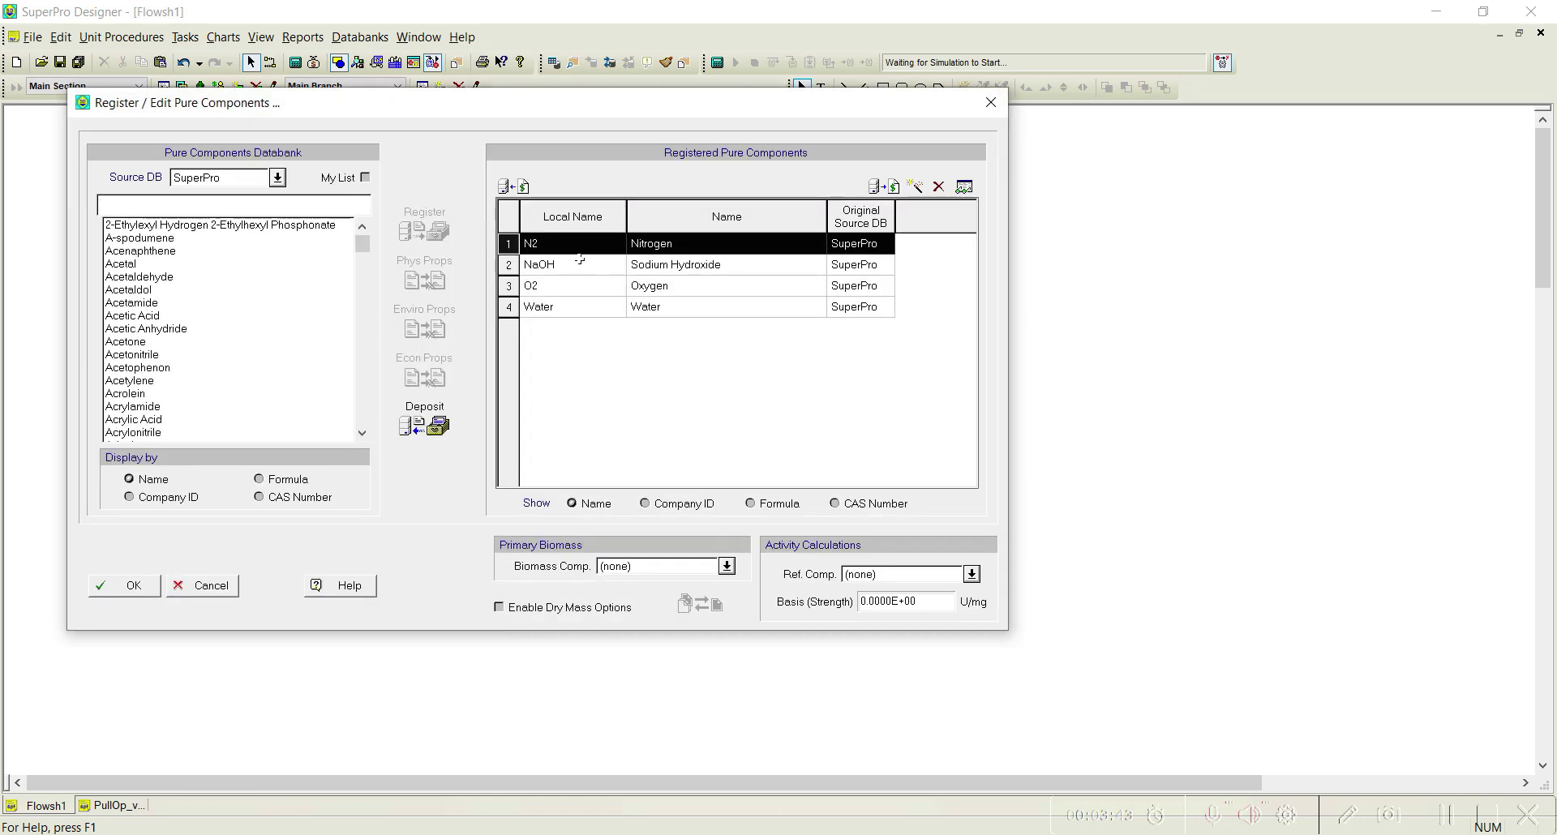
{"action": "left_click", "coordinate": [139, 585]}
- Place a batch bulk storage procedure in a blending tank on the blank flowsheet
{"action": "left_click", "coordinate": [139, 44]}
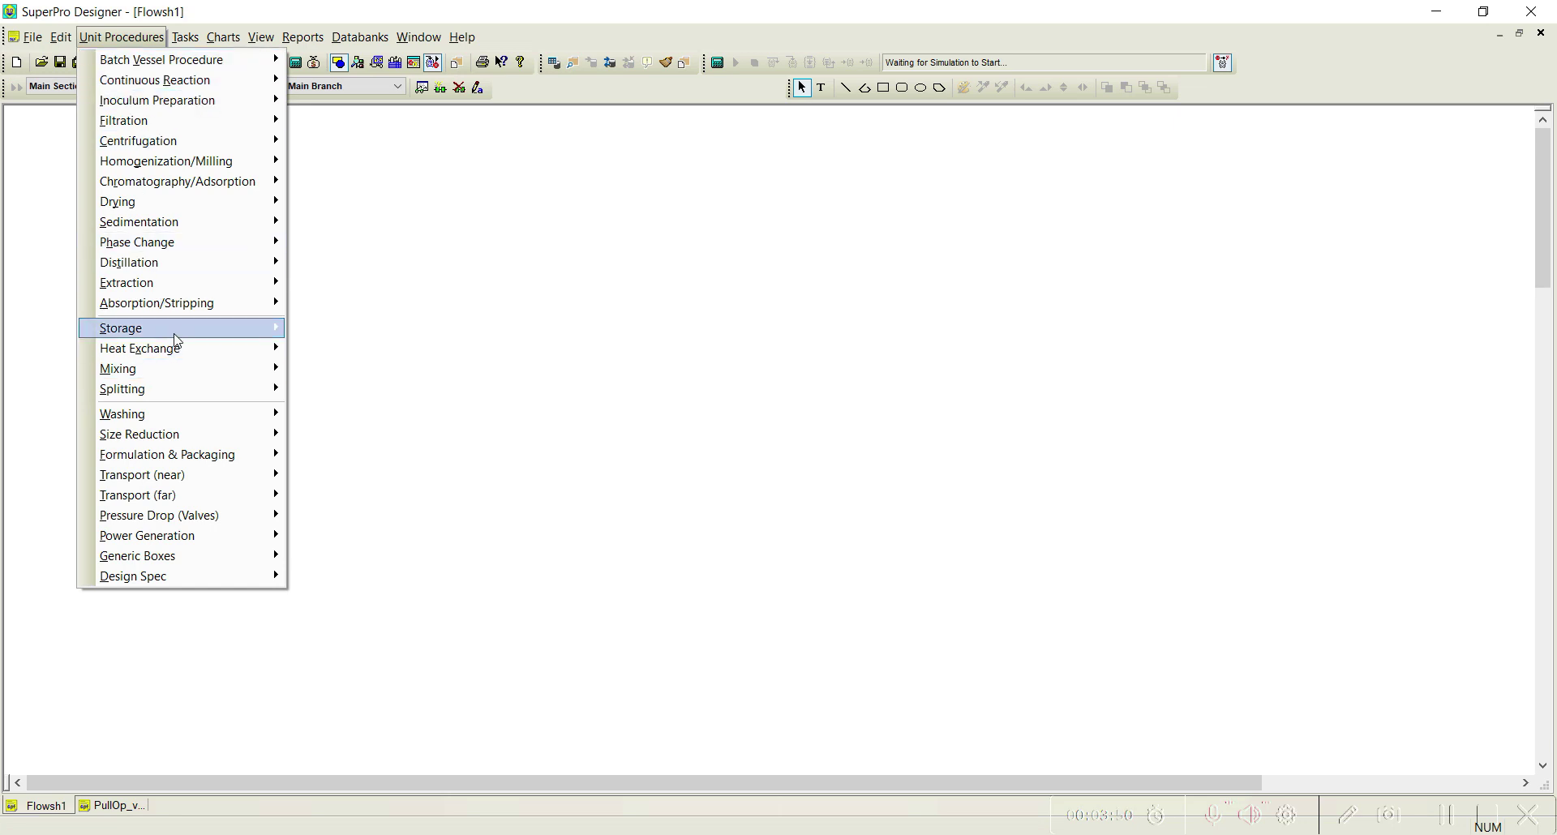
{"action": "mouse_move", "coordinate": [198, 334]}
{"action": "mouse_move", "coordinate": [344, 333]}
{"action": "mouse_move", "coordinate": [489, 338]}
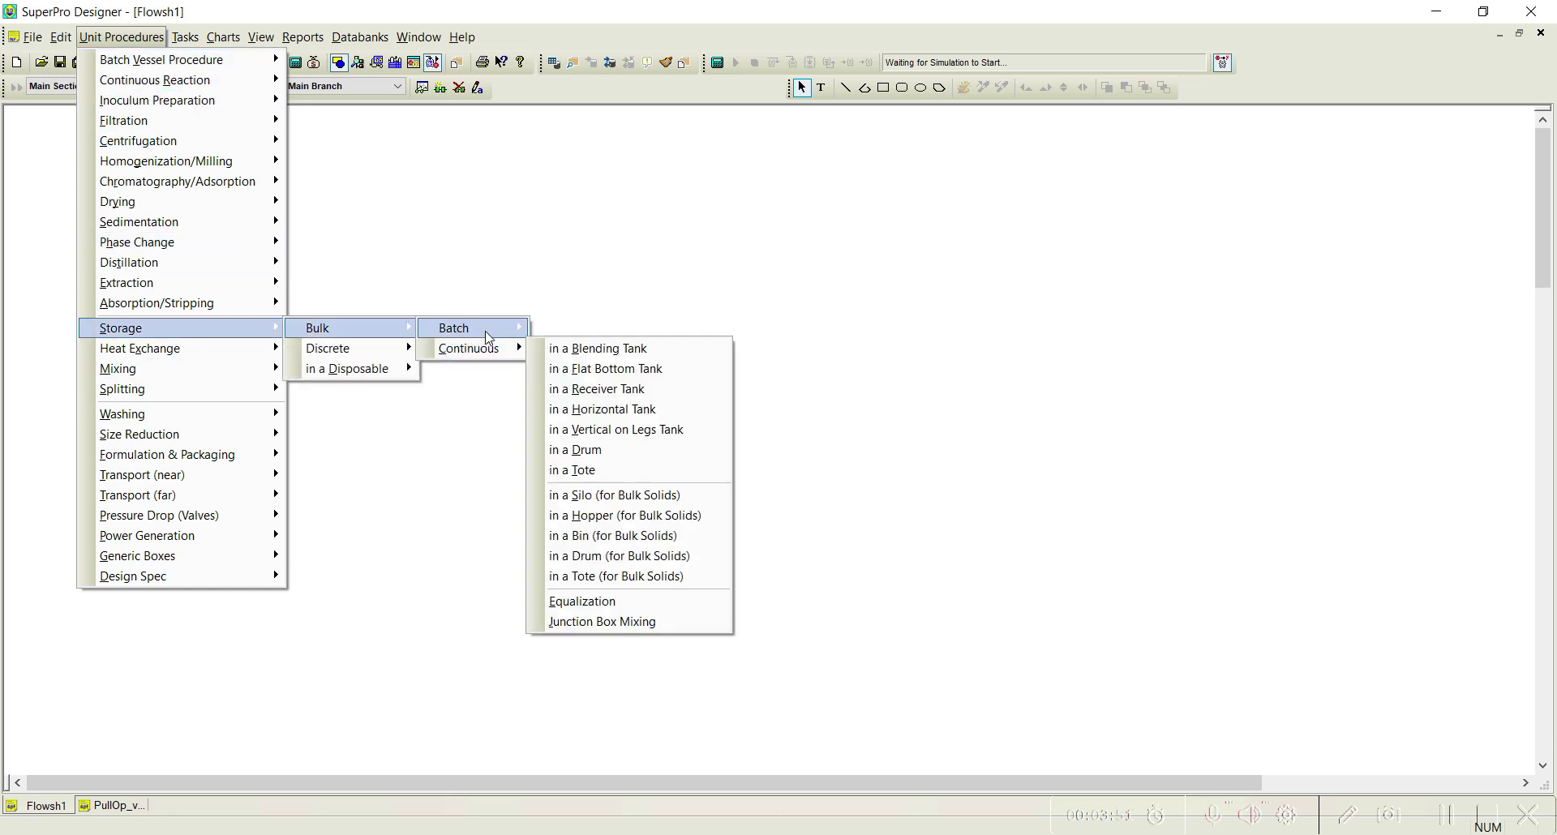
{"action": "left_click", "coordinate": [588, 349]}
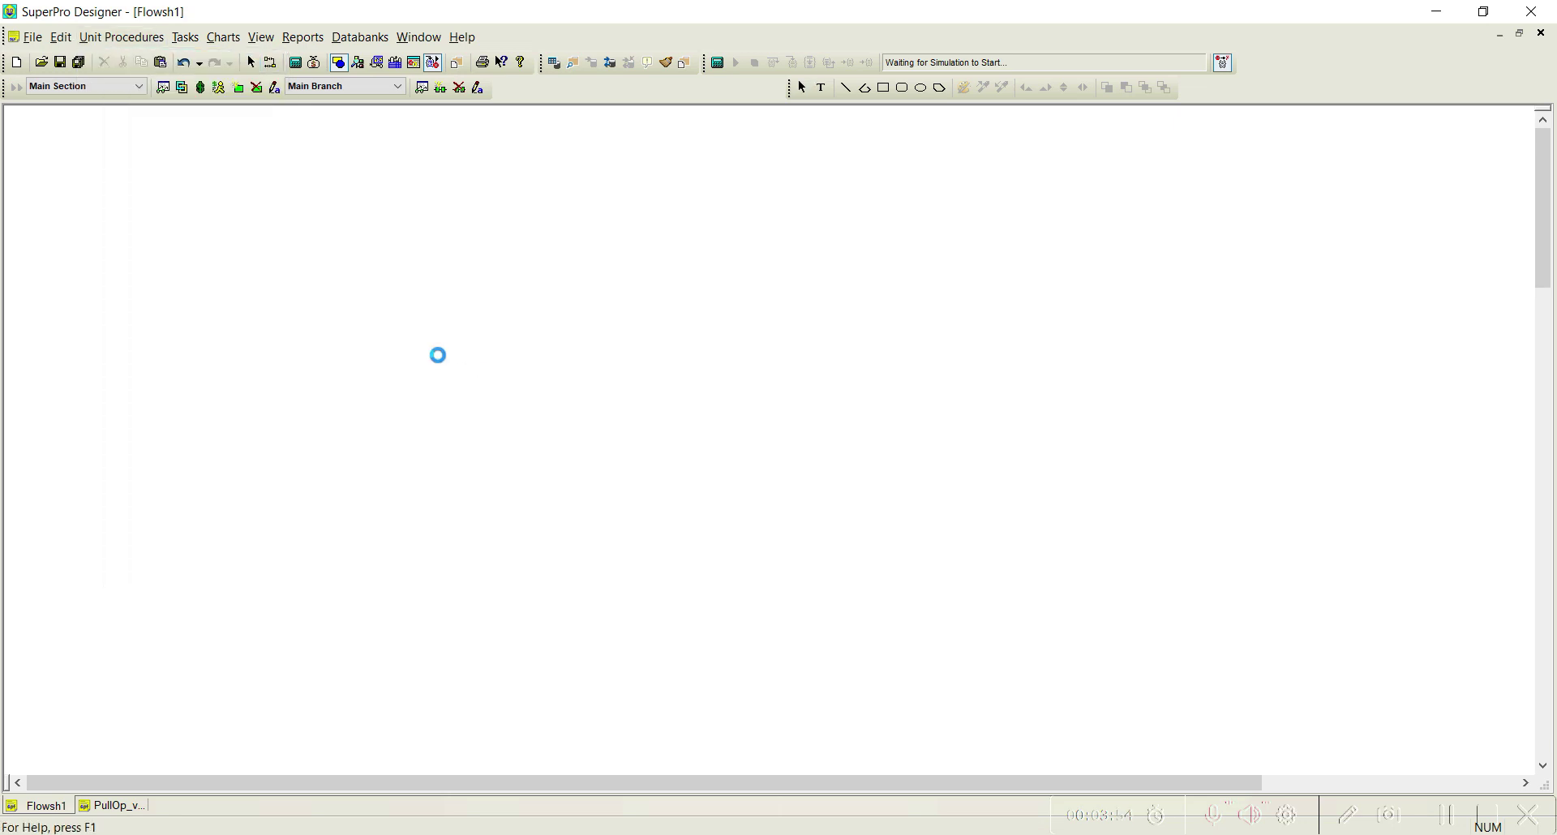
{"action": "left_click", "coordinate": [439, 361]}
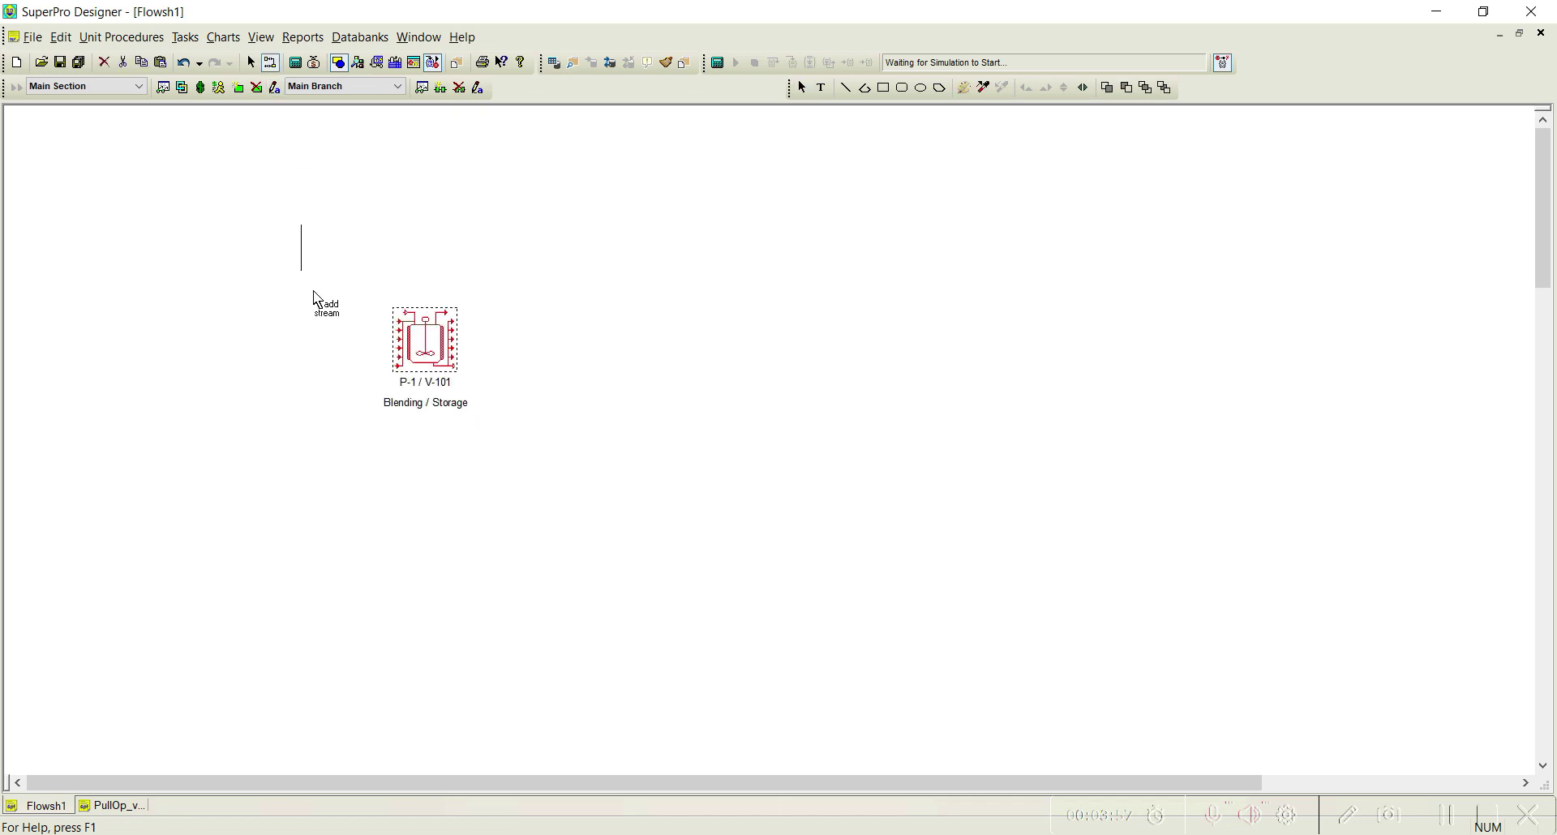
- Draw two input streams into the blending tank and one output stream from its main outlet port
{"action": "left_click", "coordinate": [406, 313]}
{"action": "left_click", "coordinate": [292, 422]}
{"action": "left_click", "coordinate": [401, 350]}
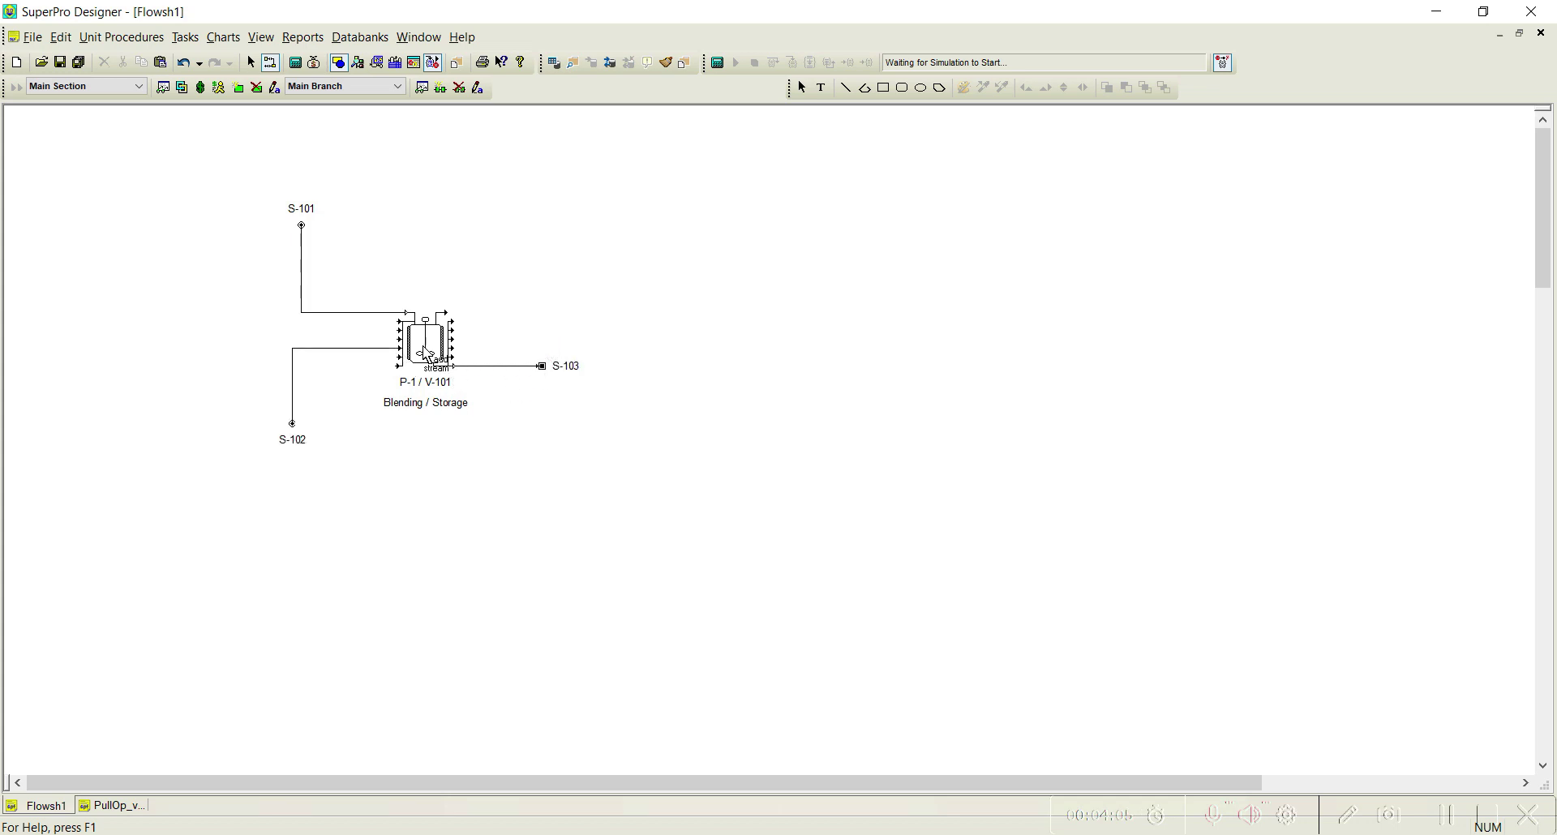
{"action": "key", "text": "Escape"}
- Rename input stream S-101 as Water
{"action": "right_click", "coordinate": [358, 311]}
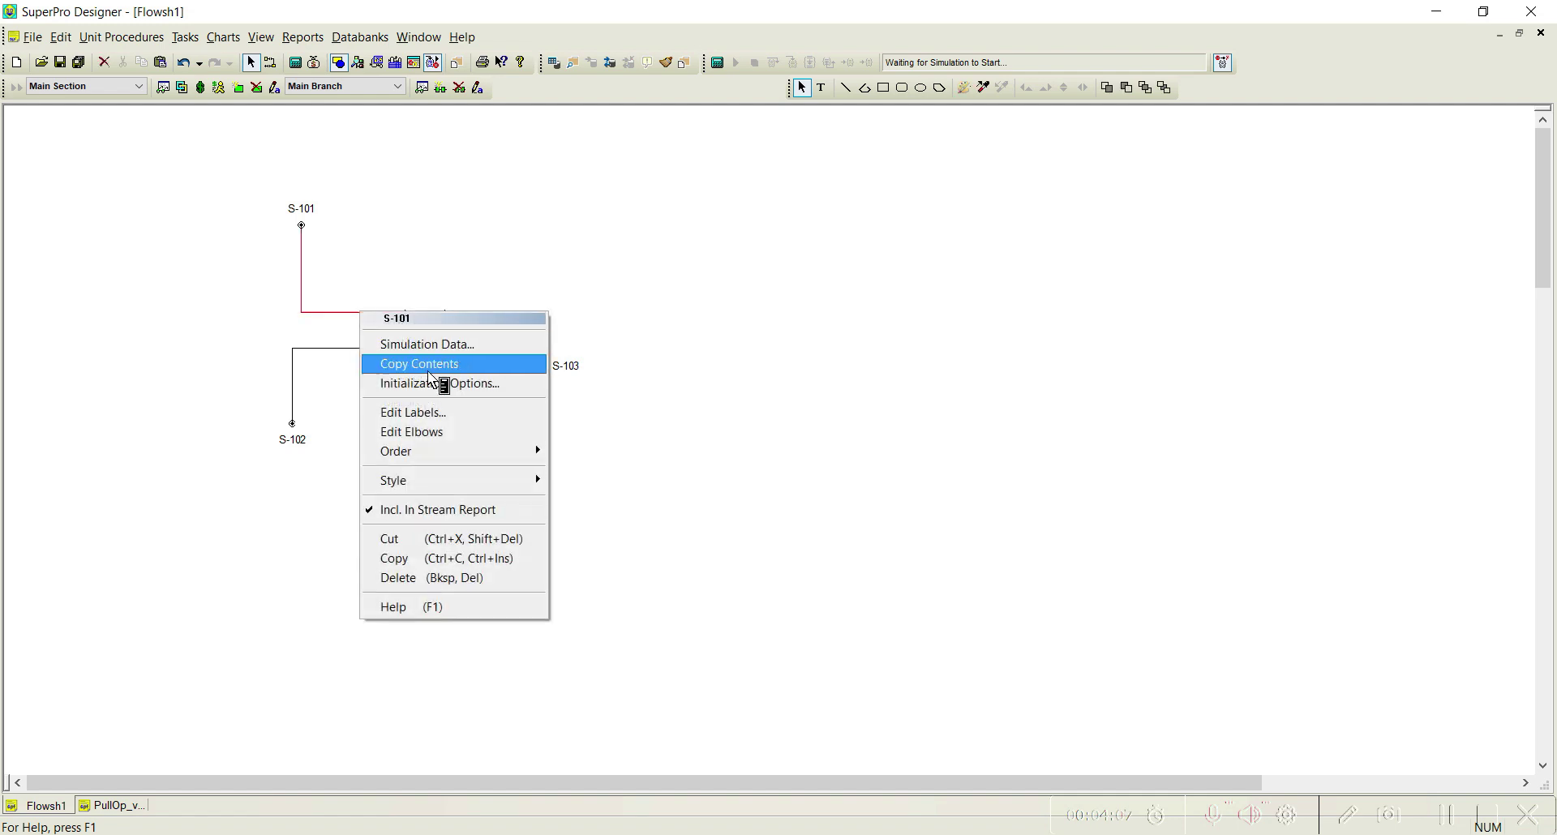
{"action": "left_click", "coordinate": [459, 412]}
{"action": "type", "text": "Water"}
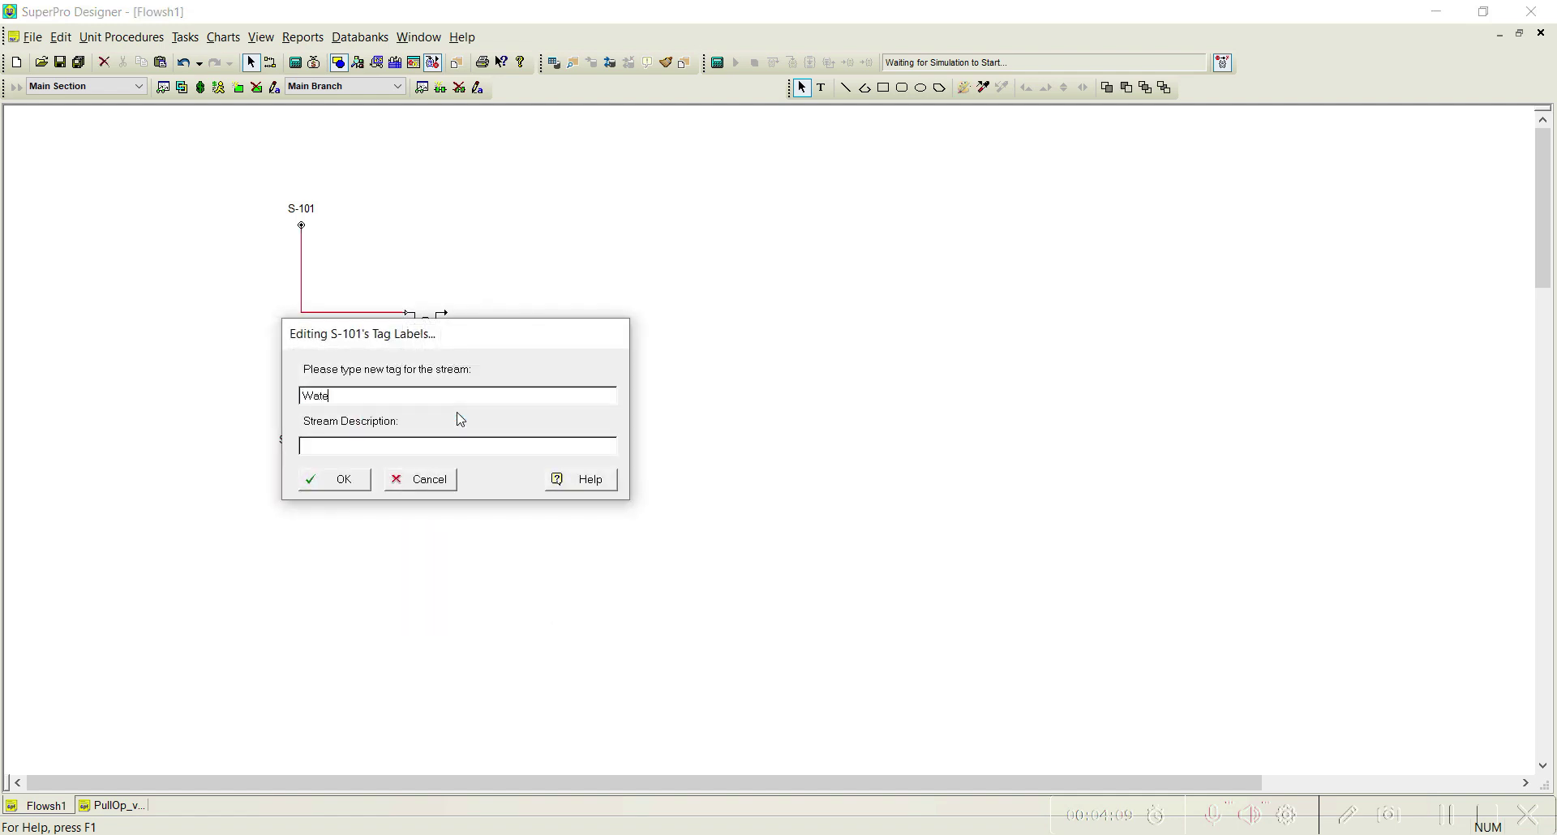
{"action": "left_click", "coordinate": [339, 477]}
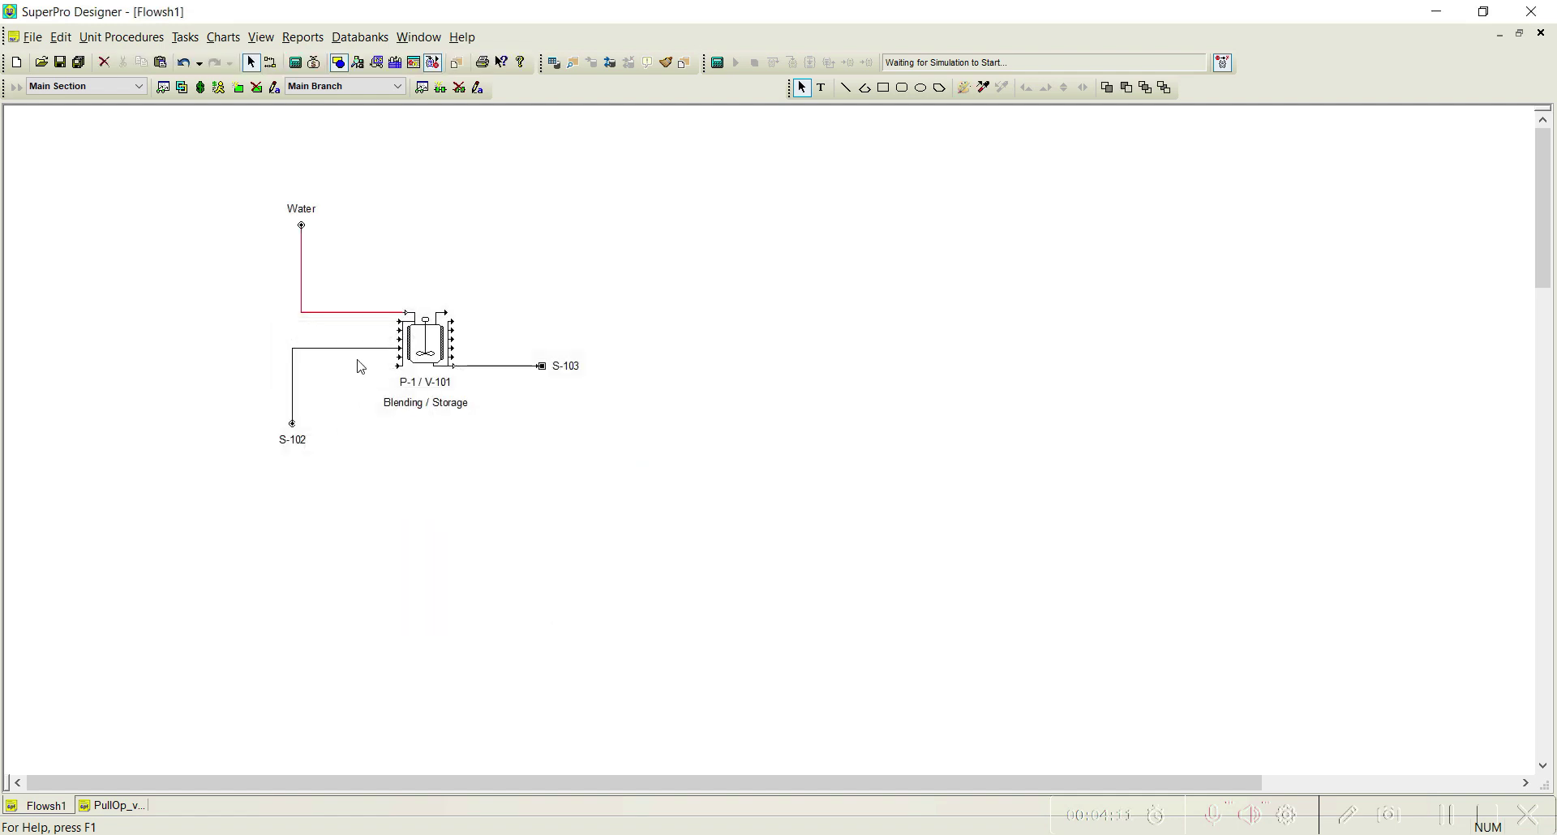
- Rename input stream S-102 as NaOH (10% w/w)
{"action": "left_click", "coordinate": [359, 350]}
{"action": "right_click", "coordinate": [358, 358]}
{"action": "left_click", "coordinate": [427, 446]}
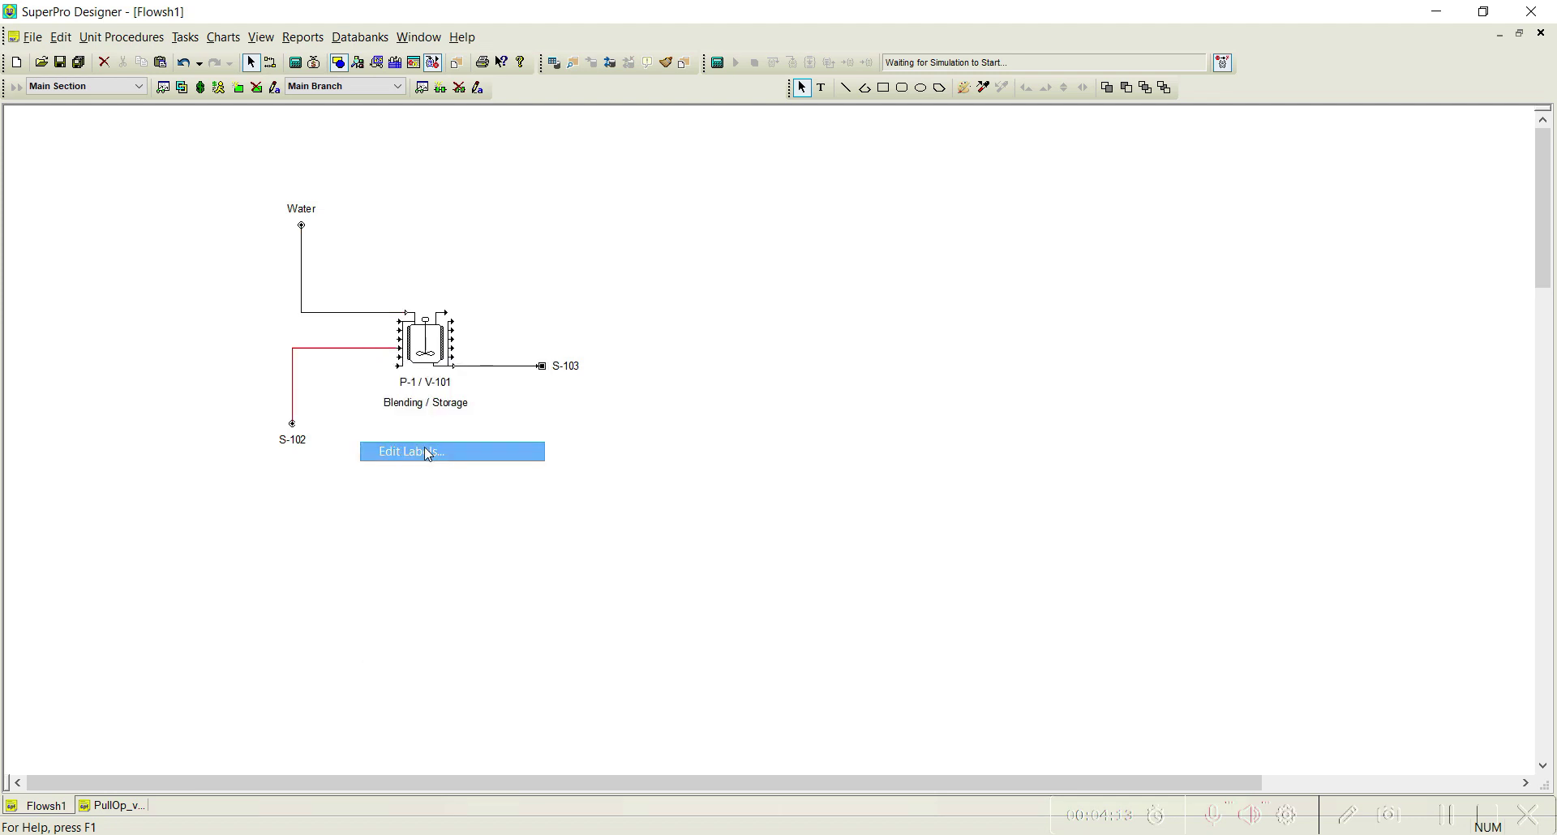
{"action": "type", "text": "Na"}
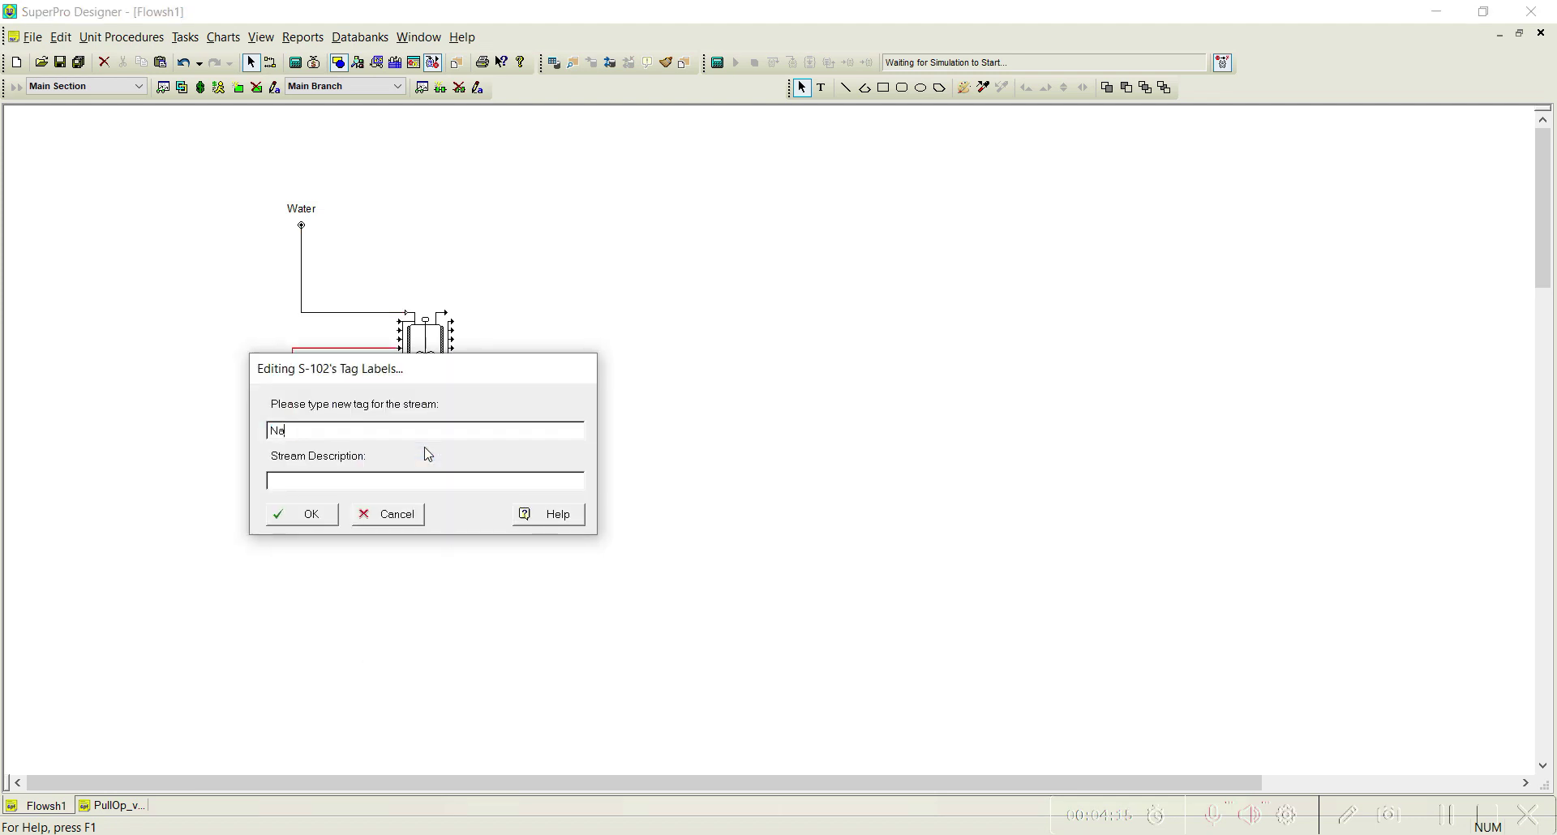
{"action": "type", "text": "OH (10% w/w"}
{"action": "left_click", "coordinate": [300, 518]}
- Rename output stream S-103 as Product
{"action": "left_click", "coordinate": [513, 367]}
{"action": "right_click", "coordinate": [512, 367]}
{"action": "left_click", "coordinate": [522, 364]}
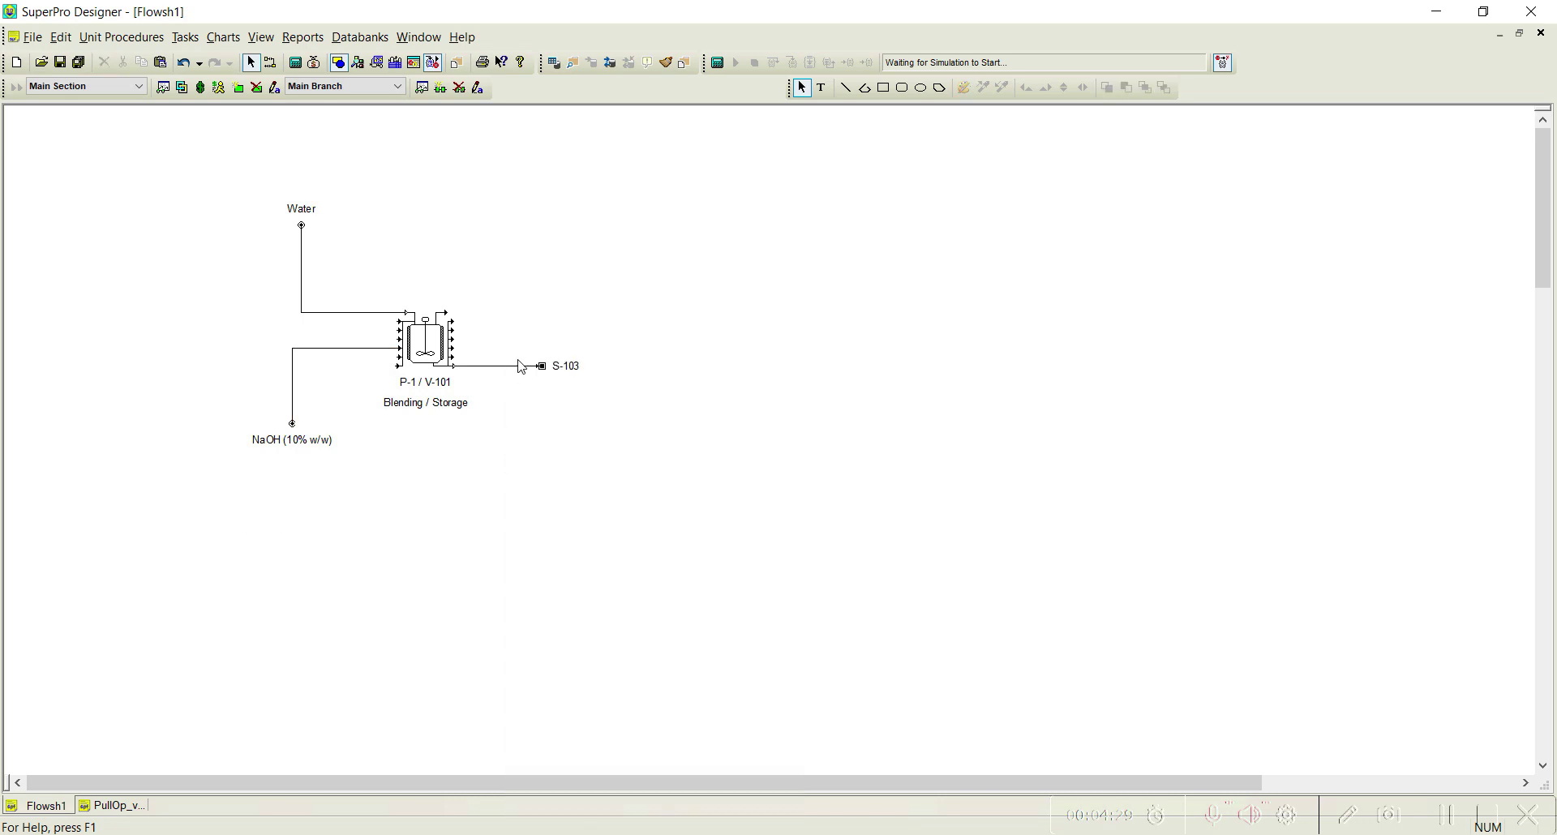
{"action": "right_click", "coordinate": [516, 365]}
{"action": "left_click", "coordinate": [586, 465]}
{"action": "type", "text": "Pioduct"}
{"action": "left_click", "coordinate": [471, 535]}
- Define the Water stream with the Water component and a volumetric flow of 1000 L/batch
{"action": "left_click", "coordinate": [378, 317]}
{"action": "double_click", "coordinate": [377, 317]}
{"action": "left_click", "coordinate": [102, 236]}
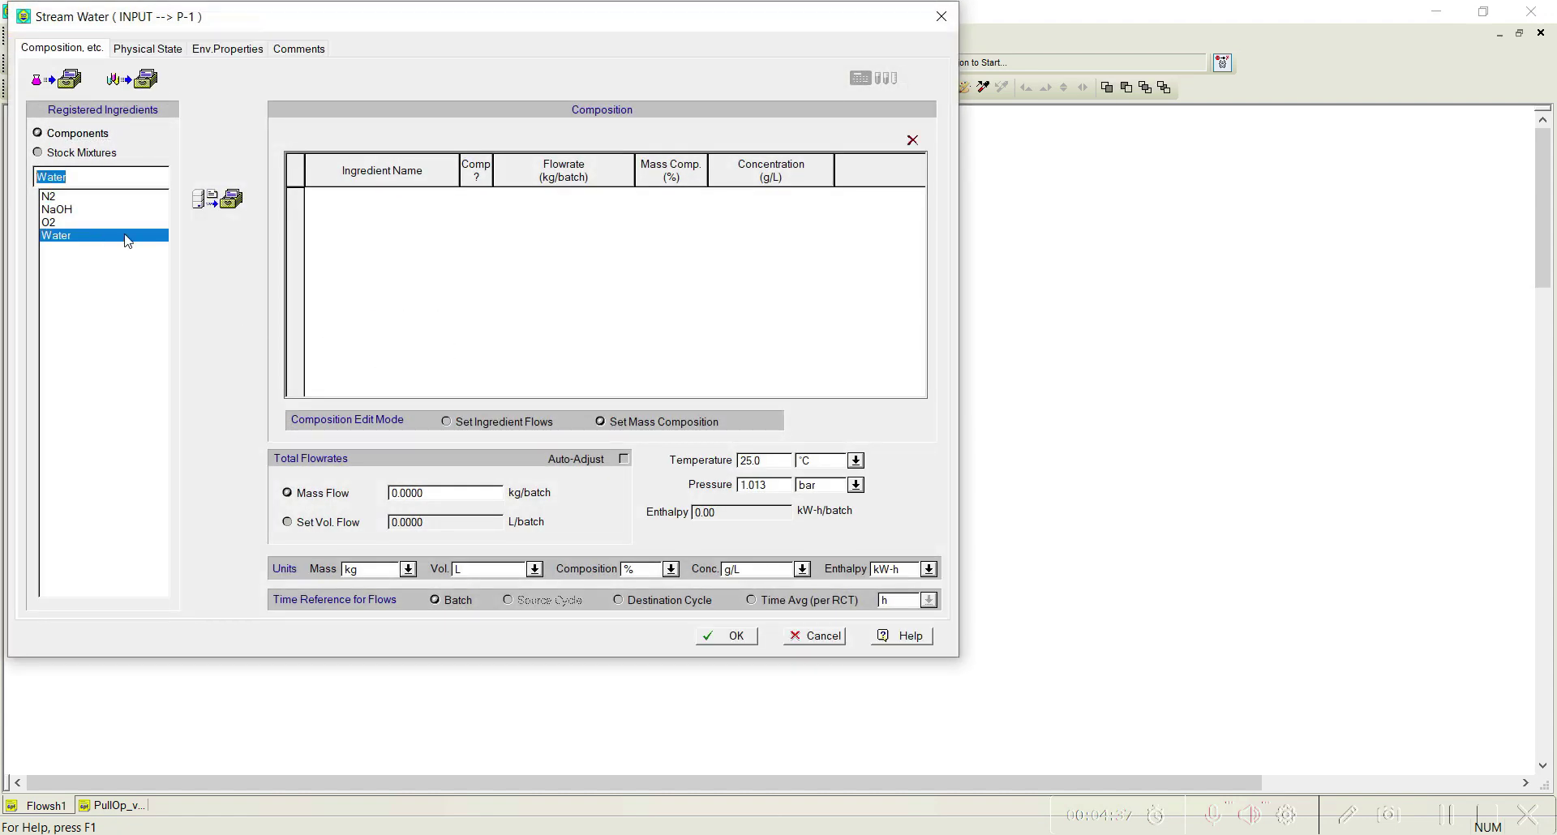
{"action": "left_click", "coordinate": [218, 199]}
{"action": "double_click", "coordinate": [434, 495]}
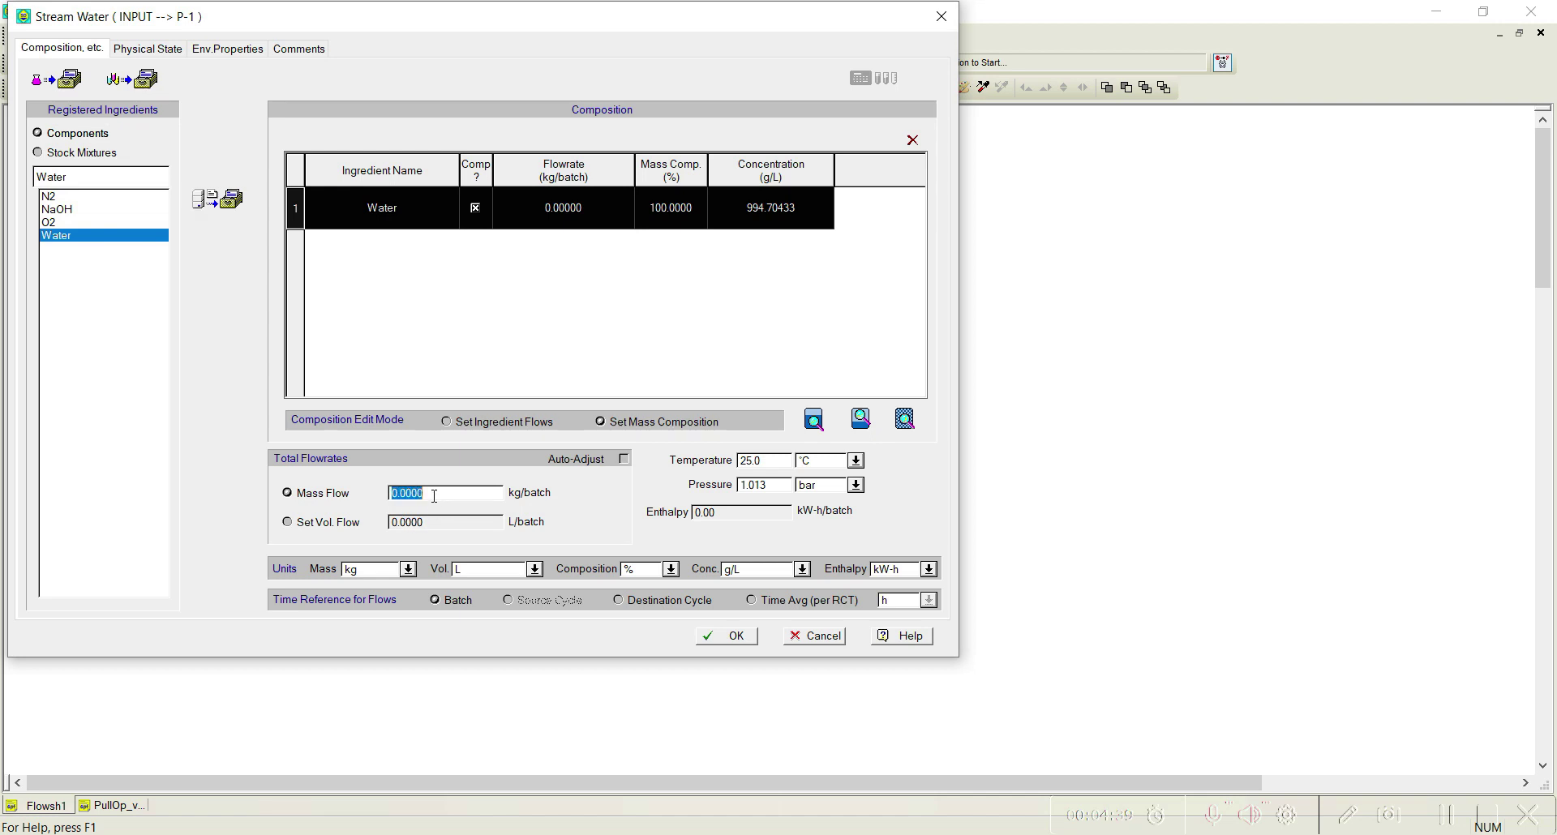
{"action": "type", "text": "10"}
{"action": "left_click", "coordinate": [322, 522]}
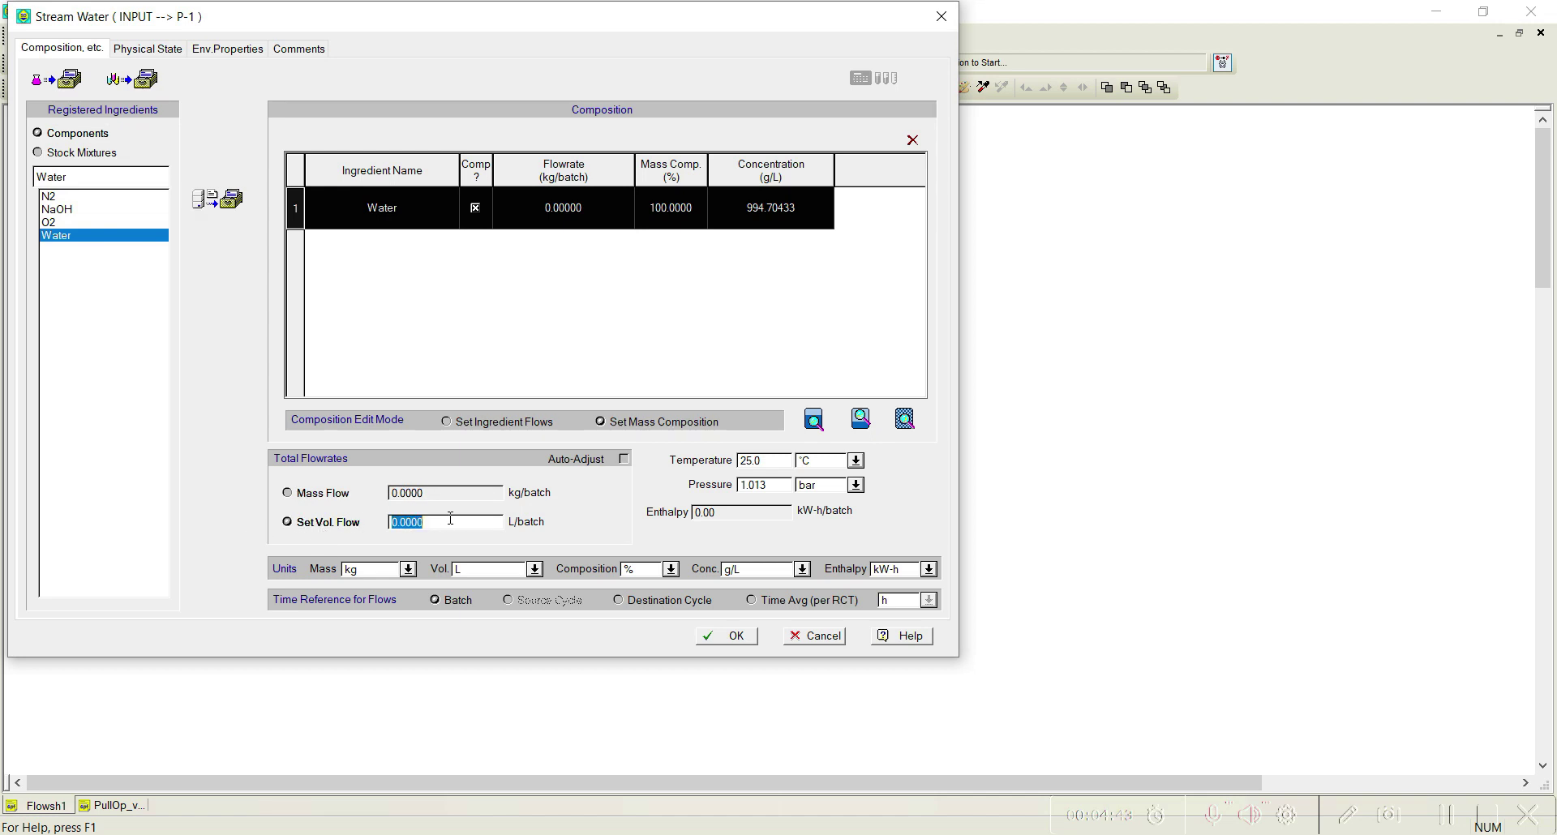
{"action": "key", "text": "Left"}
{"action": "key", "text": "BackSpace"}
{"action": "type", "text": "1000"}
{"action": "left_click", "coordinate": [736, 637]}
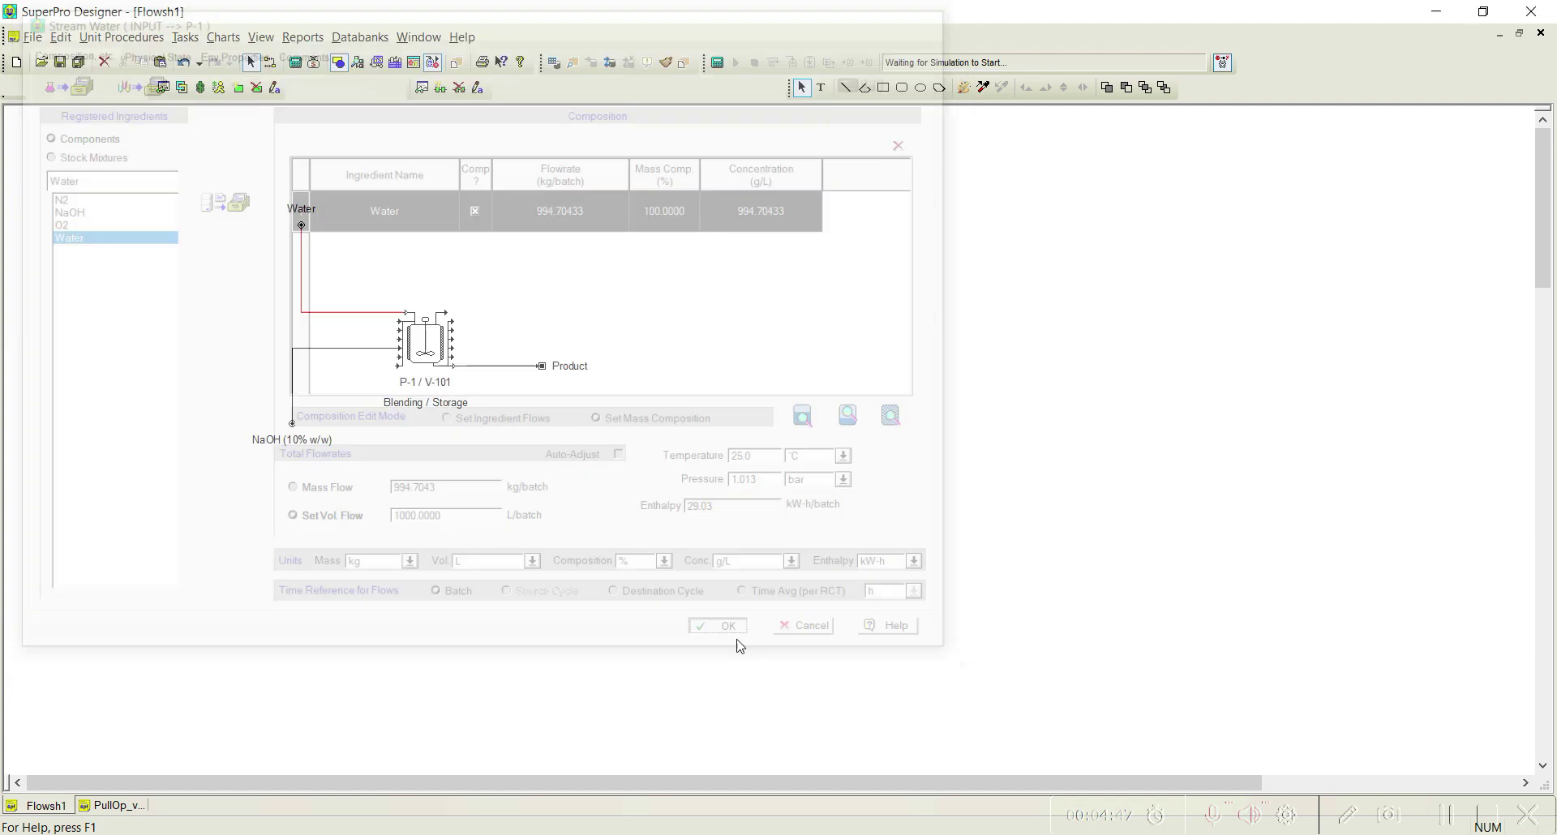
- Define the NaOH (10% w/w) stream with the NaOH (10% w/w) stock mixture and enable Auto-Adjust for its flow
{"action": "left_click", "coordinate": [347, 349]}
{"action": "double_click", "coordinate": [346, 353]}
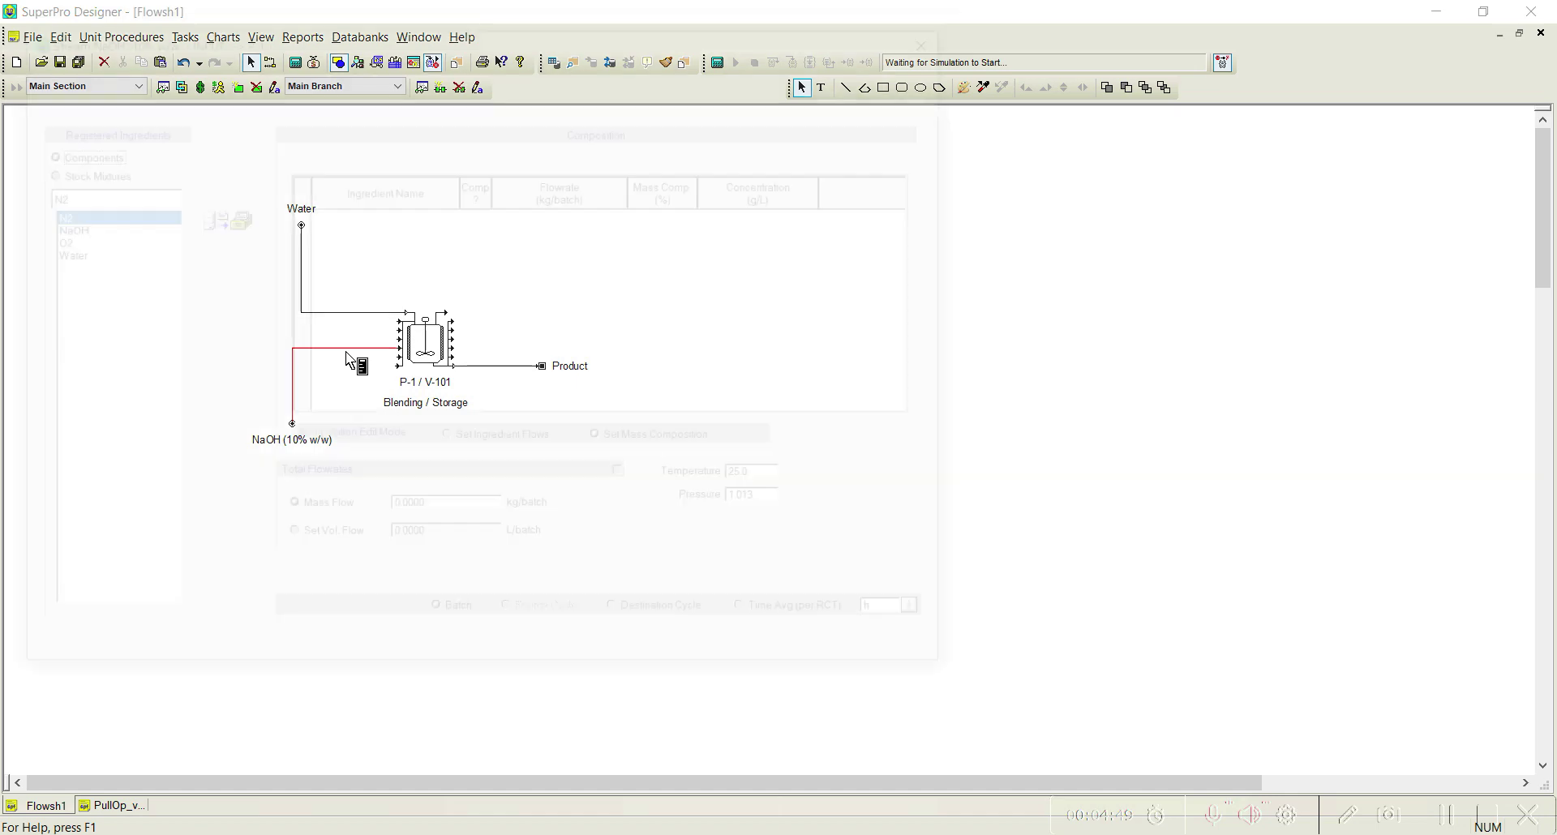
{"action": "left_click", "coordinate": [99, 171]}
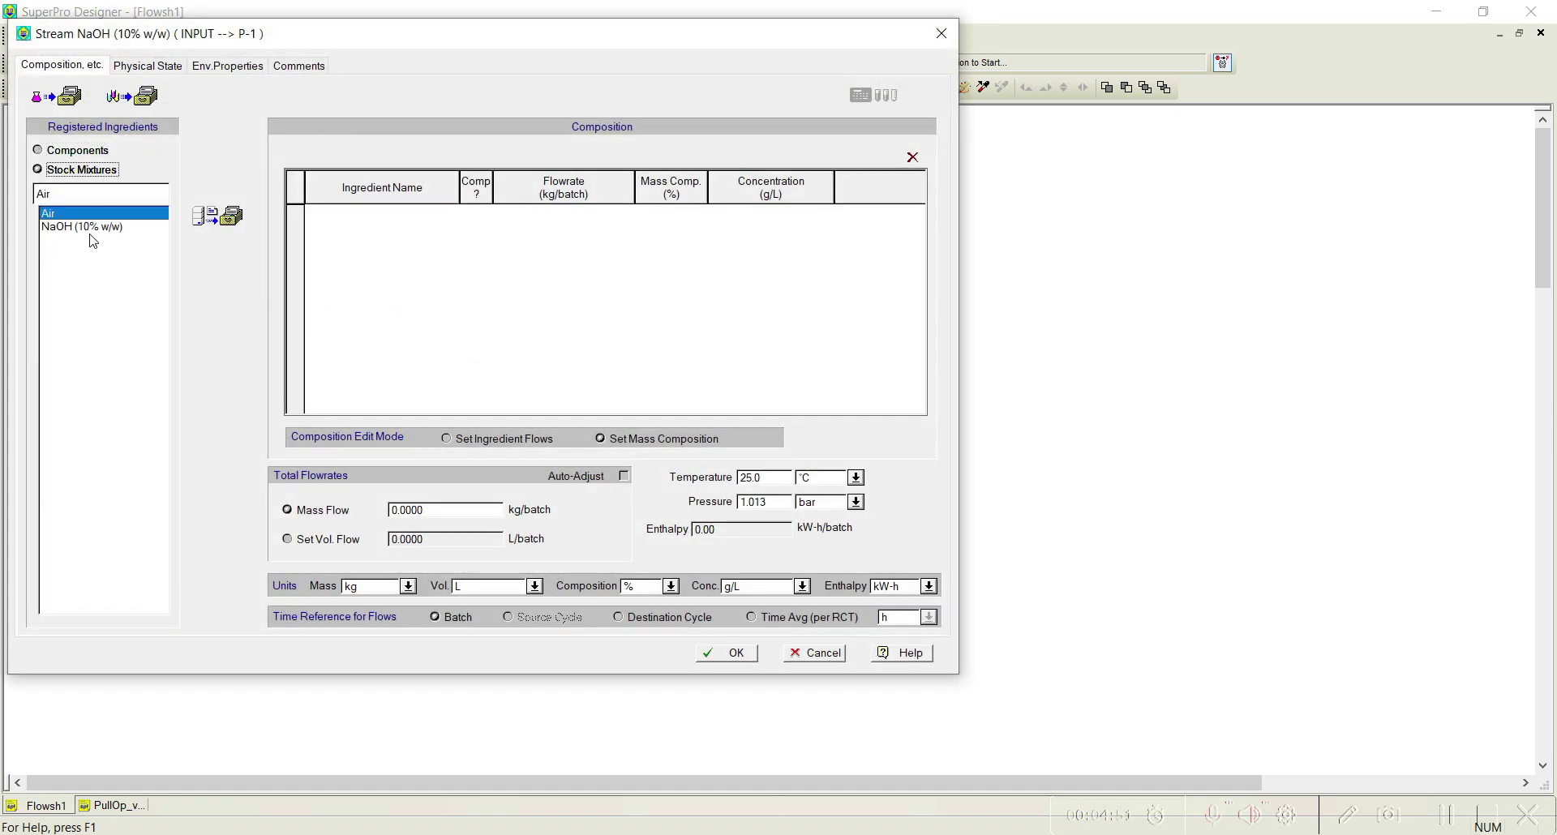
{"action": "left_click", "coordinate": [231, 216]}
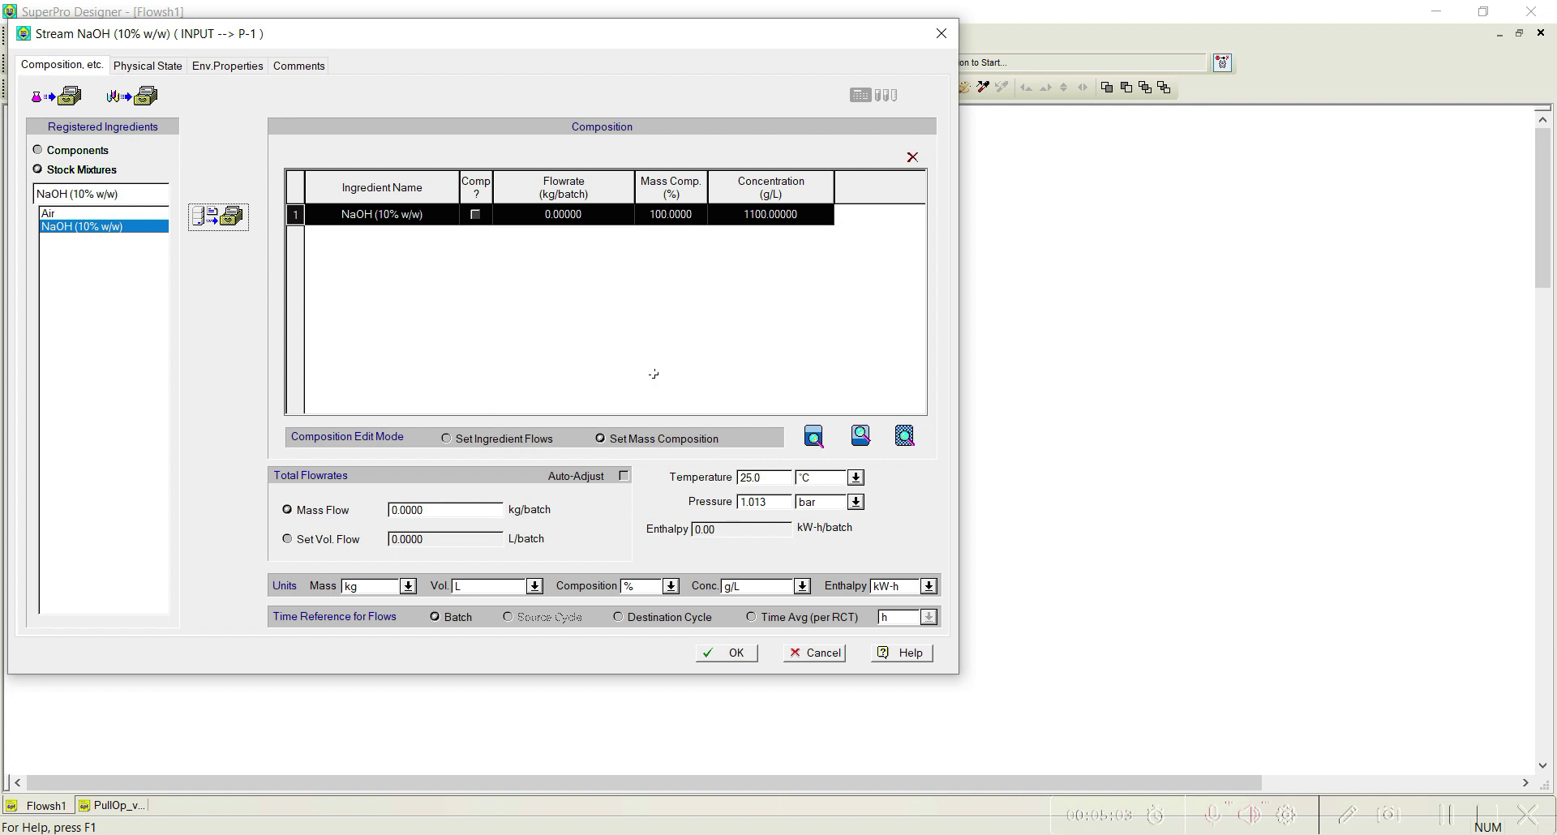
{"action": "left_click", "coordinate": [625, 477]}
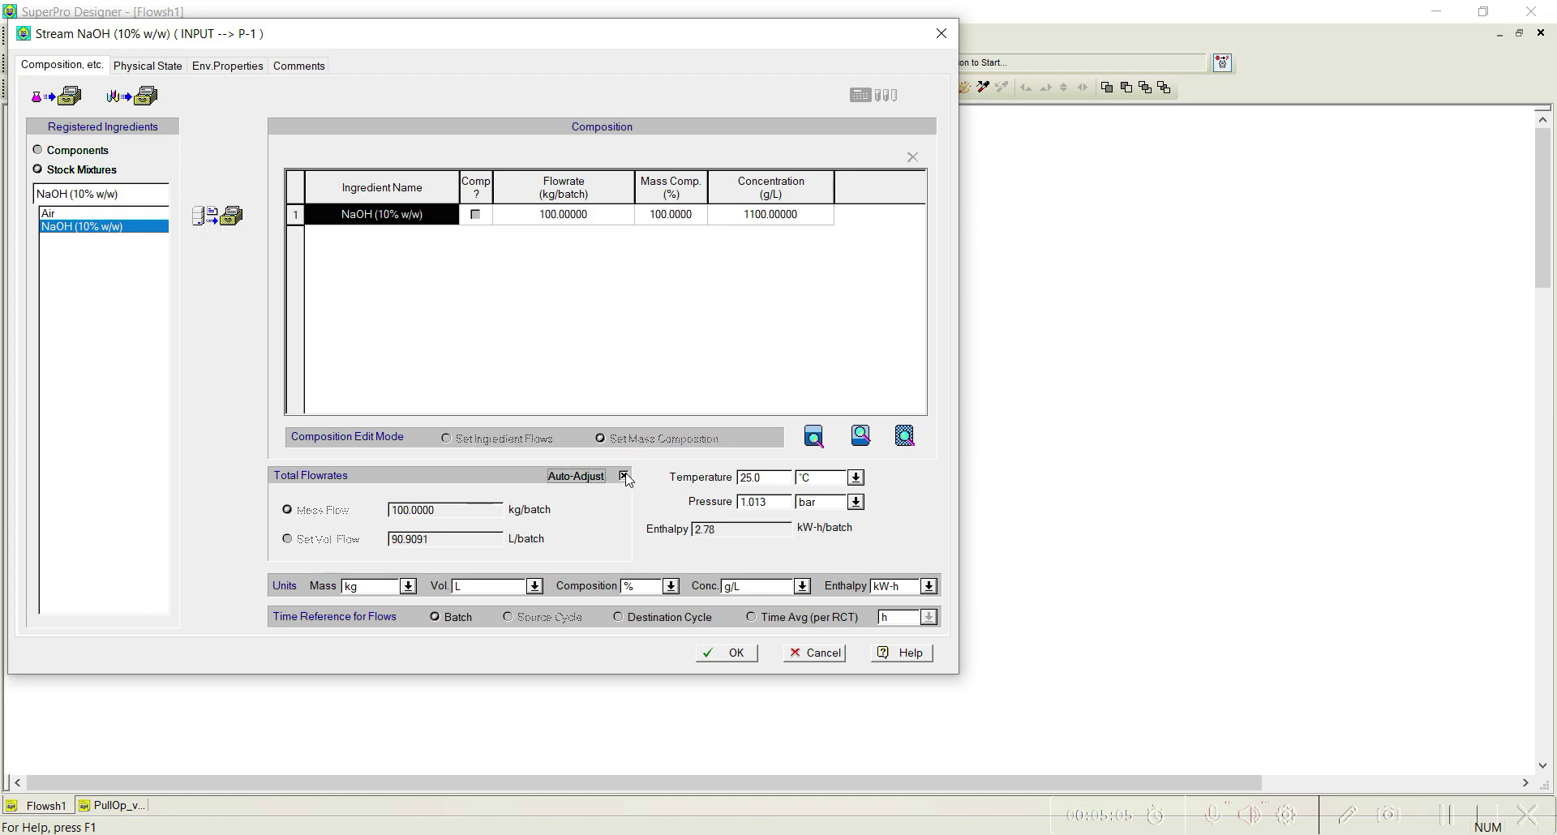
{"action": "left_click", "coordinate": [742, 655]}
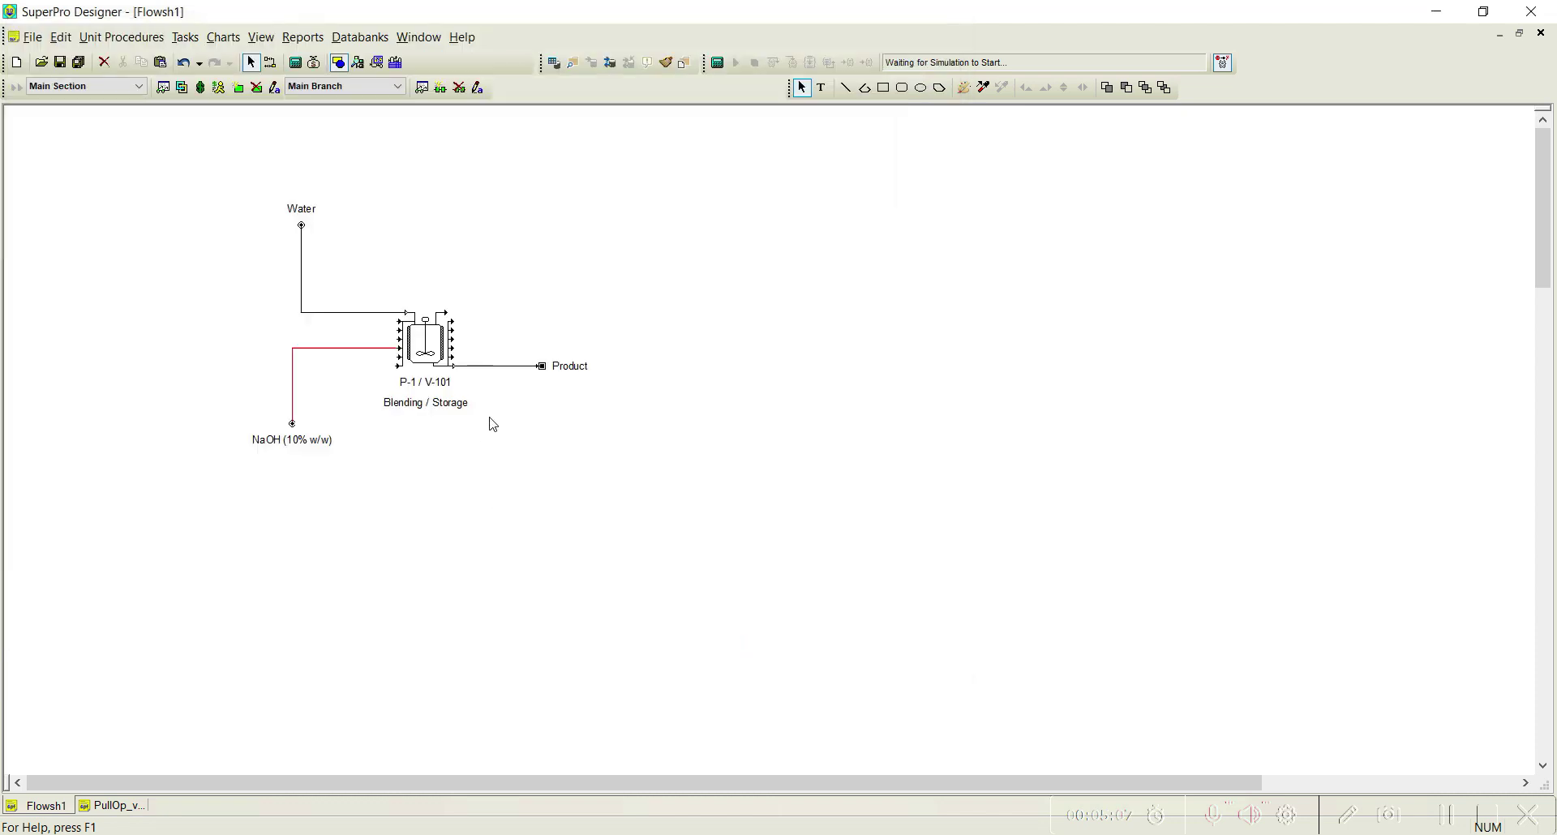
- Add a Charge operation followed by a Pull In operation to the operation sequence of procedure P-1
{"action": "right_click", "coordinate": [431, 354]}
{"action": "left_click", "coordinate": [507, 377]}
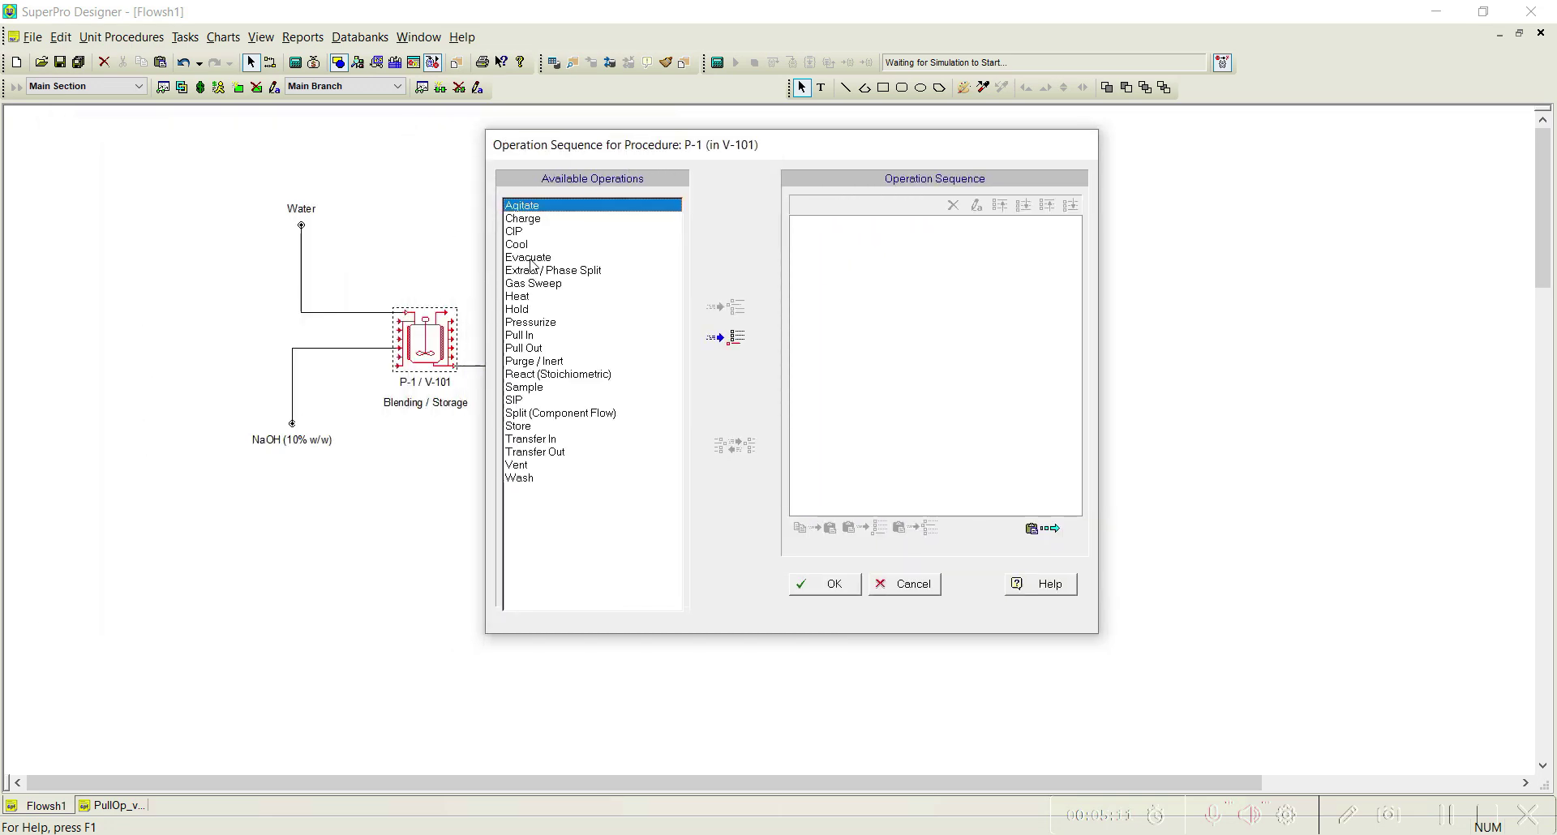
{"action": "left_click", "coordinate": [536, 219]}
{"action": "left_click", "coordinate": [728, 338]}
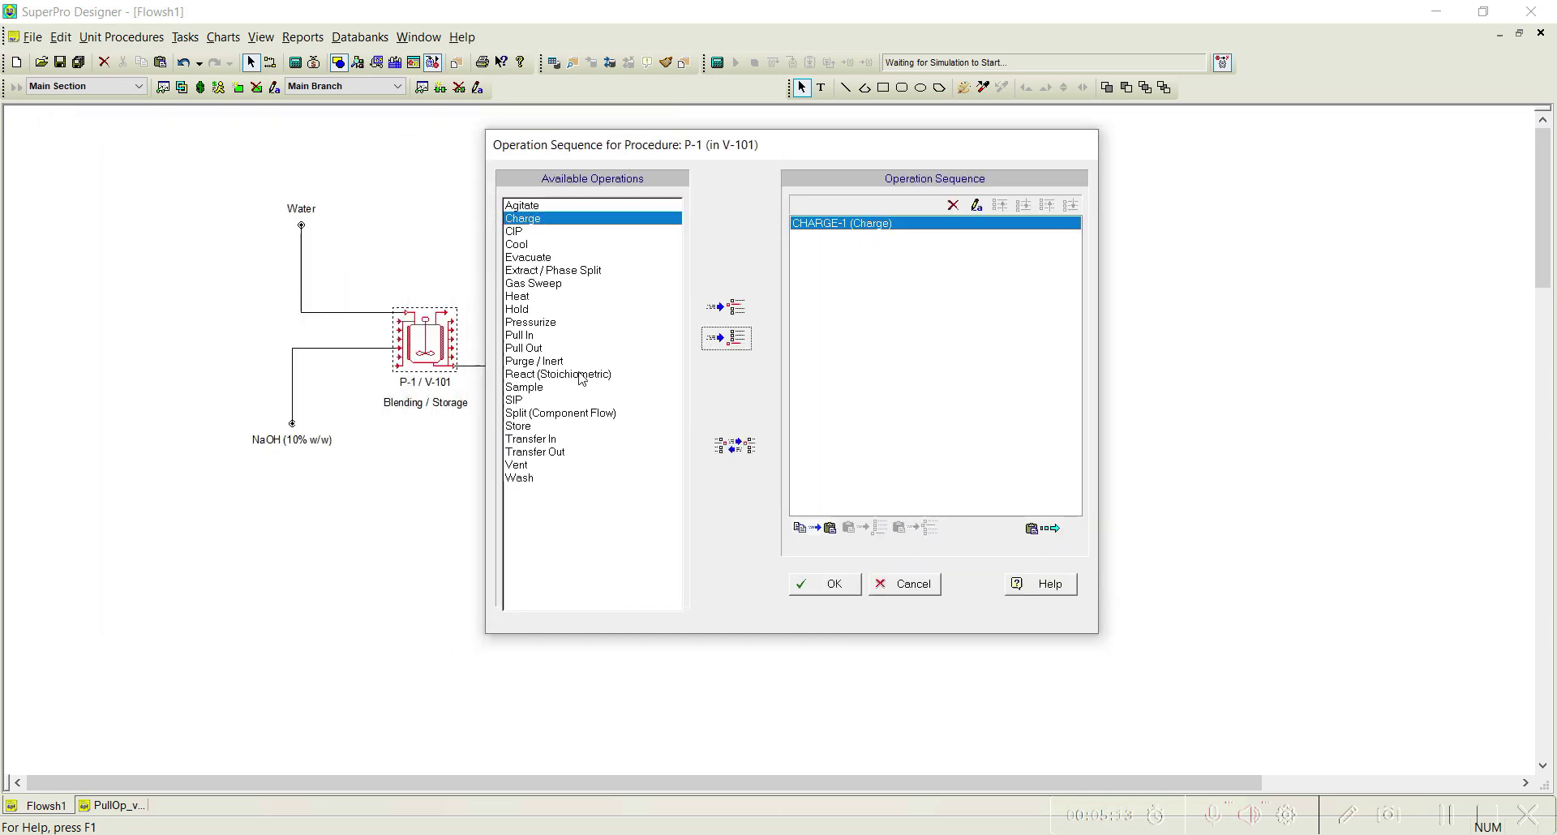
{"action": "left_click", "coordinate": [537, 336]}
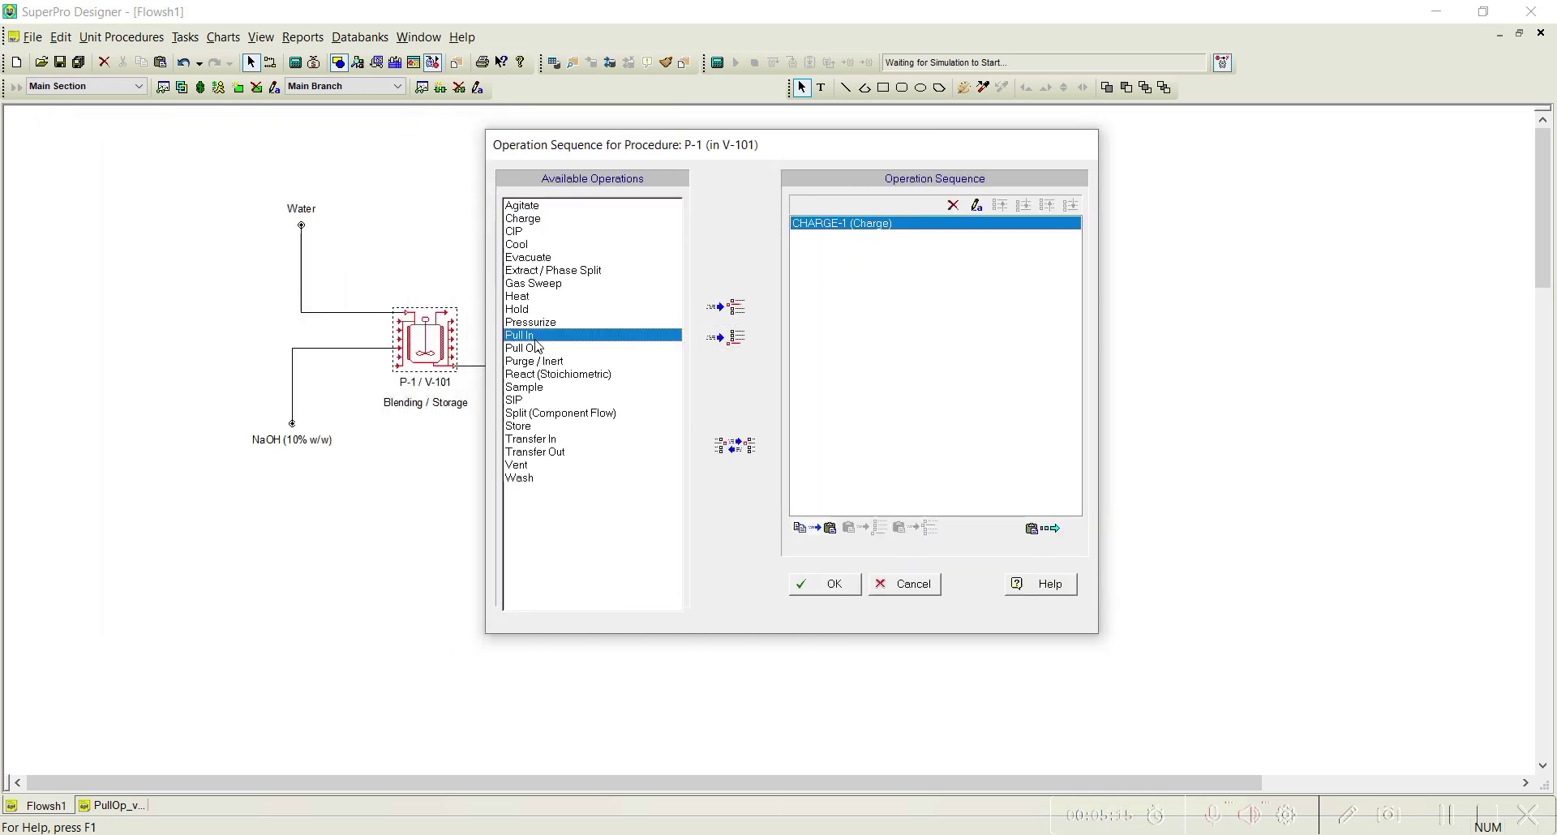
{"action": "left_click", "coordinate": [739, 347]}
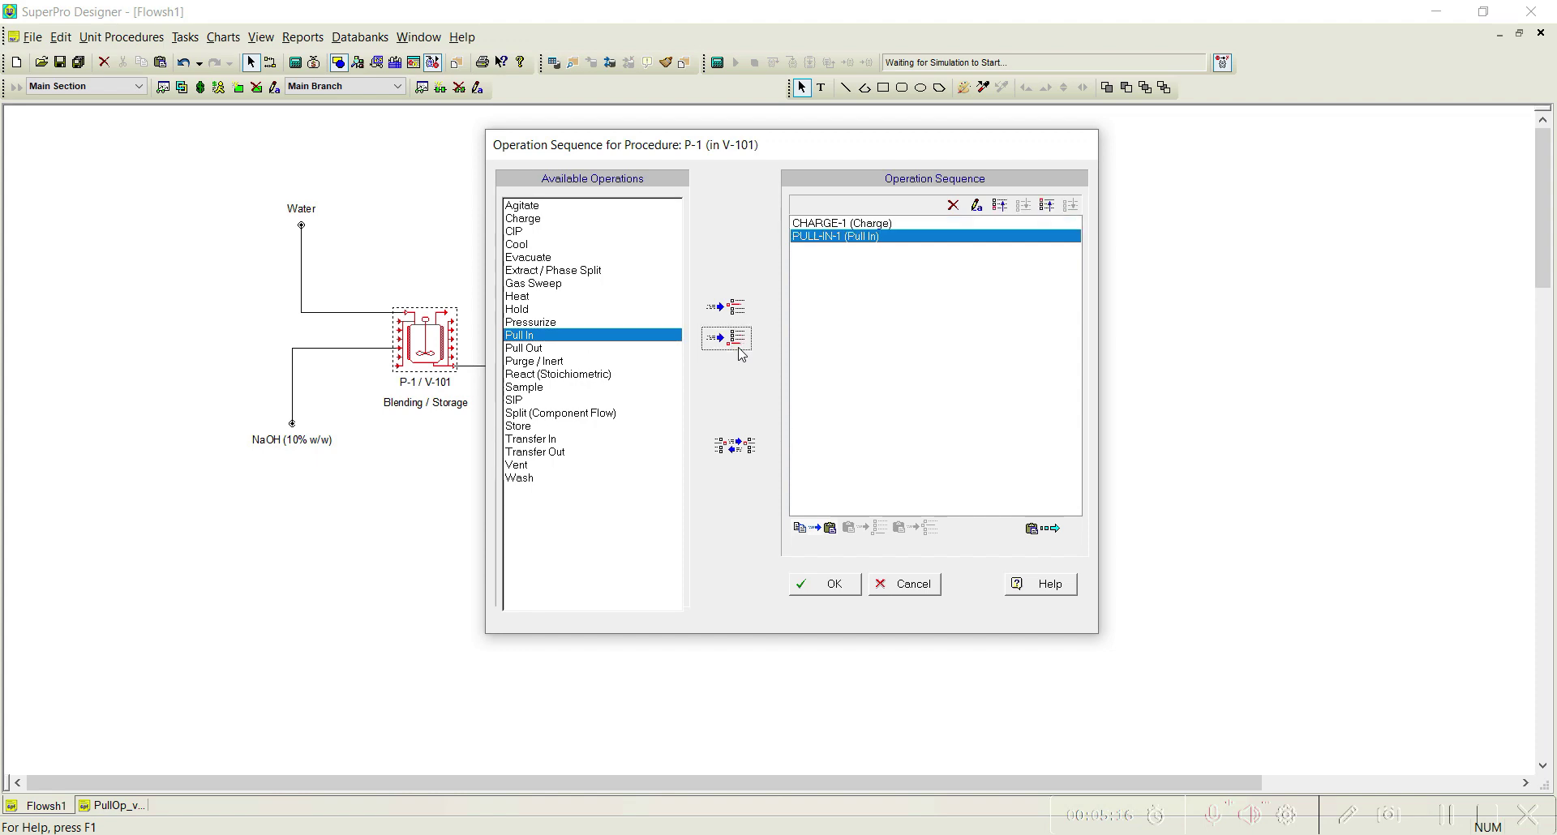
{"action": "left_click", "coordinate": [834, 584]}
- Configure P-1's Charge operation to charge from the Water stream using the amount on the stream
{"action": "right_click", "coordinate": [420, 348]}
{"action": "mouse_move", "coordinate": [490, 378]}
{"action": "left_click", "coordinate": [711, 379]}
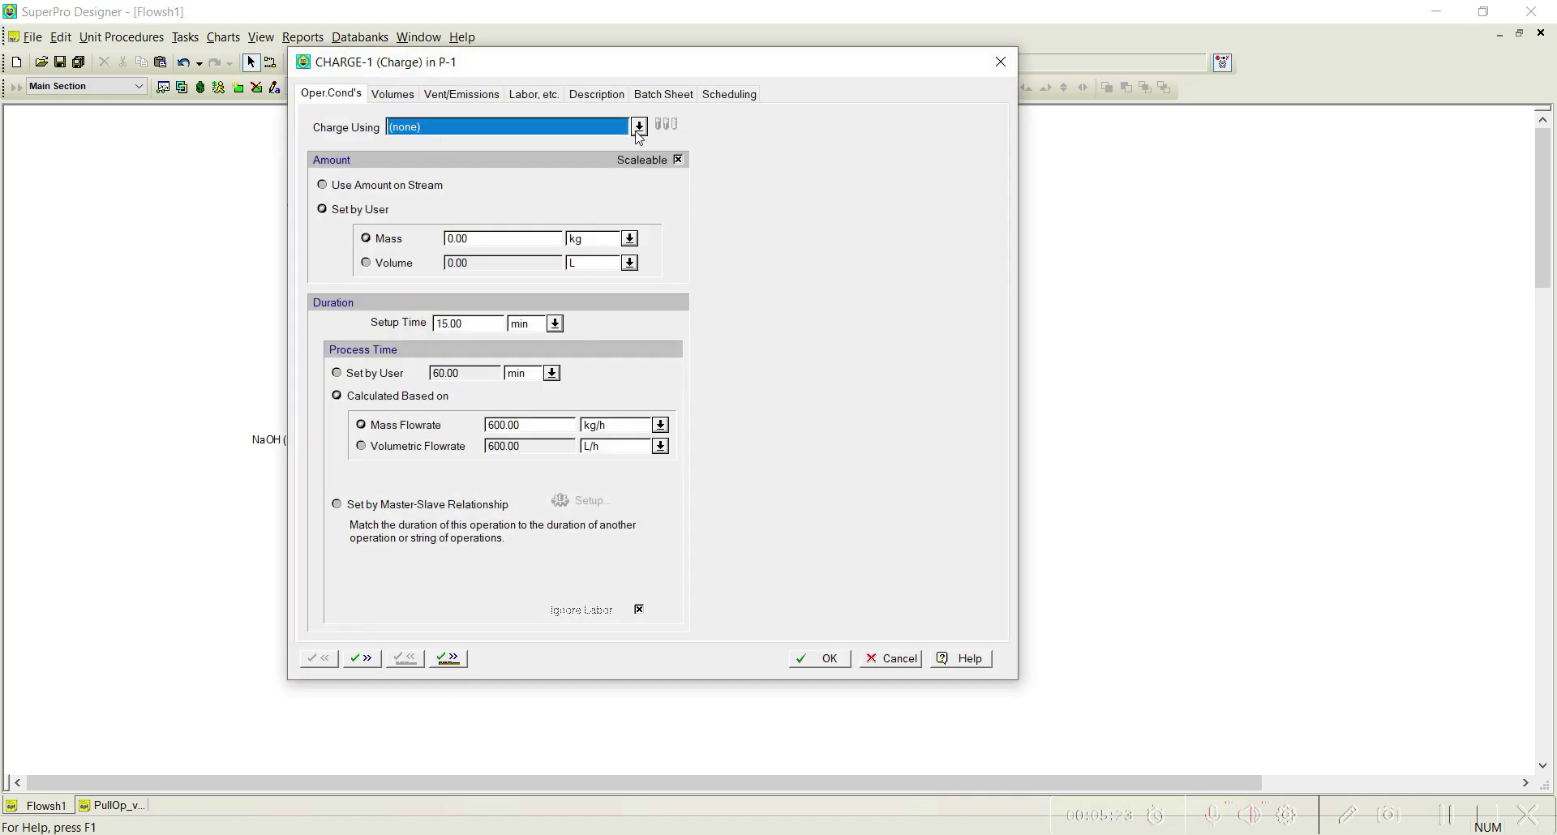
{"action": "left_click", "coordinate": [639, 127]}
{"action": "left_click", "coordinate": [449, 160]}
{"action": "left_click_drag", "start_coordinate": [458, 65], "coordinate": [684, 67]}
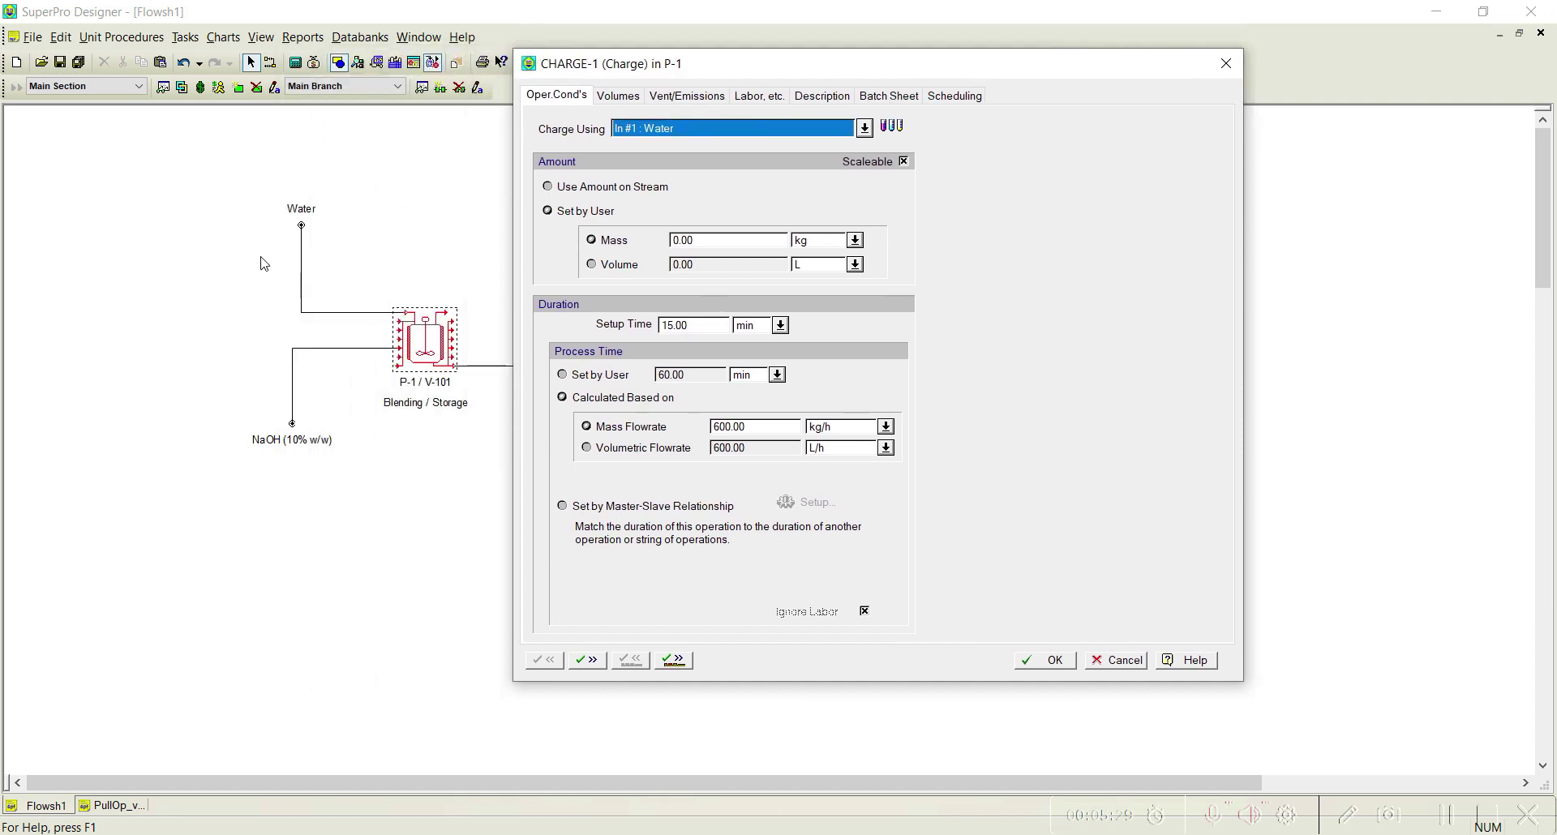
{"action": "left_click", "coordinate": [594, 191]}
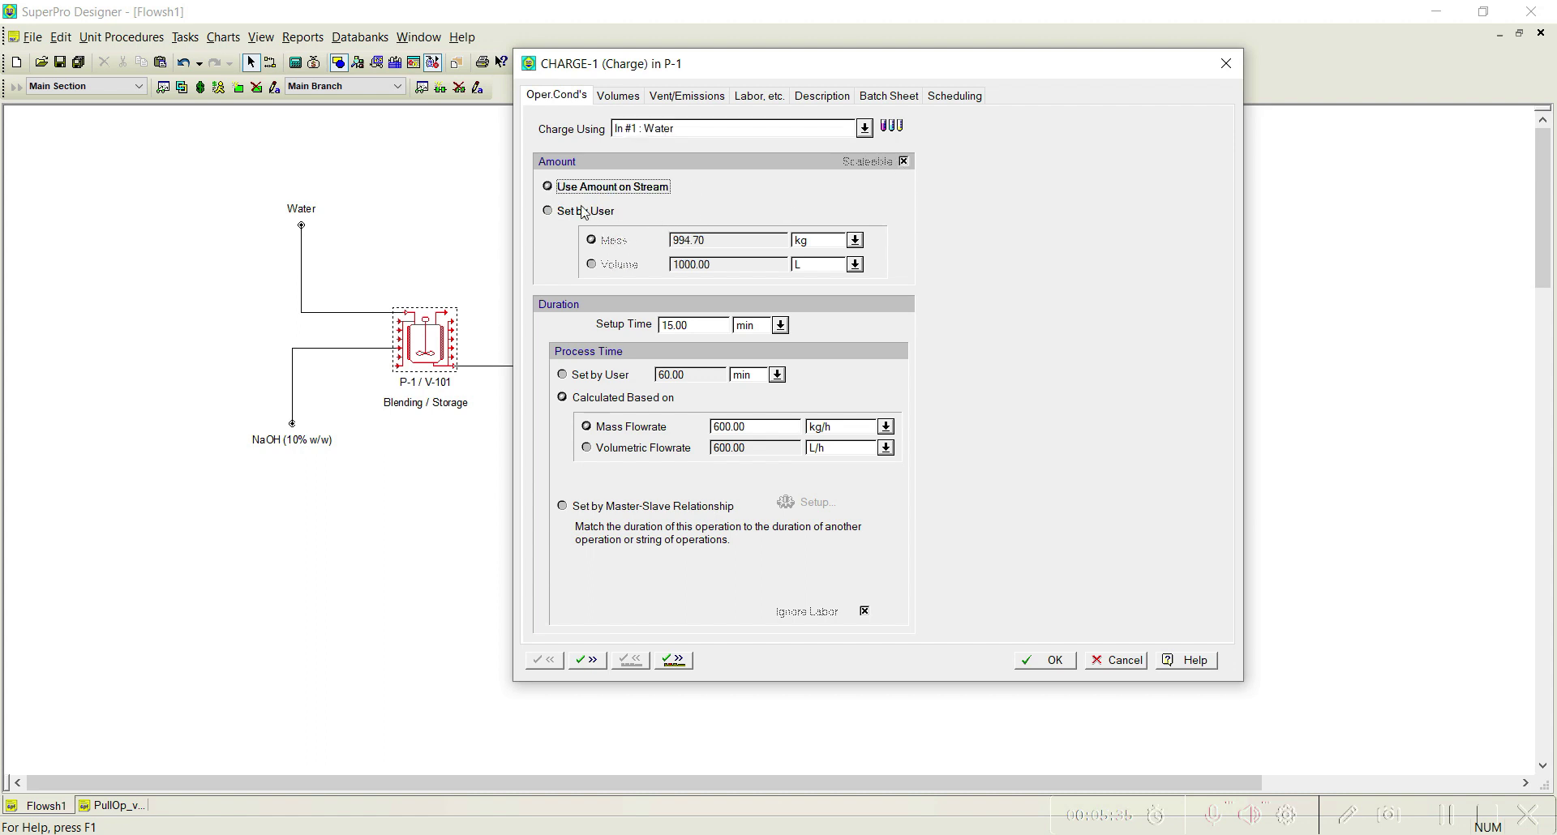
- Set the Charge operation's setup time to 0 min and its user-defined process time to 30 min, and go on to the Pull In operation
{"action": "double_click", "coordinate": [698, 329]}
{"action": "type", "text": "0"}
{"action": "left_click", "coordinate": [711, 379]}
{"action": "double_click", "coordinate": [714, 378]}
{"action": "type", "text": "30"}
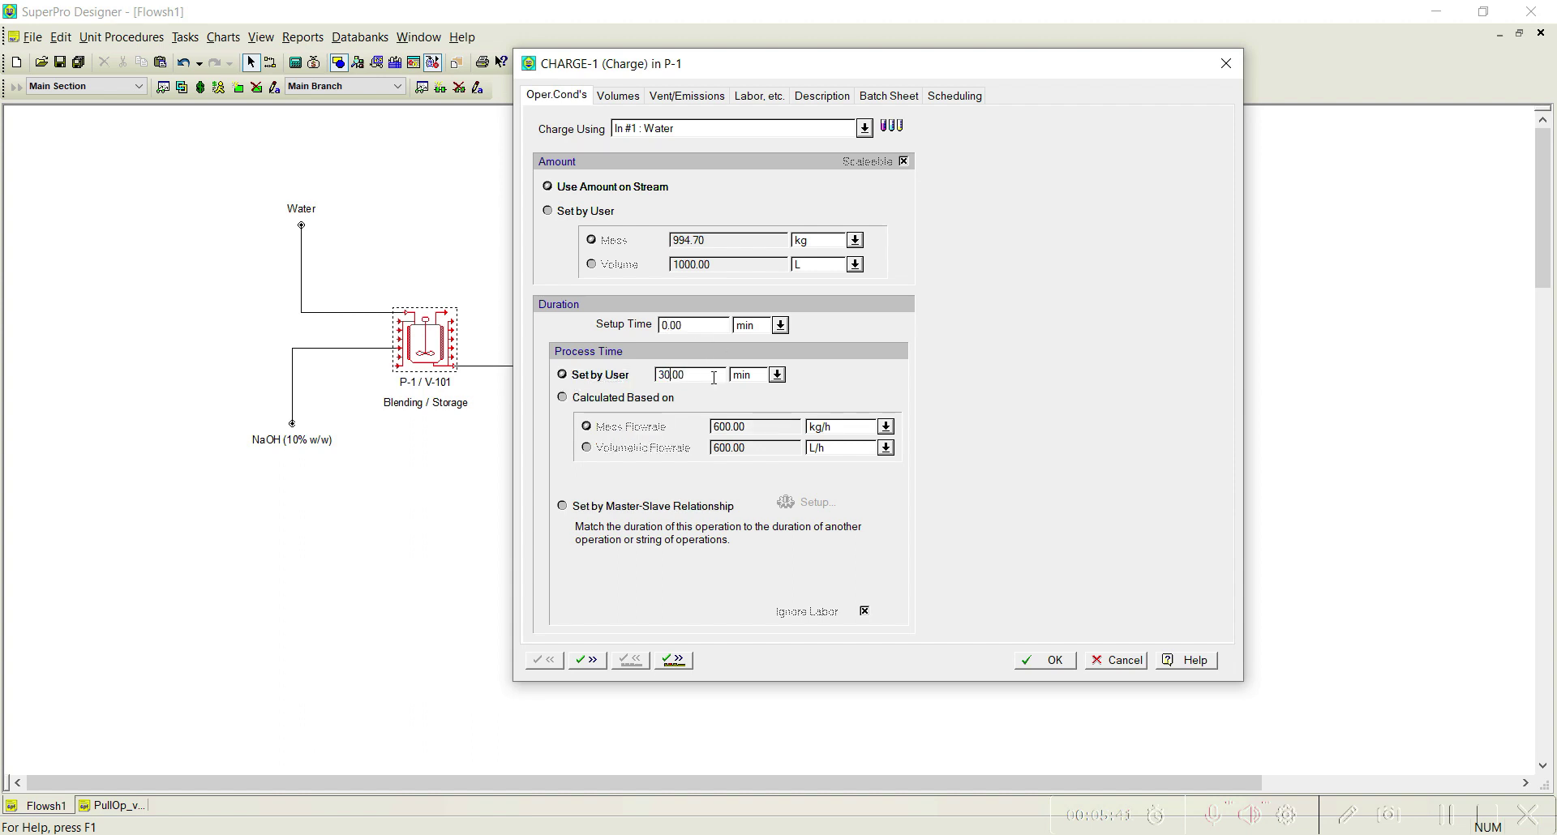
{"action": "left_click", "coordinate": [673, 660]}
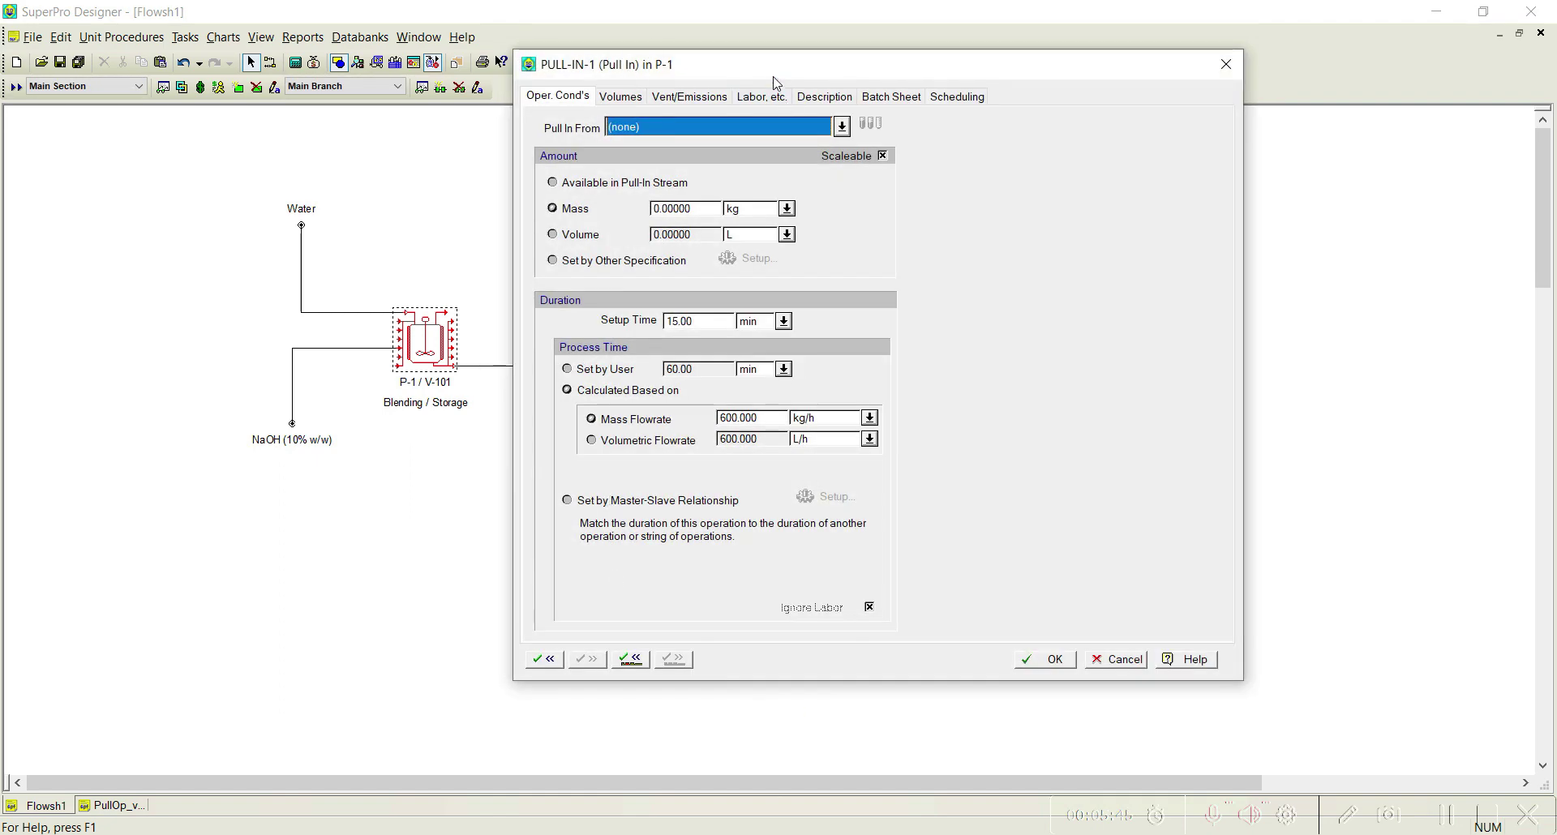
- Configure the Pull In operation to pull from the NaOH (10% w/w) stream with its amount set by other specification
{"action": "left_click_drag", "start_coordinate": [771, 70], "coordinate": [902, 58]}
{"action": "left_click", "coordinate": [974, 114]}
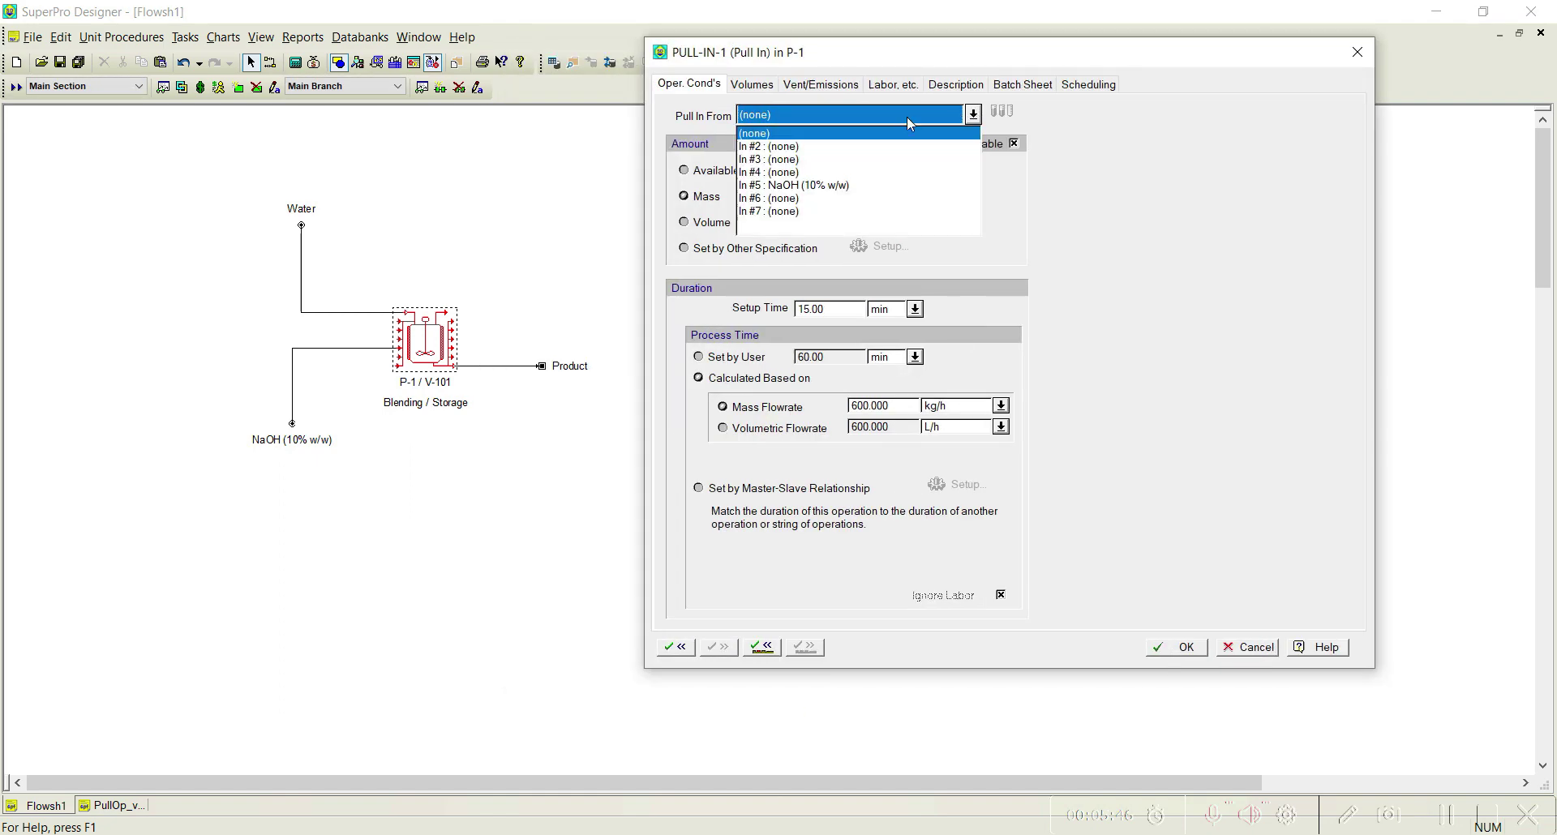
{"action": "left_click", "coordinate": [825, 185]}
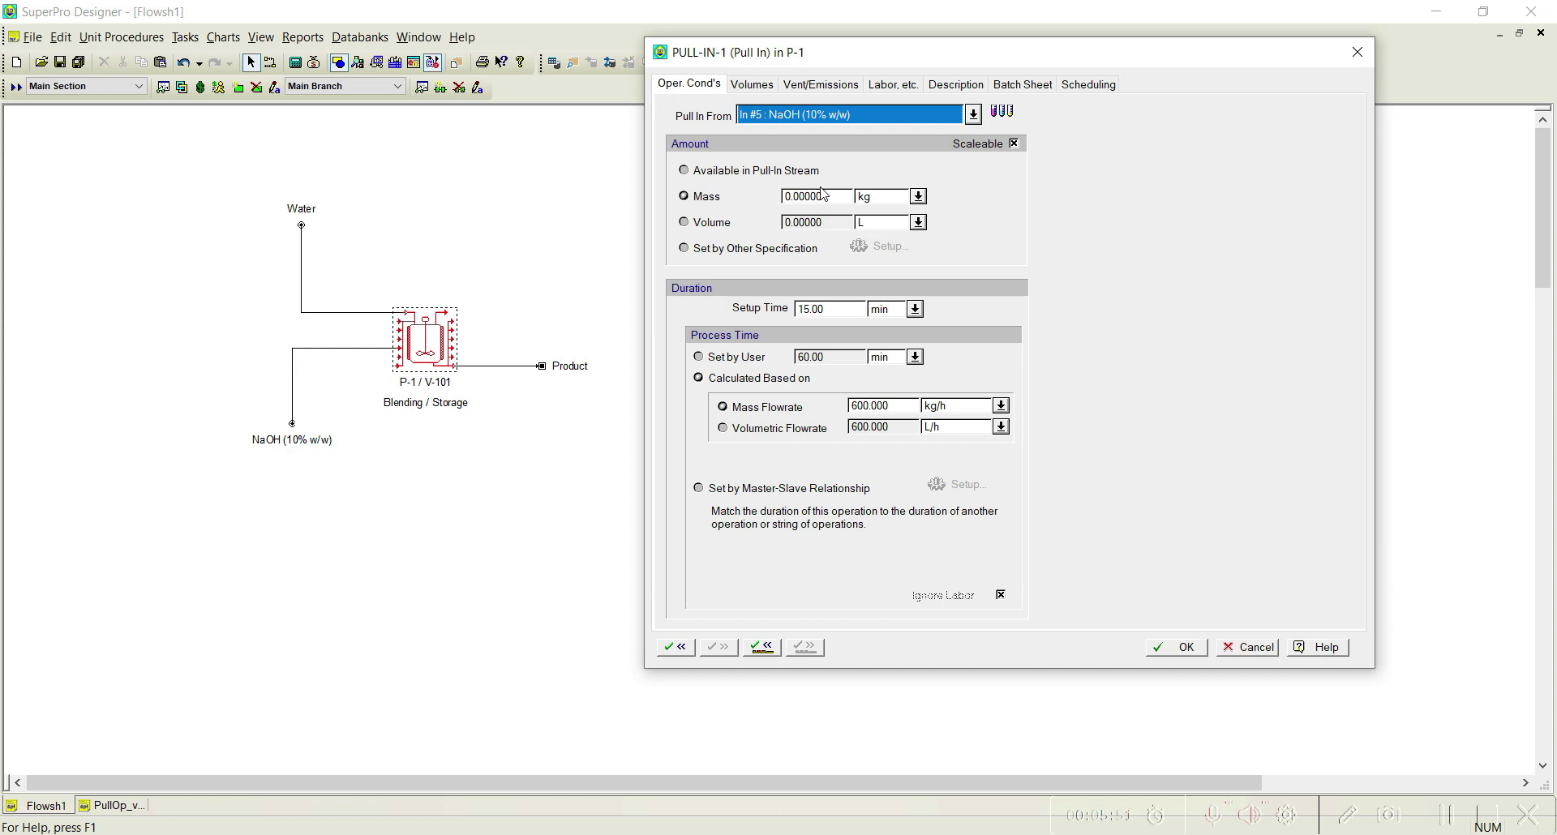
{"action": "left_click", "coordinate": [756, 253]}
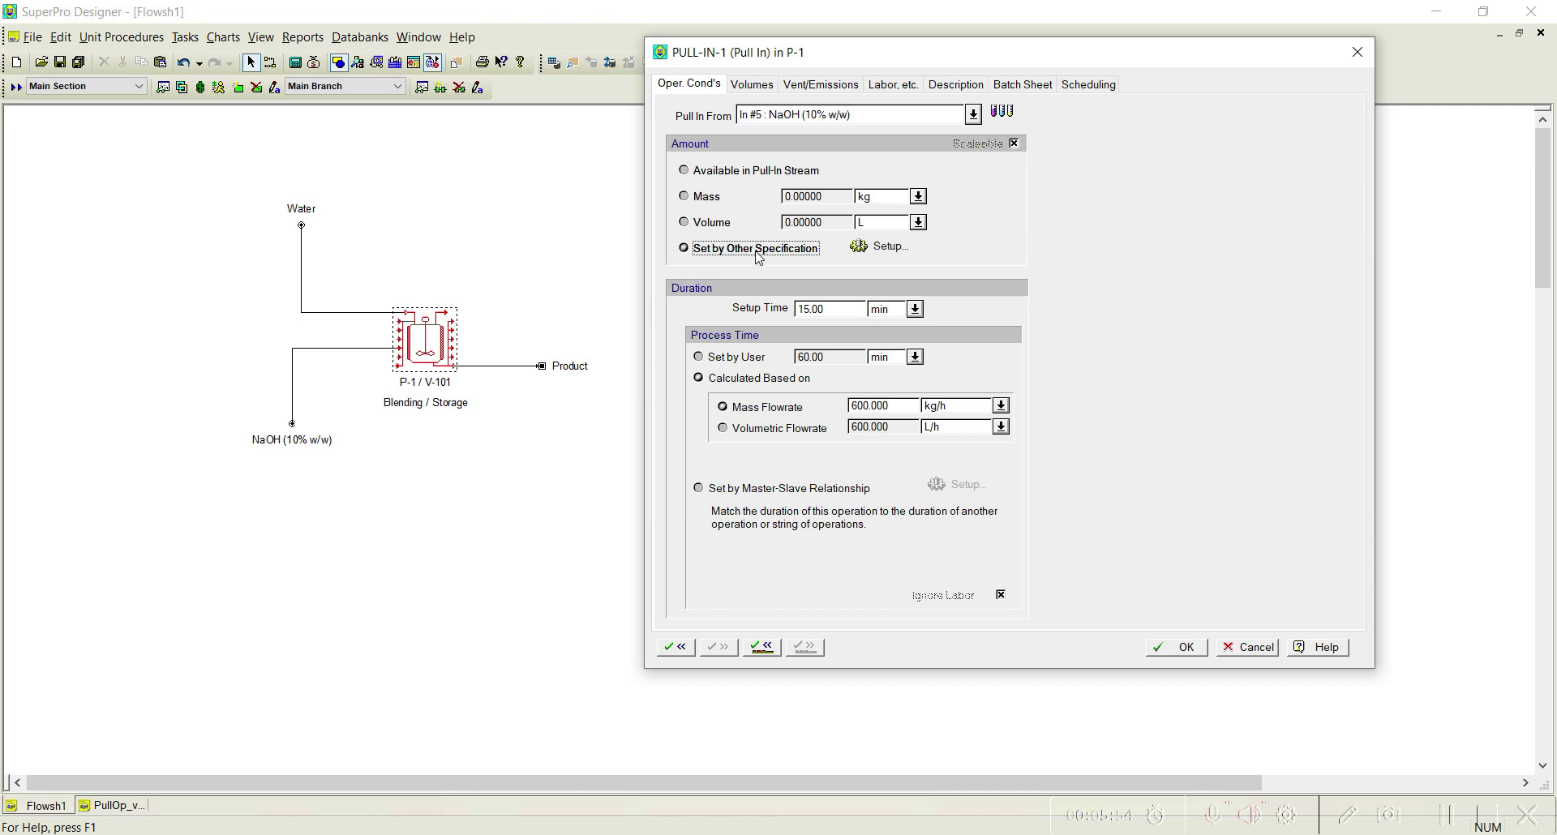
- Specify the pull-in amount by a final NaOH concentration of 23 g/L in the vessel and accept the operation data
{"action": "left_click", "coordinate": [883, 247]}
{"action": "left_click", "coordinate": [939, 262]}
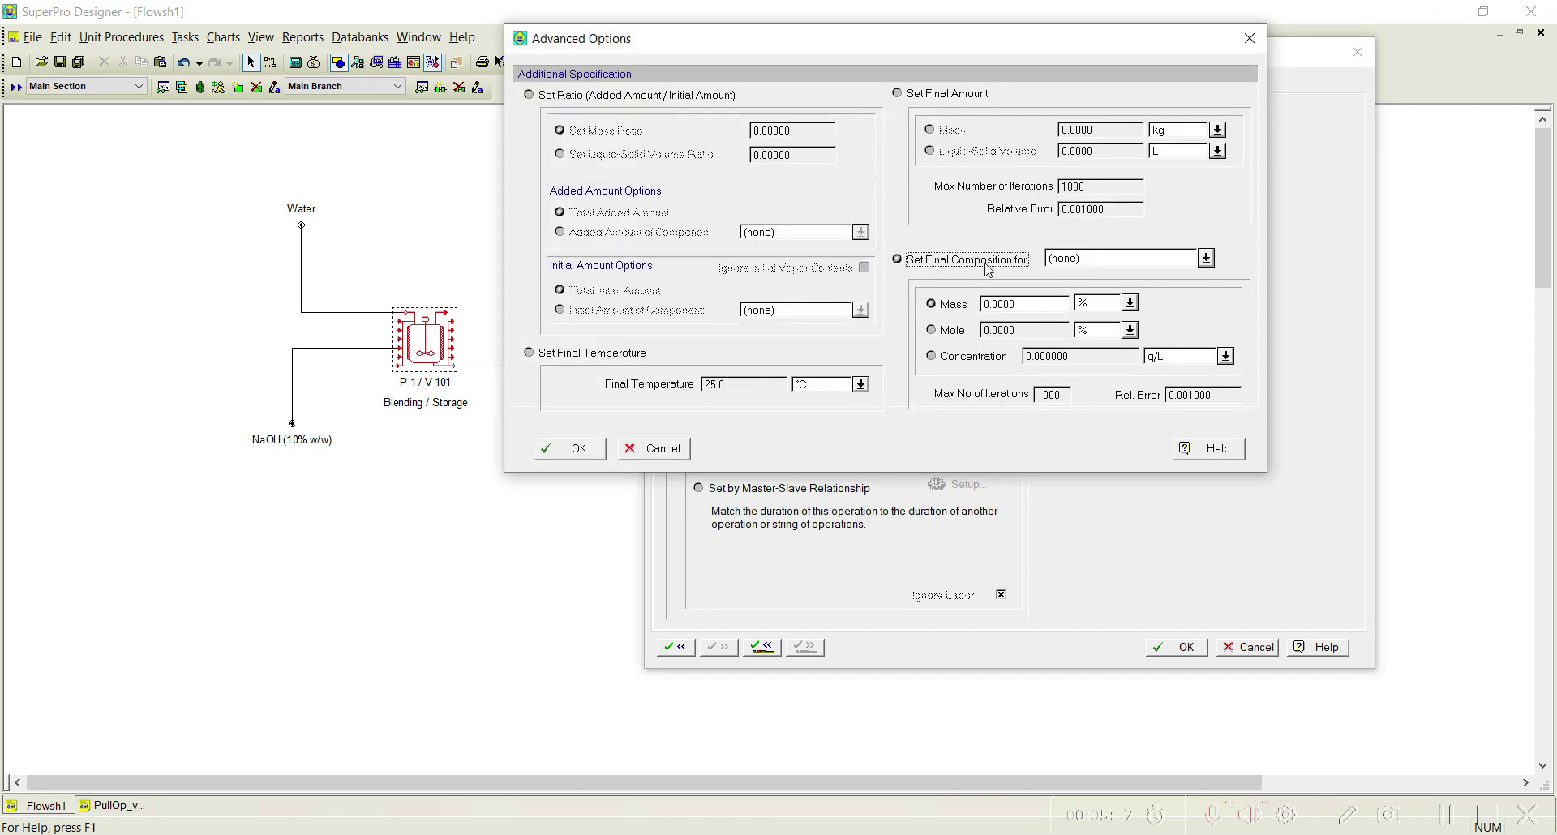
{"action": "left_click", "coordinate": [1207, 258]}
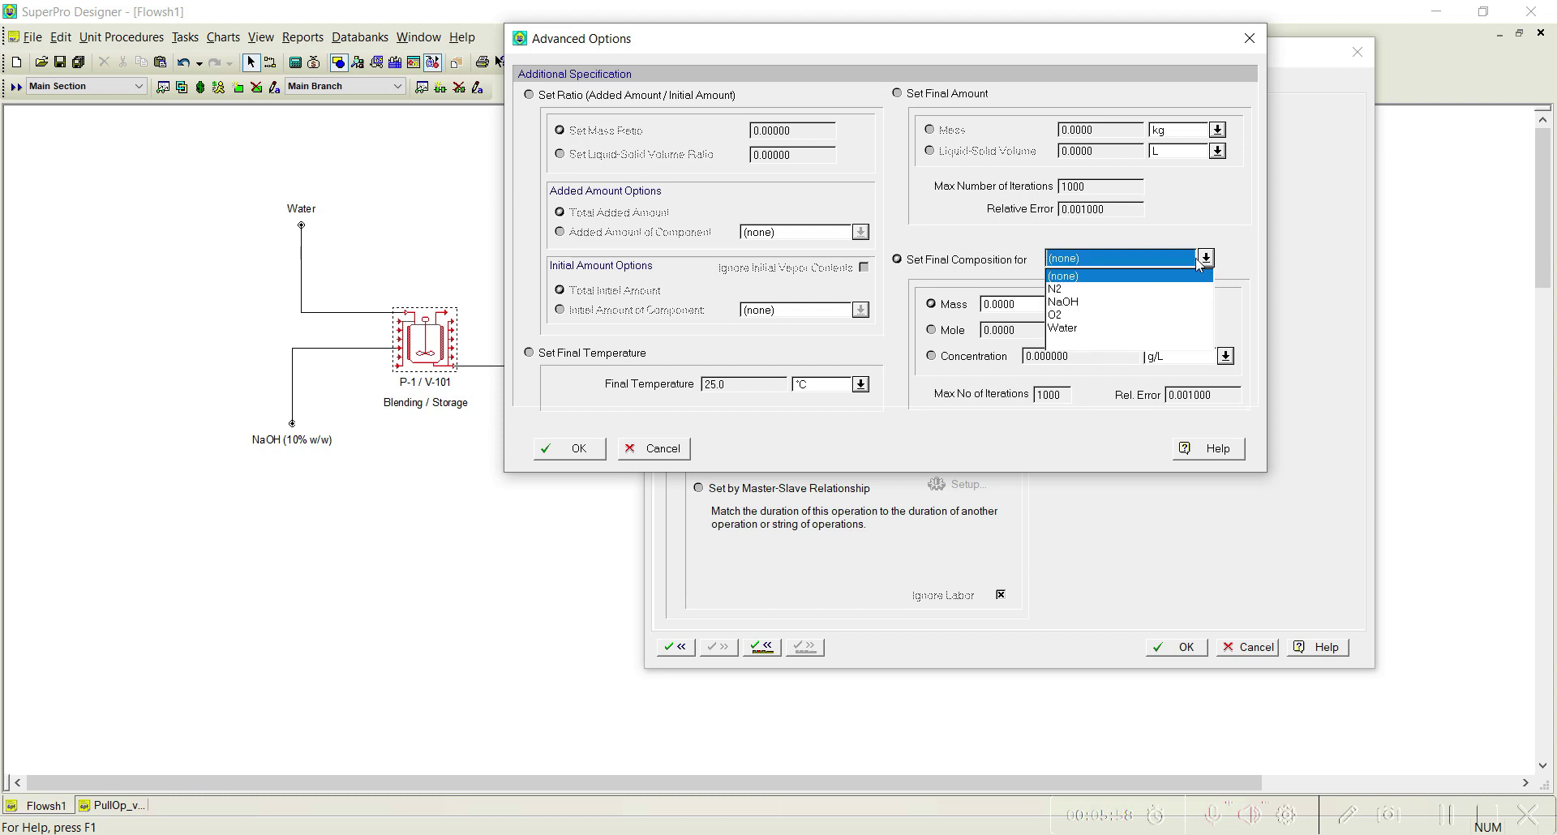
{"action": "left_click", "coordinate": [1074, 303]}
{"action": "left_click", "coordinate": [960, 357]}
{"action": "double_click", "coordinate": [1054, 356]}
{"action": "type", "text": "23"}
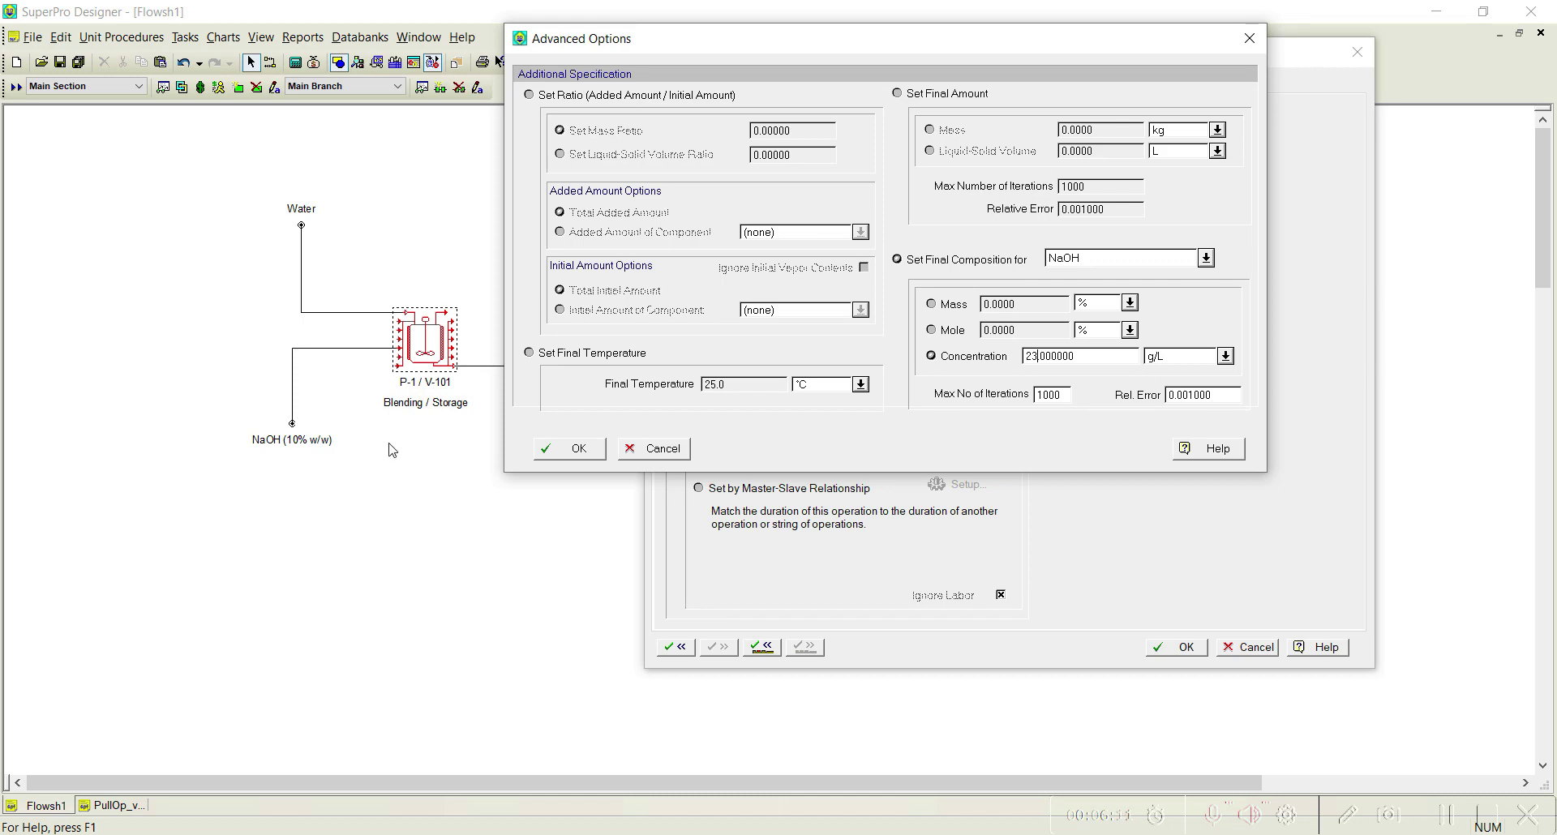
{"action": "left_click", "coordinate": [596, 453]}
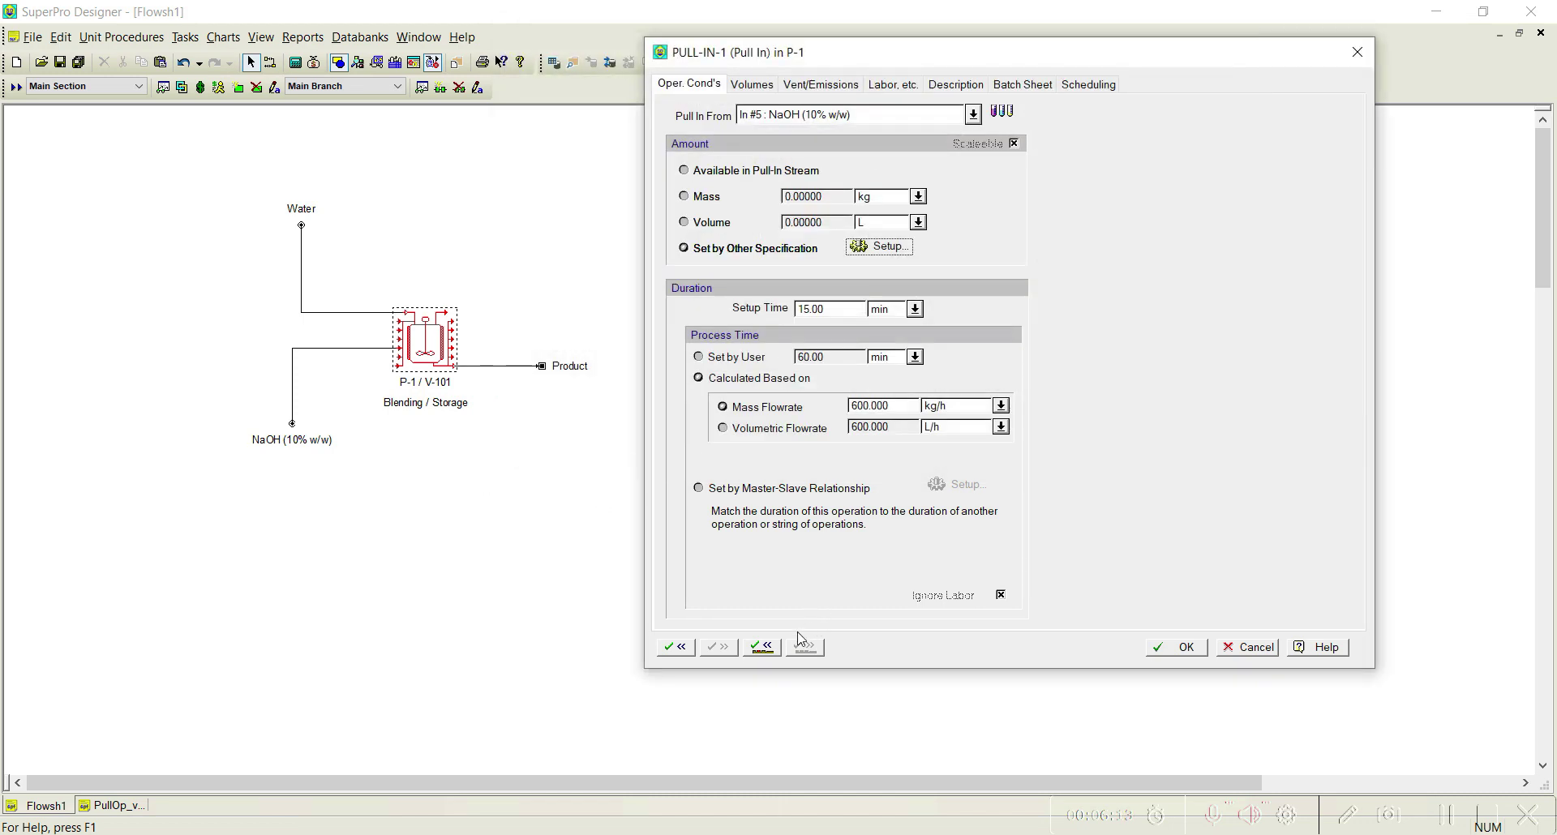
{"action": "left_click", "coordinate": [1184, 648]}
- Solve the mass and energy balances and check the composition and flows of the Product and NaOH (10% w/w) streams
{"action": "left_click", "coordinate": [296, 65]}
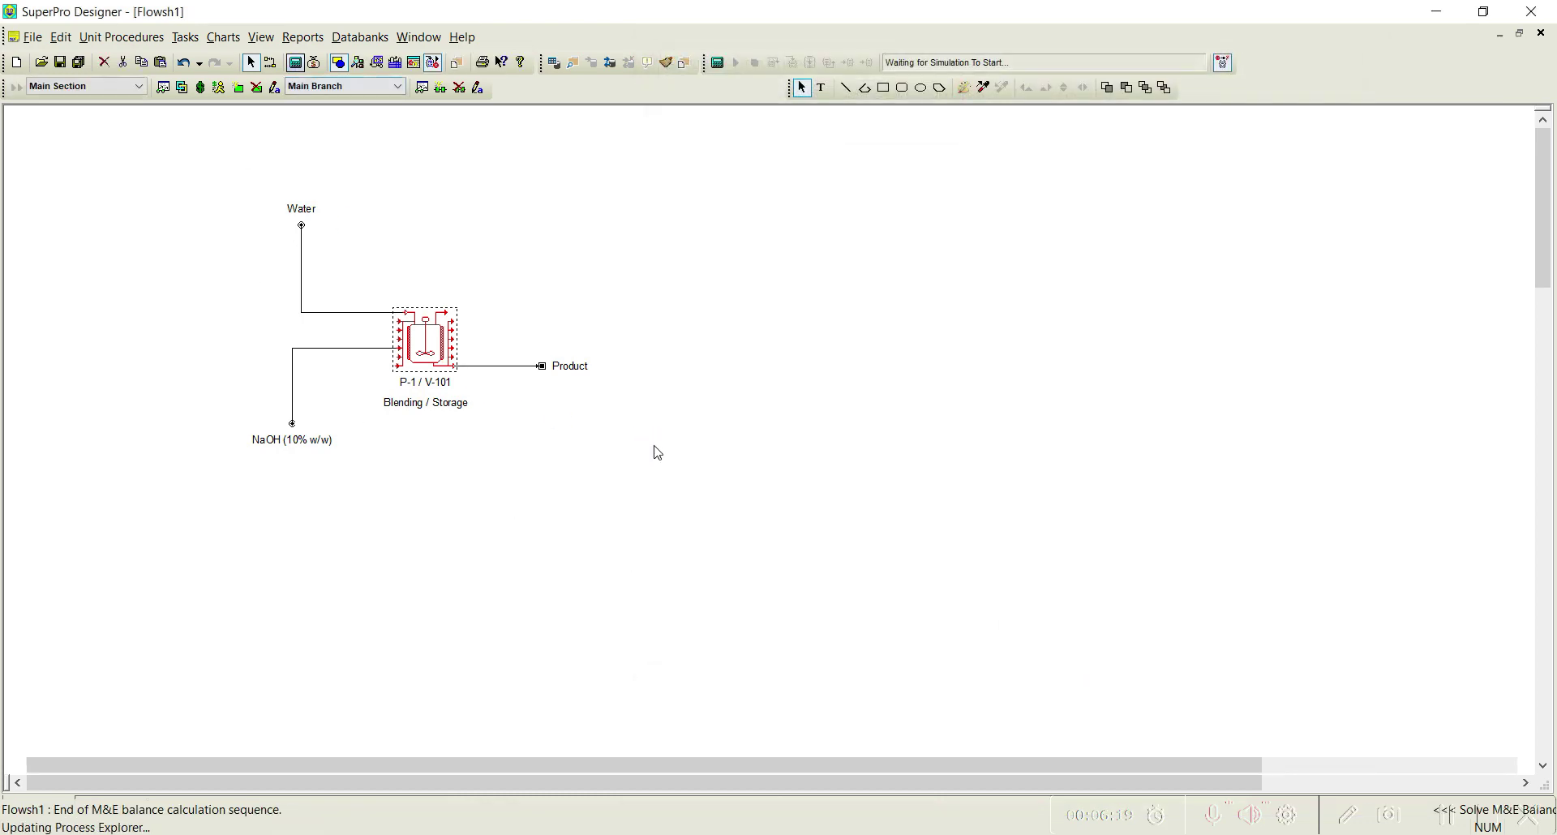
{"action": "double_click", "coordinate": [507, 366]}
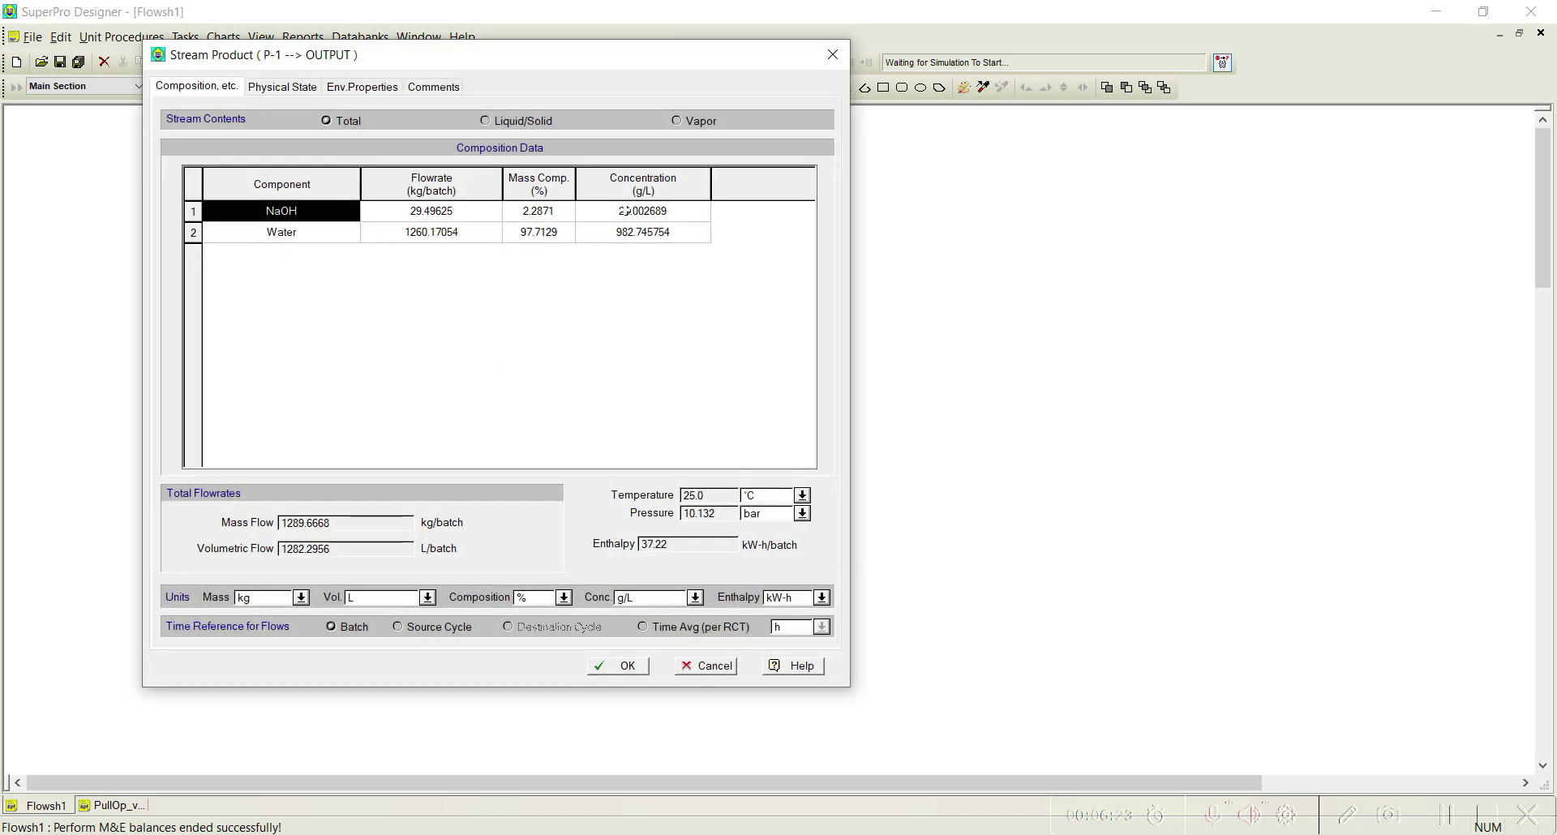
{"action": "left_click", "coordinate": [618, 666]}
{"action": "left_click", "coordinate": [329, 350]}
{"action": "double_click", "coordinate": [327, 350]}
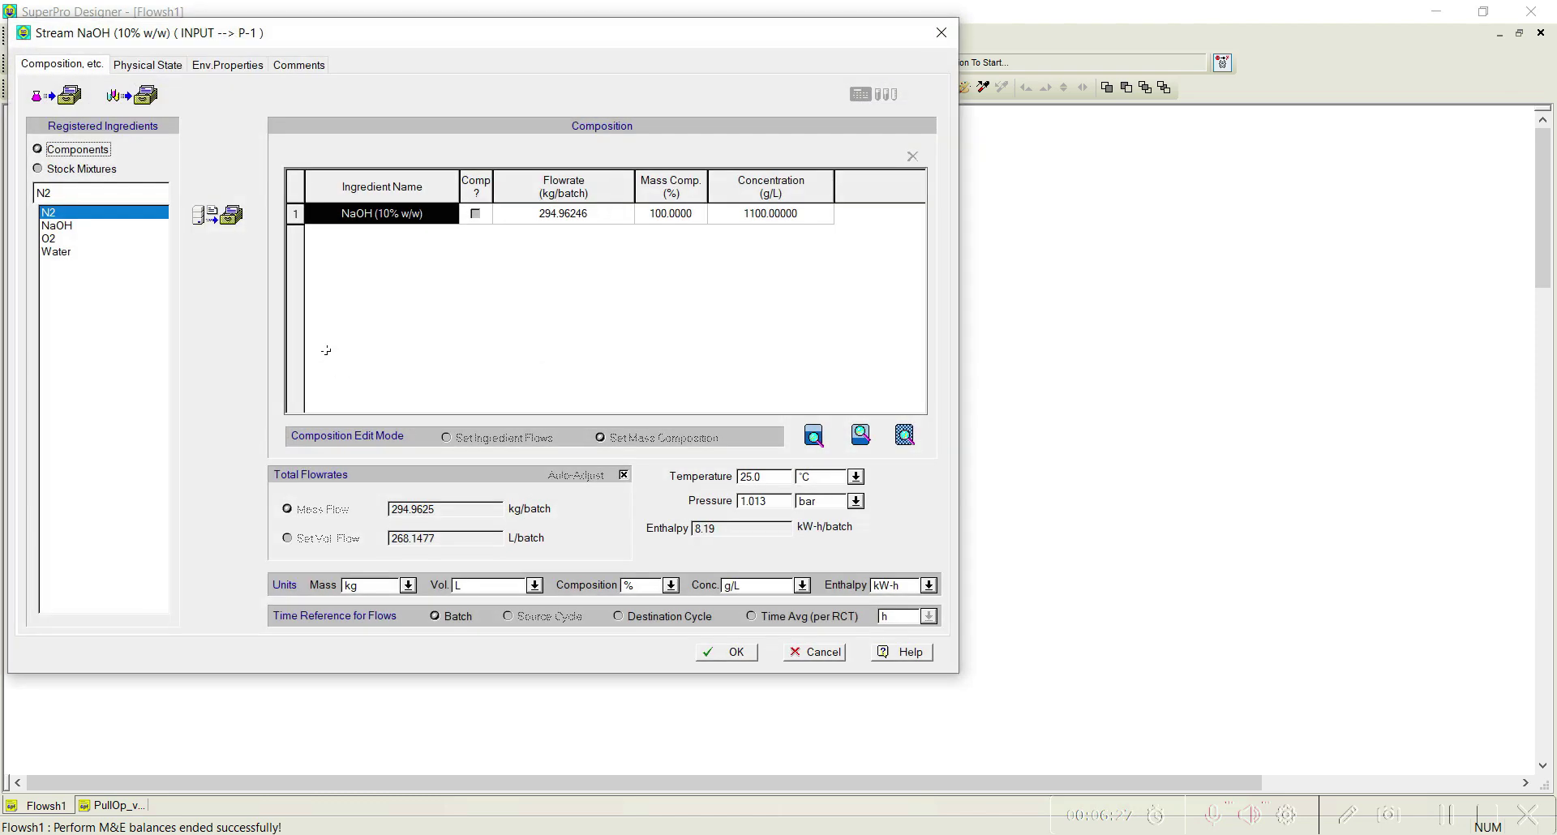
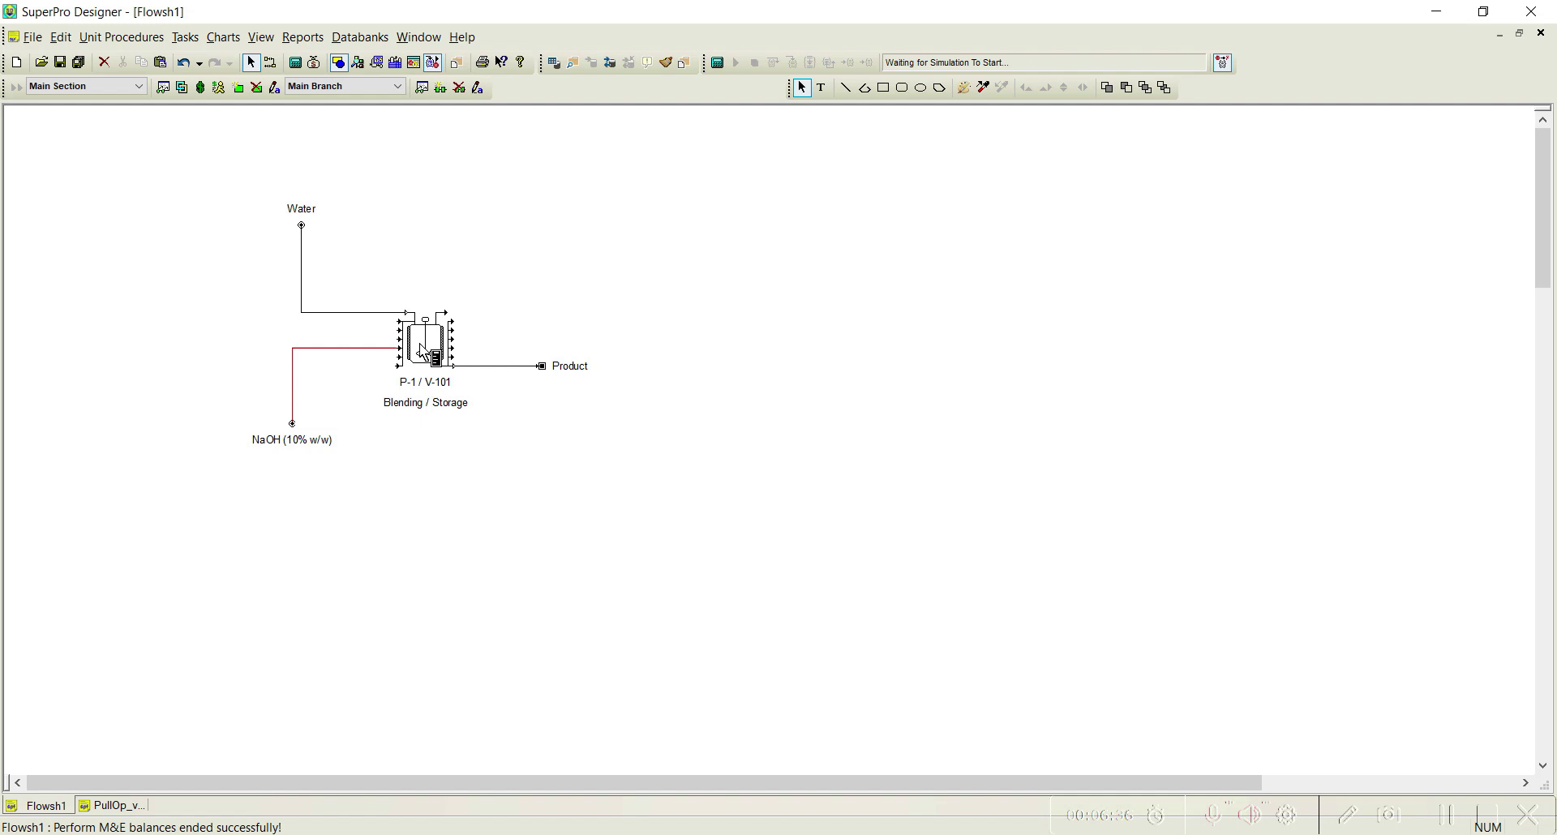
{"action": "right_click", "coordinate": [427, 342]}
{"action": "mouse_move", "coordinate": [508, 377]}
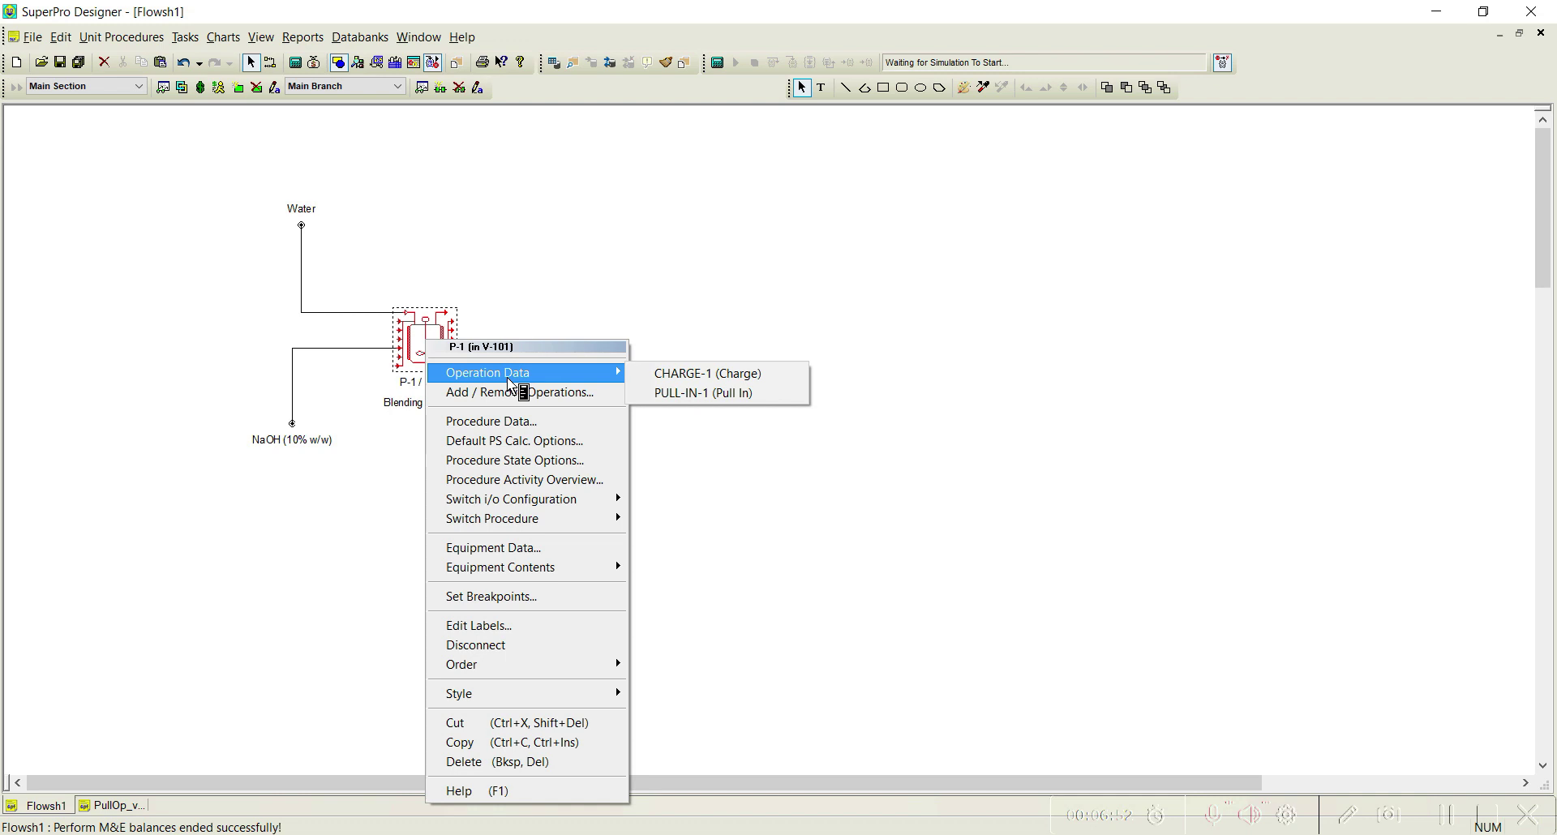
{"action": "left_click", "coordinate": [844, 350]}
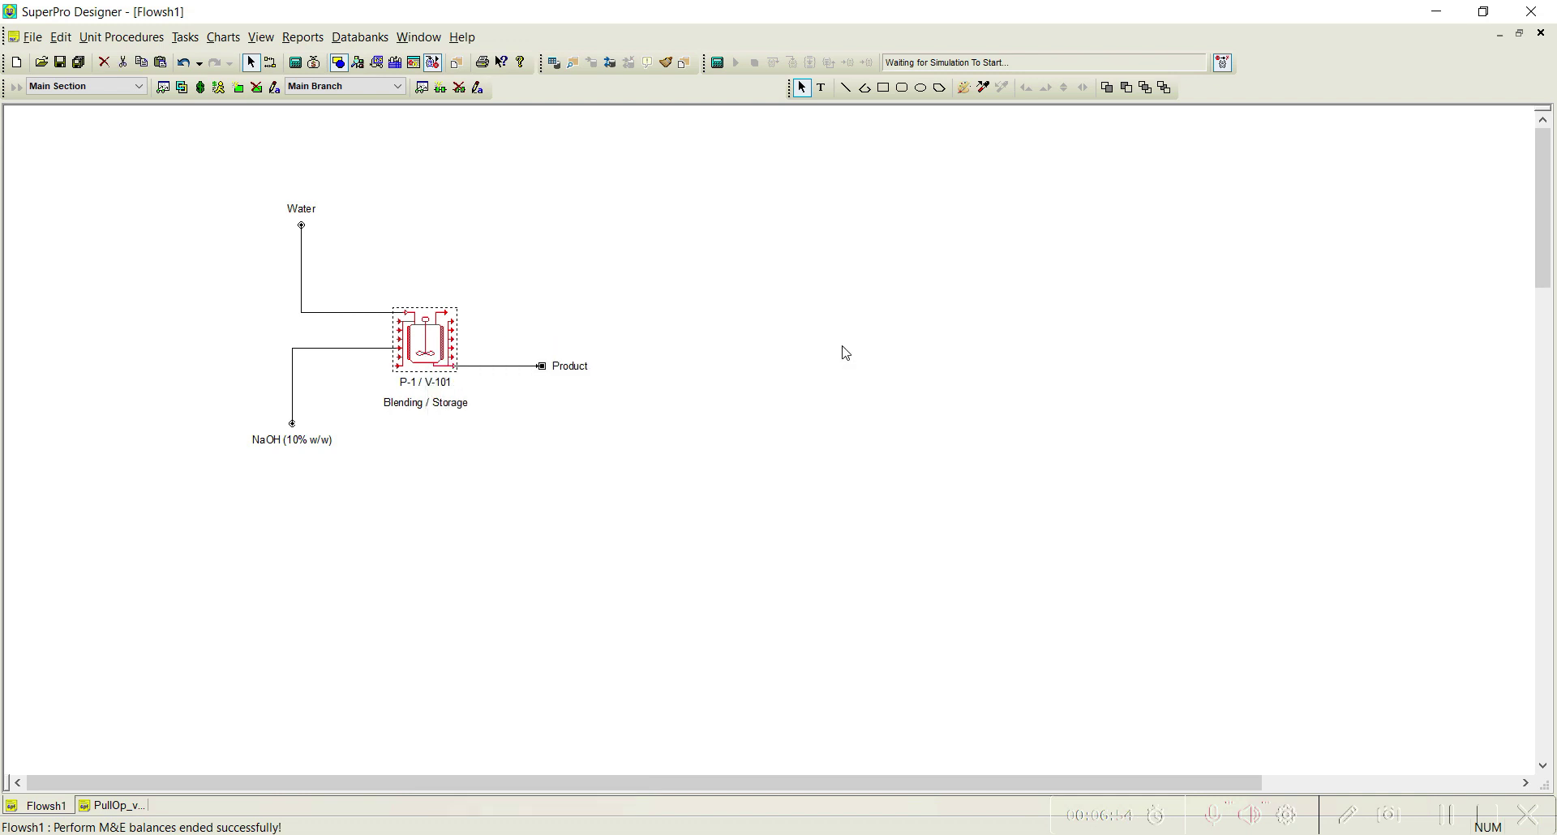
{"action": "left_click", "coordinate": [593, 506]}
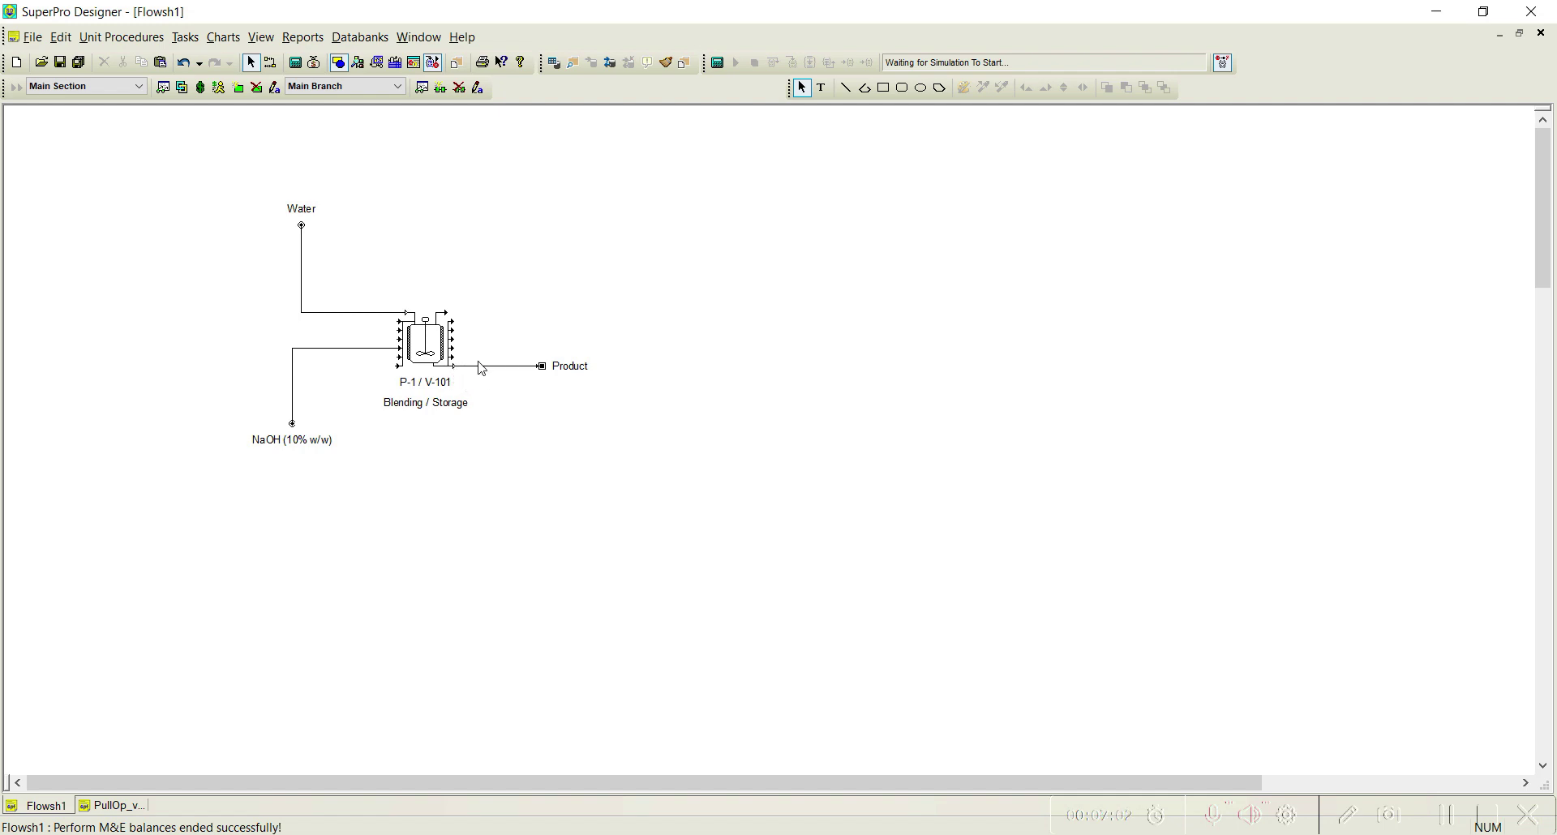
- Replace the Product stream with a new output stream drawn from P-1's middle outlet port, and solve the balances
{"action": "left_click", "coordinate": [476, 367]}
{"action": "key", "text": "Delete"}
{"action": "left_click", "coordinate": [270, 62]}
{"action": "left_click", "coordinate": [458, 349]}
{"action": "left_click", "coordinate": [294, 62]}
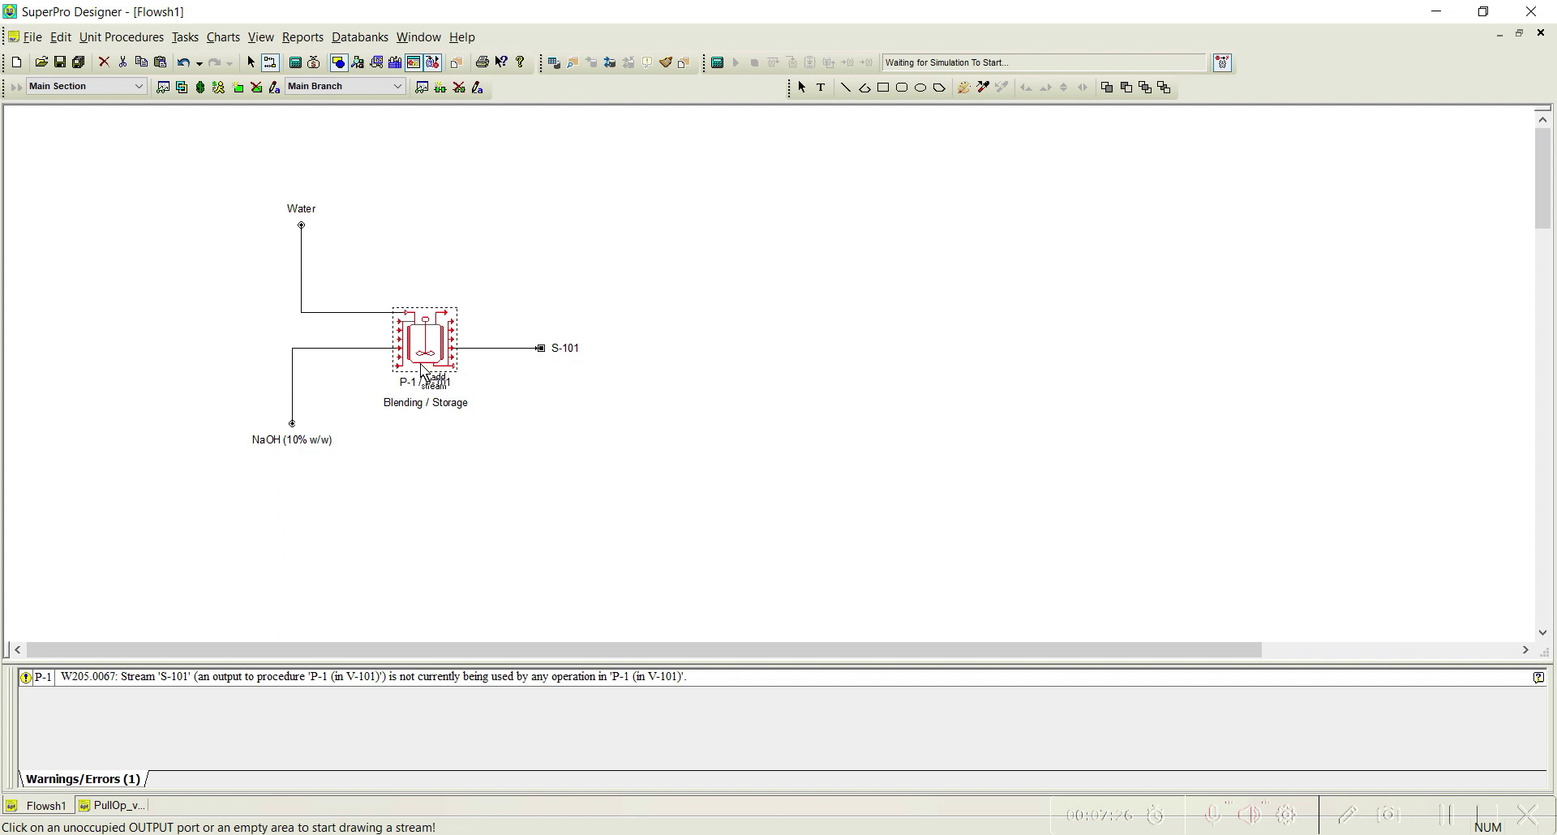
{"action": "key", "text": "Escape"}
- Add a Transfer Out operation after the Pull In operation in P-1's operation sequence
{"action": "right_click", "coordinate": [450, 357]}
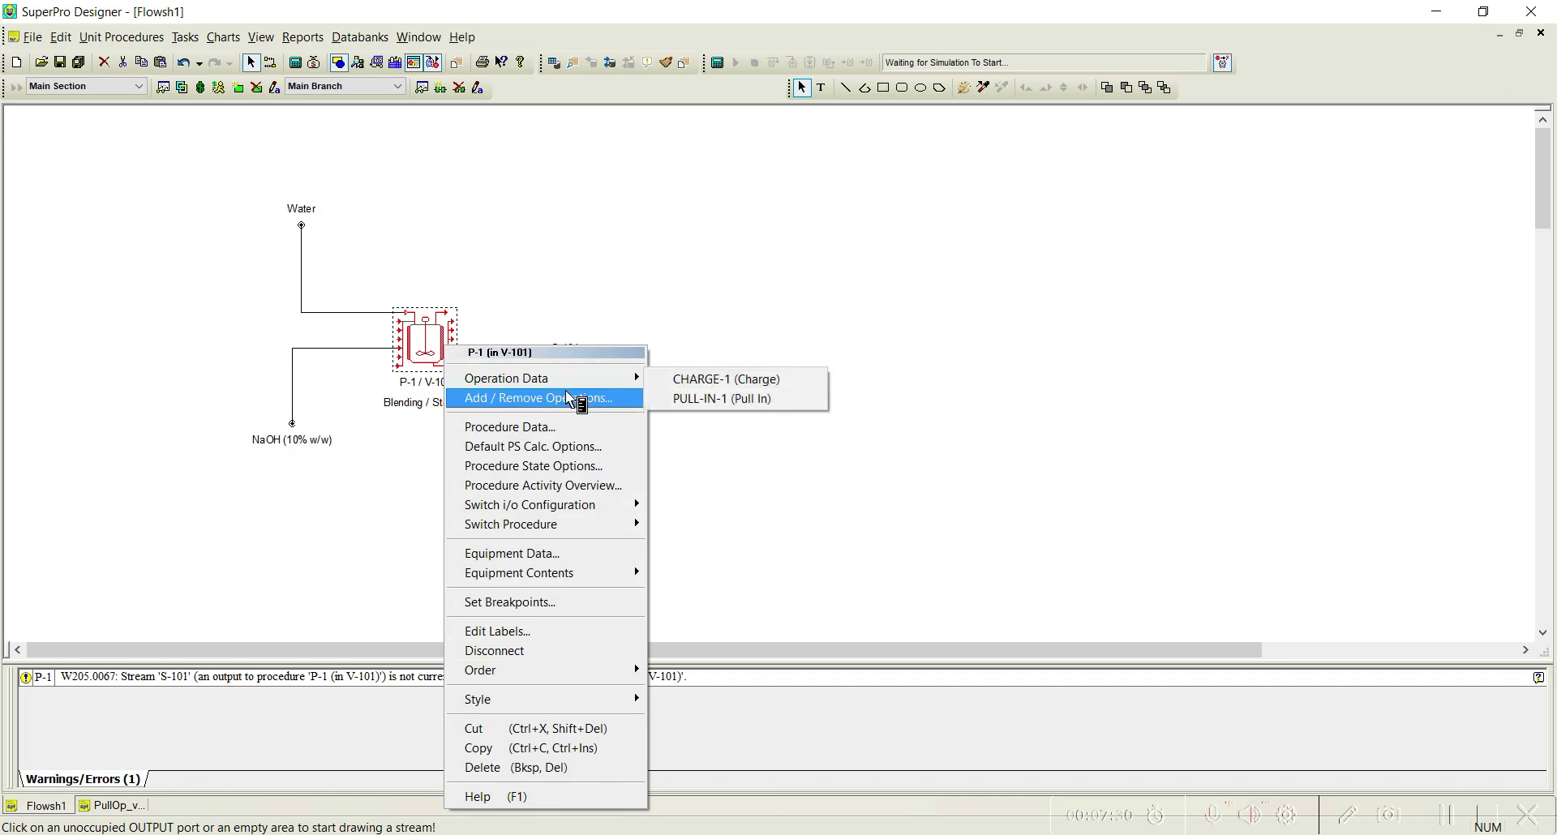
{"action": "left_click", "coordinate": [569, 398]}
{"action": "left_click", "coordinate": [445, 241]}
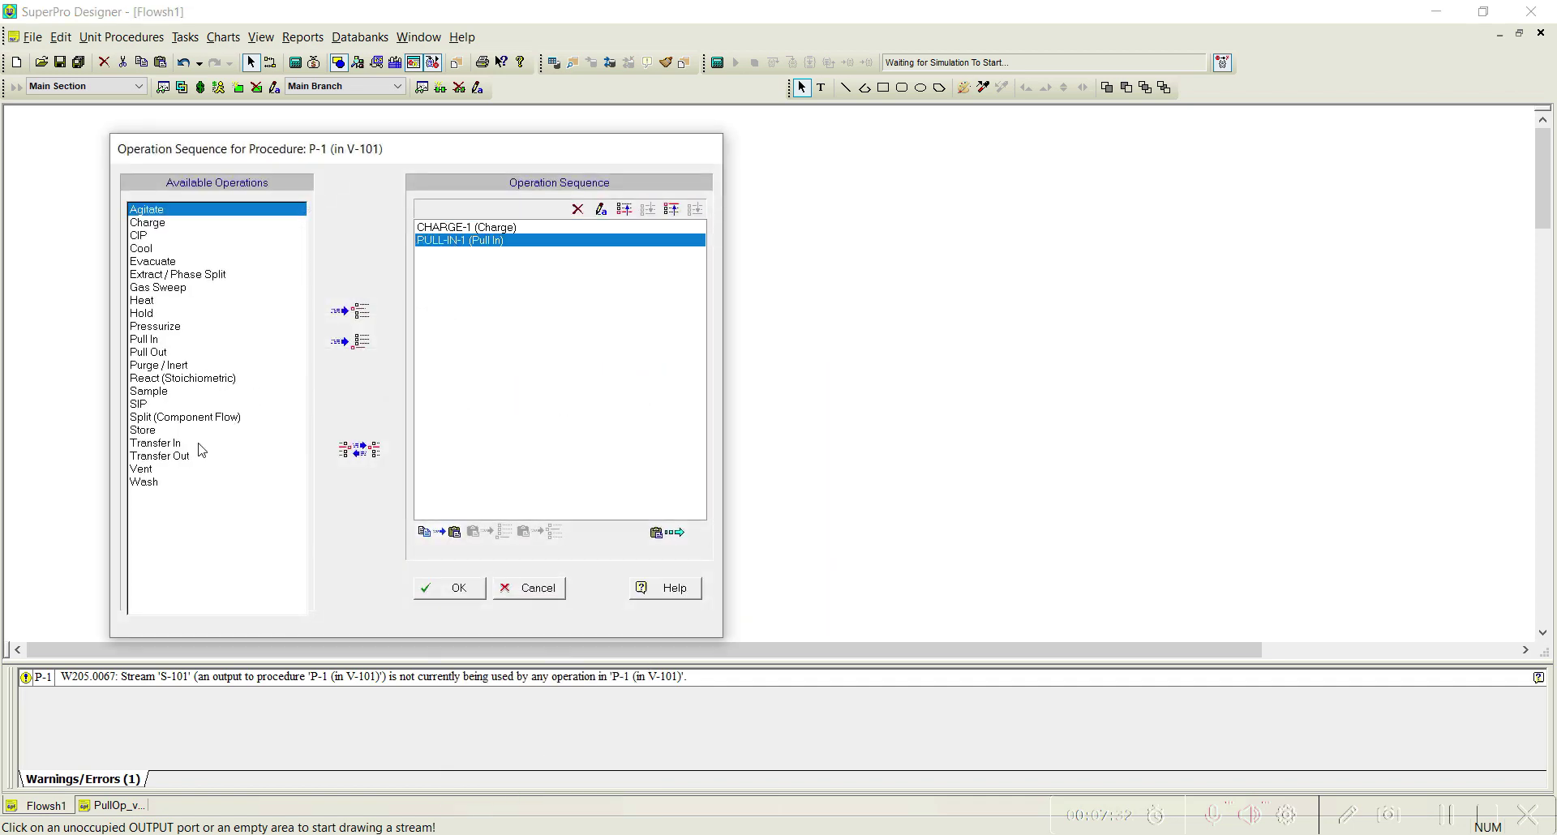
{"action": "left_click", "coordinate": [195, 456]}
{"action": "left_click", "coordinate": [351, 341]}
{"action": "left_click", "coordinate": [451, 588]}
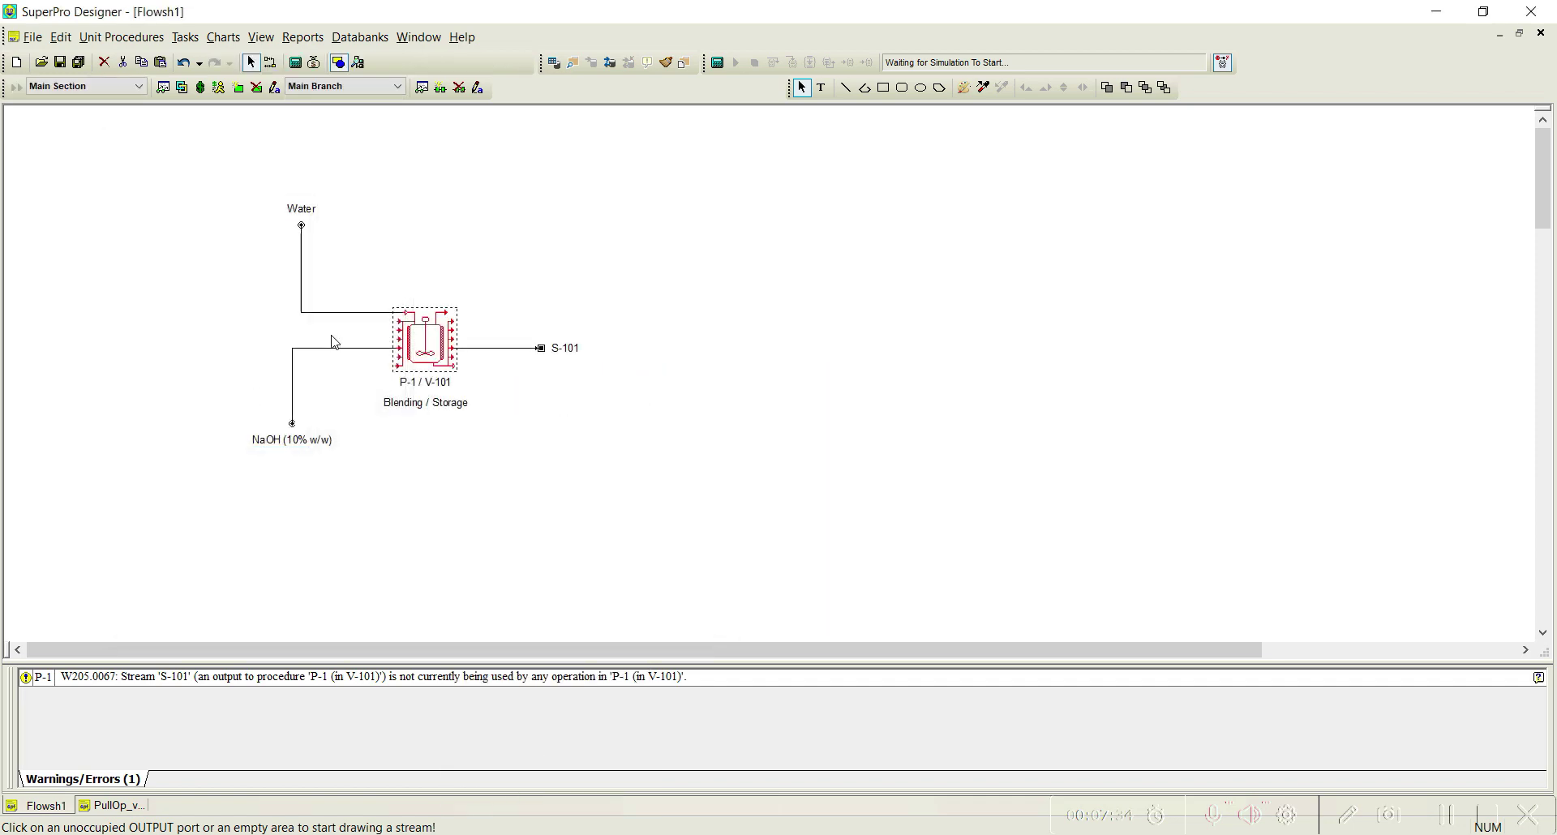
- Set the Transfer Out operation to empty the vessel through Out #5 : S-101 and solve the balances
{"action": "right_click", "coordinate": [445, 349]}
{"action": "mouse_move", "coordinate": [573, 382]}
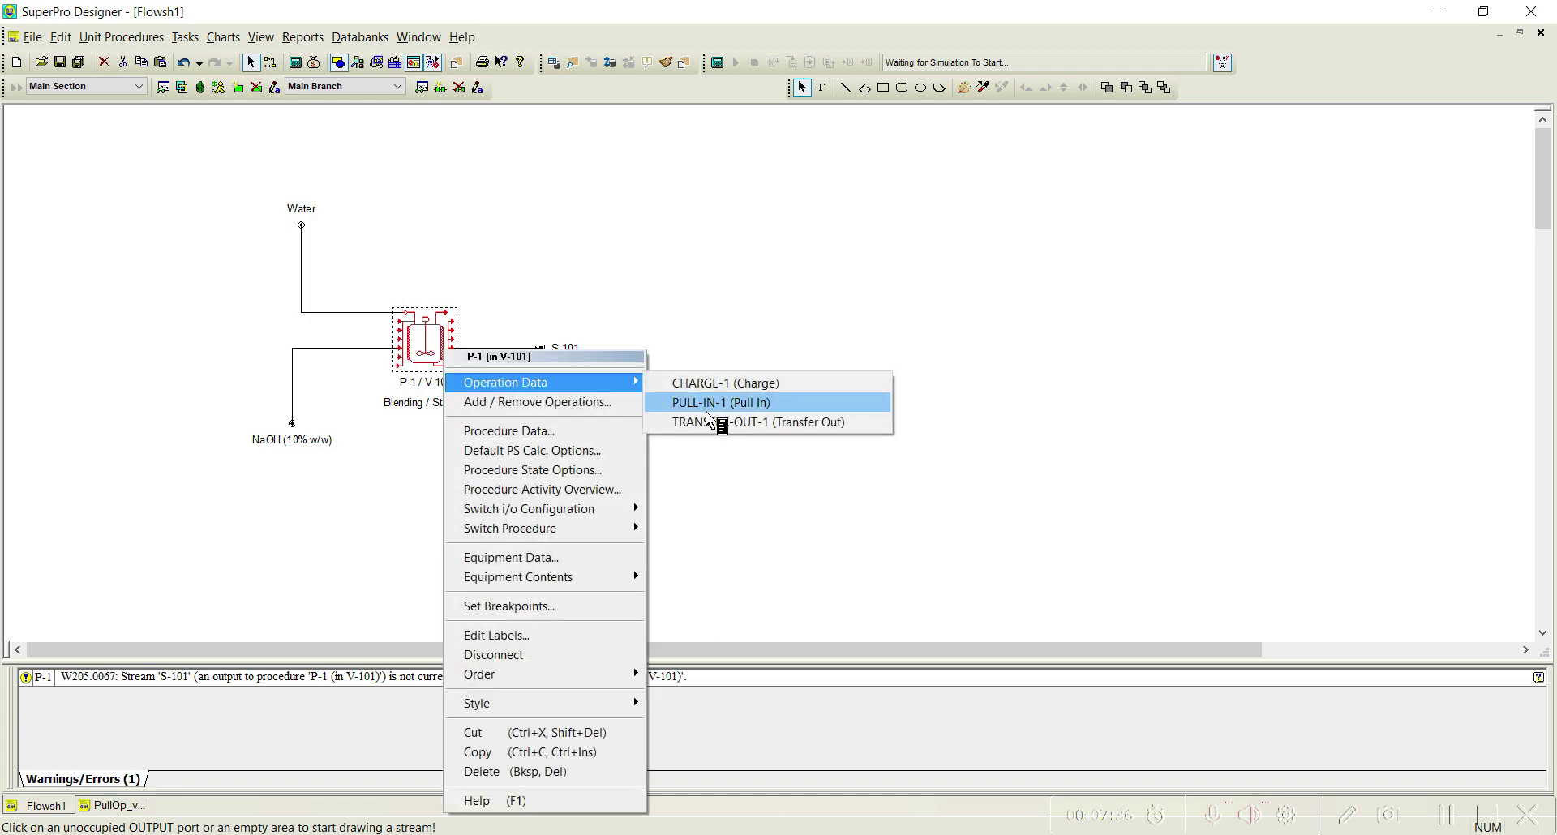
{"action": "left_click", "coordinate": [708, 420]}
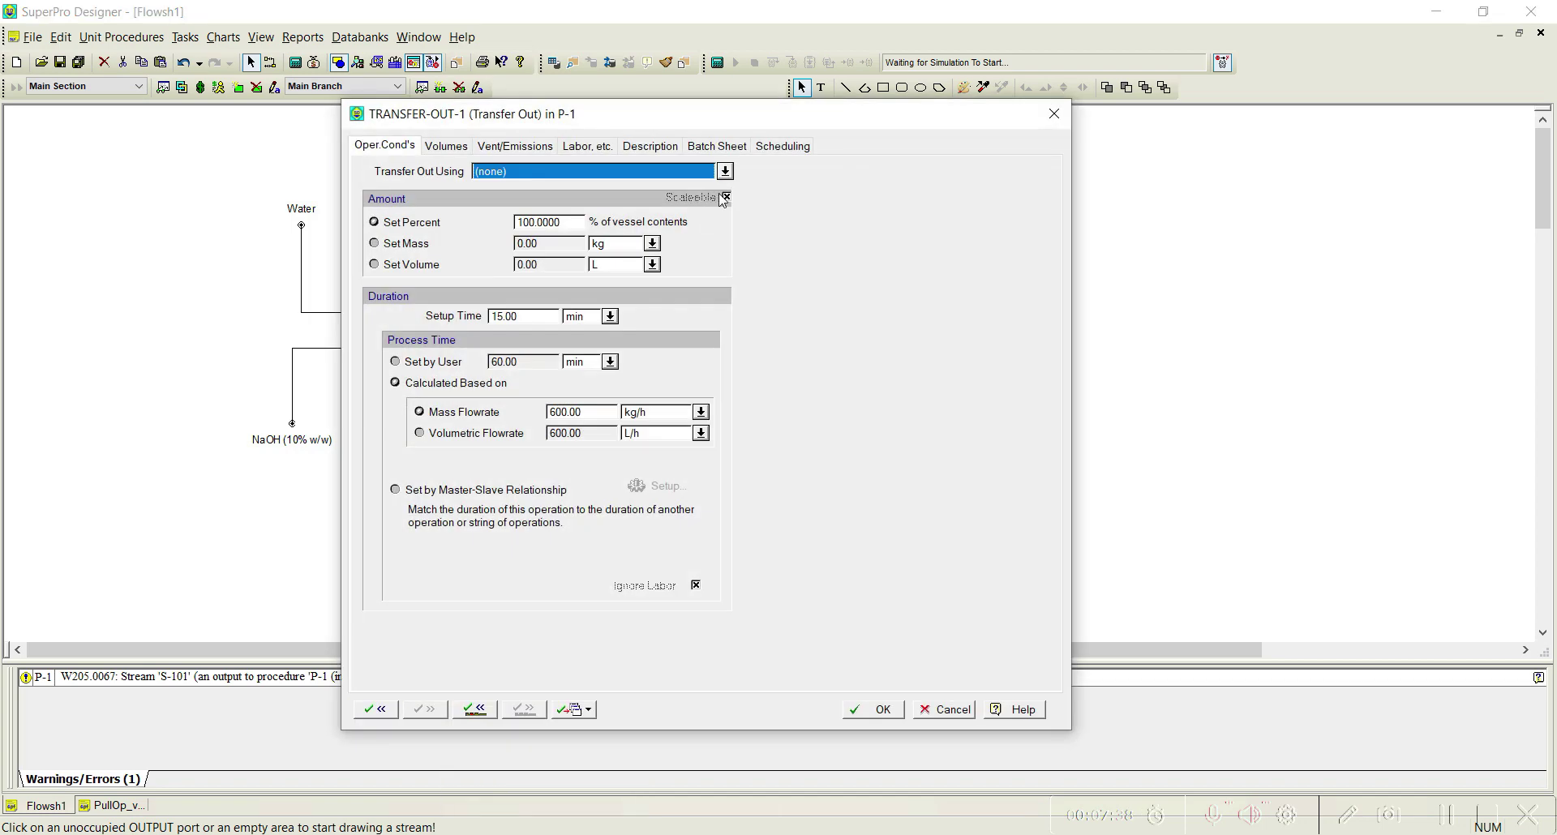
{"action": "left_click", "coordinate": [711, 173]}
{"action": "left_click", "coordinate": [492, 240]}
{"action": "left_click", "coordinate": [868, 713]}
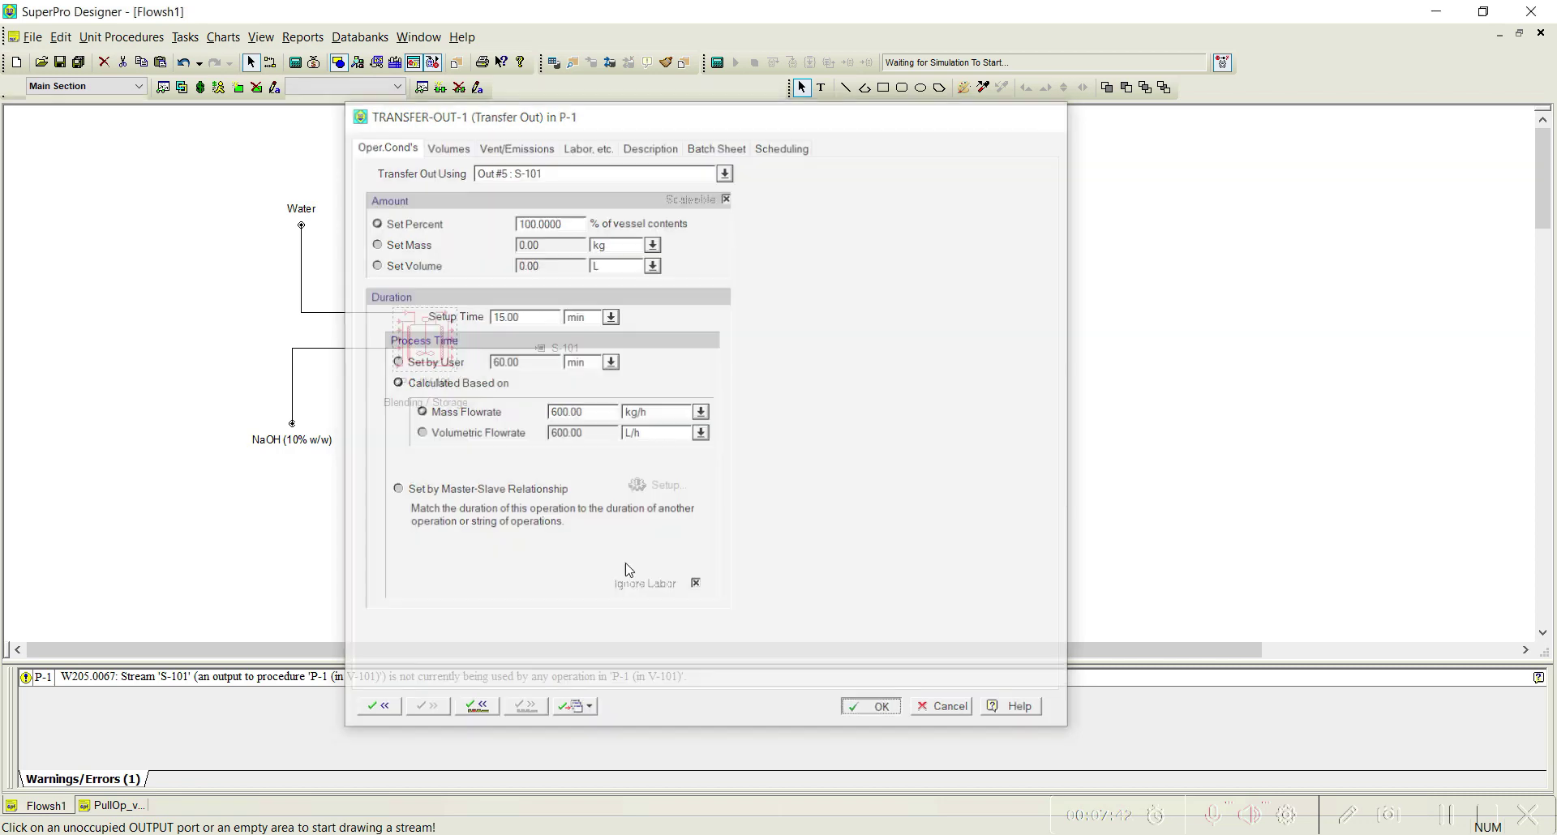
{"action": "left_click", "coordinate": [298, 67]}
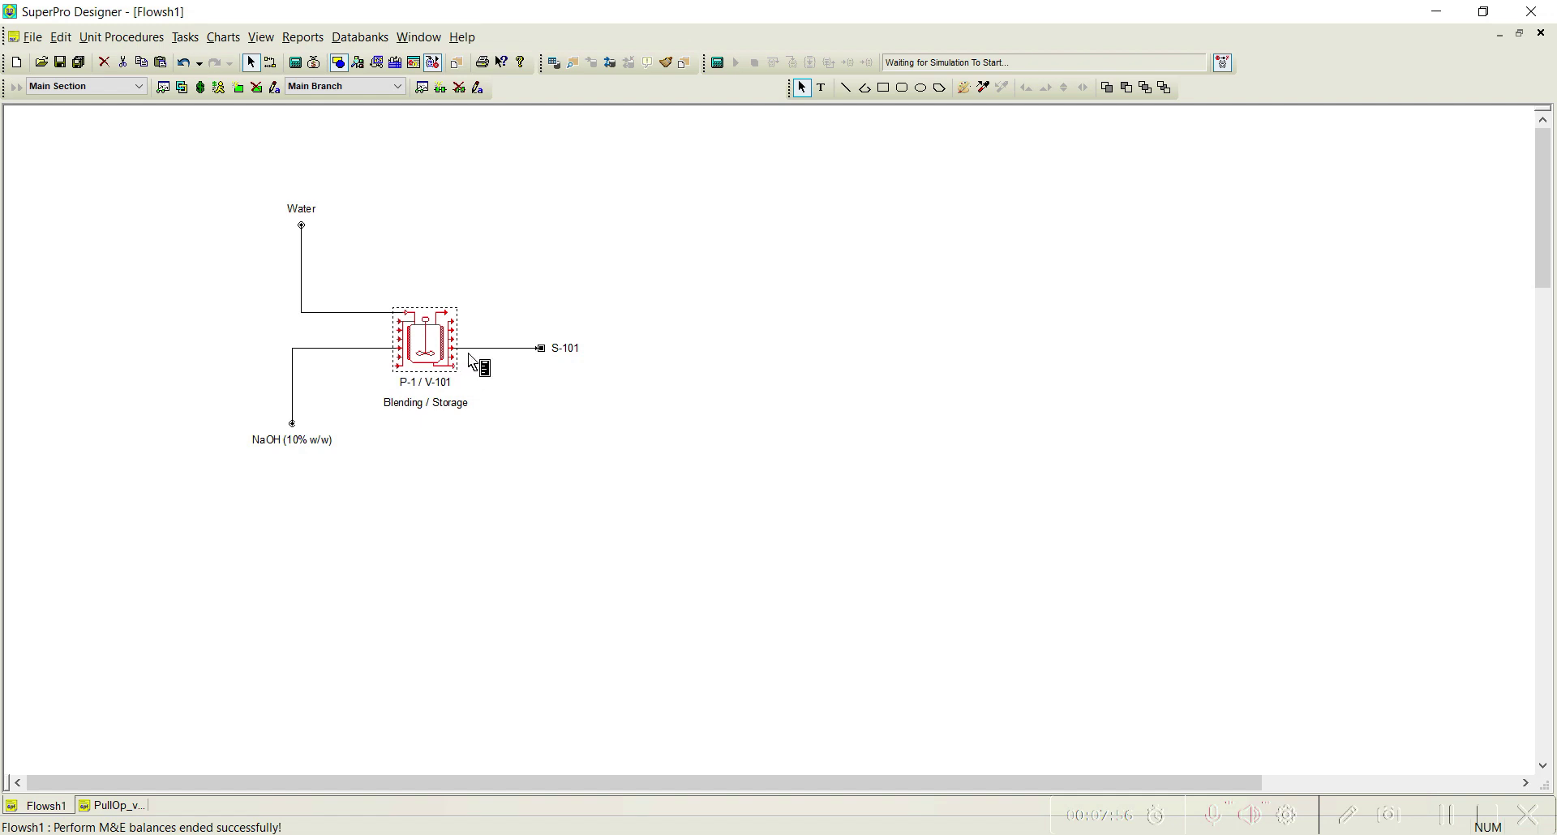
- Delete output stream S-101, redraw an output stream from P-1's lowest outlet port, and solve the balances
{"action": "left_click", "coordinate": [511, 349]}
{"action": "key", "text": "Delete"}
{"action": "left_click", "coordinate": [270, 63]}
{"action": "left_click", "coordinate": [519, 370]}
{"action": "left_click", "coordinate": [296, 62]}
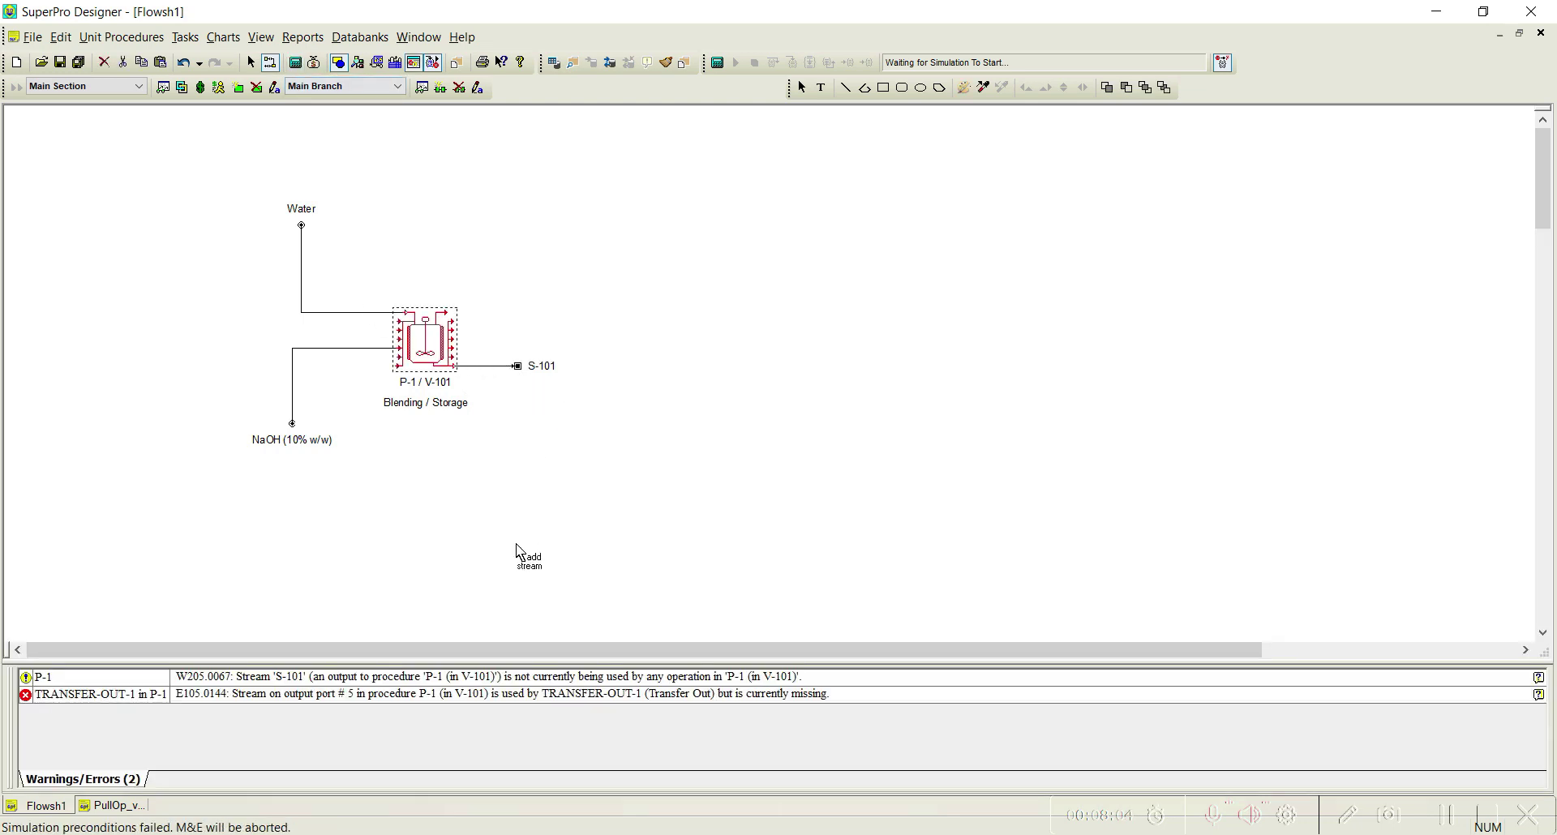
- Remove the Transfer Out operation from P-1's operation sequence
{"action": "right_click", "coordinate": [434, 350]}
{"action": "right_click", "coordinate": [434, 350]}
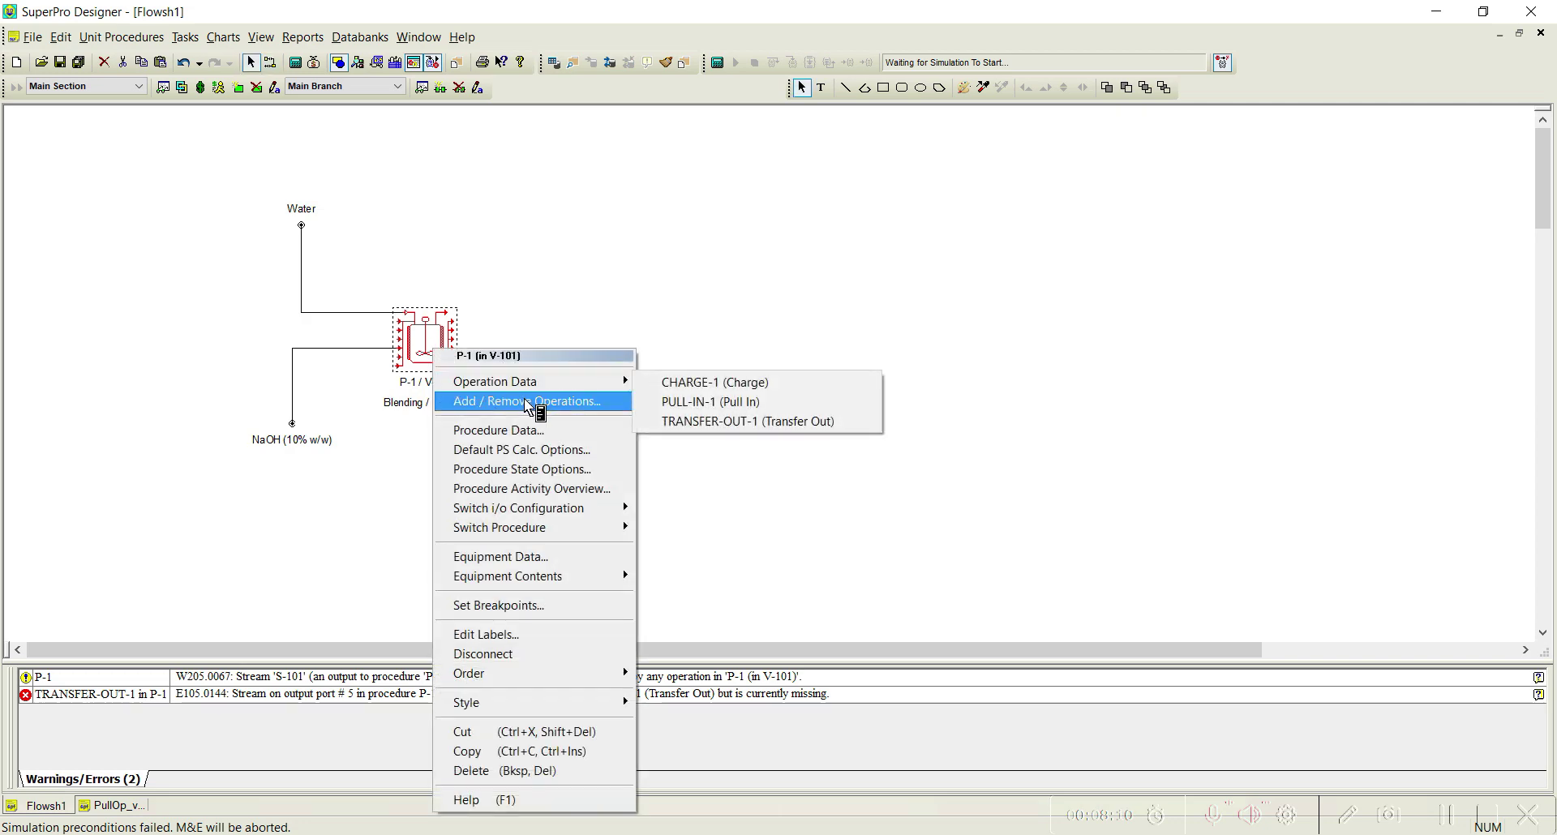
{"action": "left_click", "coordinate": [524, 401]}
{"action": "left_click", "coordinate": [474, 261]}
{"action": "left_click", "coordinate": [536, 216]}
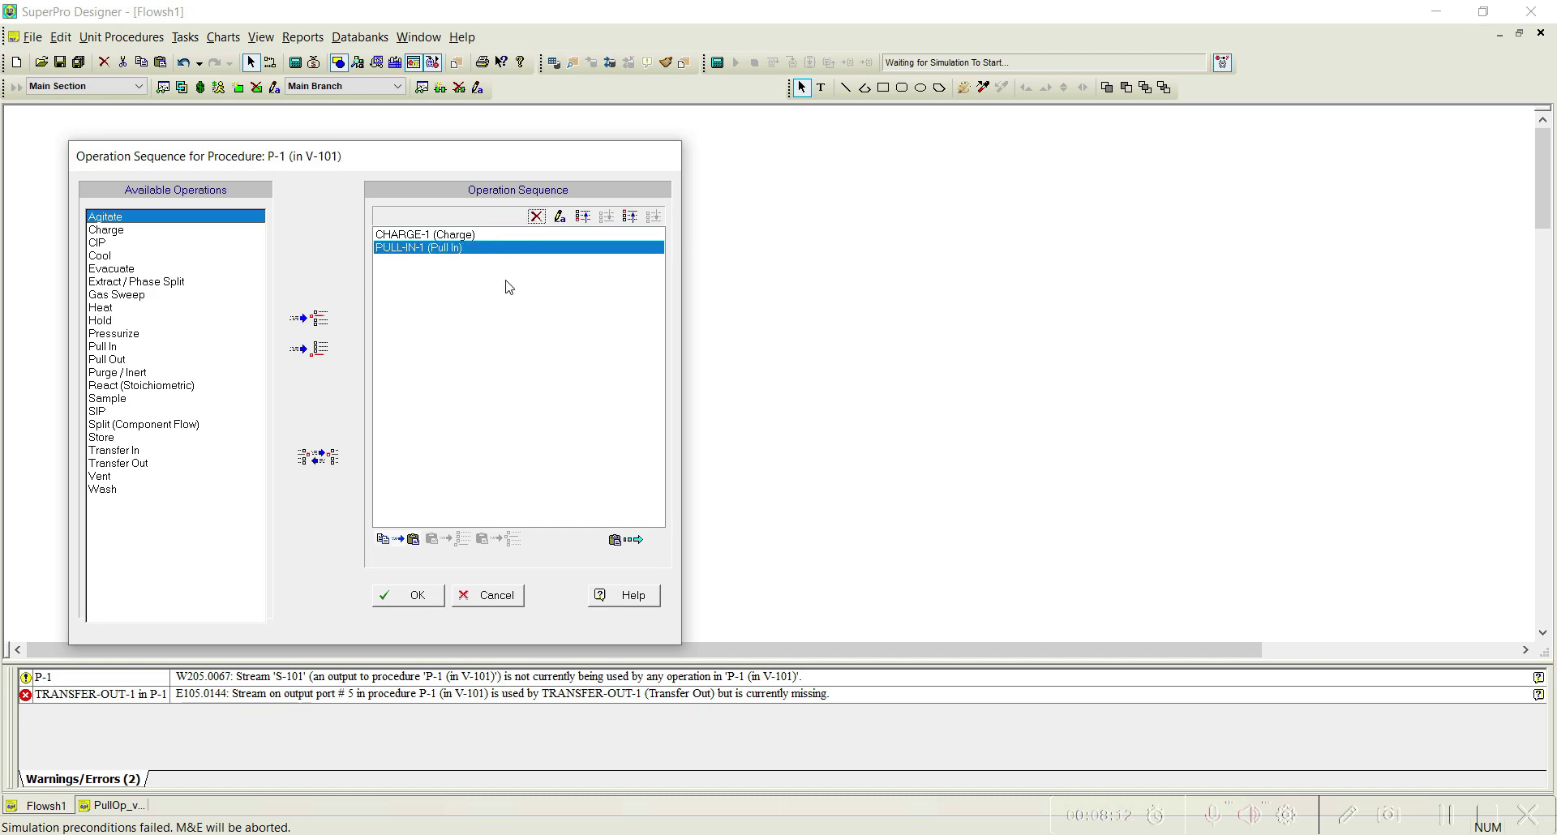
{"action": "left_click", "coordinate": [408, 595]}
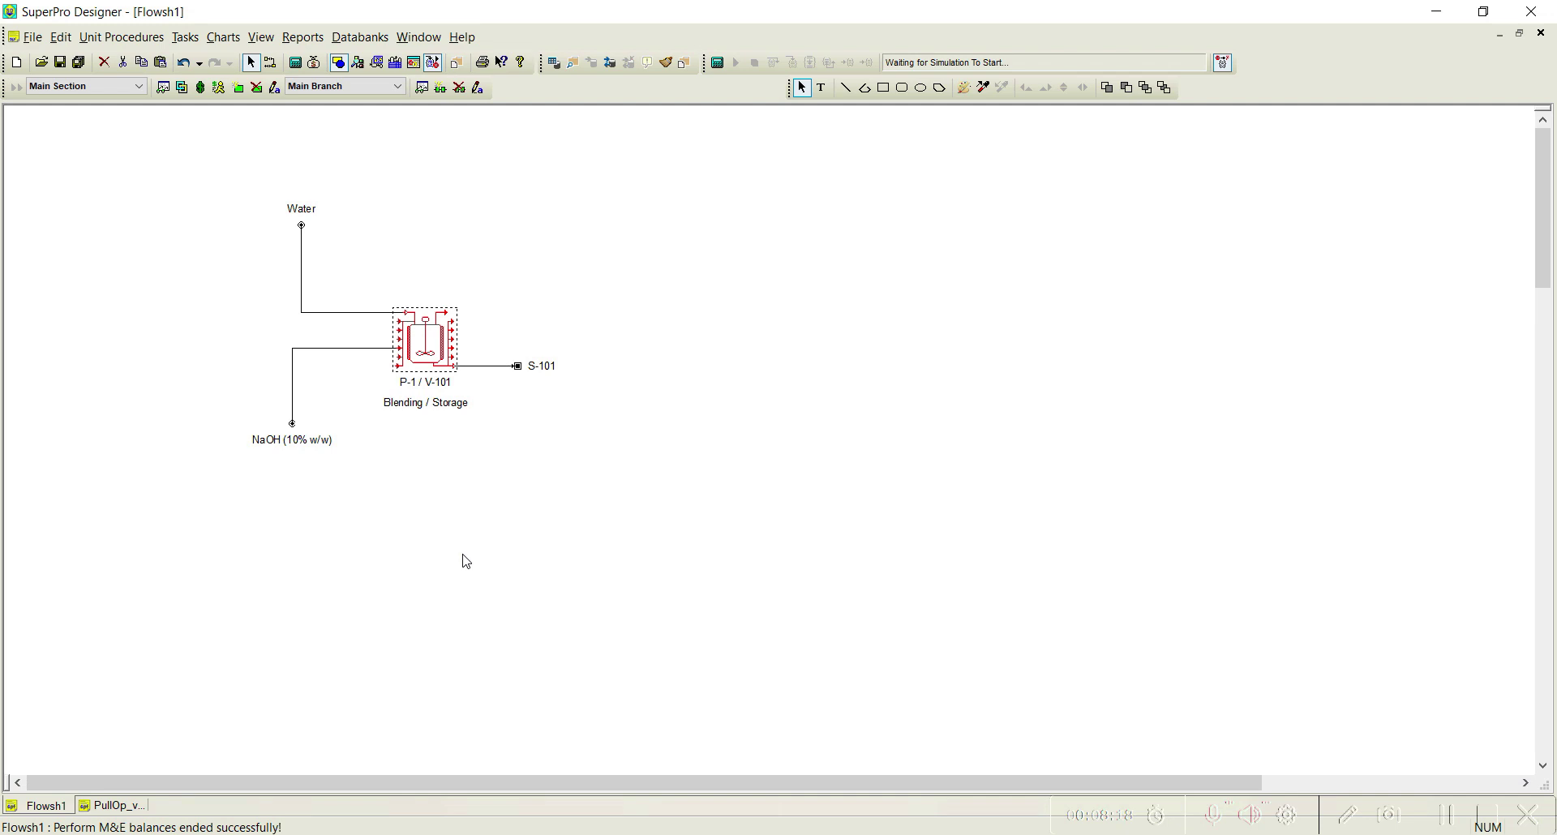
- Move the entire P-1 flowsheet with its streams up and left to free space on the canvas
{"action": "left_click_drag", "start_coordinate": [209, 163], "coordinate": [747, 558]}
{"action": "left_click_drag", "start_coordinate": [404, 331], "coordinate": [317, 298]}
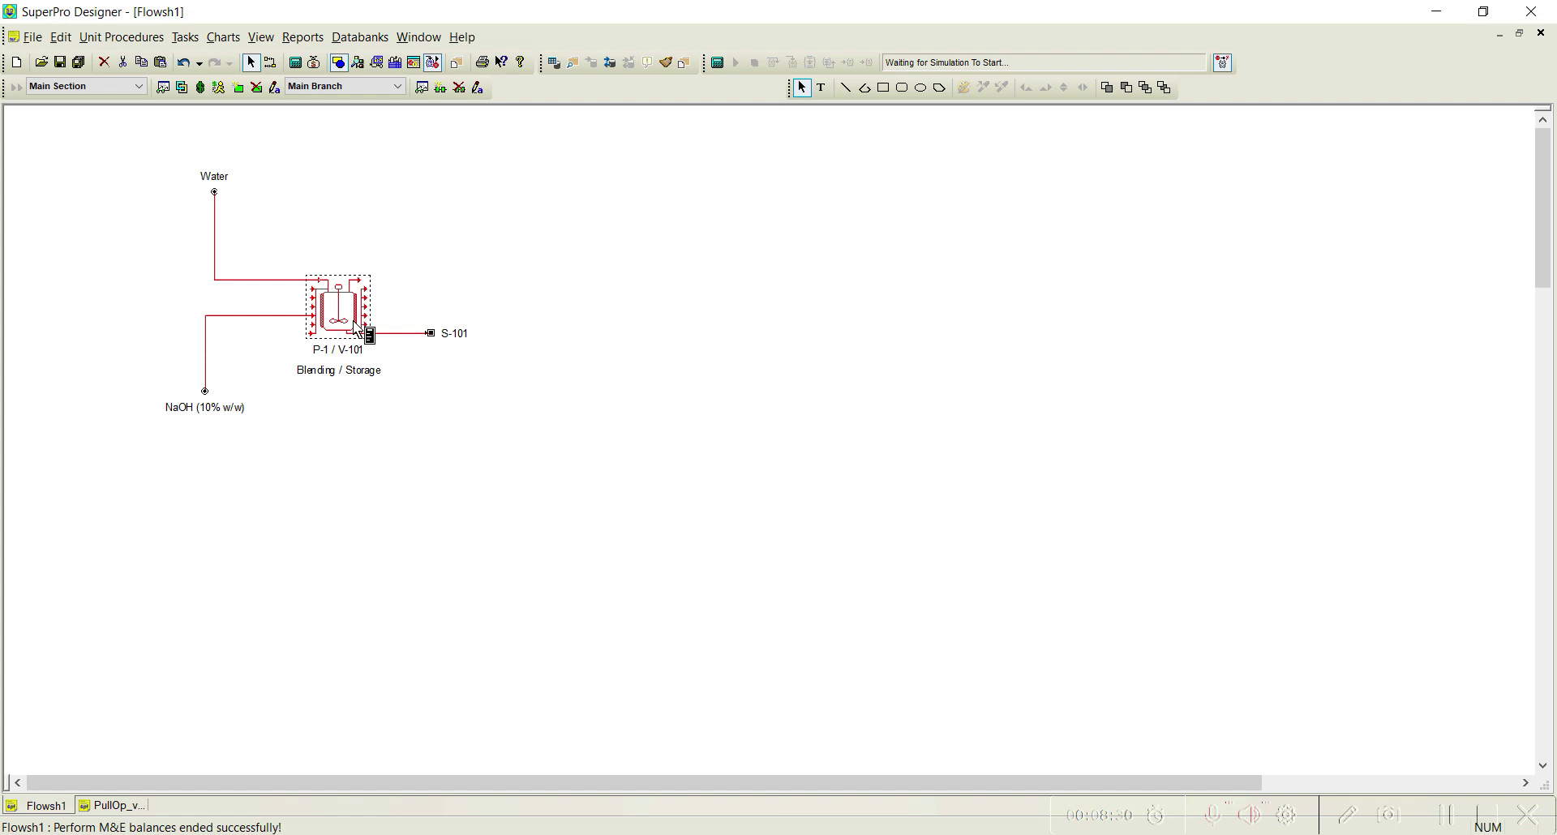
{"action": "left_click_drag", "start_coordinate": [339, 334], "coordinate": [360, 314]}
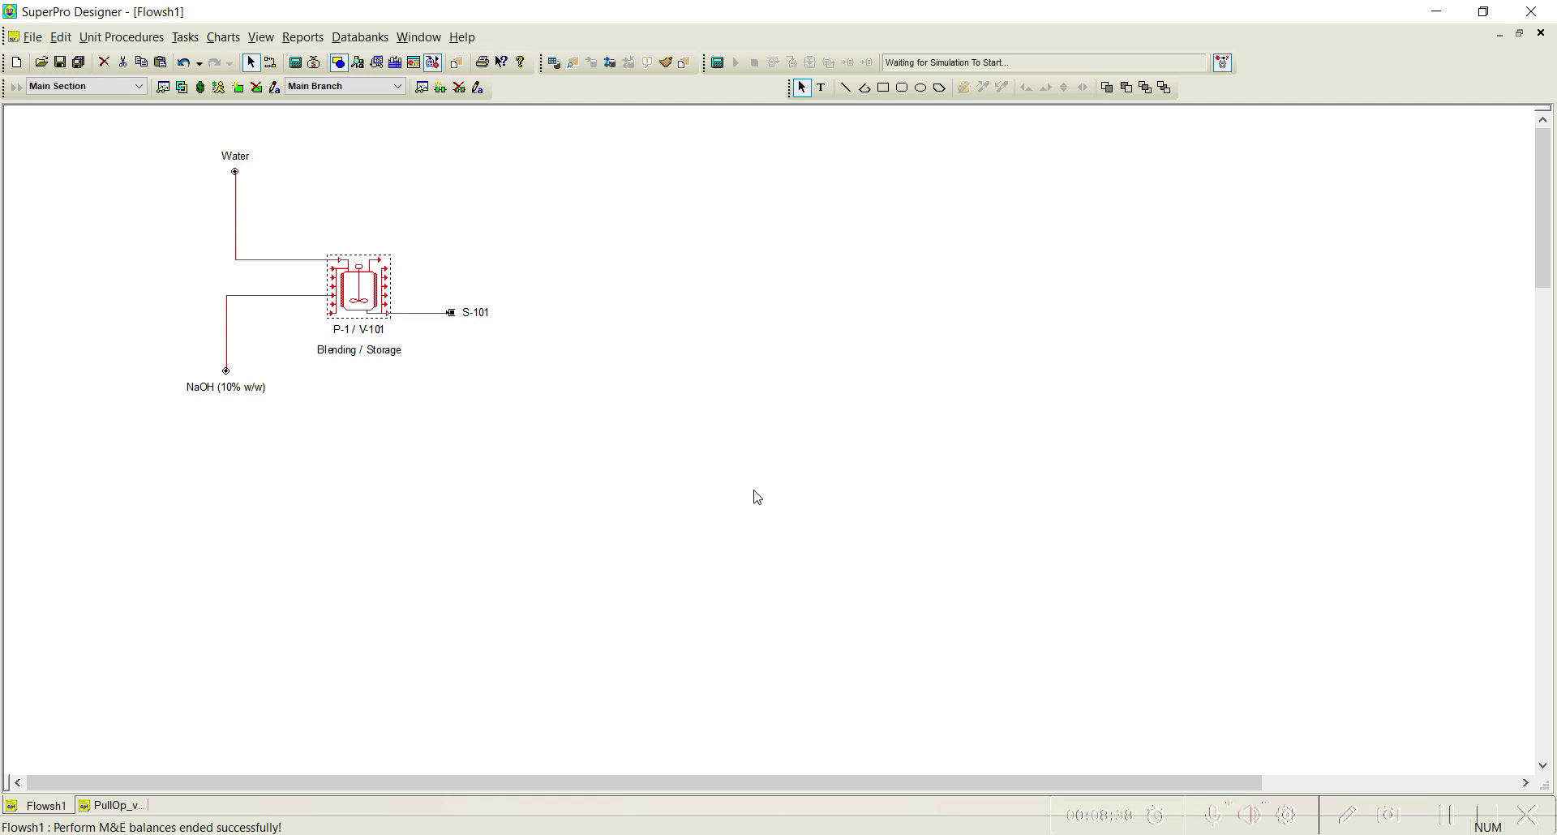
- Add a batch bulk storage procedure in a receiver tank to the right of P-1
{"action": "left_click", "coordinate": [120, 38]}
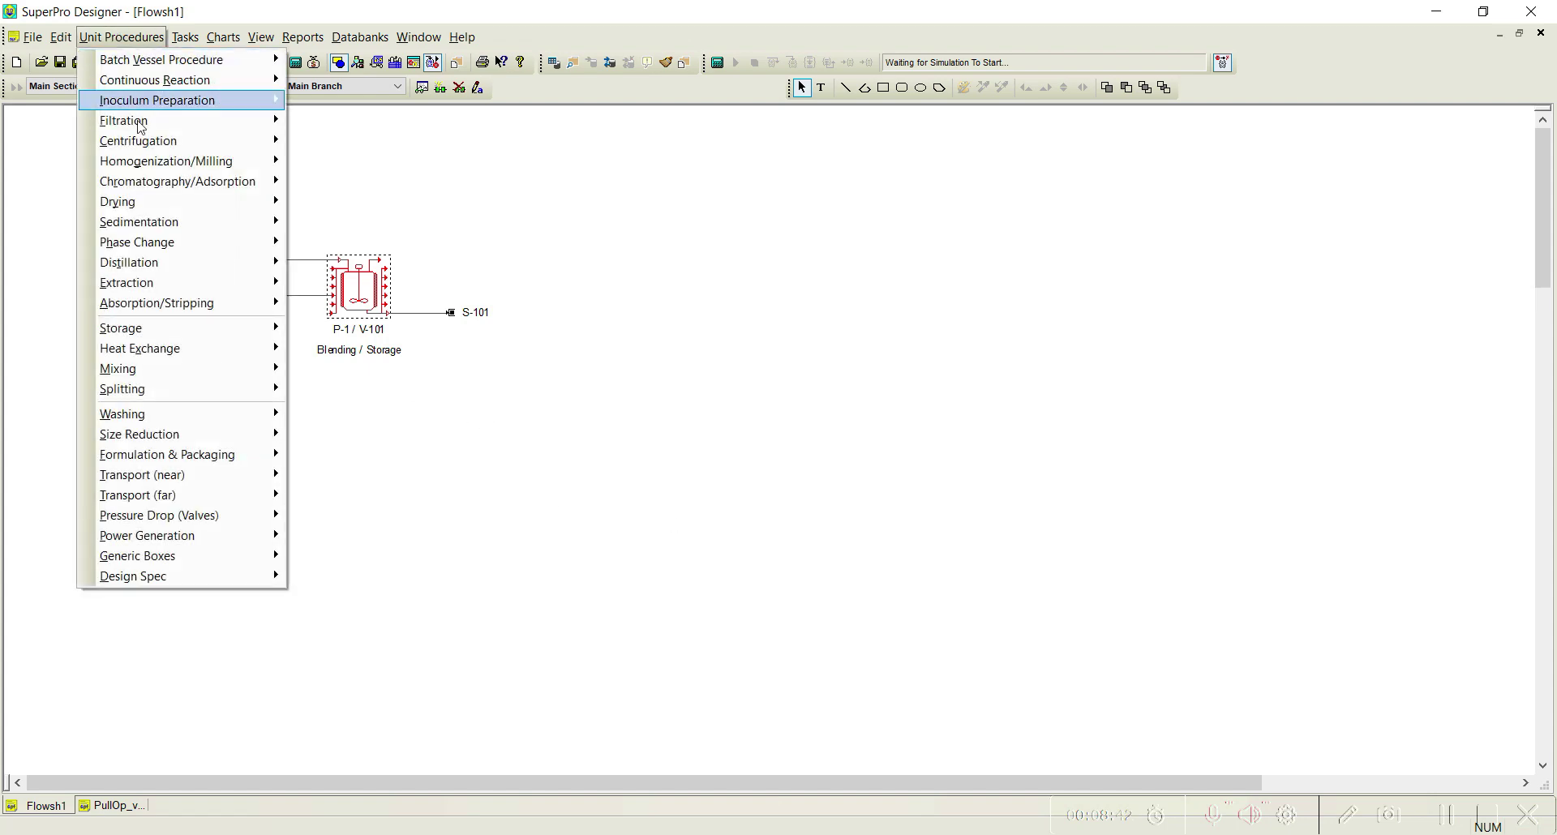
{"action": "mouse_move", "coordinate": [178, 329]}
{"action": "mouse_move", "coordinate": [345, 338]}
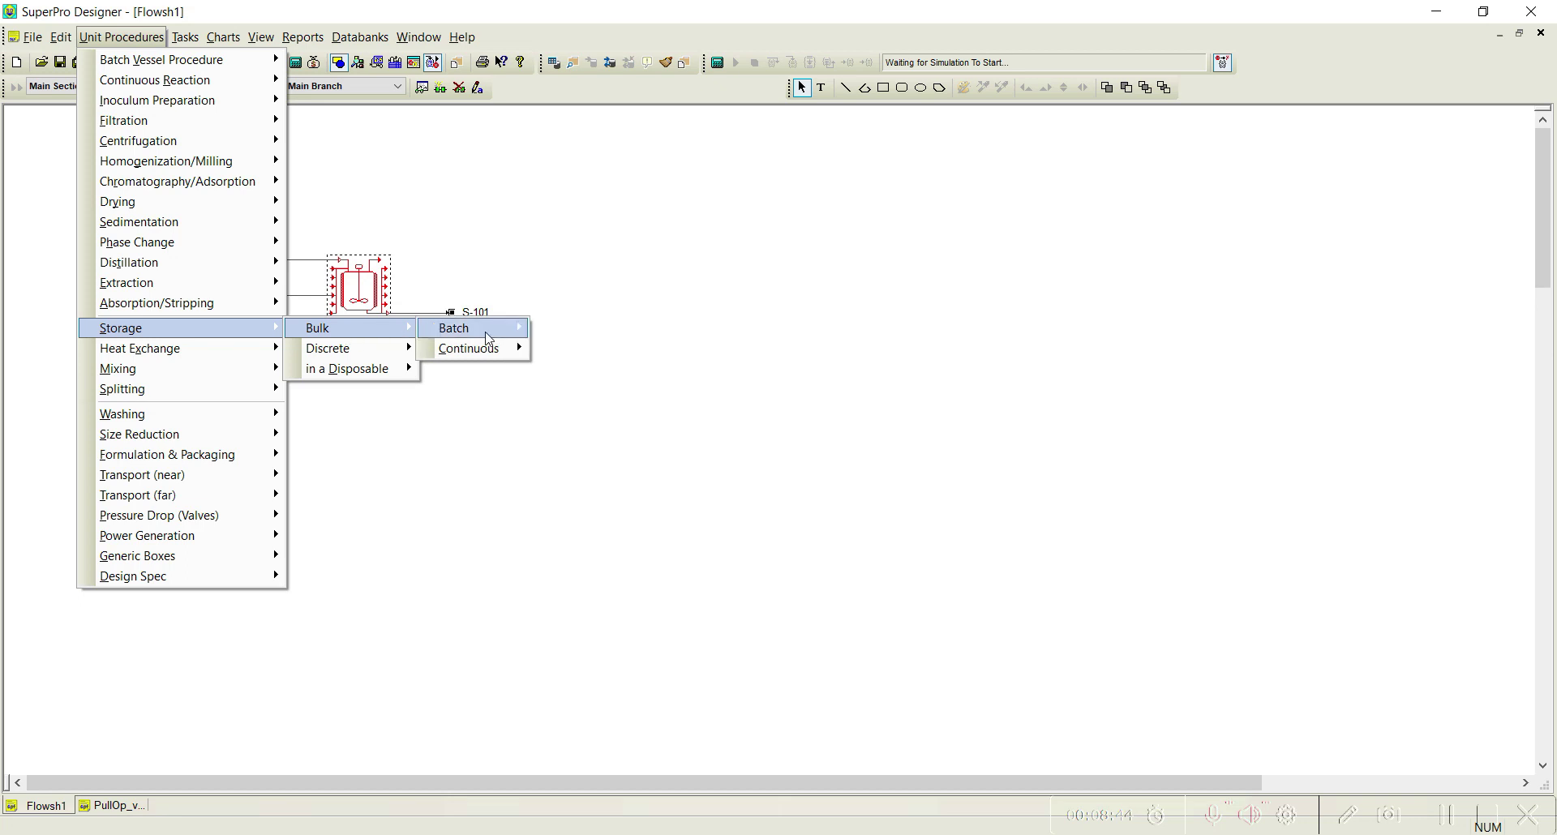
{"action": "mouse_move", "coordinate": [491, 337]}
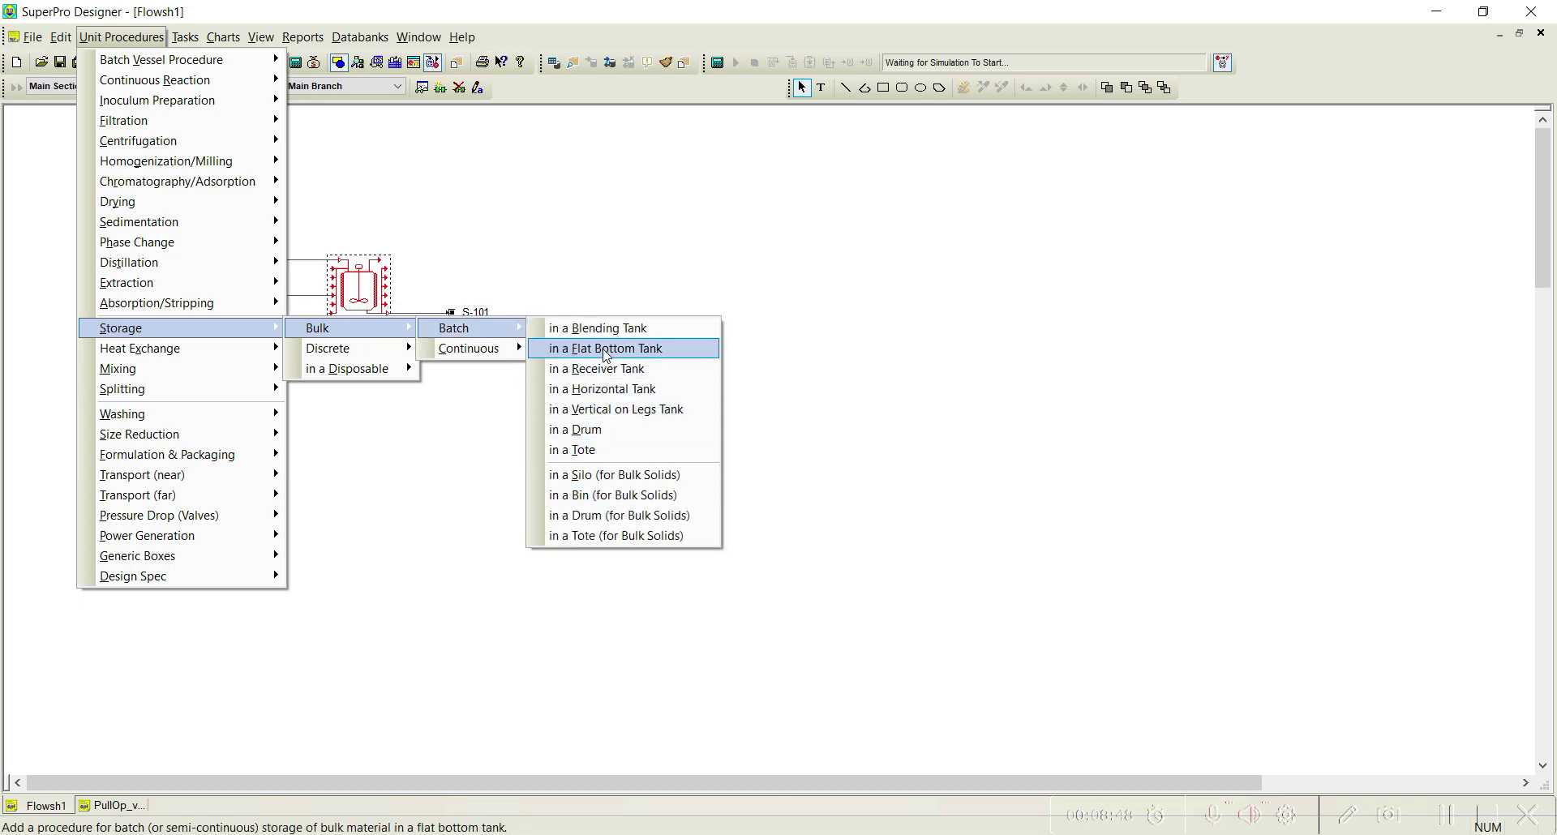
{"action": "left_click", "coordinate": [610, 370]}
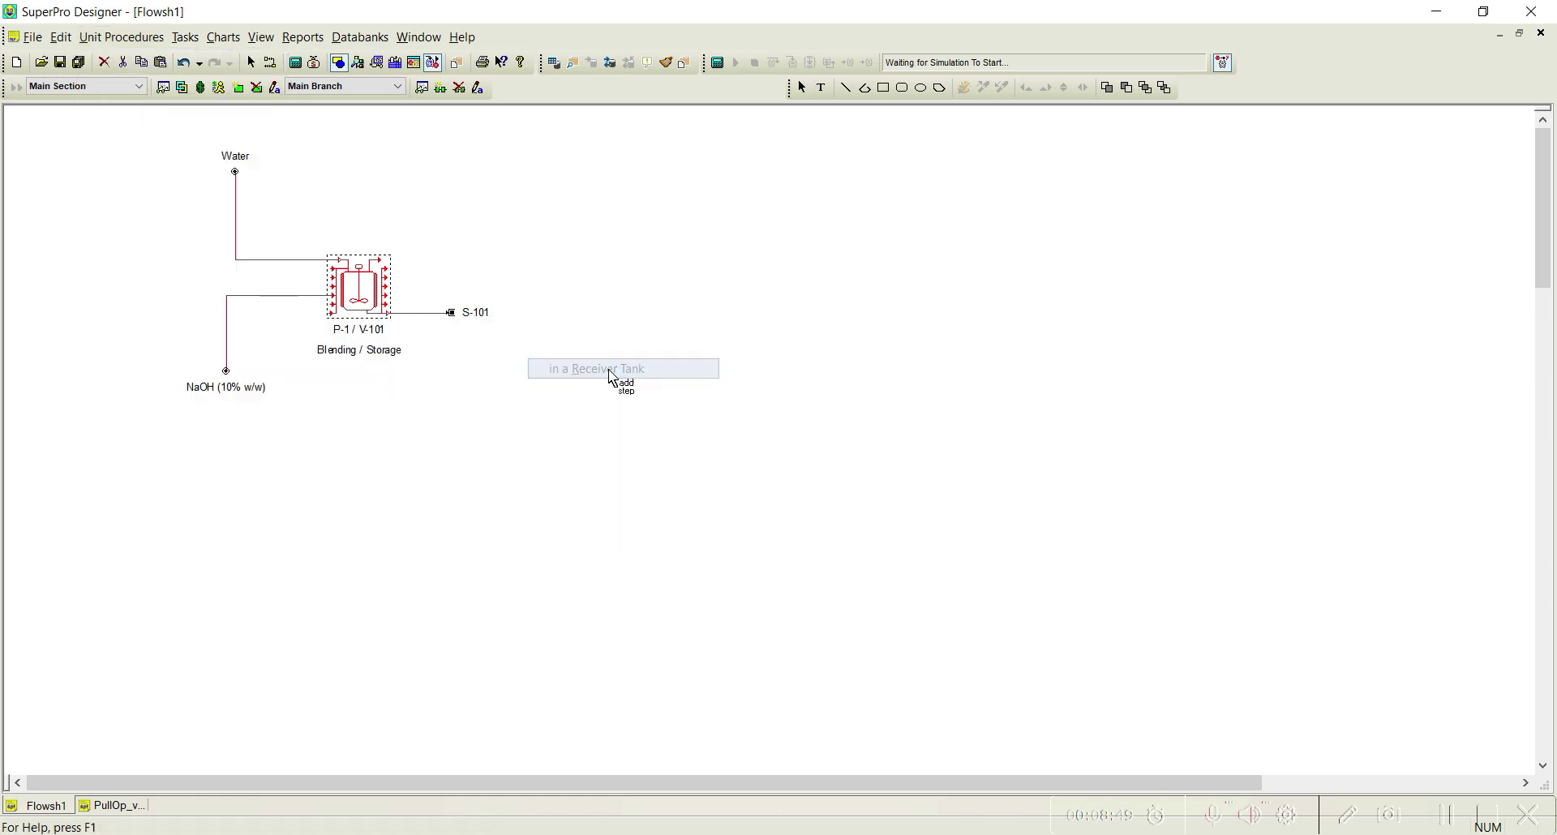
{"action": "left_click", "coordinate": [756, 319]}
{"action": "left_click_drag", "start_coordinate": [779, 349], "coordinate": [805, 308]}
{"action": "left_click", "coordinate": [852, 337]}
- Add a batch bulk storage procedure in a blending tank to the right of P-2
{"action": "left_click", "coordinate": [121, 37]}
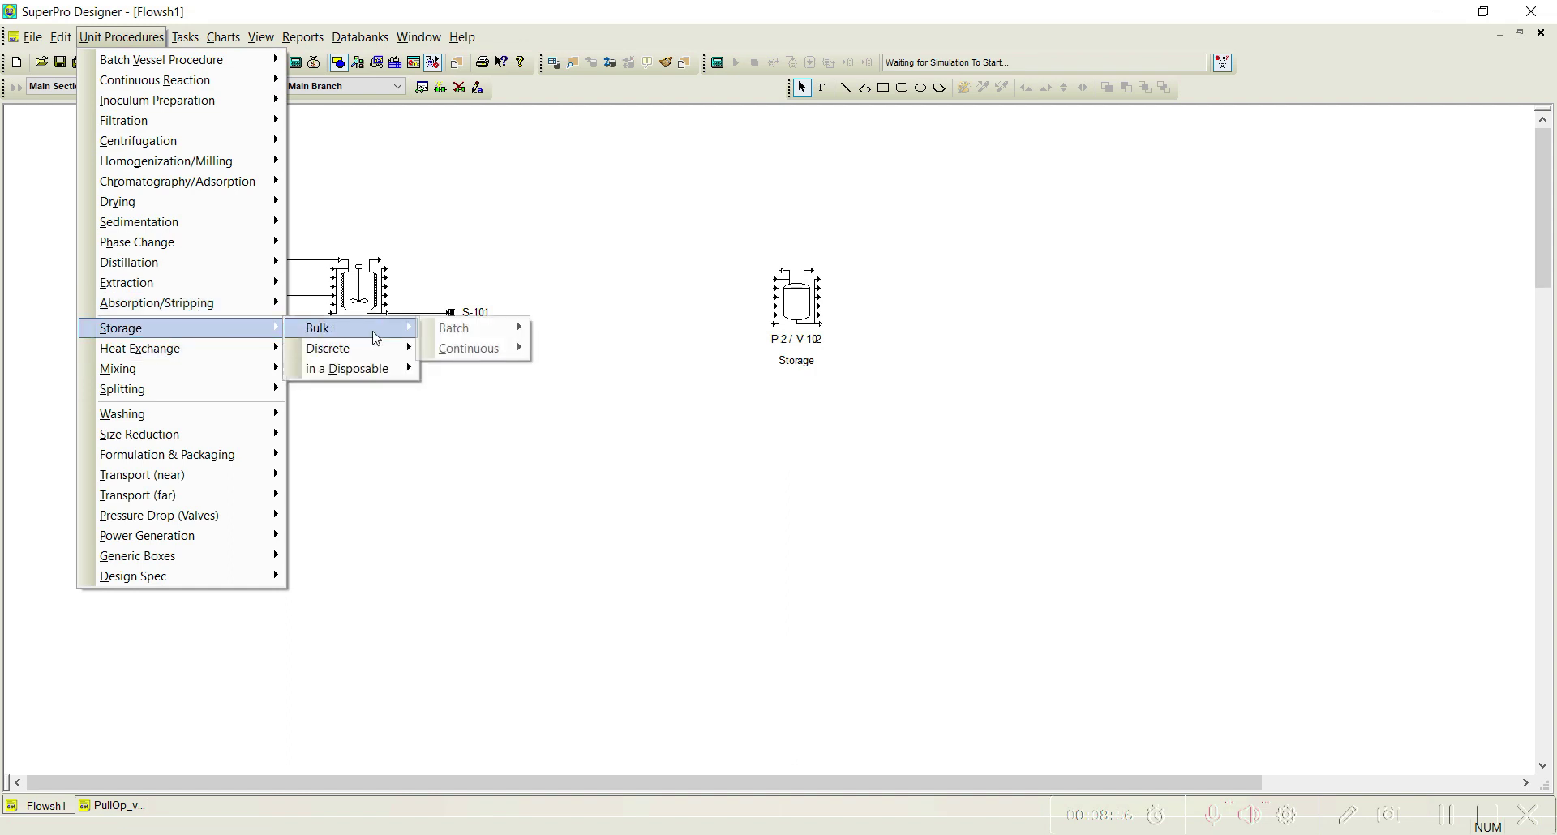
{"action": "mouse_move", "coordinate": [482, 331]}
{"action": "left_click", "coordinate": [584, 328]}
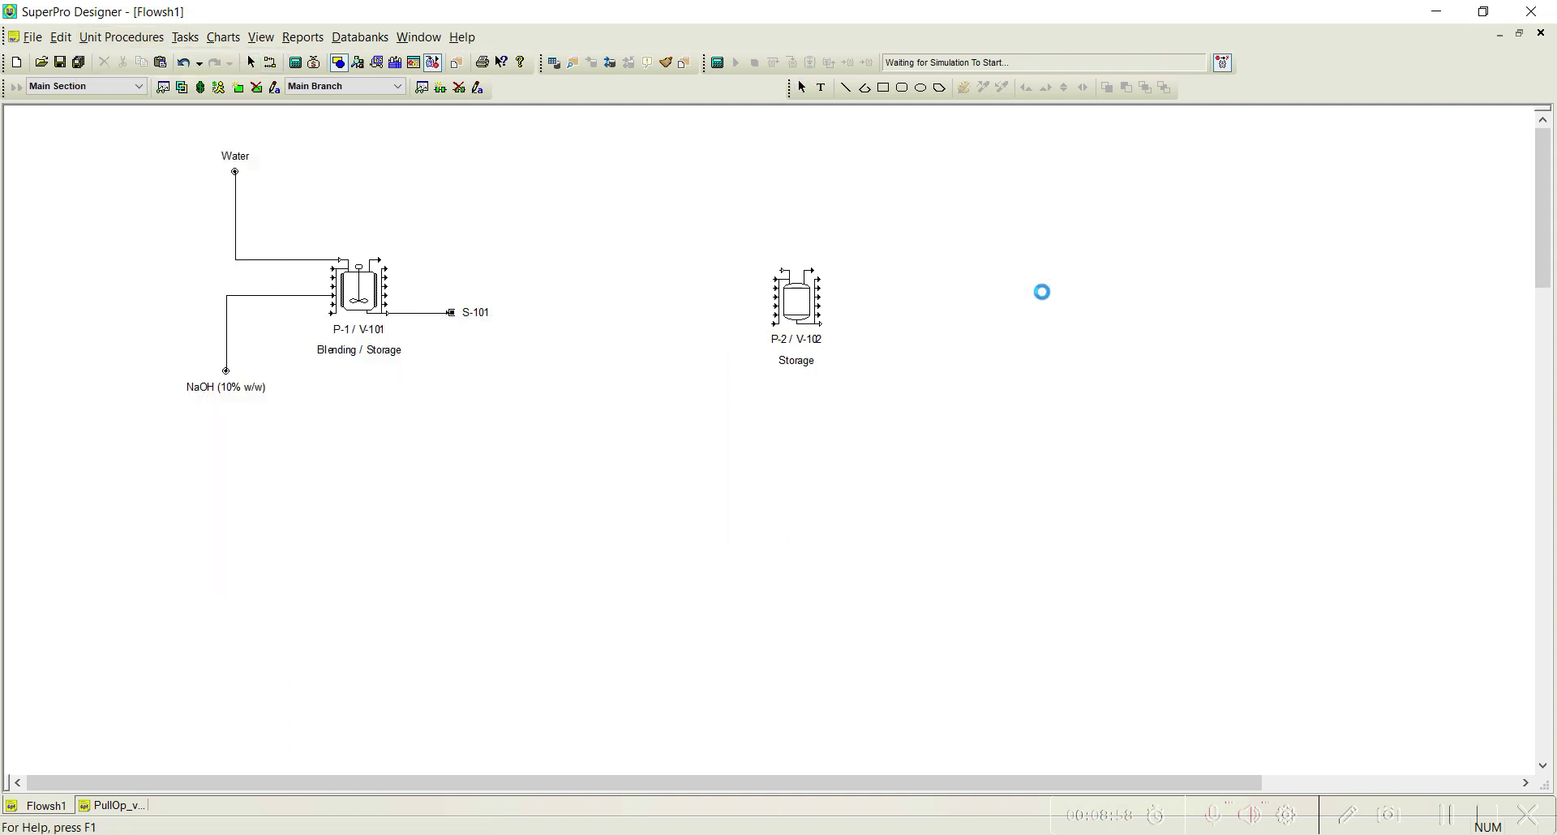
{"action": "left_click", "coordinate": [1028, 315]}
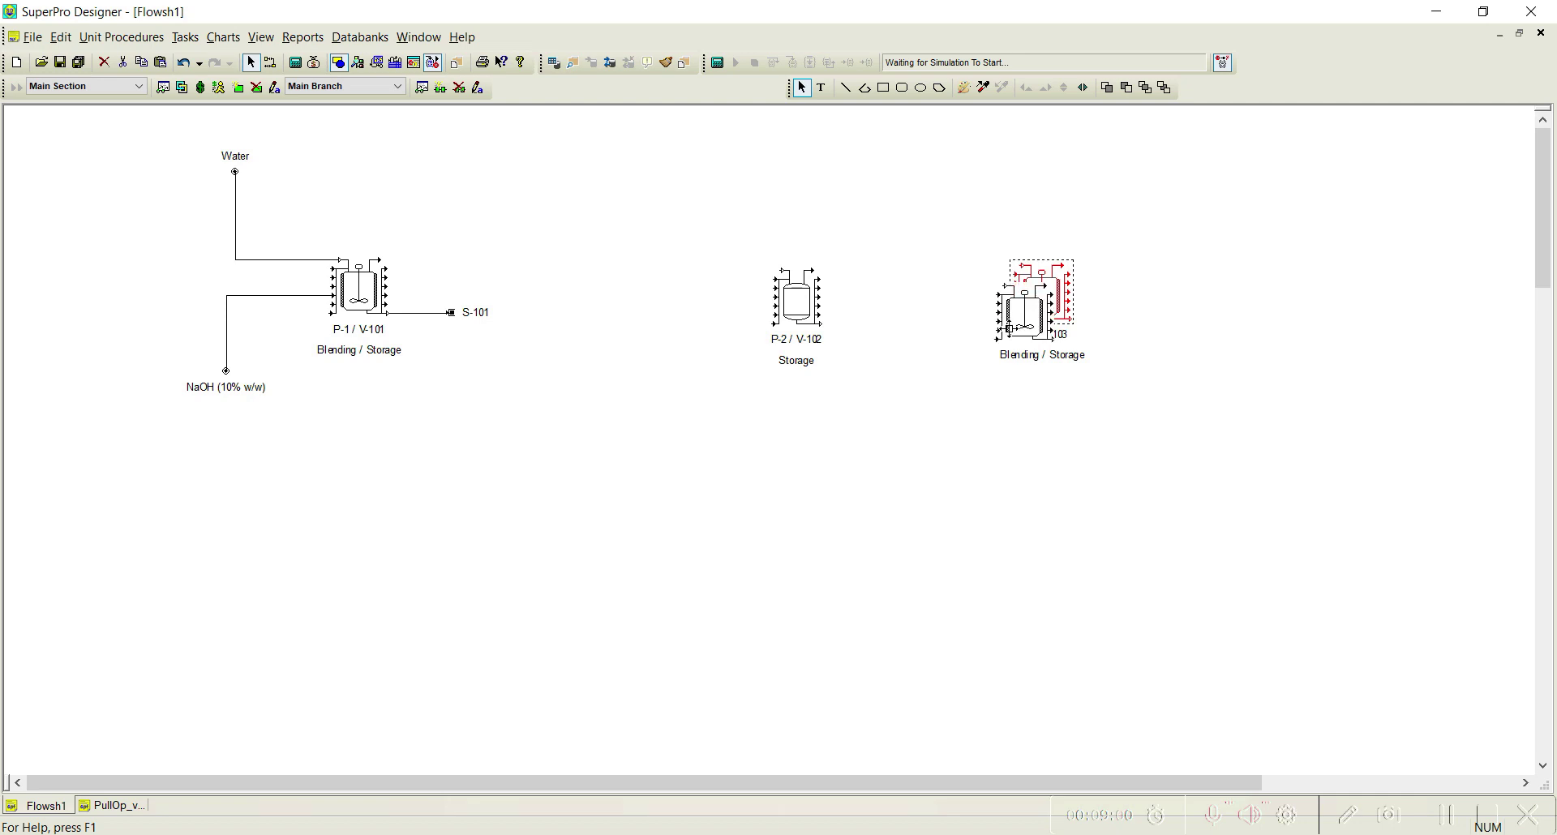
{"action": "left_click", "coordinate": [1203, 309]}
- Draw input streams into P-2 and P-3, a stream connecting P-2 to P-3, and an output stream from P-3
{"action": "left_click", "coordinate": [270, 62]}
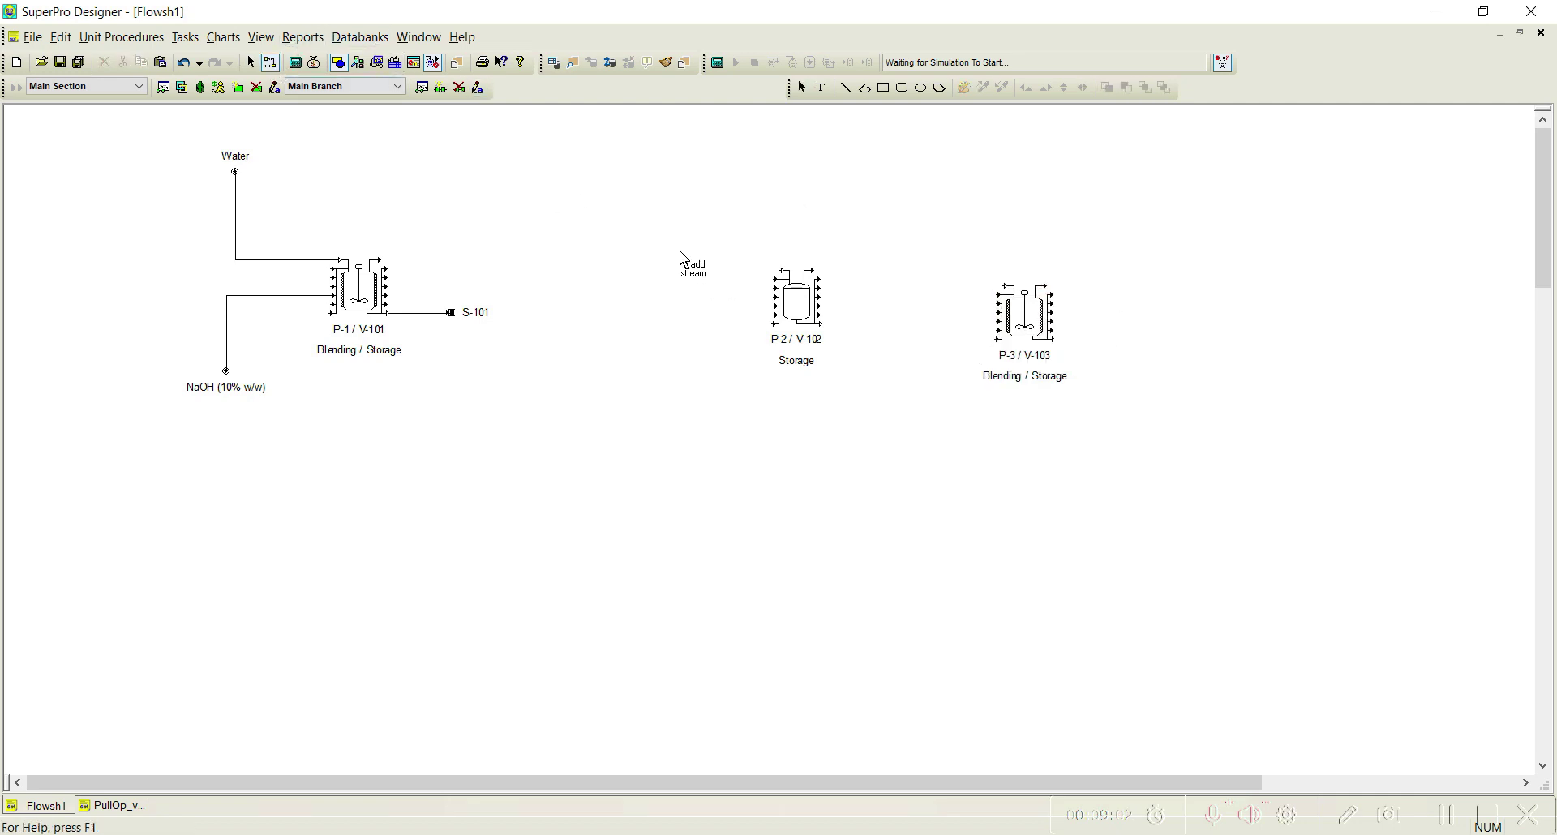
{"action": "left_click", "coordinate": [781, 270]}
{"action": "left_click", "coordinate": [820, 325]}
{"action": "left_click", "coordinate": [993, 337]}
{"action": "left_click", "coordinate": [1004, 286]}
{"action": "left_click", "coordinate": [1057, 343]}
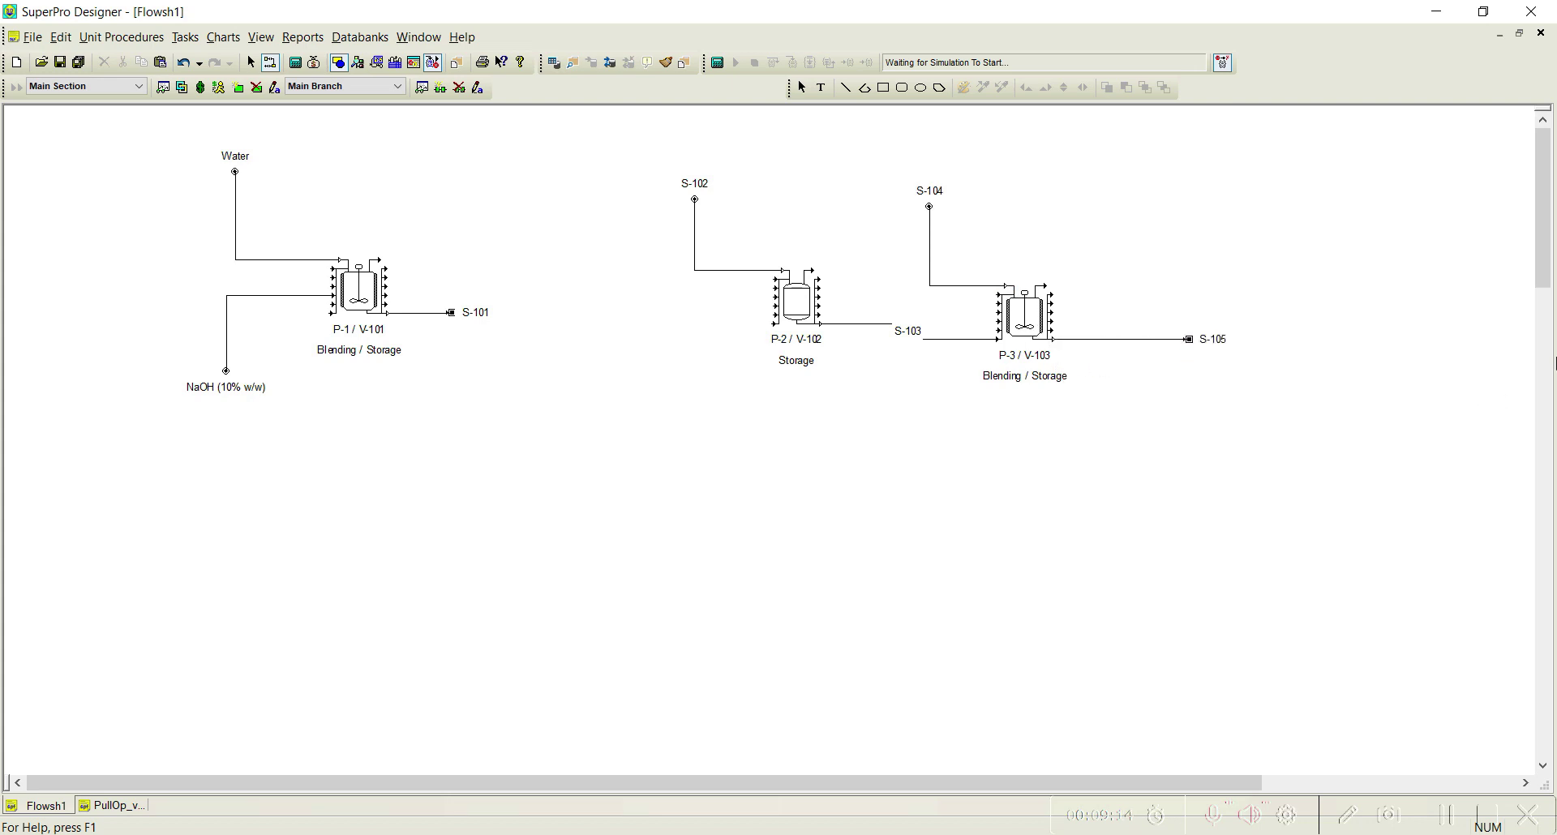
{"action": "key", "text": "Escape"}
- Rename P-2's input stream S-102 as NaOH (10%)
{"action": "right_click", "coordinate": [731, 271]}
{"action": "left_click", "coordinate": [816, 363]}
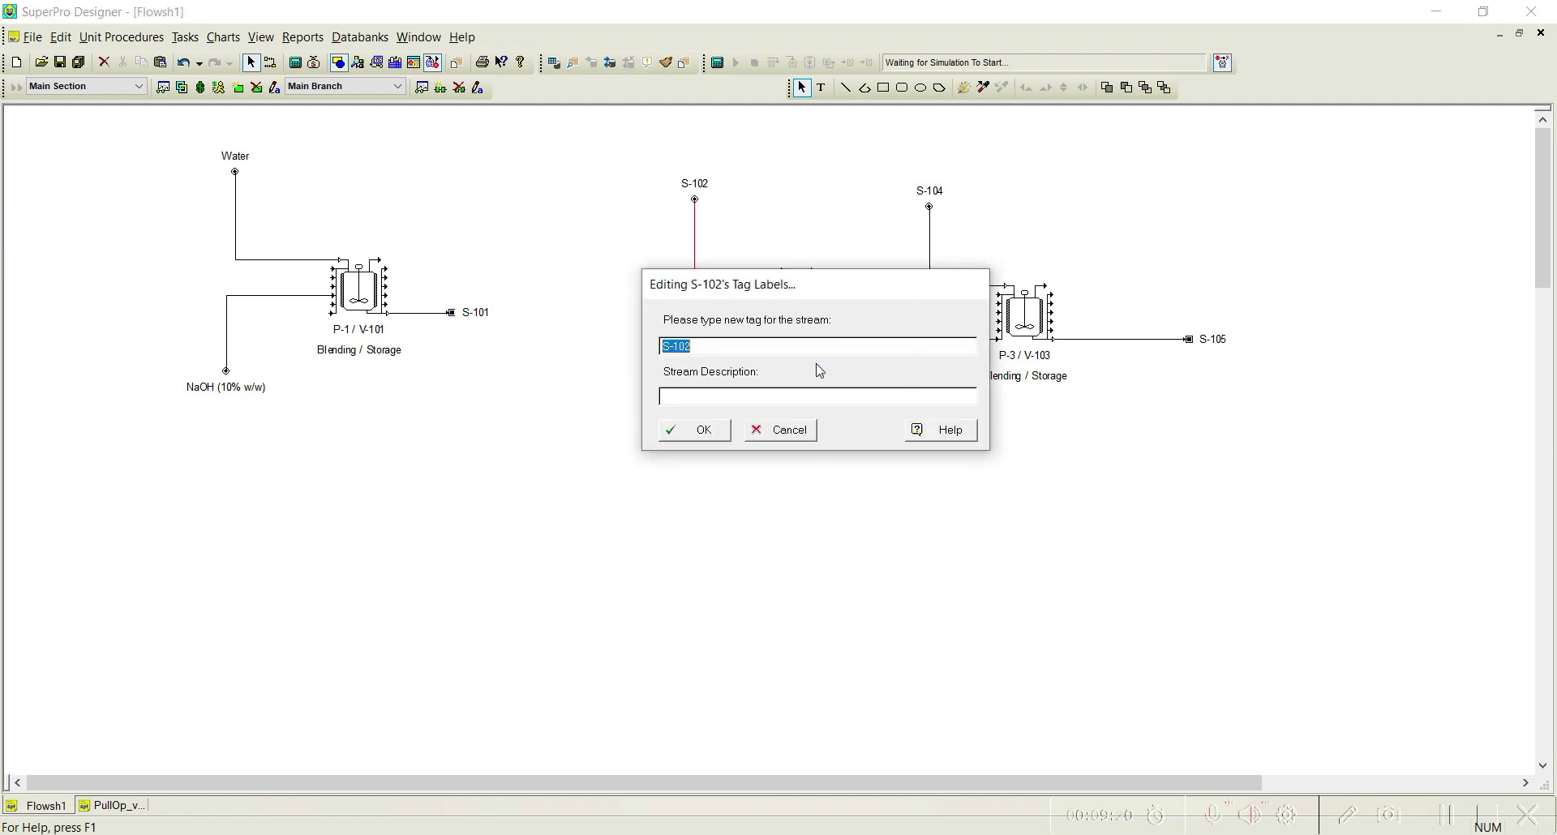
{"action": "type", "text": "Na"}
{"action": "left_click", "coordinate": [696, 430]}
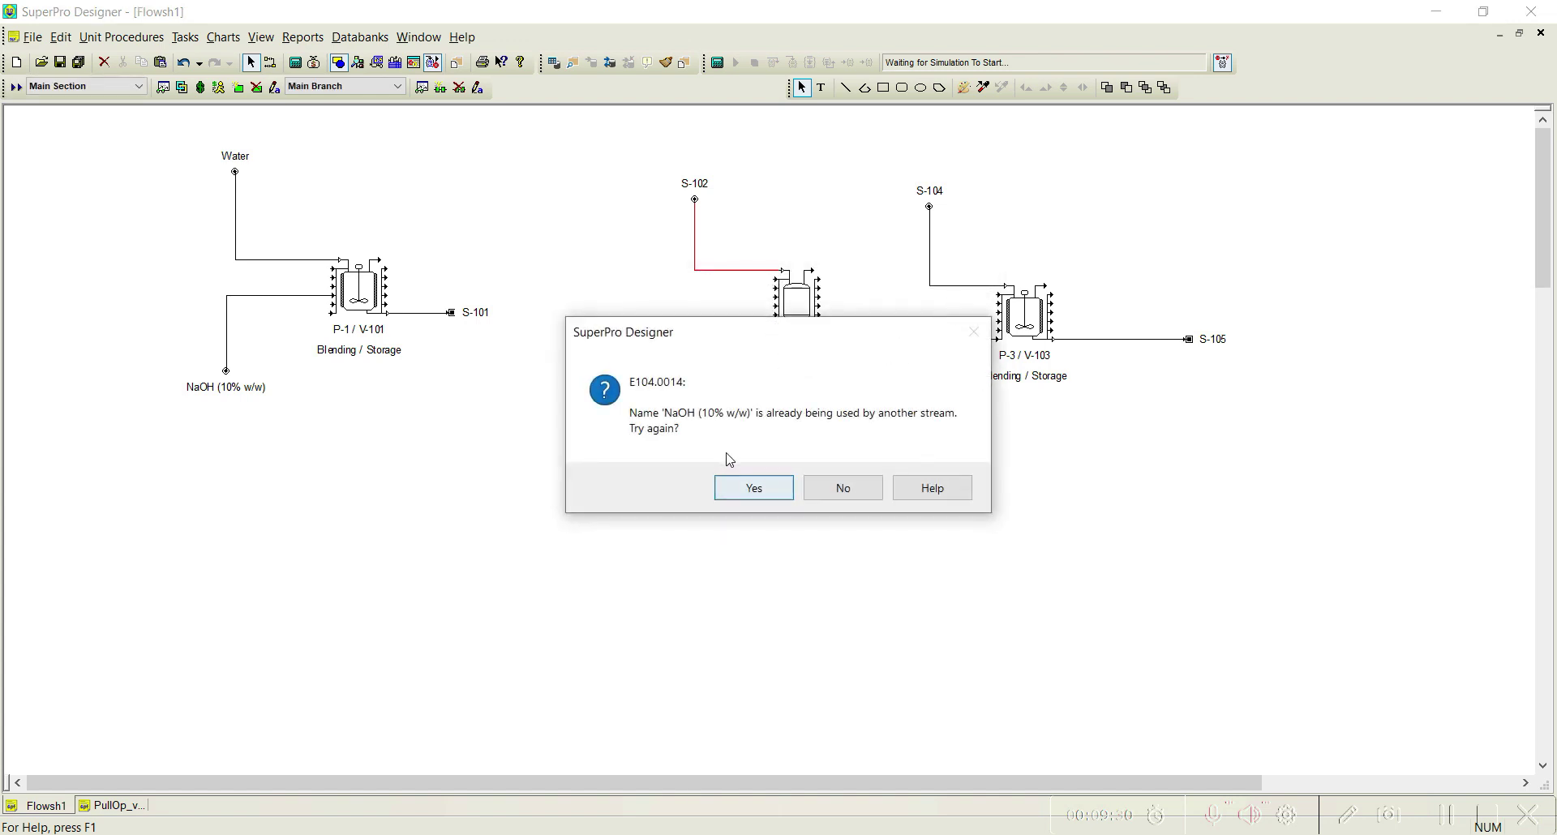
{"action": "left_click", "coordinate": [753, 488]}
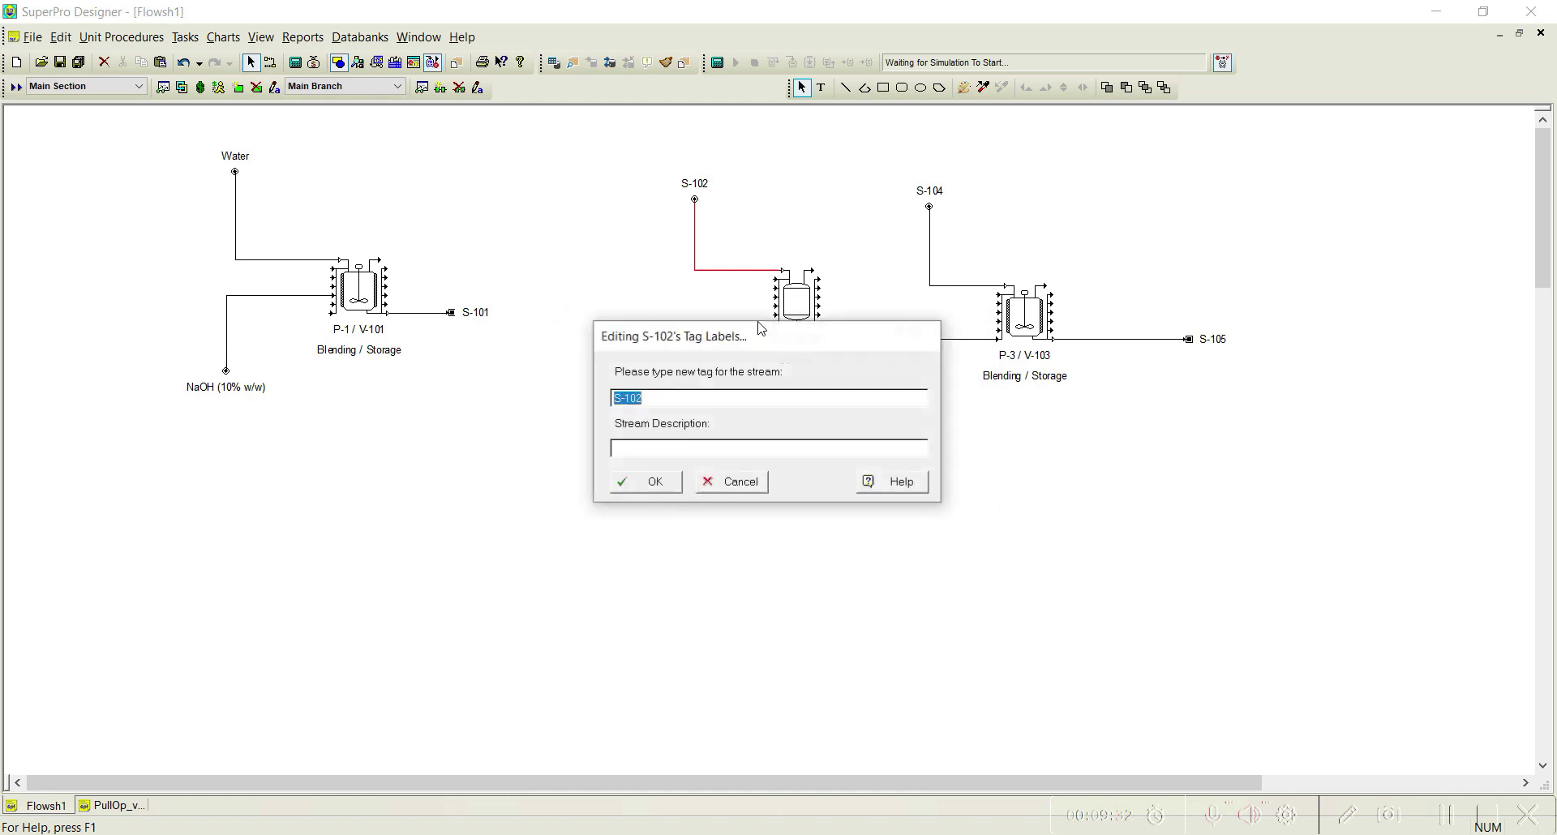
{"action": "type", "text": "NaOH (10%"}
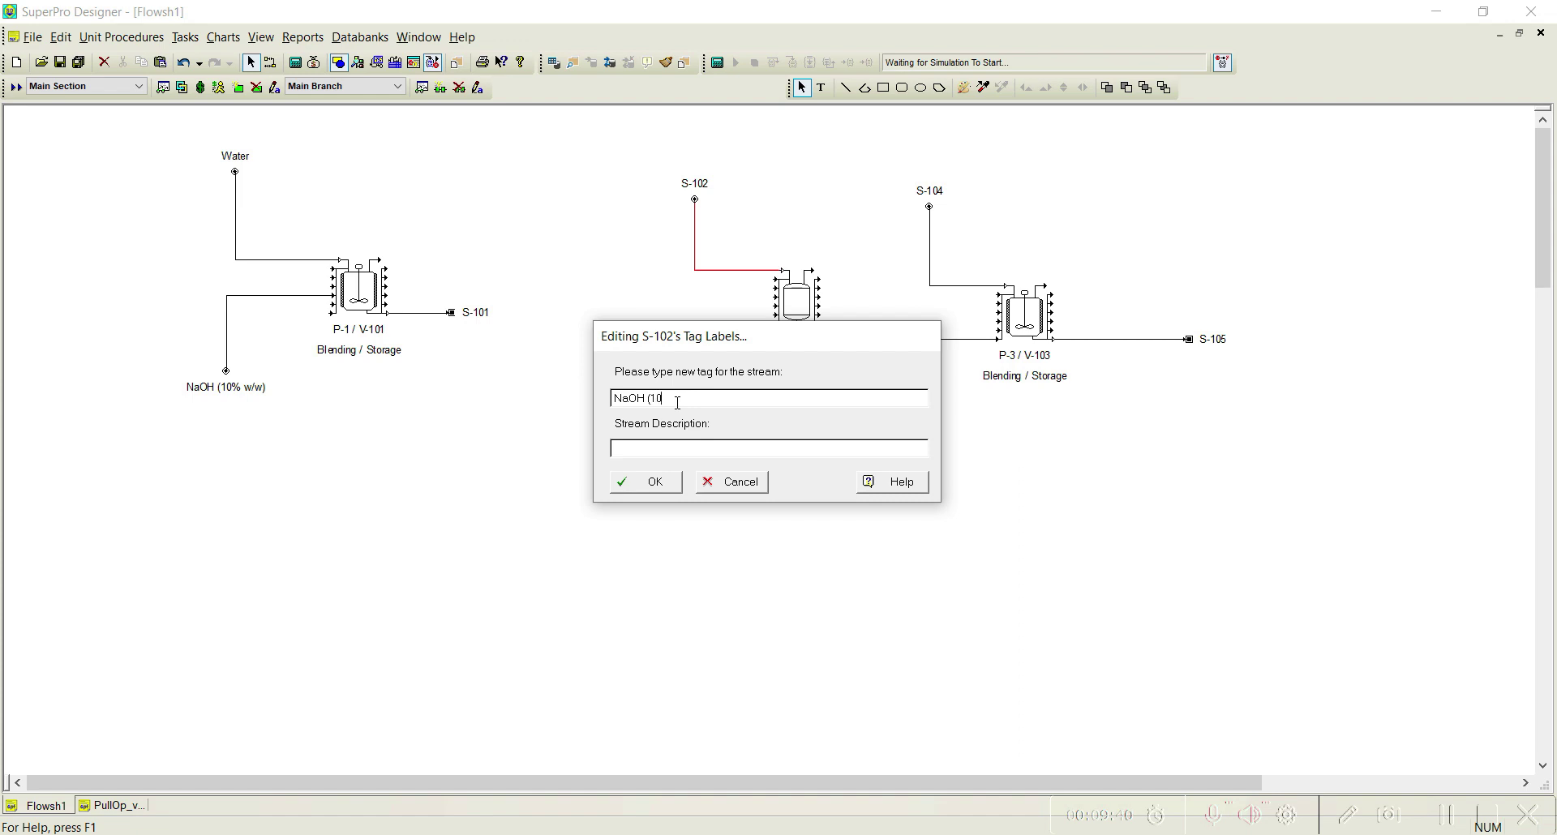
{"action": "left_click", "coordinate": [640, 487]}
- Rename P-3's input stream S-104 as Water-1
{"action": "right_click", "coordinate": [953, 286]}
{"action": "left_click", "coordinate": [1028, 383]}
{"action": "type", "text": "Wate"}
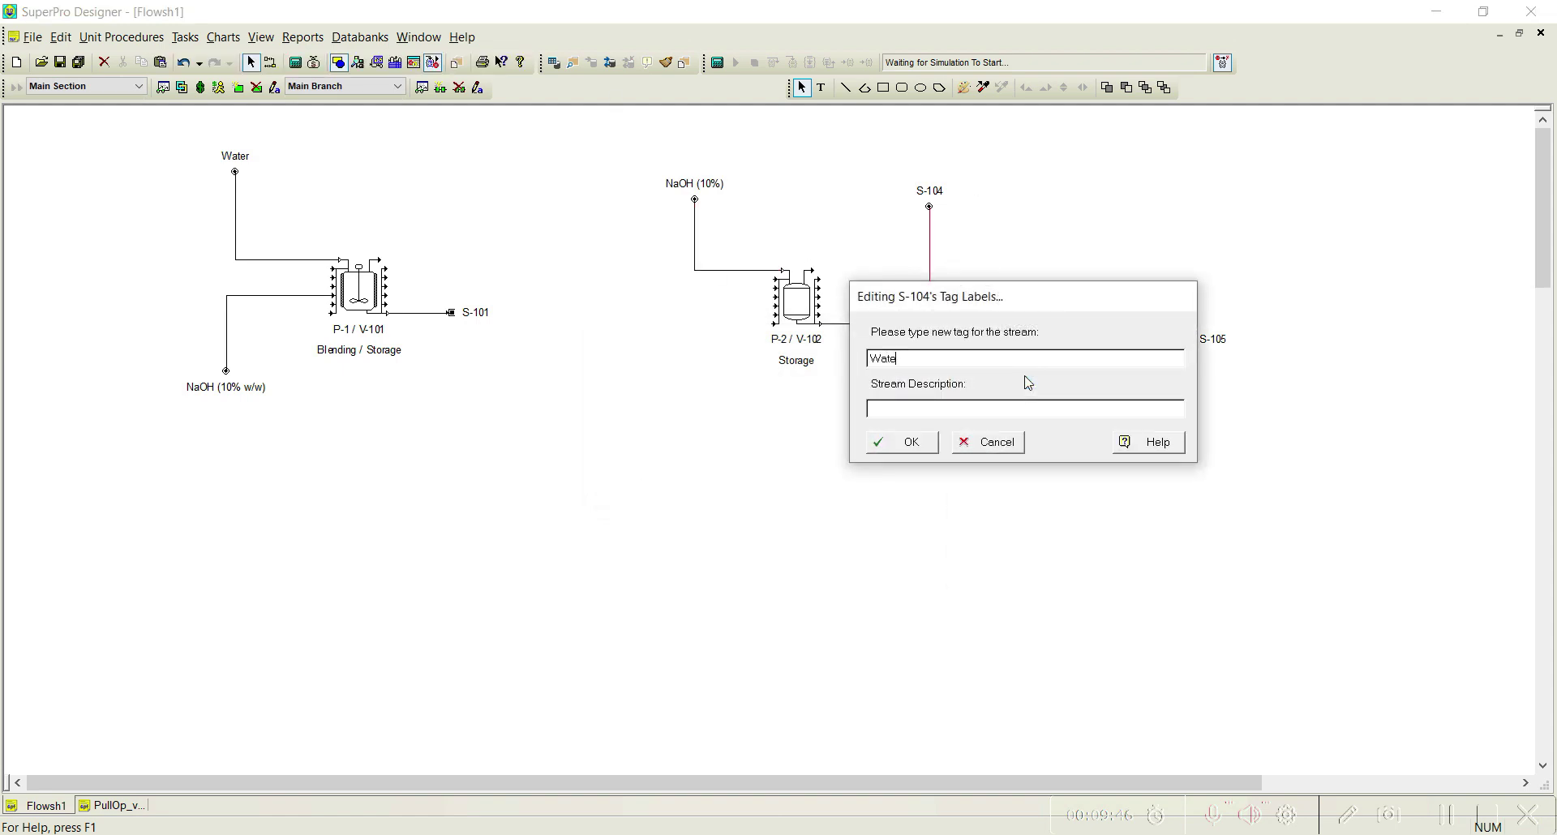
{"action": "type", "text": "r-1"}
{"action": "left_click", "coordinate": [925, 444]}
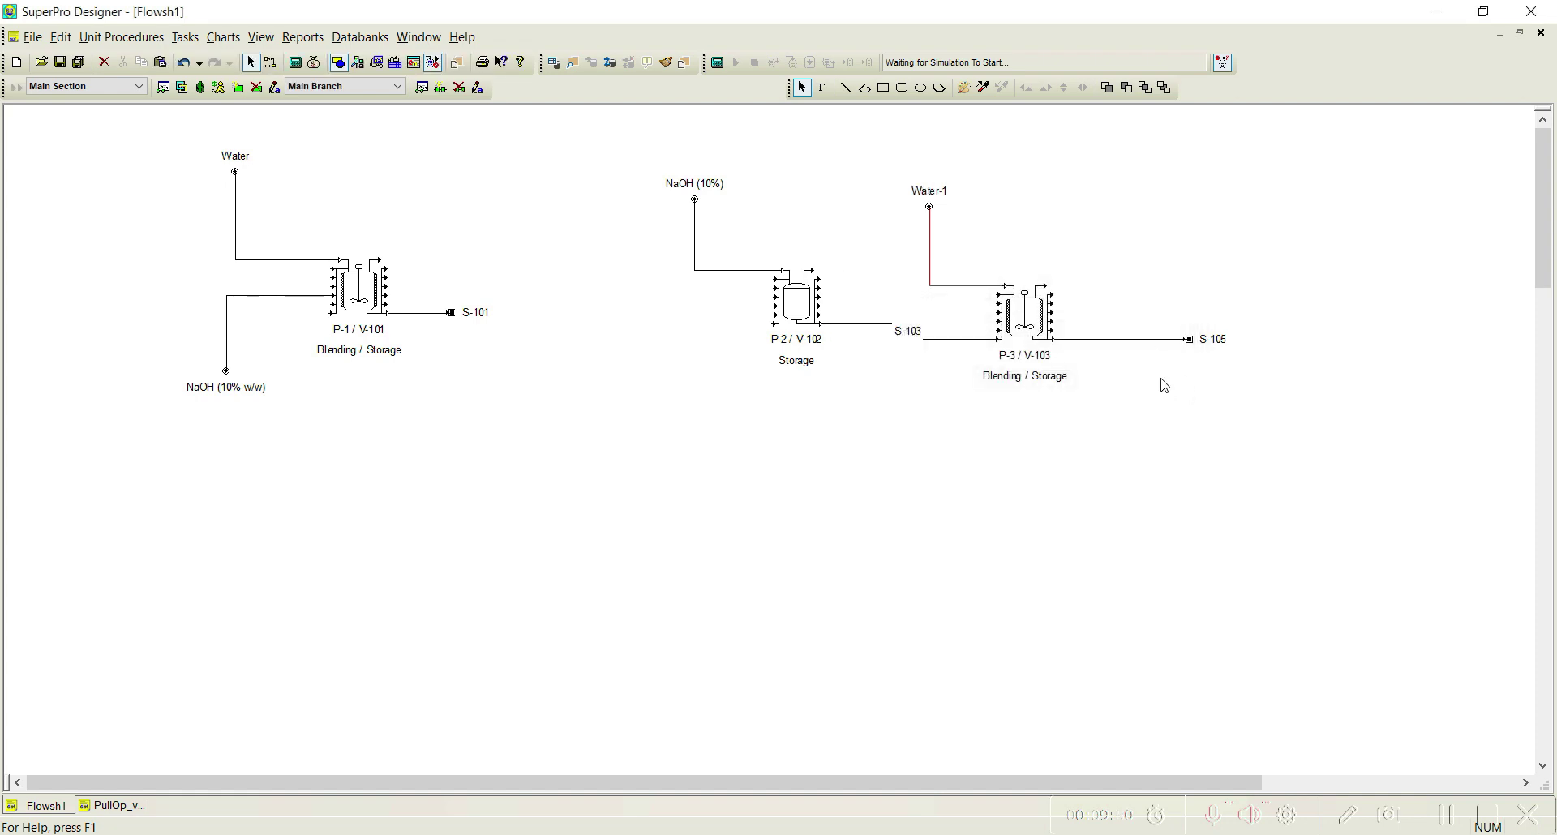
- Add the Air stock mixture to the NaOH (10%) stream and set the total mass flow to 50 kg/batch
{"action": "double_click", "coordinate": [731, 271]}
{"action": "left_click", "coordinate": [324, 152]}
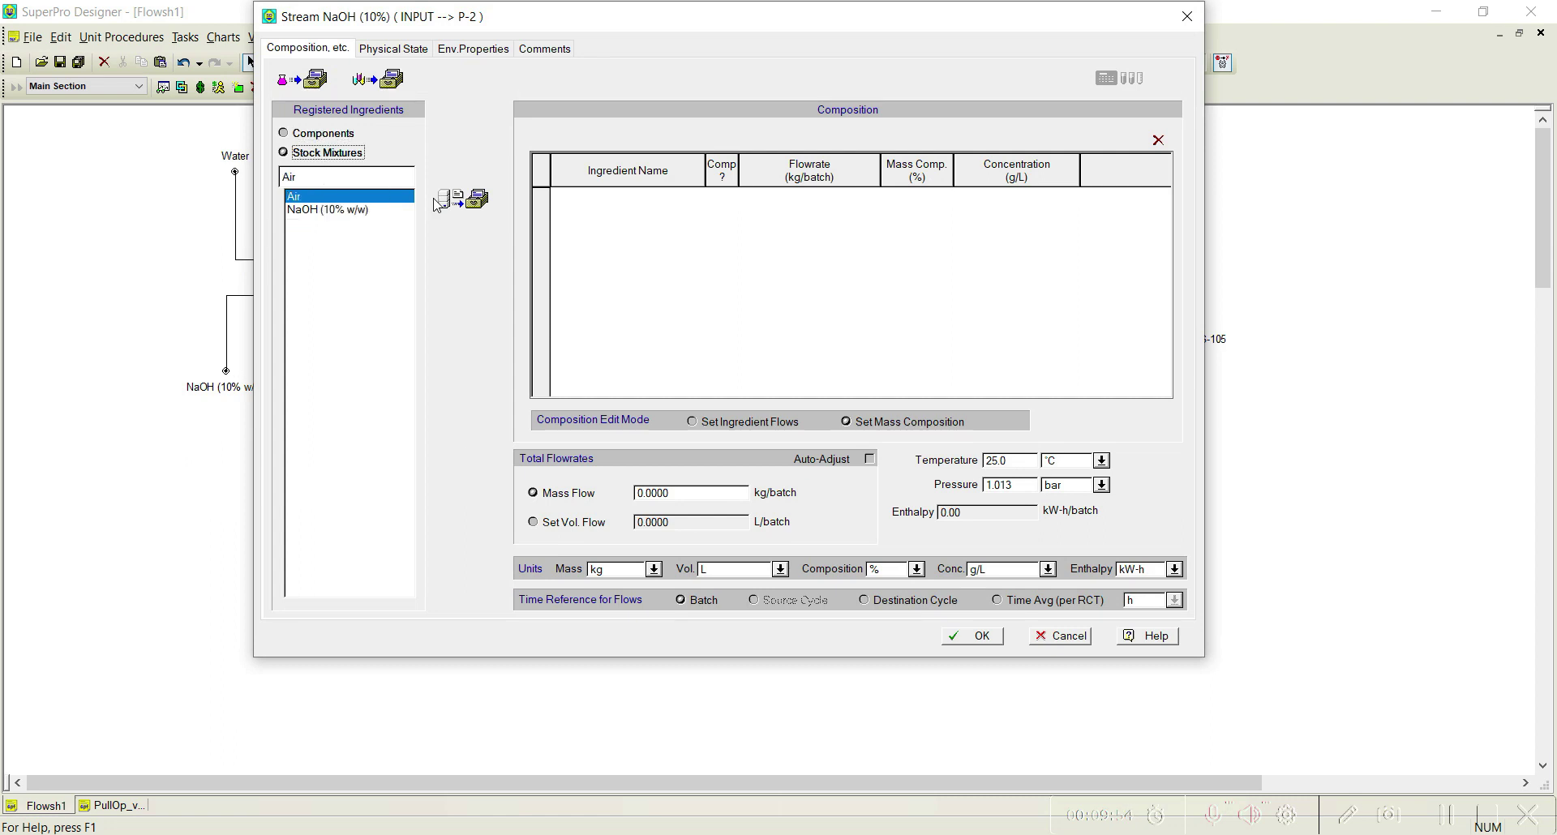
{"action": "left_click", "coordinate": [464, 198]}
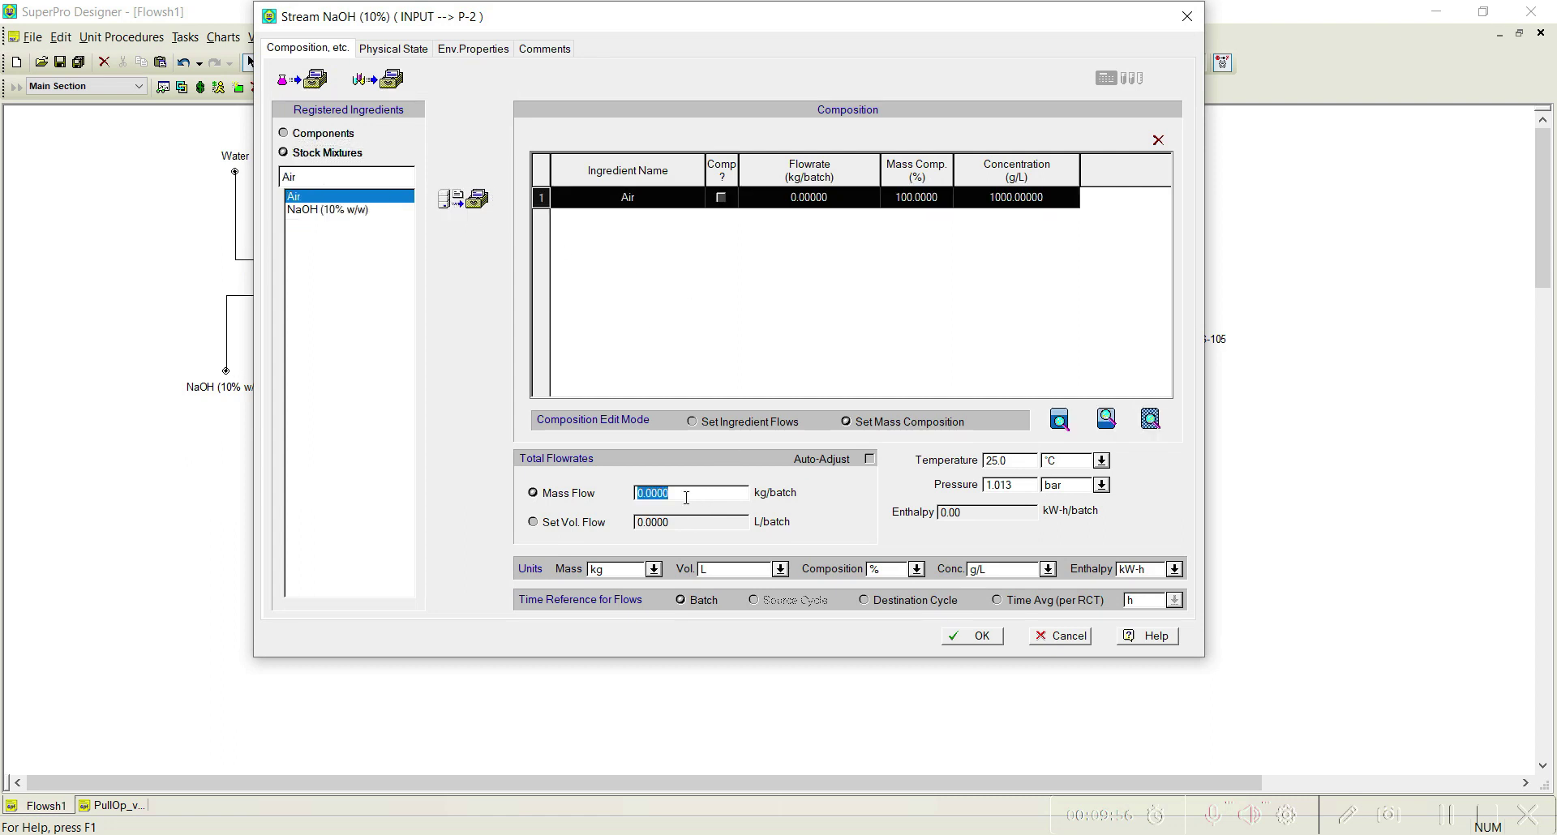
{"action": "type", "text": "50"}
{"action": "left_click", "coordinate": [980, 637]}
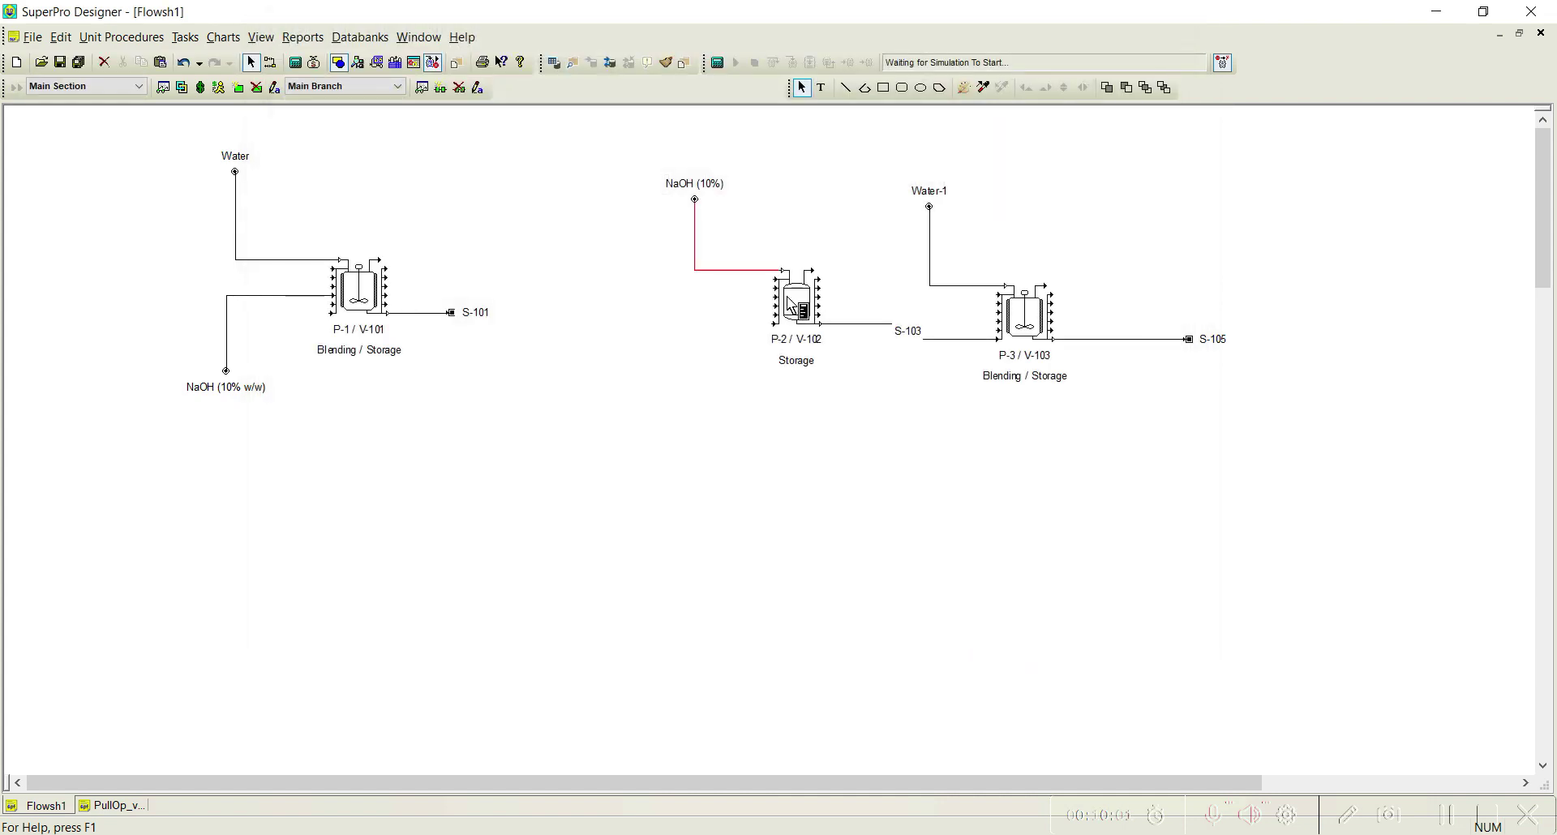
- Add a Charge operation followed by a Transfer Out operation to P-2's operation sequence
{"action": "right_click", "coordinate": [787, 297]}
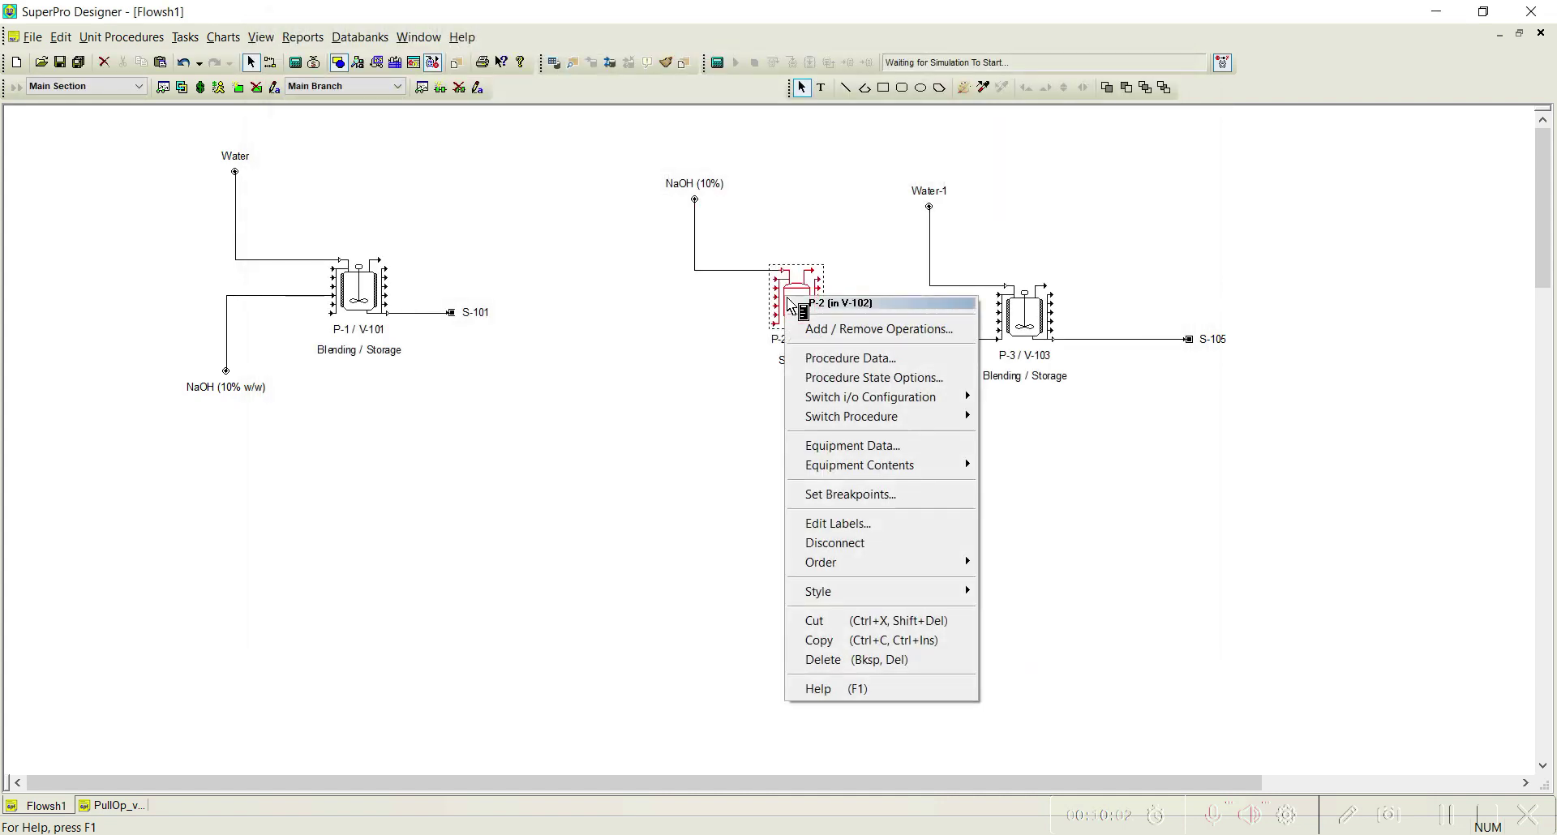
{"action": "left_click", "coordinate": [829, 328]}
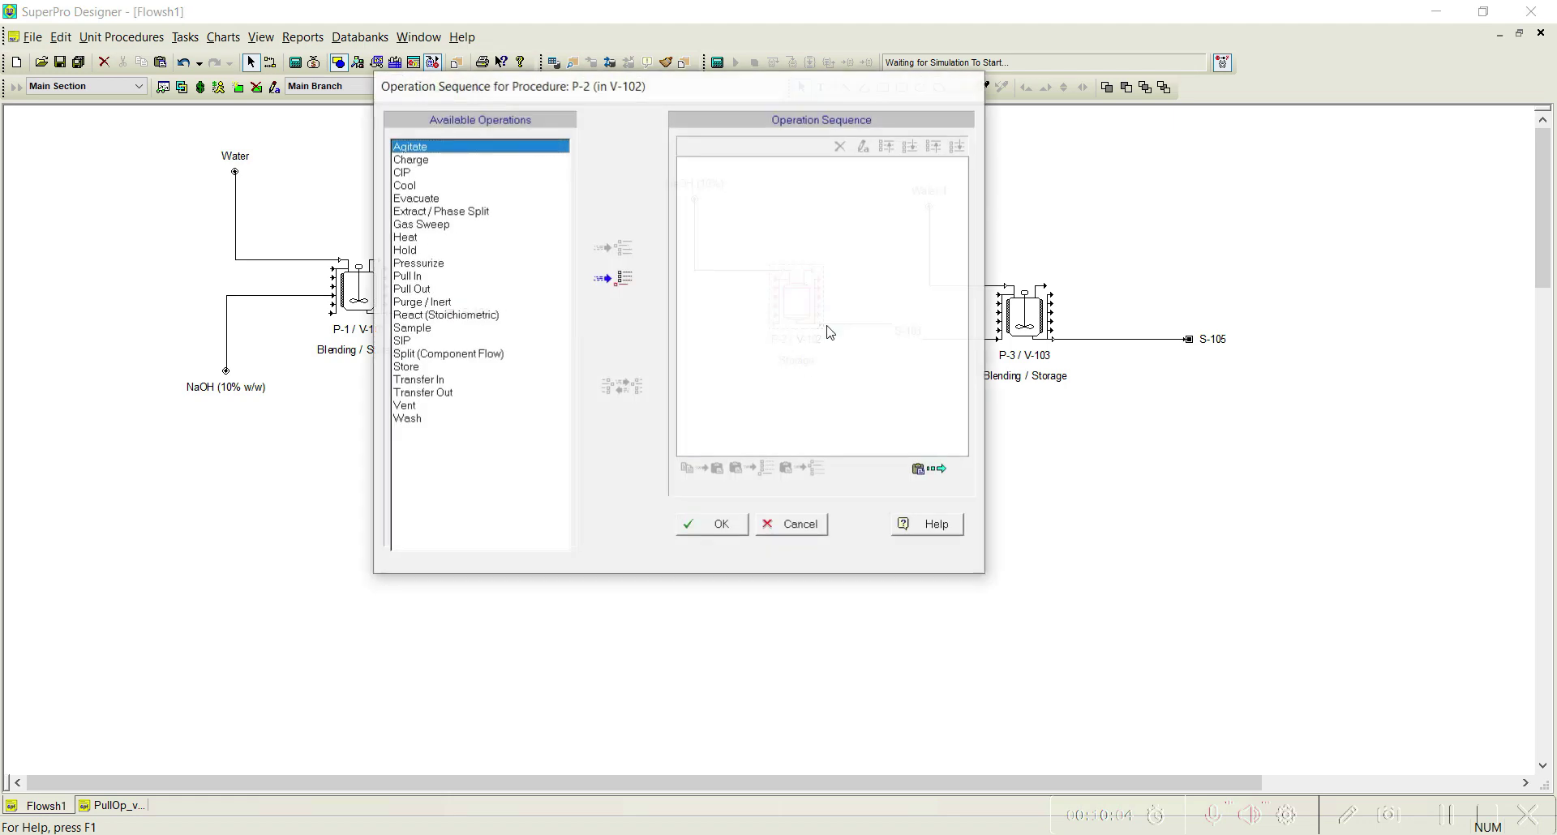
{"action": "key", "text": "Down"}
{"action": "left_click", "coordinate": [604, 279]}
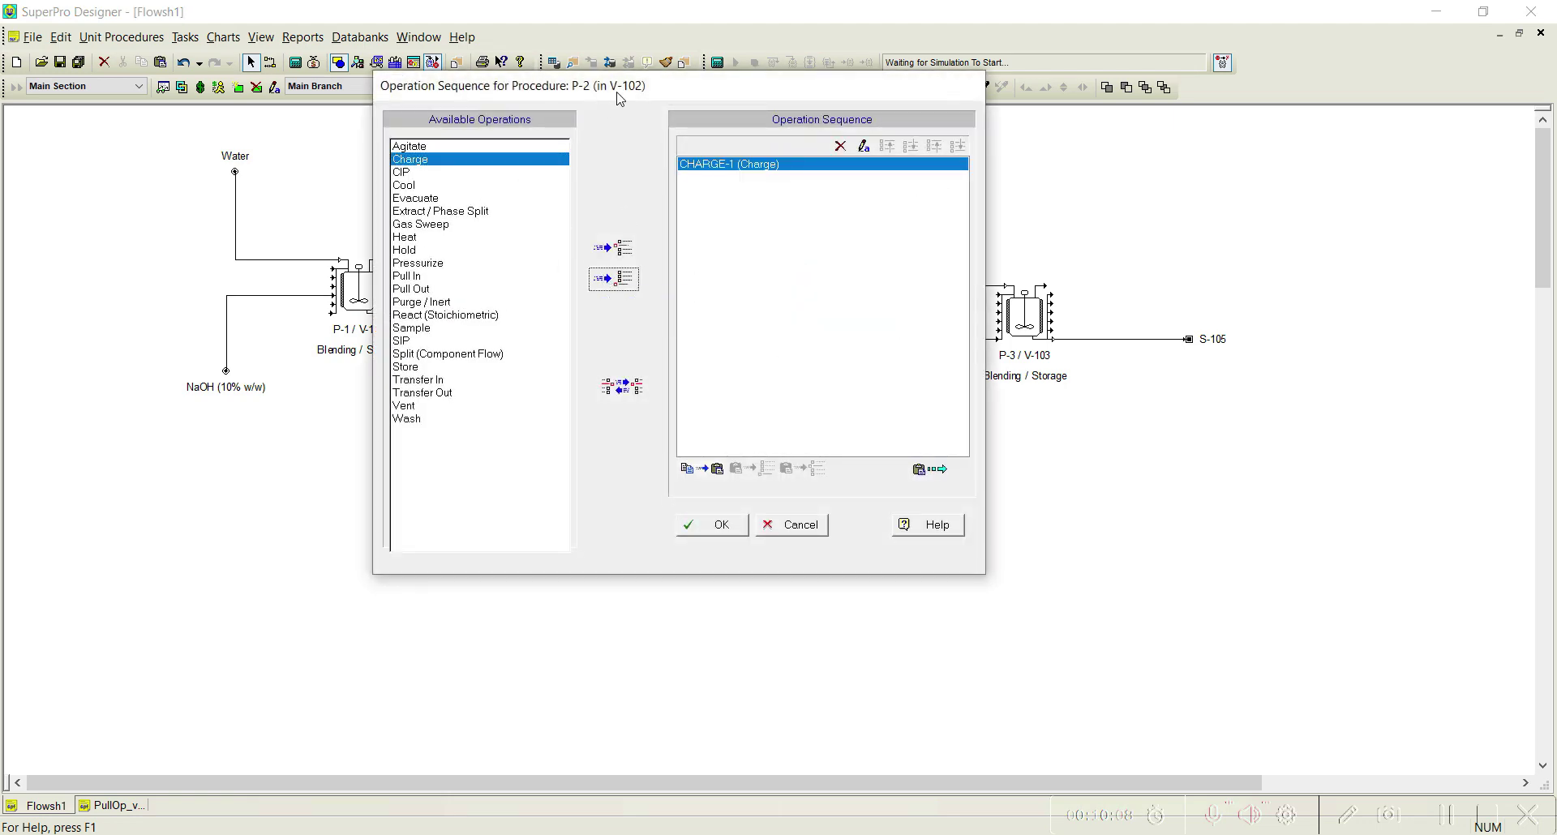
{"action": "left_click_drag", "start_coordinate": [619, 98], "coordinate": [347, 105]}
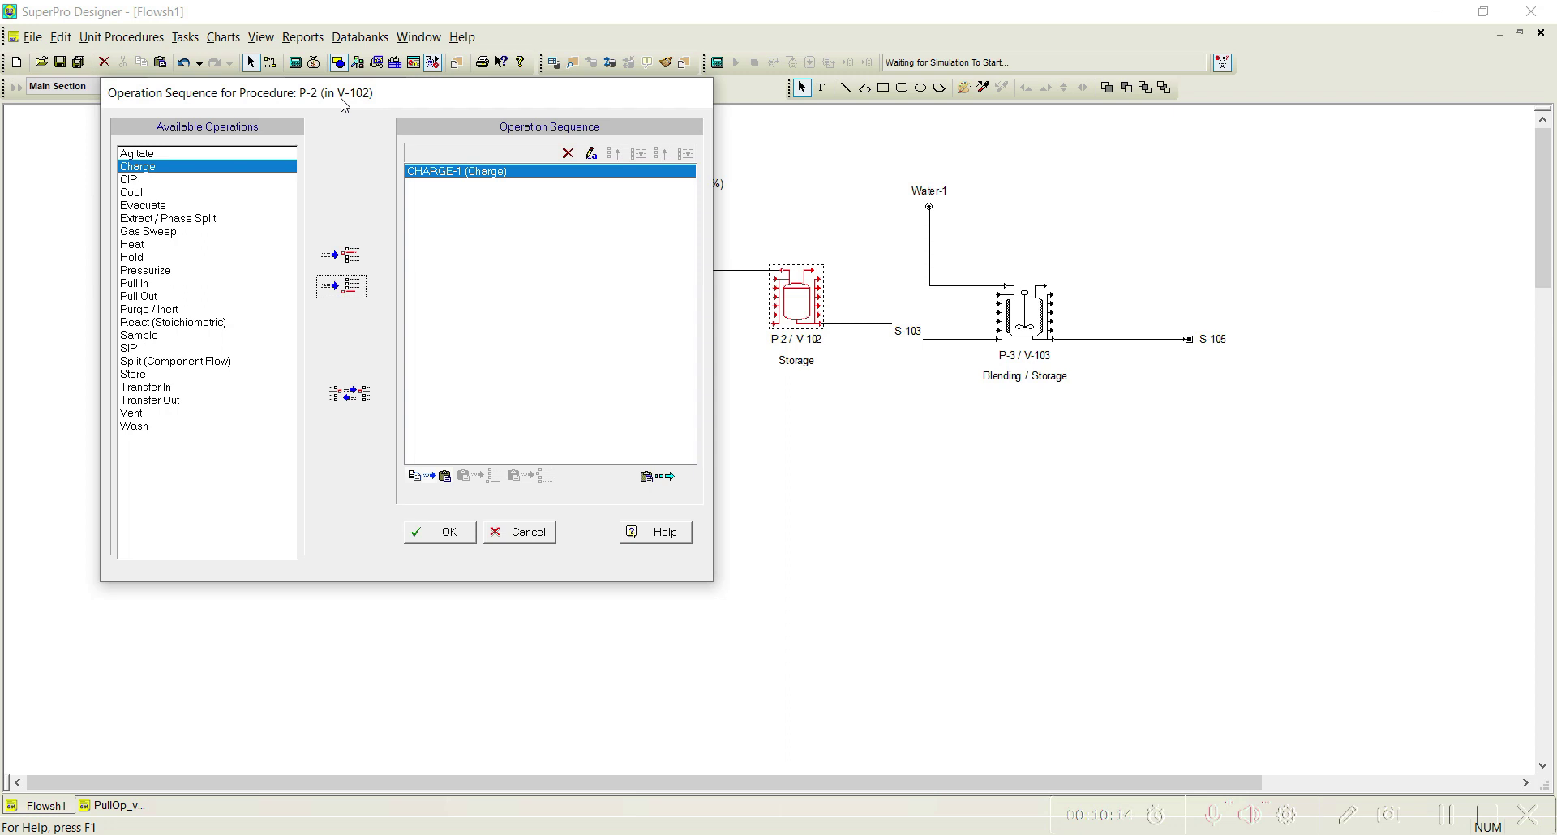
{"action": "left_click", "coordinate": [159, 401]}
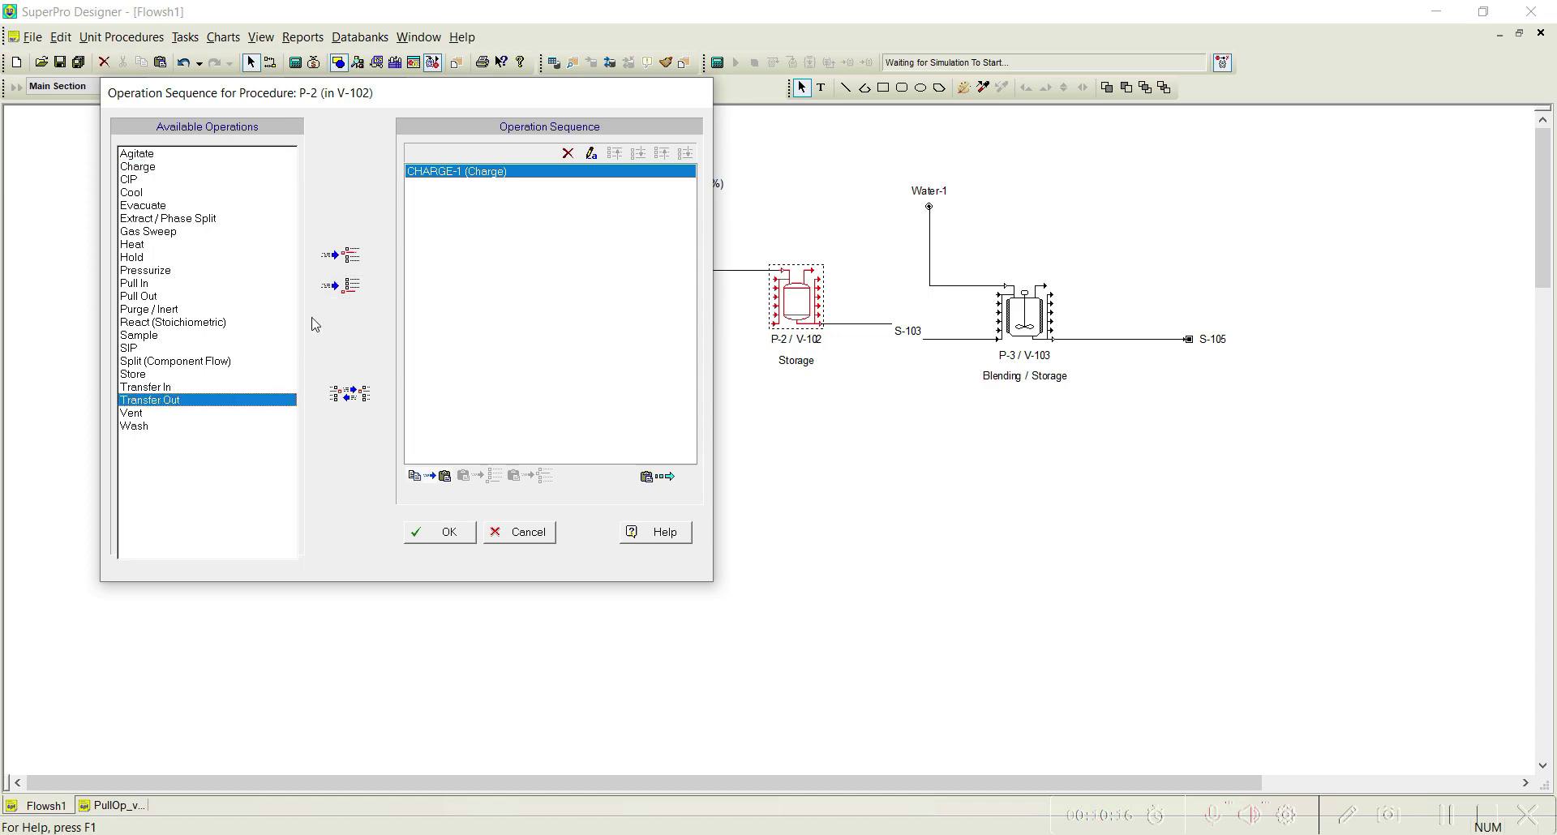
{"action": "left_click", "coordinate": [341, 285]}
{"action": "left_click", "coordinate": [446, 532]}
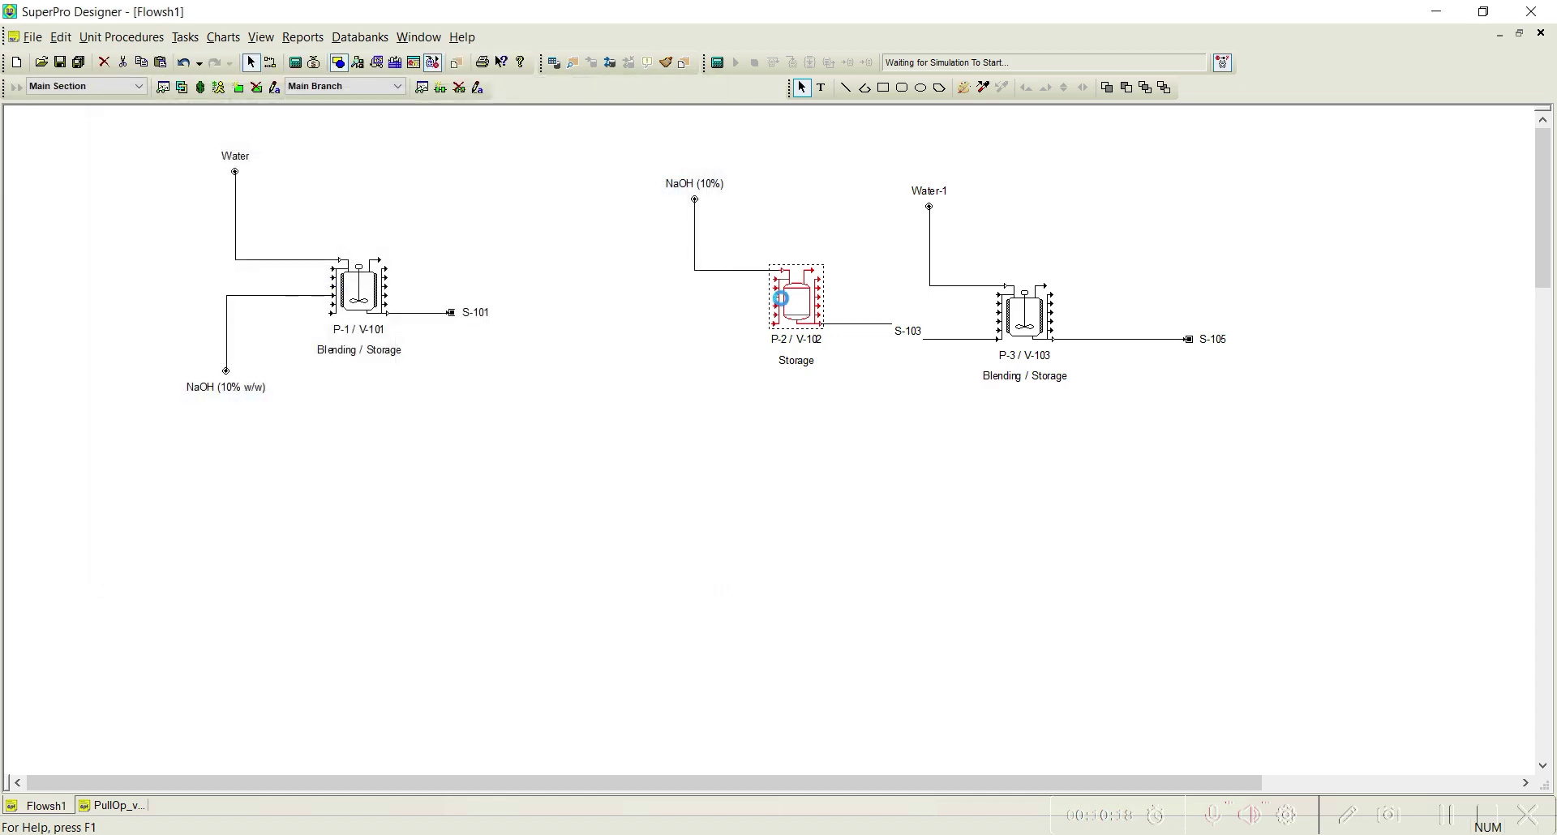
{"action": "right_click", "coordinate": [803, 296]}
{"action": "mouse_move", "coordinate": [904, 331]}
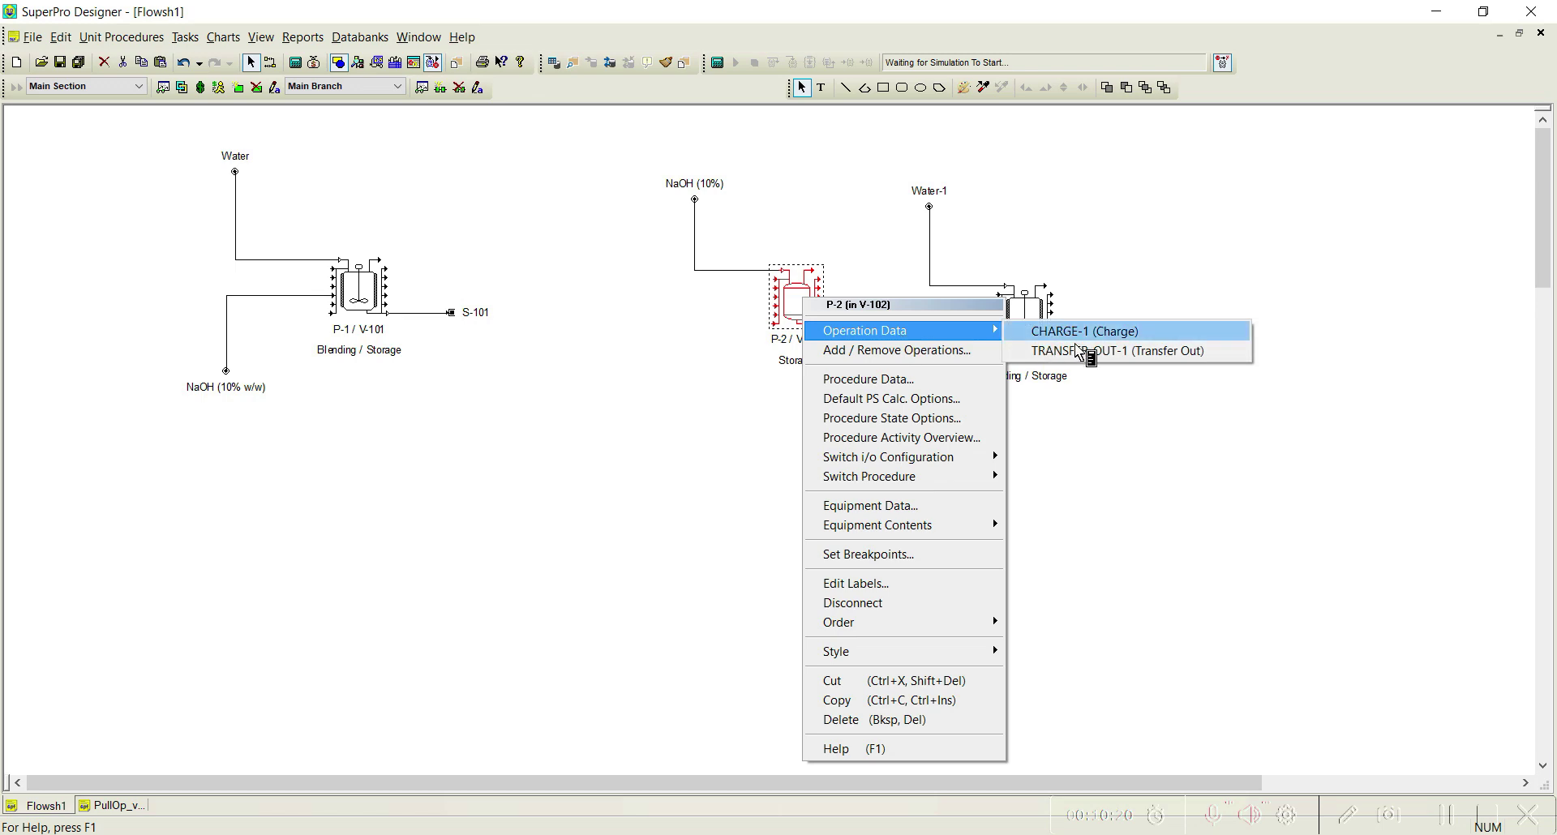
{"action": "left_click", "coordinate": [1079, 351]}
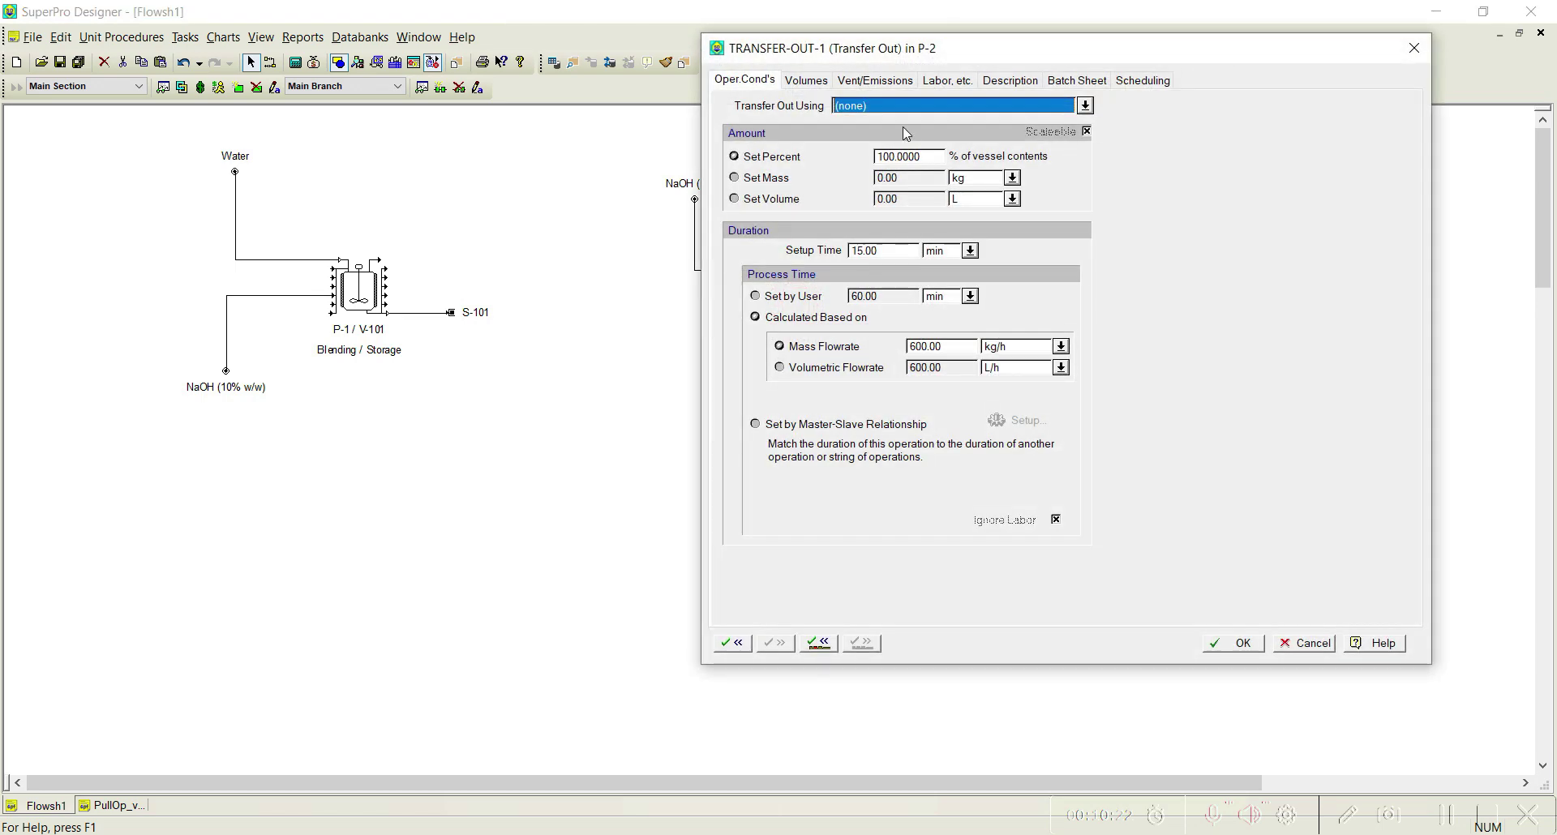
{"action": "left_click_drag", "start_coordinate": [927, 51], "coordinate": [235, 27]}
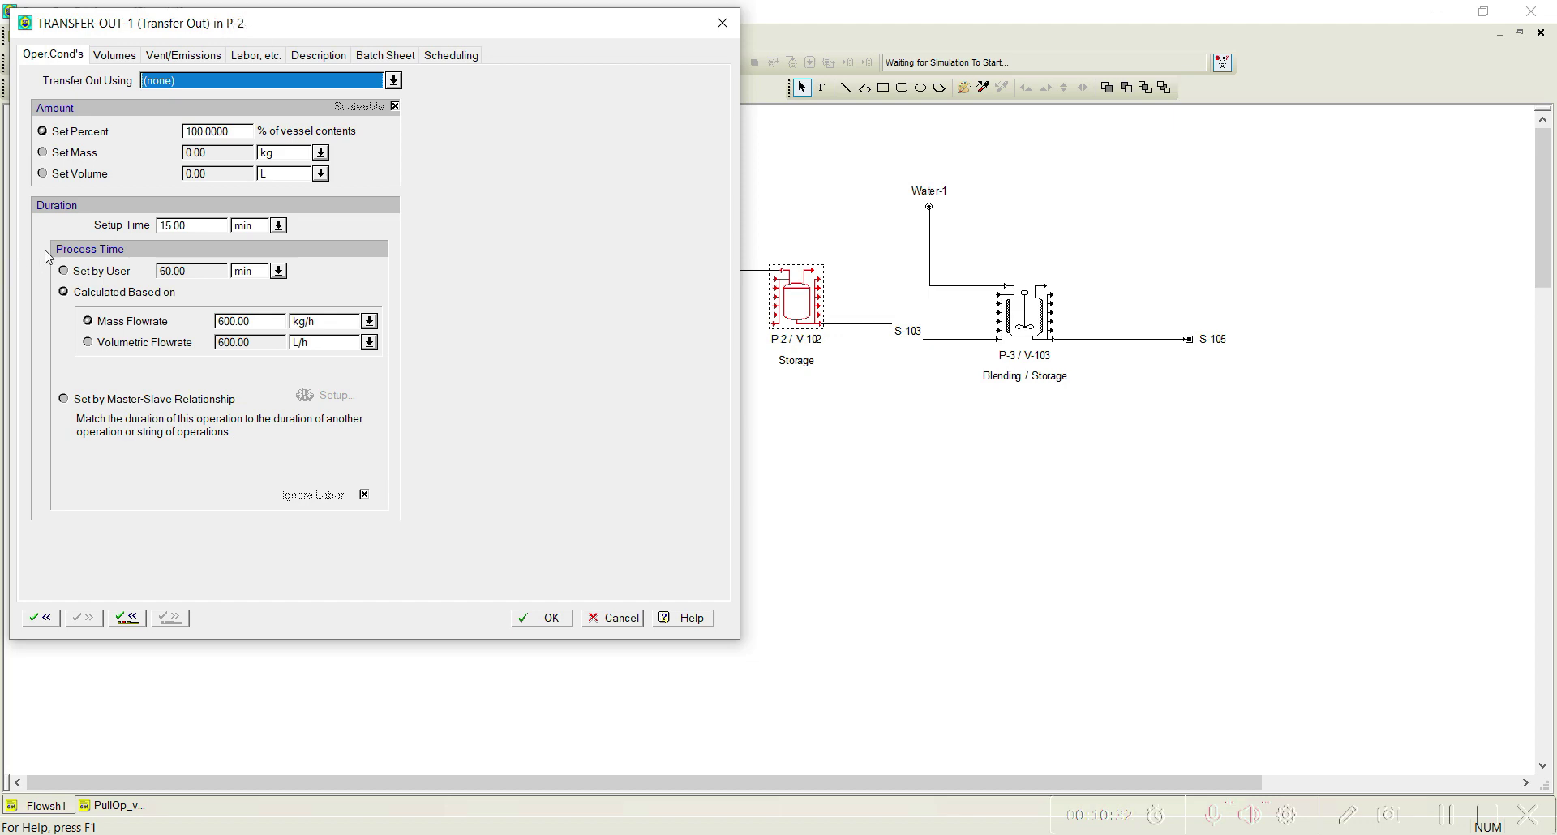
{"action": "left_click", "coordinate": [614, 618]}
- Replace the Transfer Out operation in P-2's operation sequence with a Pull Out operation
{"action": "right_click", "coordinate": [796, 315]}
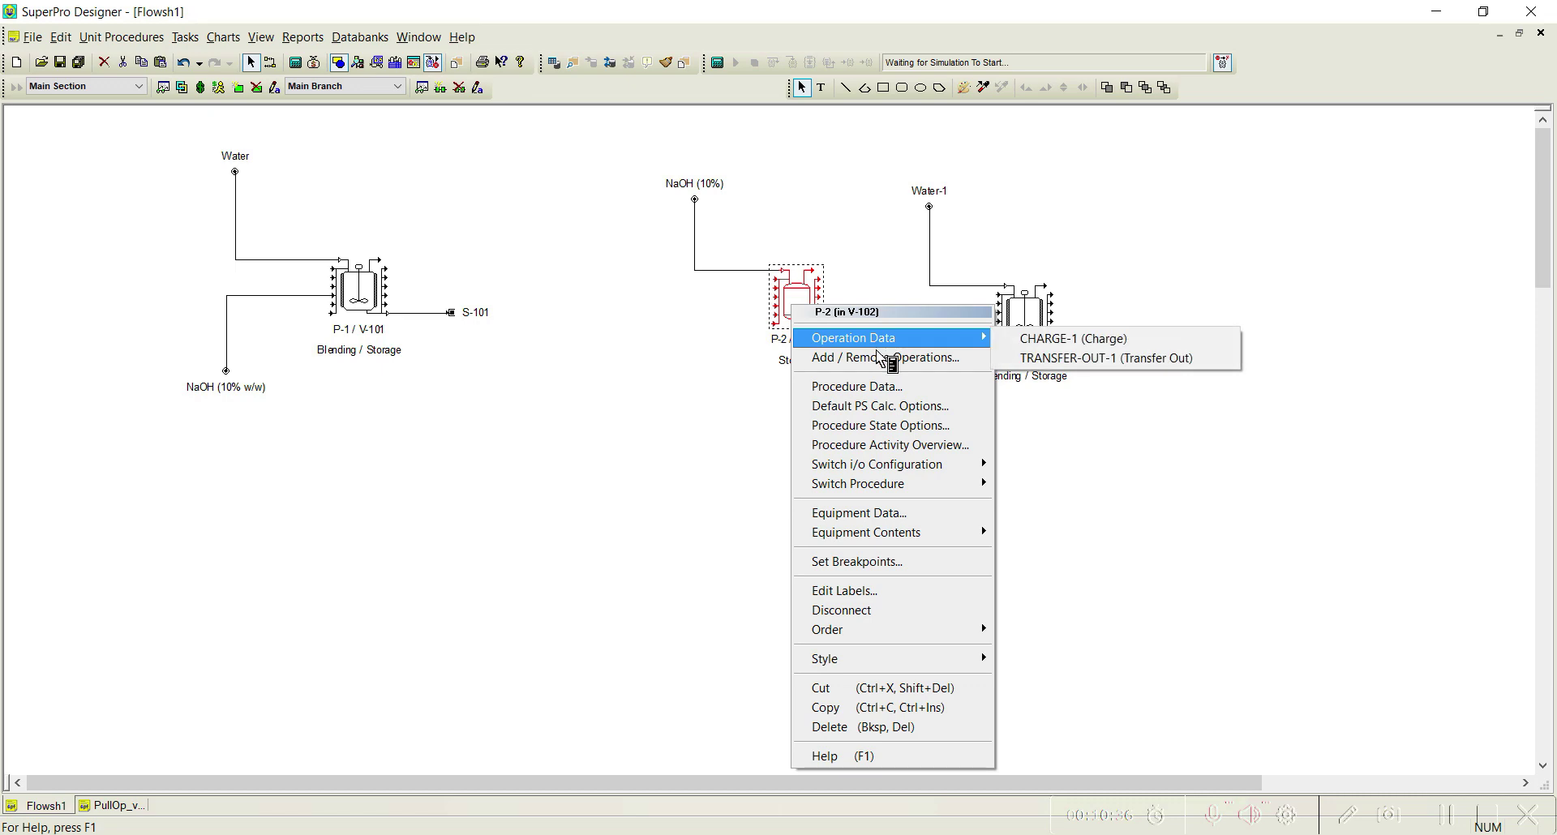
{"action": "left_click", "coordinate": [875, 357]}
{"action": "left_click", "coordinate": [774, 201]}
{"action": "left_click", "coordinate": [887, 170]}
{"action": "left_click", "coordinate": [476, 314]}
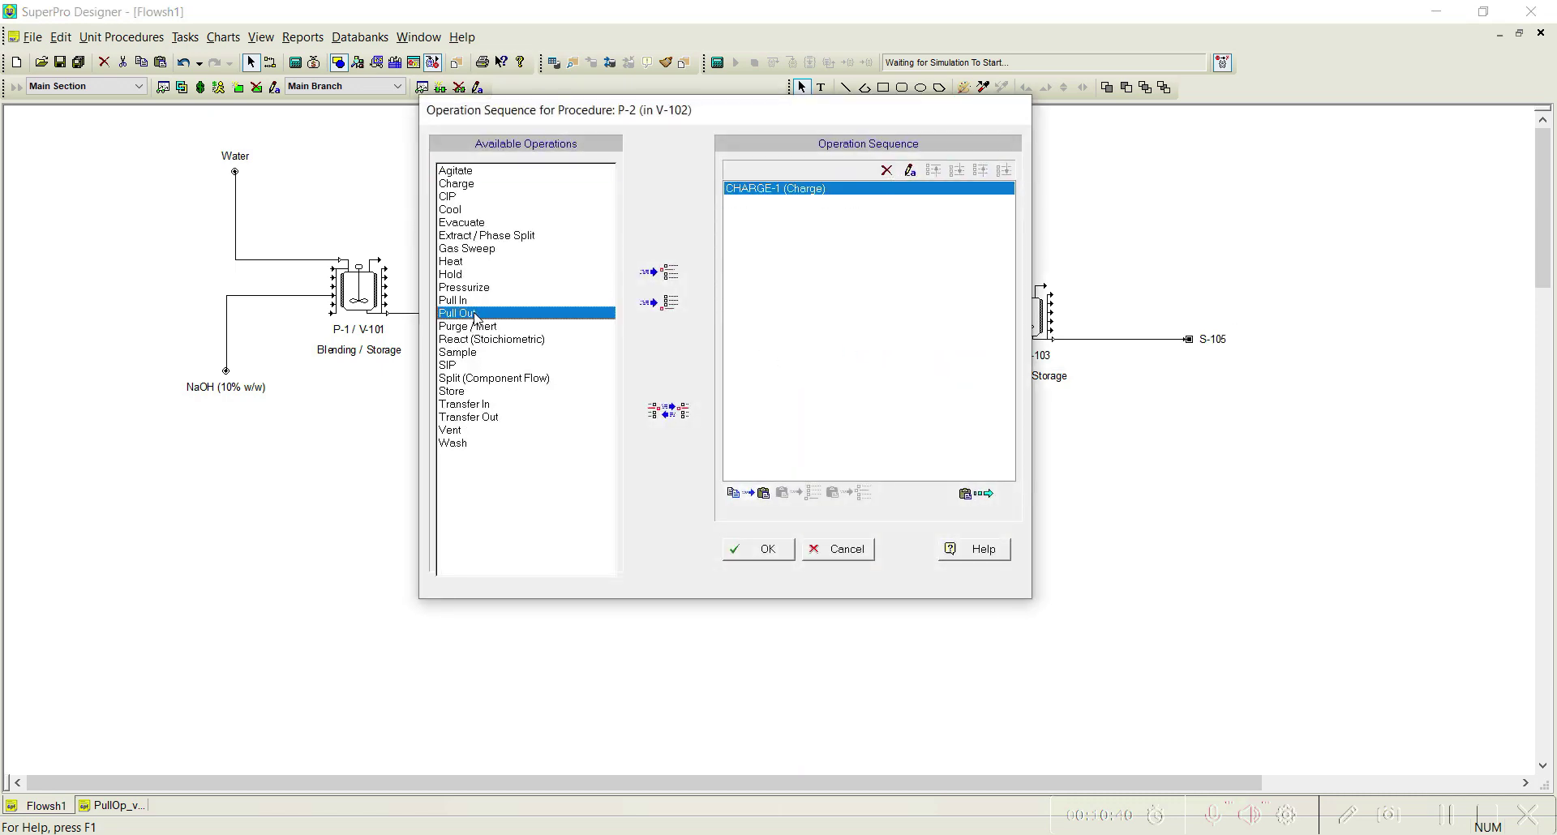
{"action": "left_click", "coordinate": [661, 302]}
{"action": "left_click", "coordinate": [768, 549]}
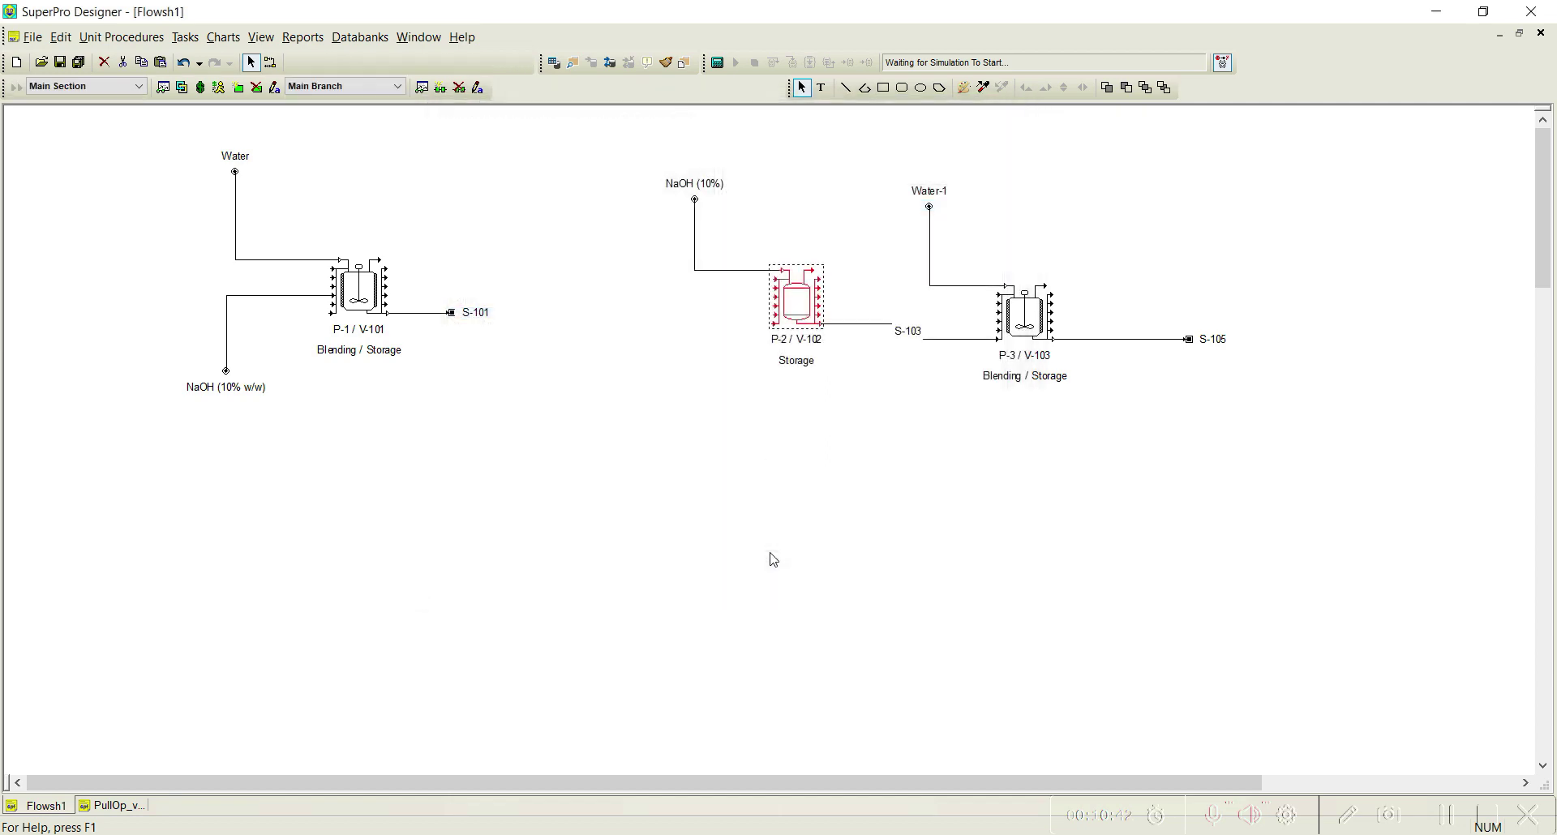
- Set the Charge operation in P-2 to charge from the NaOH (10%) stream using the amount on the stream
{"action": "right_click", "coordinate": [805, 302]}
{"action": "mouse_move", "coordinate": [866, 334]}
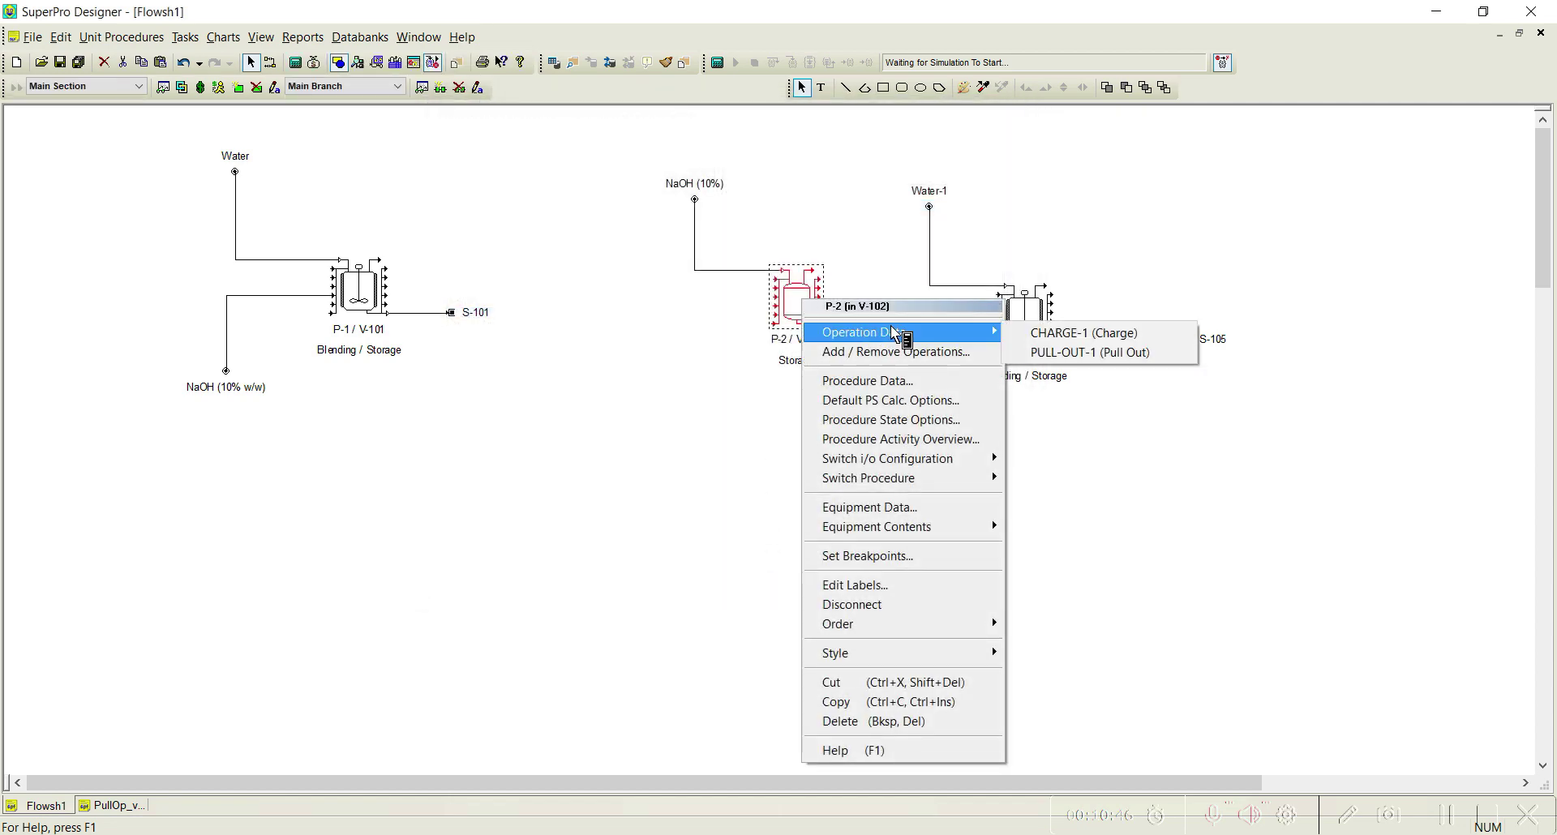
{"action": "left_click", "coordinate": [1033, 334]}
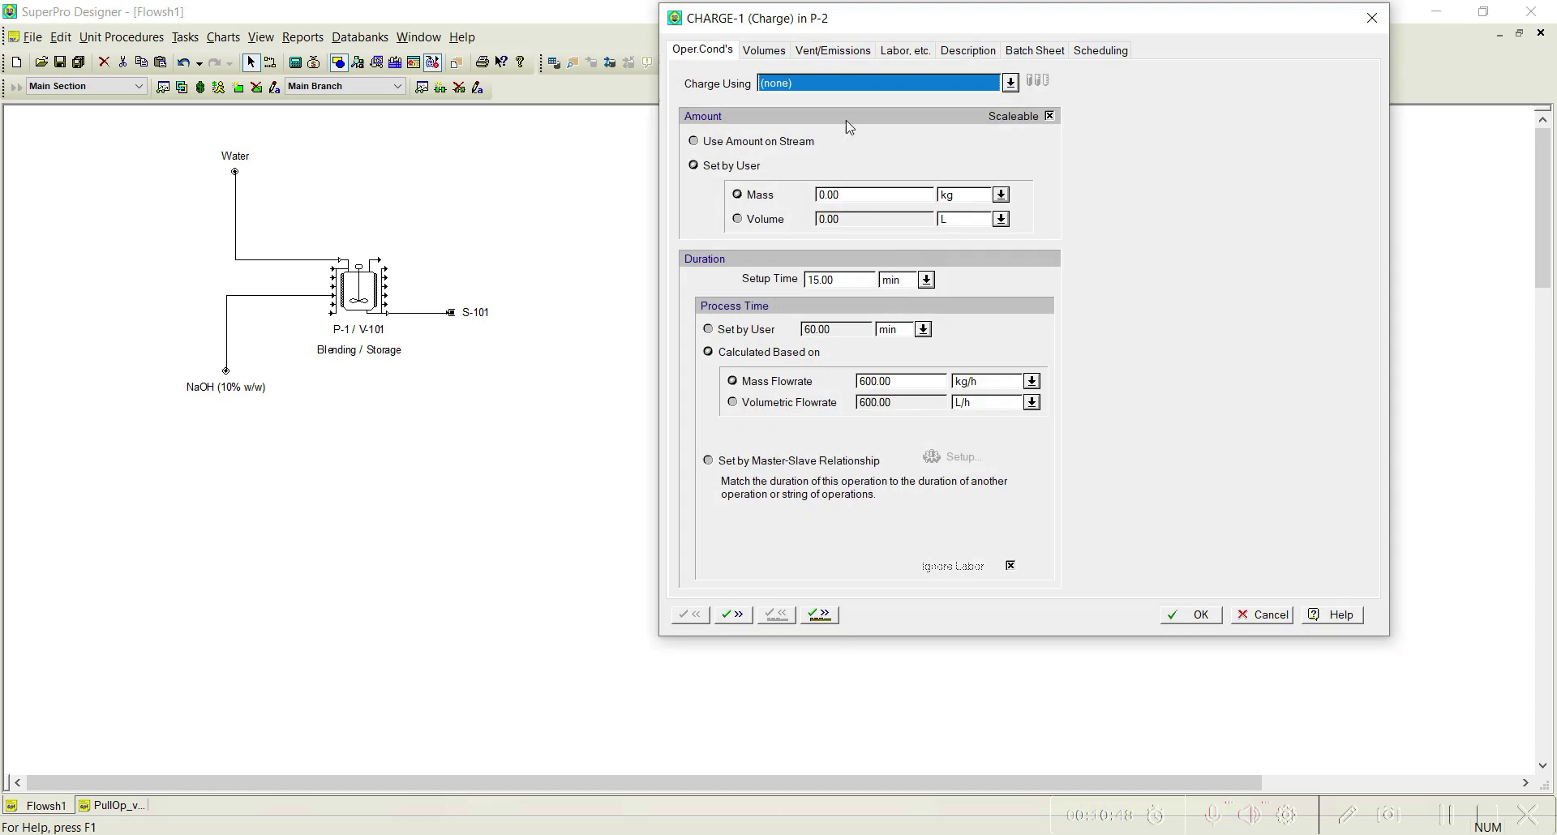
{"action": "left_click_drag", "start_coordinate": [861, 13], "coordinate": [186, 15]}
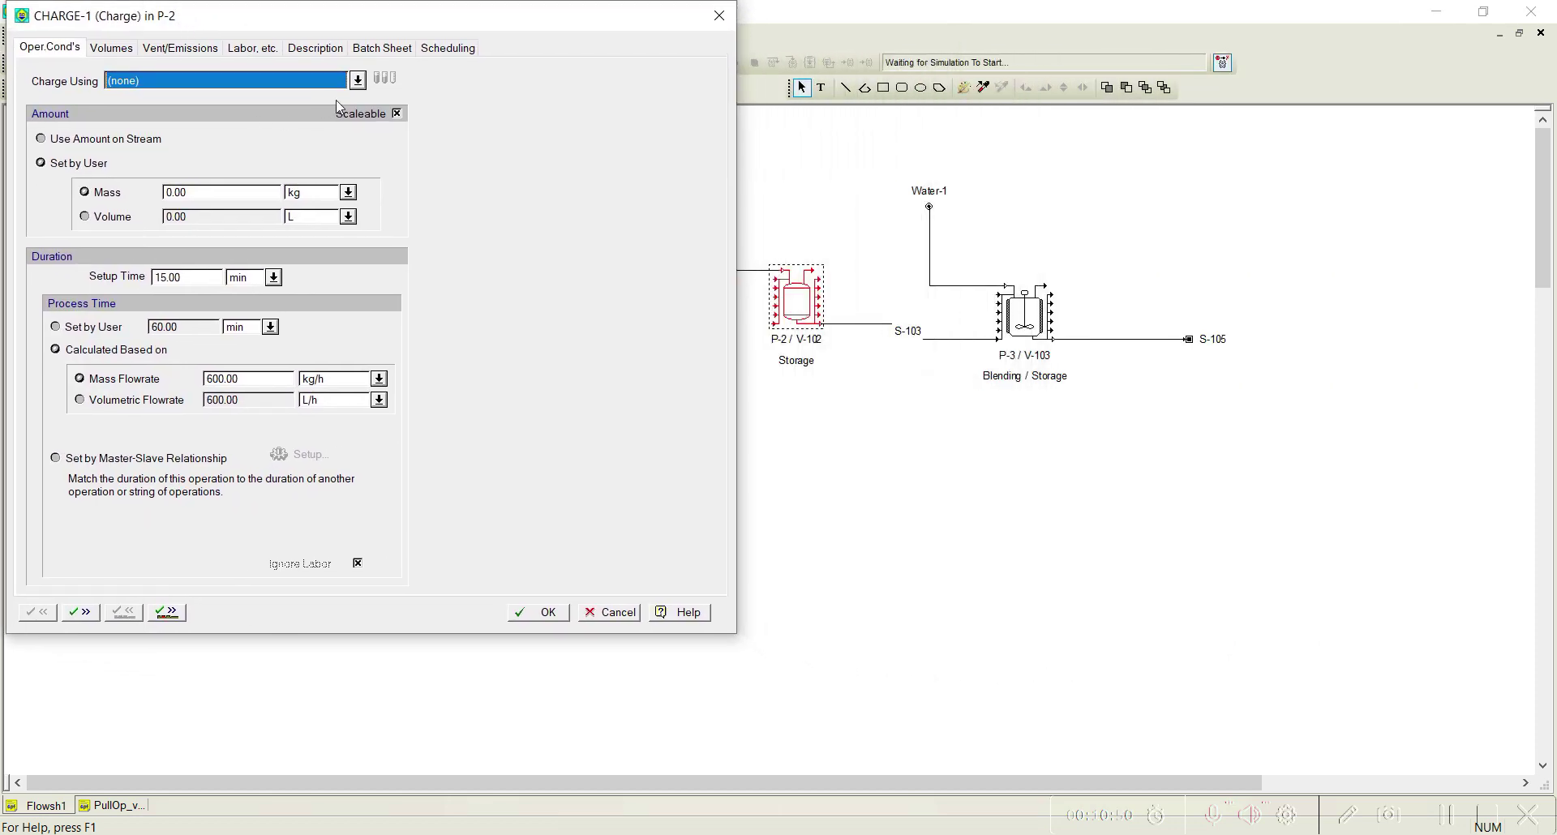
{"action": "left_click", "coordinate": [358, 80]}
{"action": "left_click", "coordinate": [210, 108]}
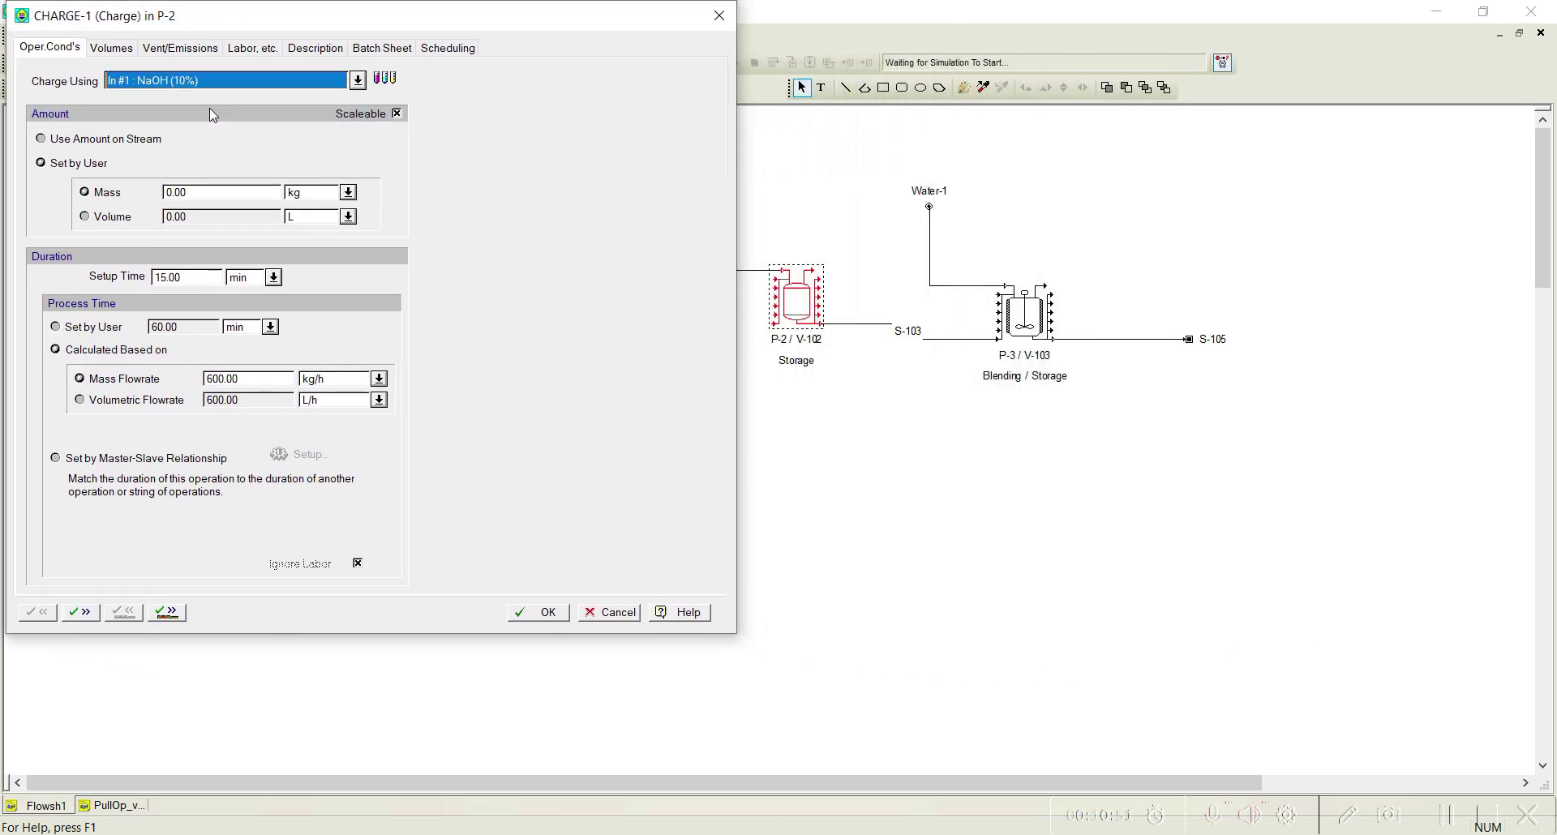
{"action": "left_click", "coordinate": [111, 139]}
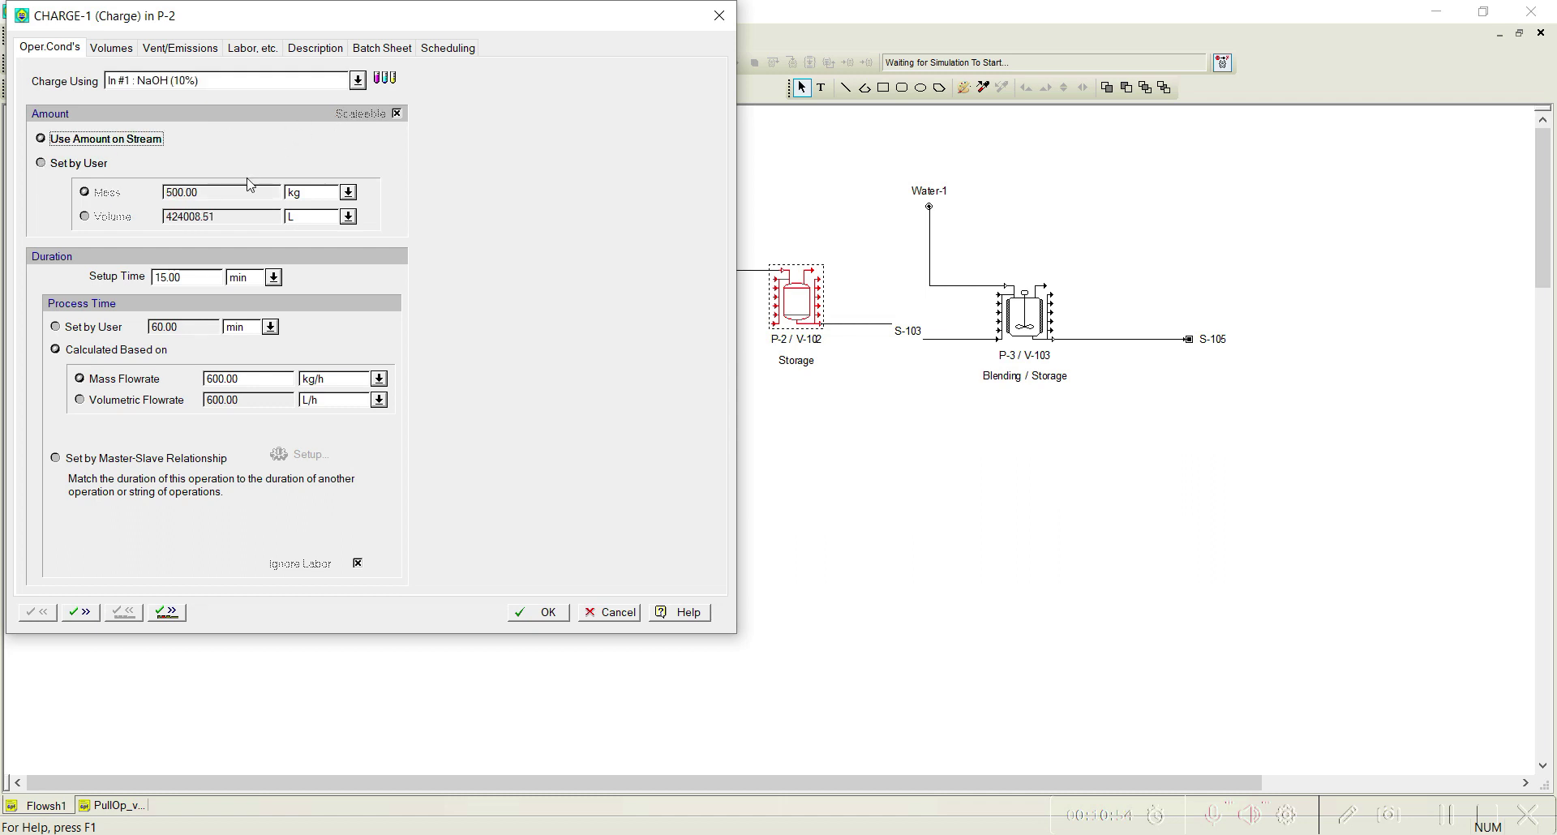
- Set the P-2 Charge operation's setup time to 0 min and its user-defined process time to 30 min
{"action": "double_click", "coordinate": [199, 276]}
{"action": "type", "text": "0"}
{"action": "left_click", "coordinate": [92, 332]}
{"action": "double_click", "coordinate": [175, 325]}
{"action": "type", "text": "30"}
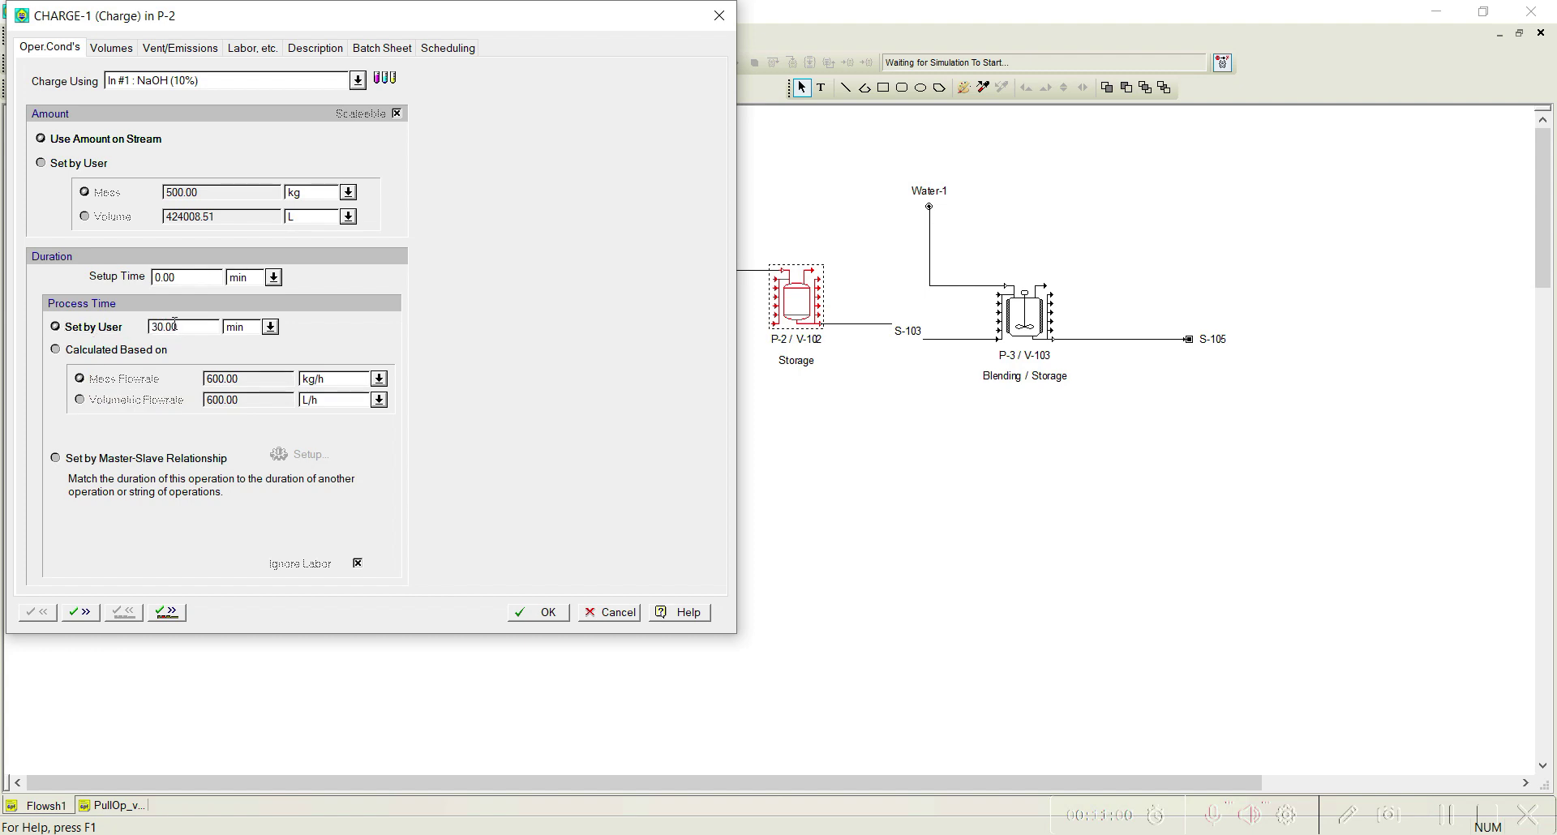
{"action": "key", "text": "Return"}
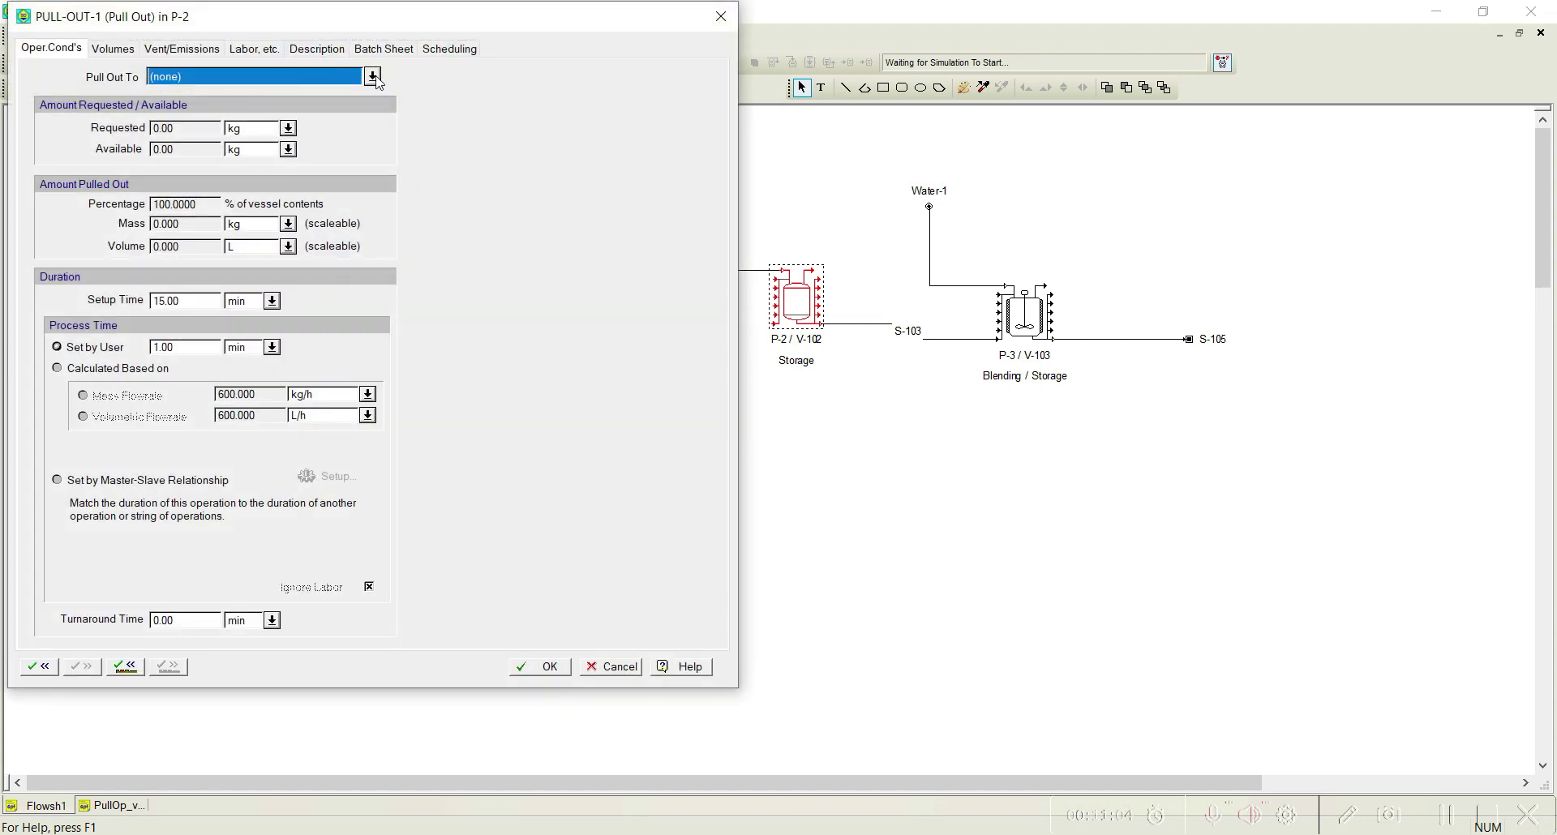
{"action": "left_click", "coordinate": [372, 77]}
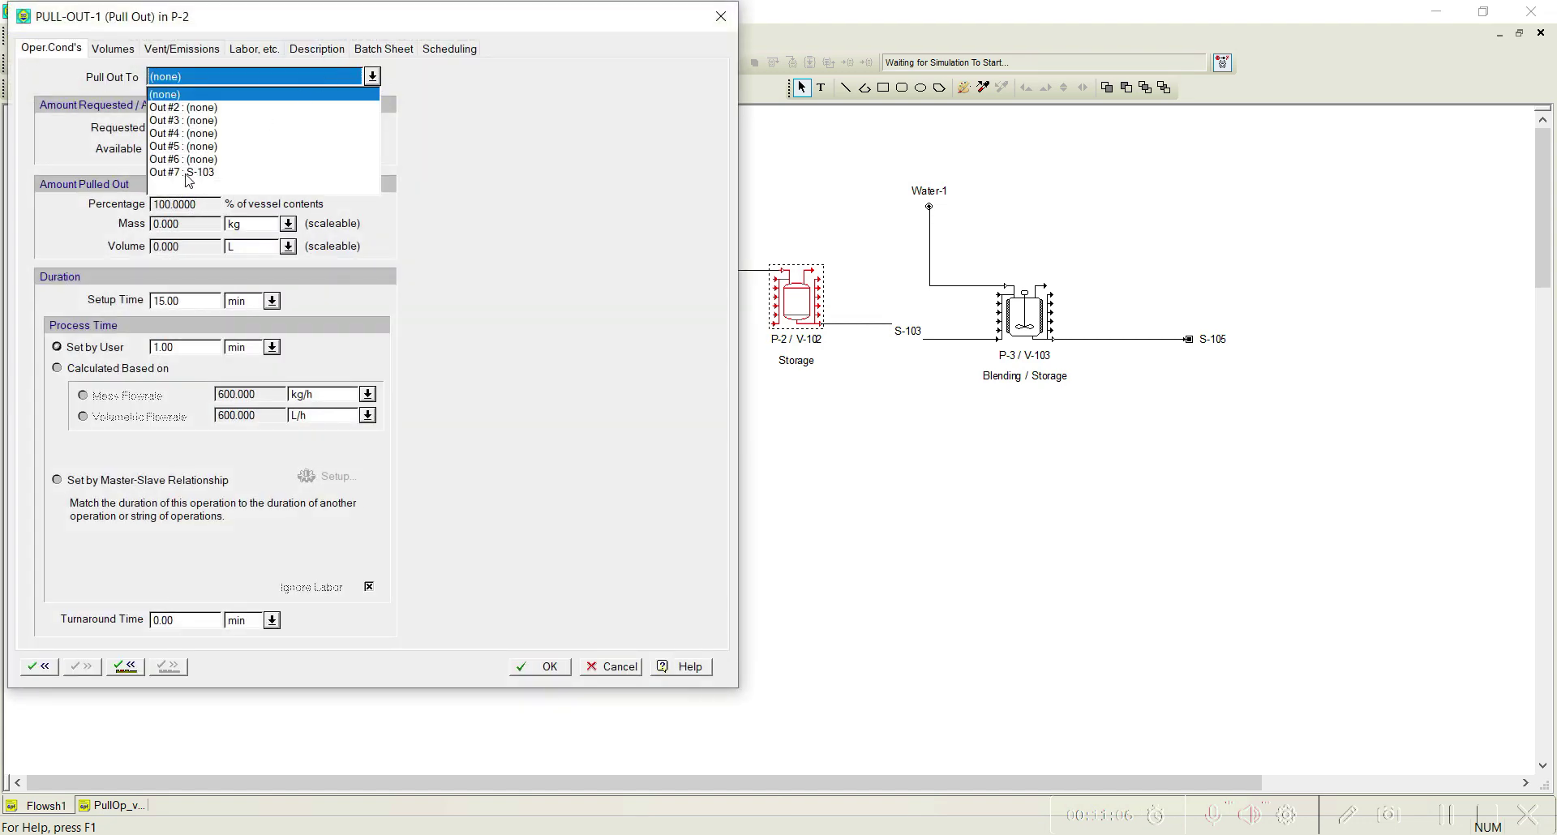
{"action": "left_click", "coordinate": [185, 173]}
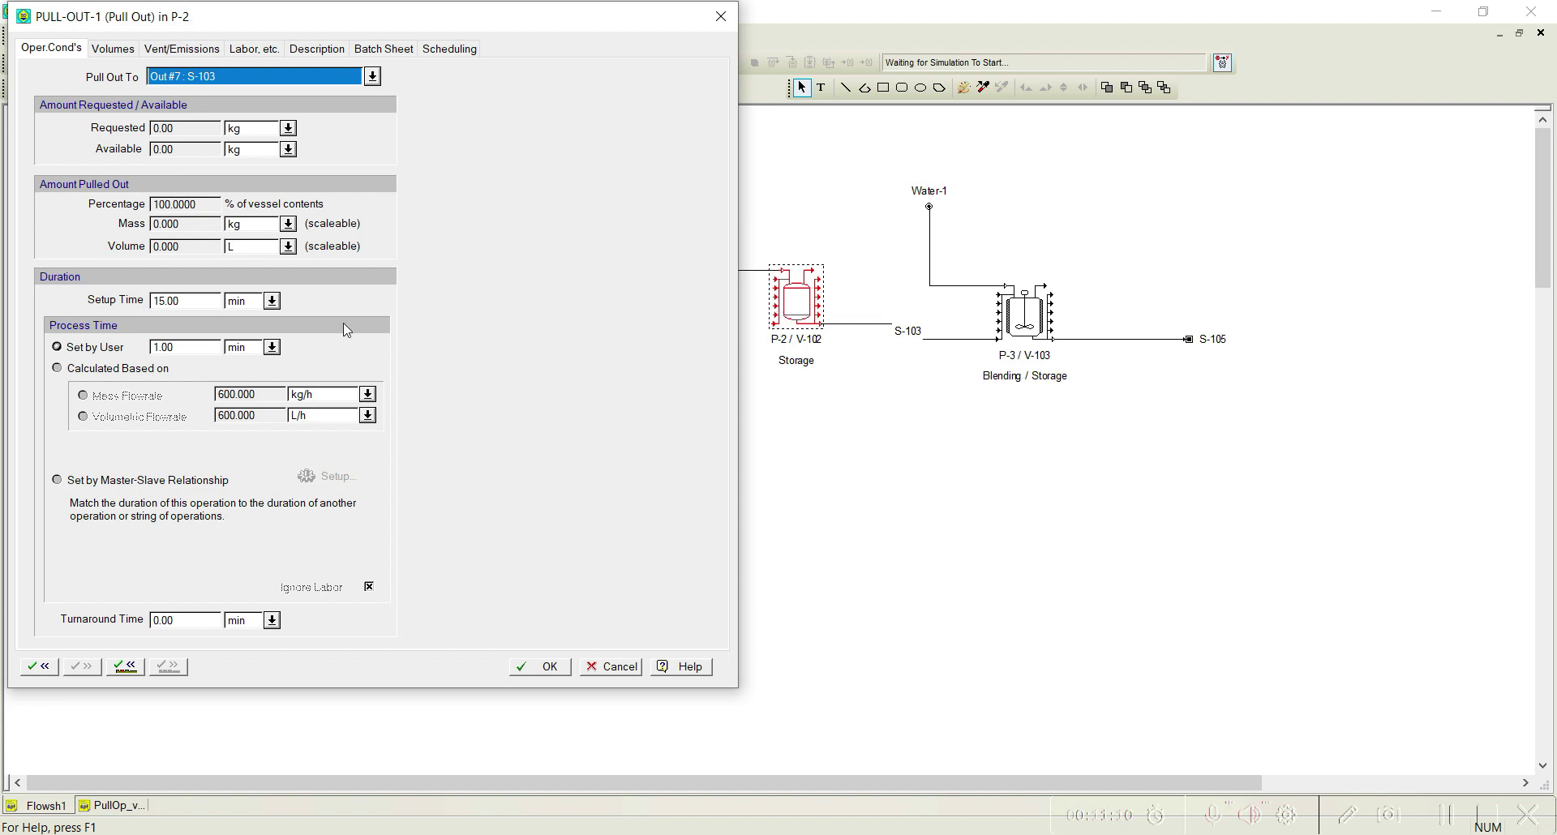
{"action": "left_click", "coordinate": [134, 482]}
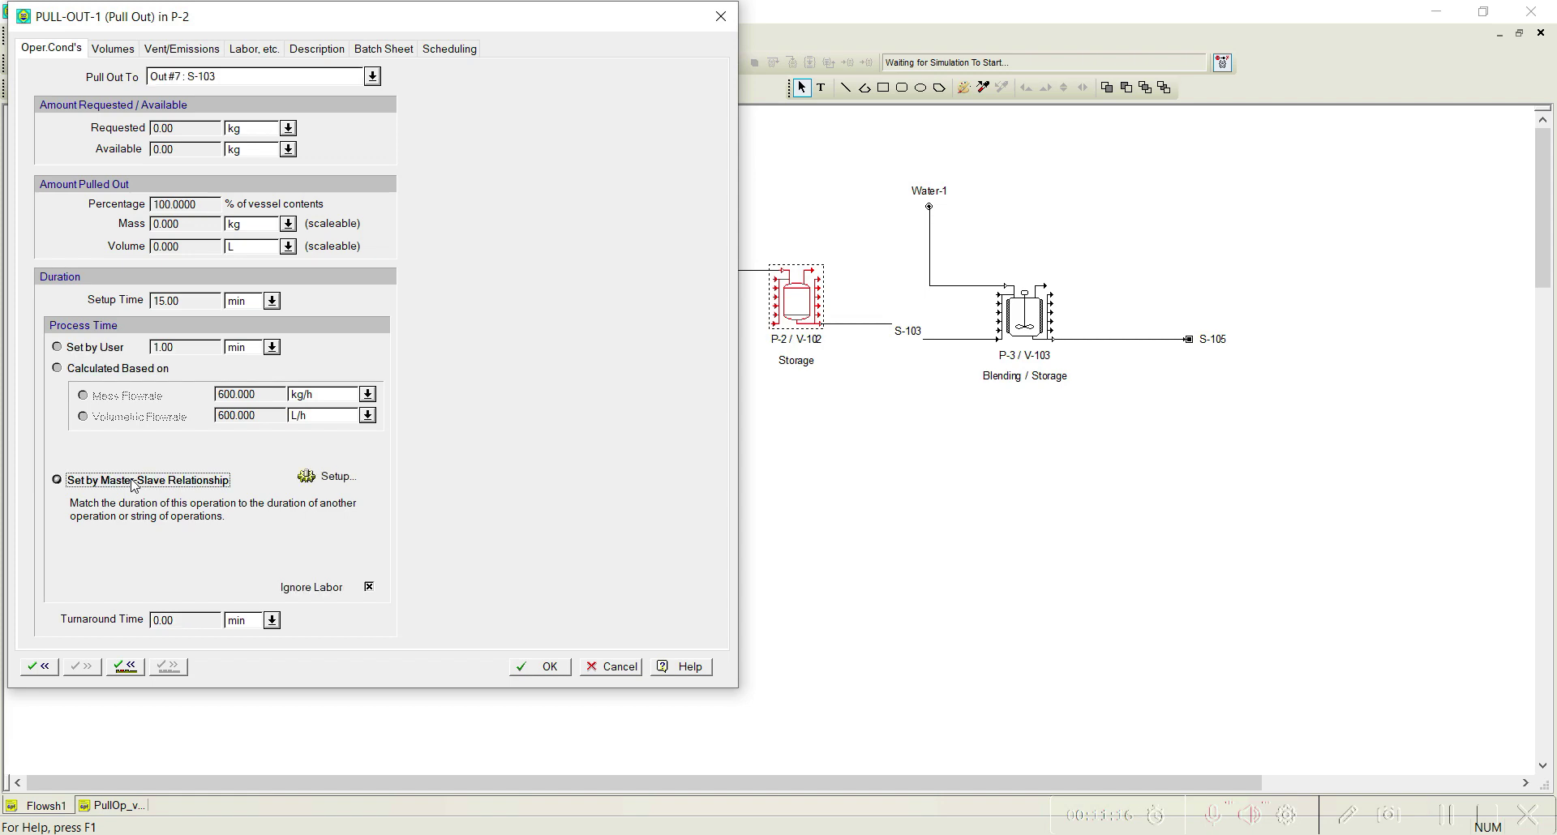
{"action": "left_click", "coordinate": [324, 478]}
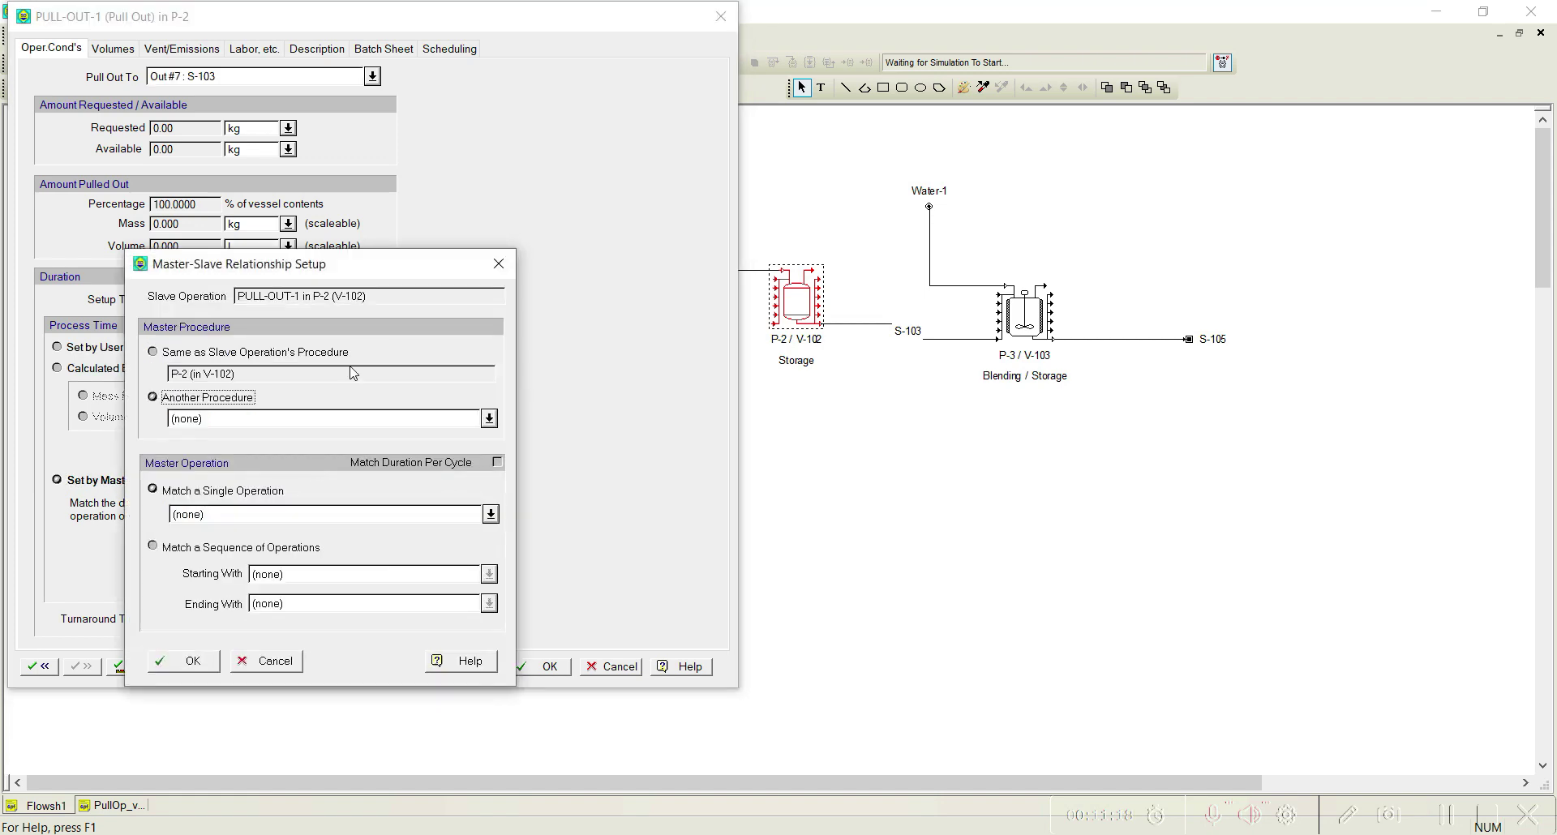
{"action": "left_click_drag", "start_coordinate": [360, 266], "coordinate": [392, 149]}
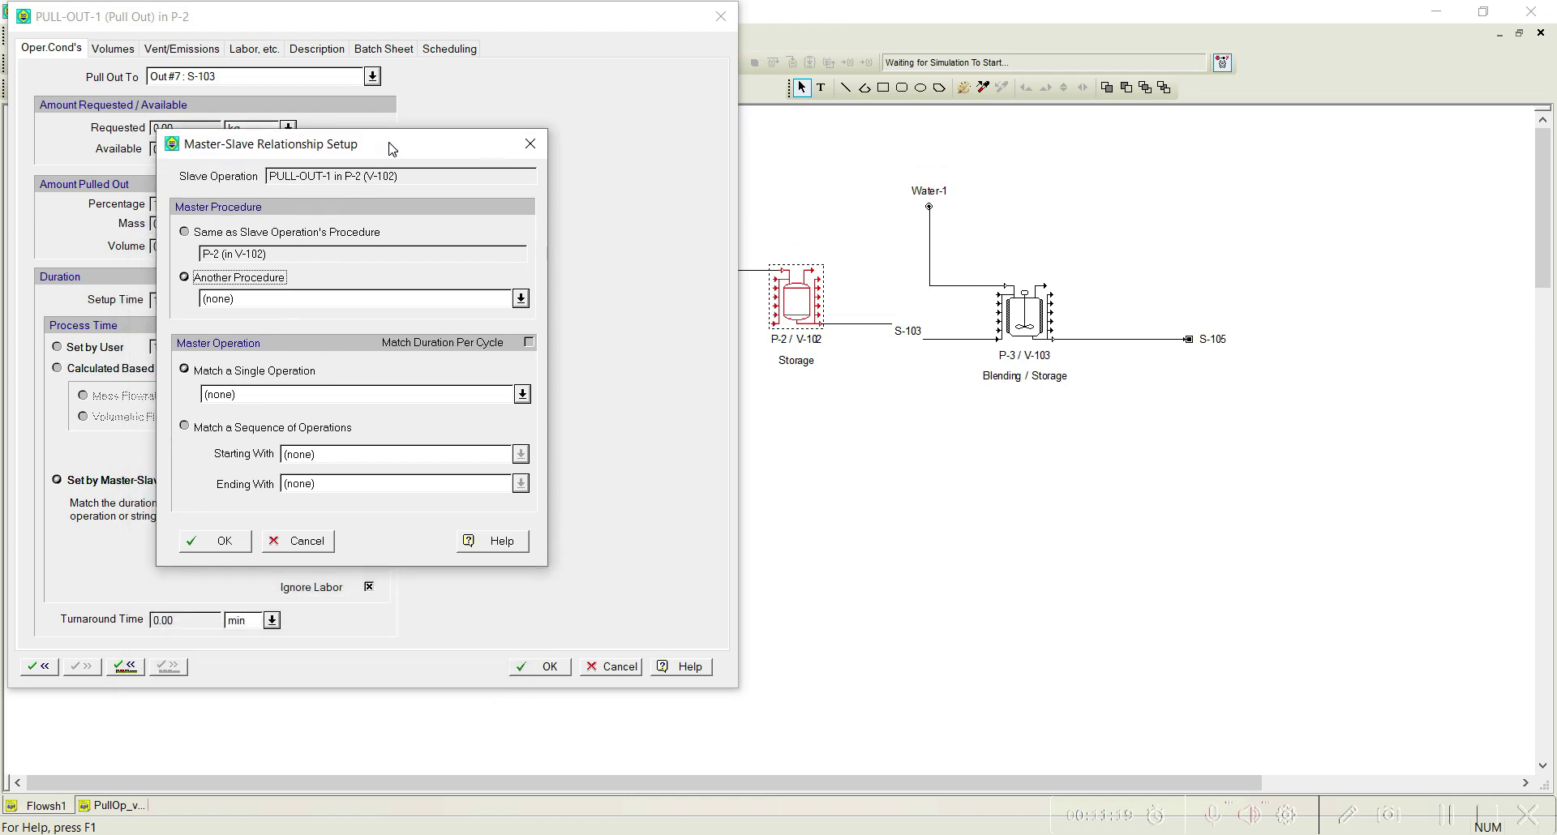
{"action": "left_click", "coordinate": [521, 300]}
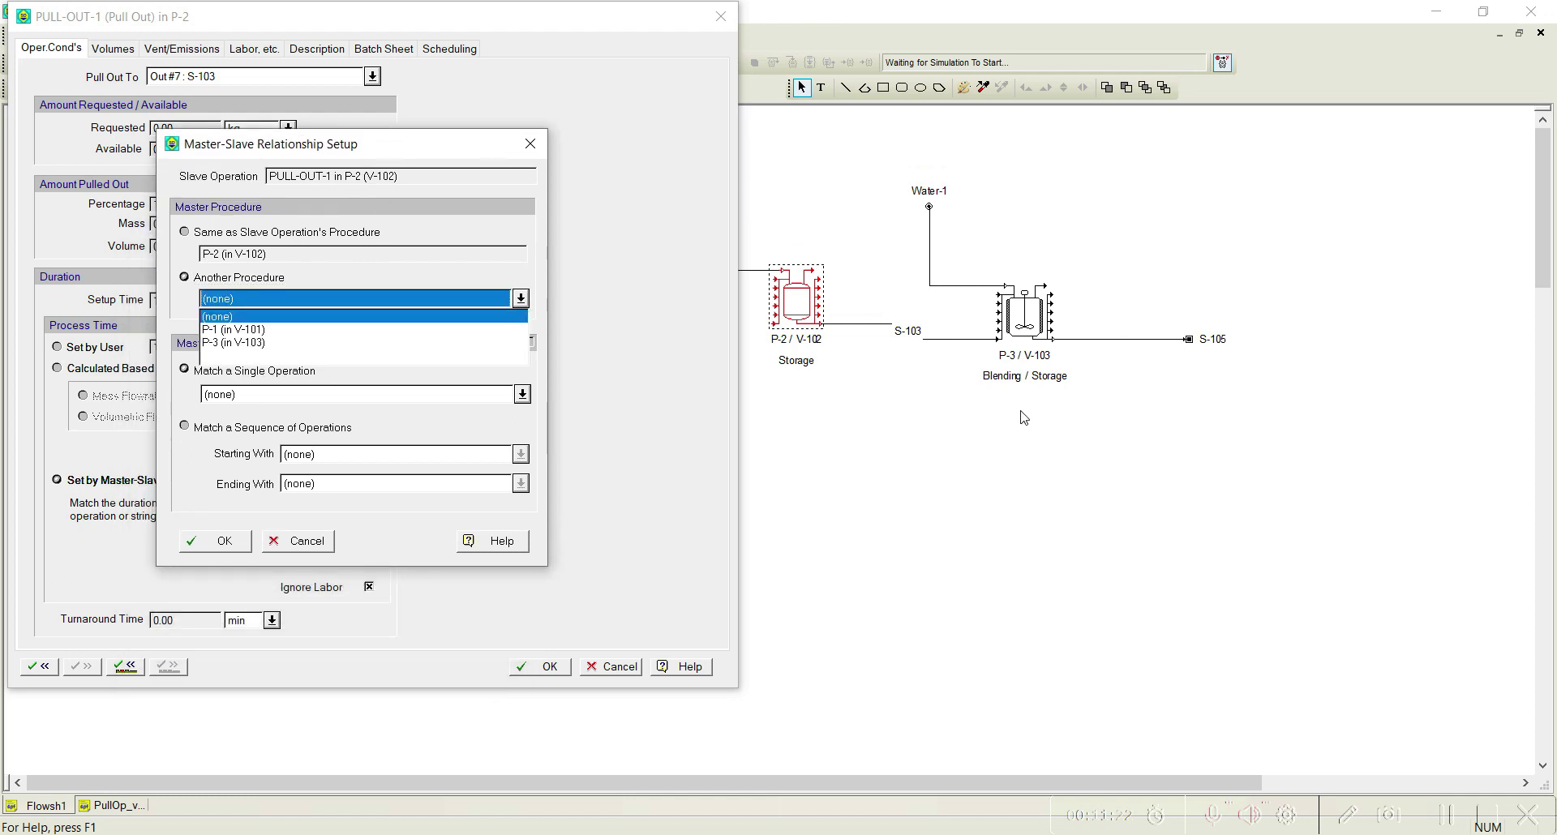
{"action": "left_click", "coordinate": [268, 342]}
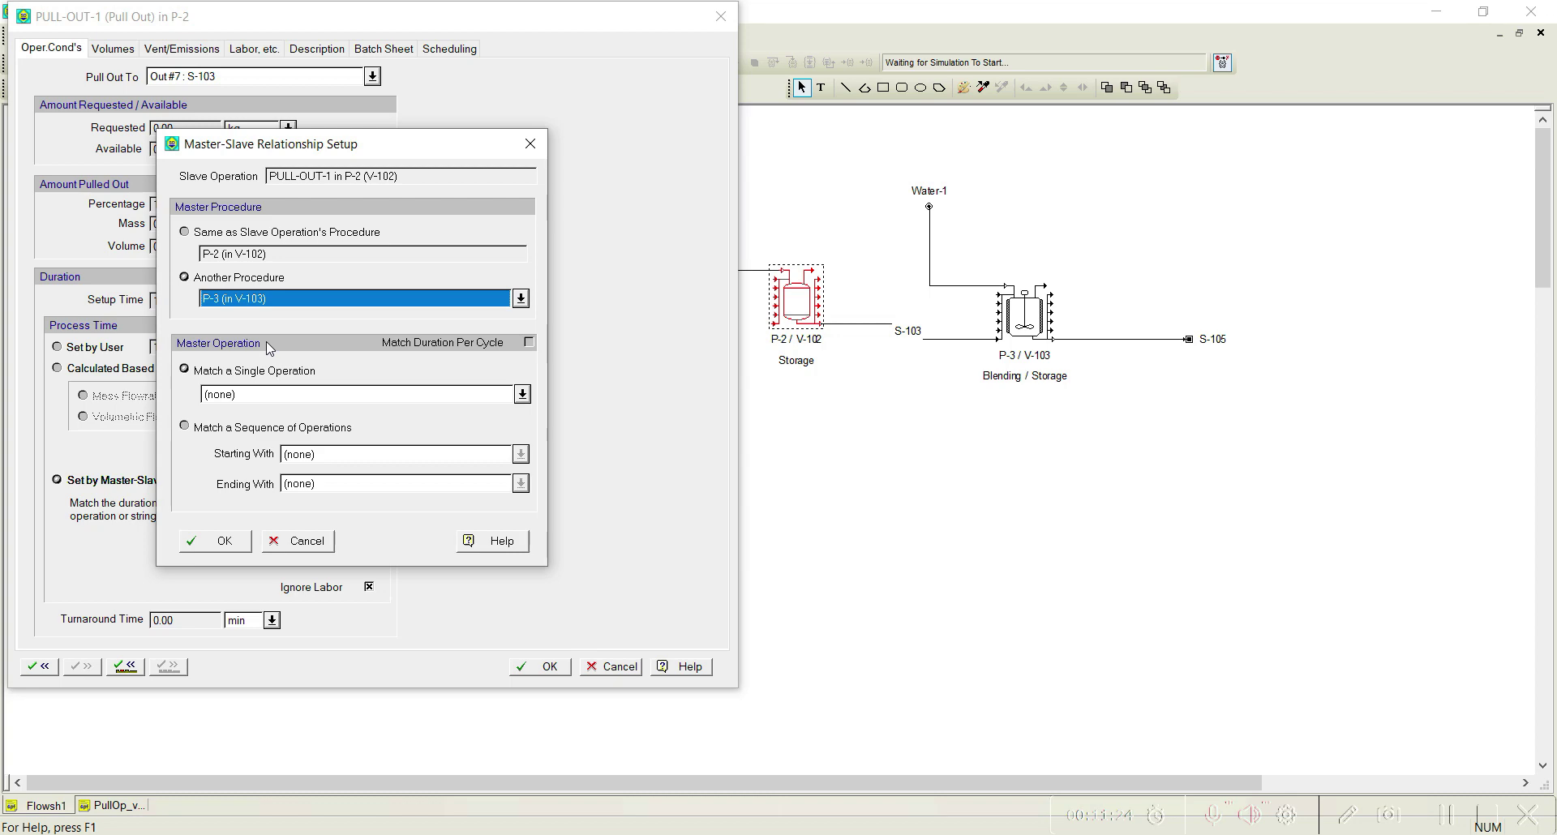
{"action": "left_click", "coordinate": [523, 395]}
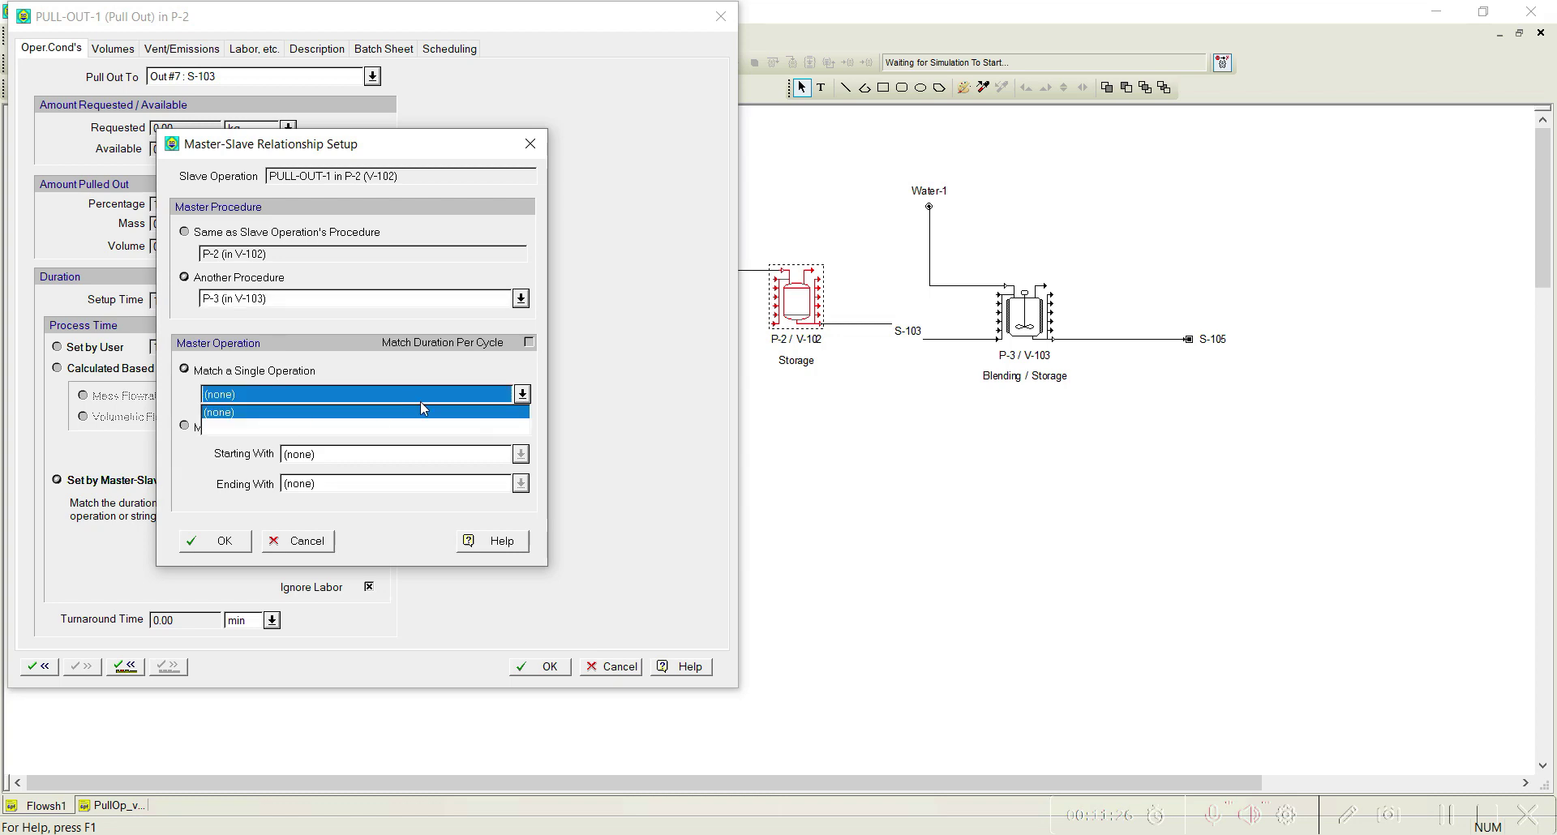
{"action": "left_click", "coordinate": [316, 542]}
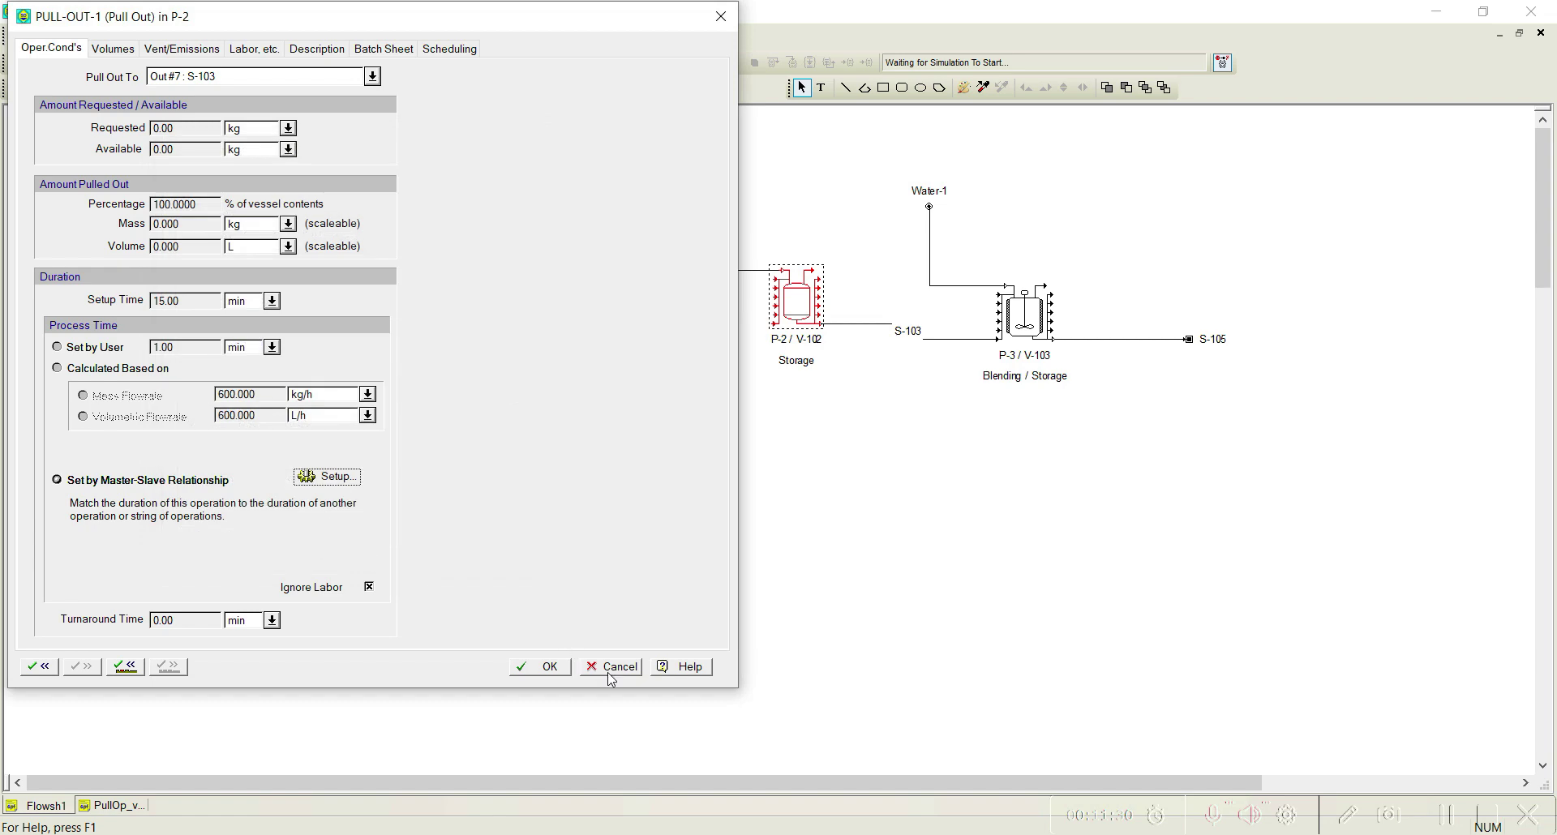
{"action": "left_click", "coordinate": [613, 669]}
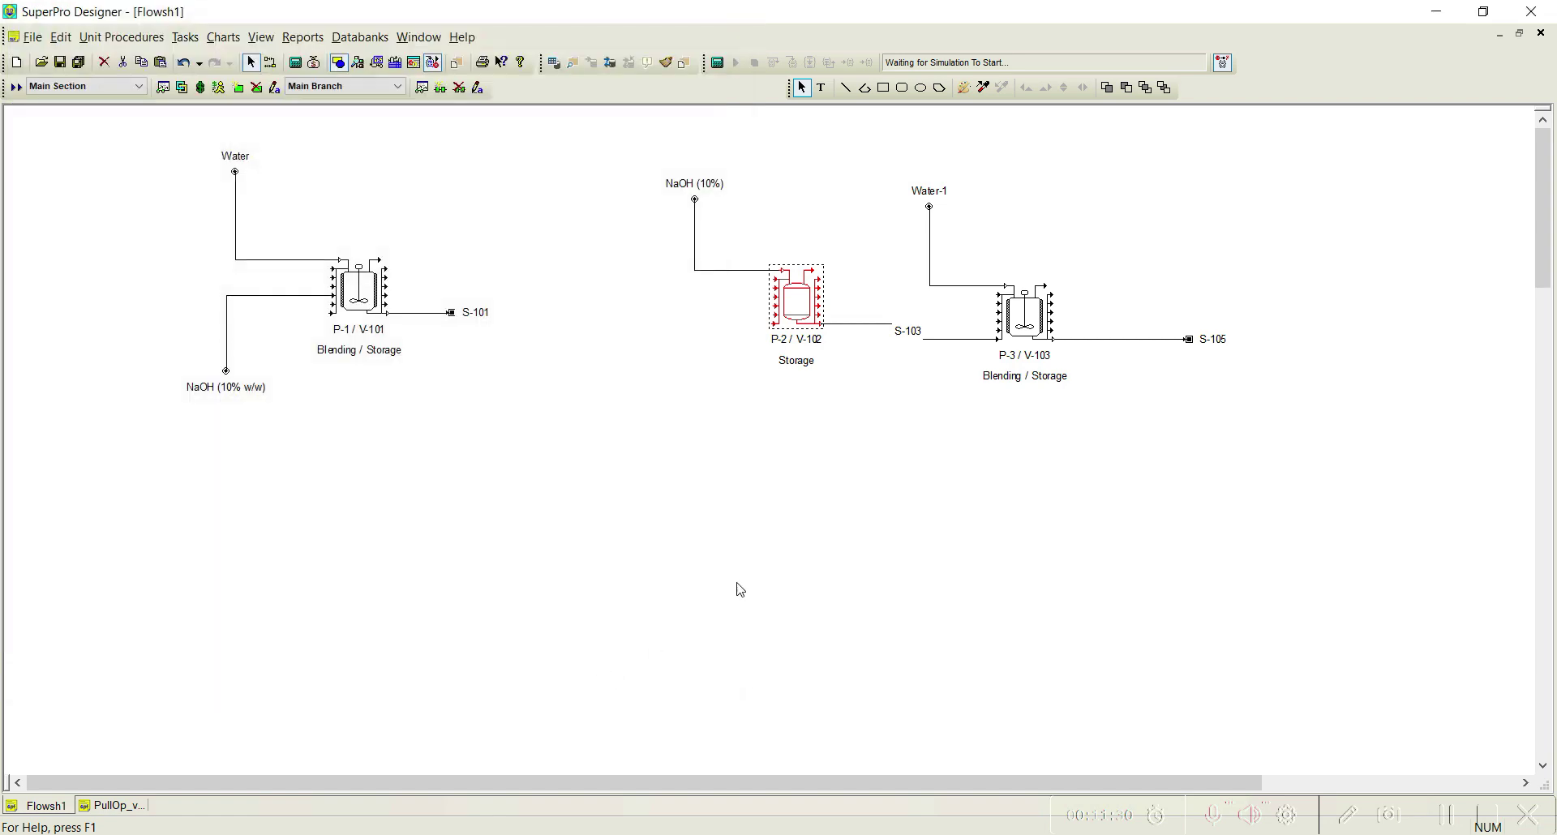
- Add a Charge operation followed by a Pull In operation to P-3's operation sequence
{"action": "right_click", "coordinate": [1026, 322]}
{"action": "left_click", "coordinate": [1082, 338]}
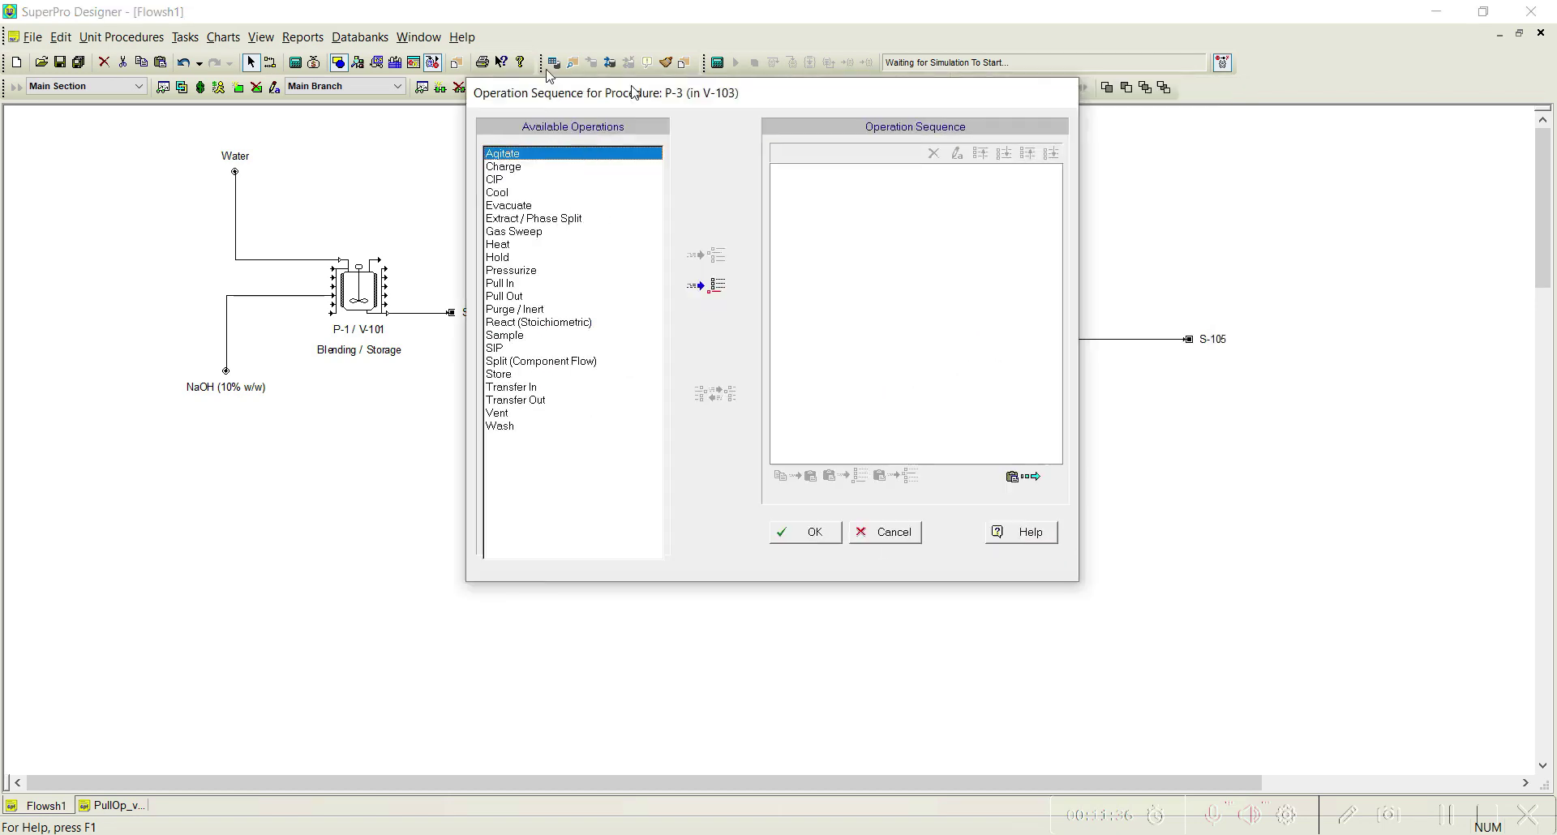
{"action": "left_click_drag", "start_coordinate": [634, 92], "coordinate": [406, 48]}
{"action": "left_click", "coordinate": [299, 123]}
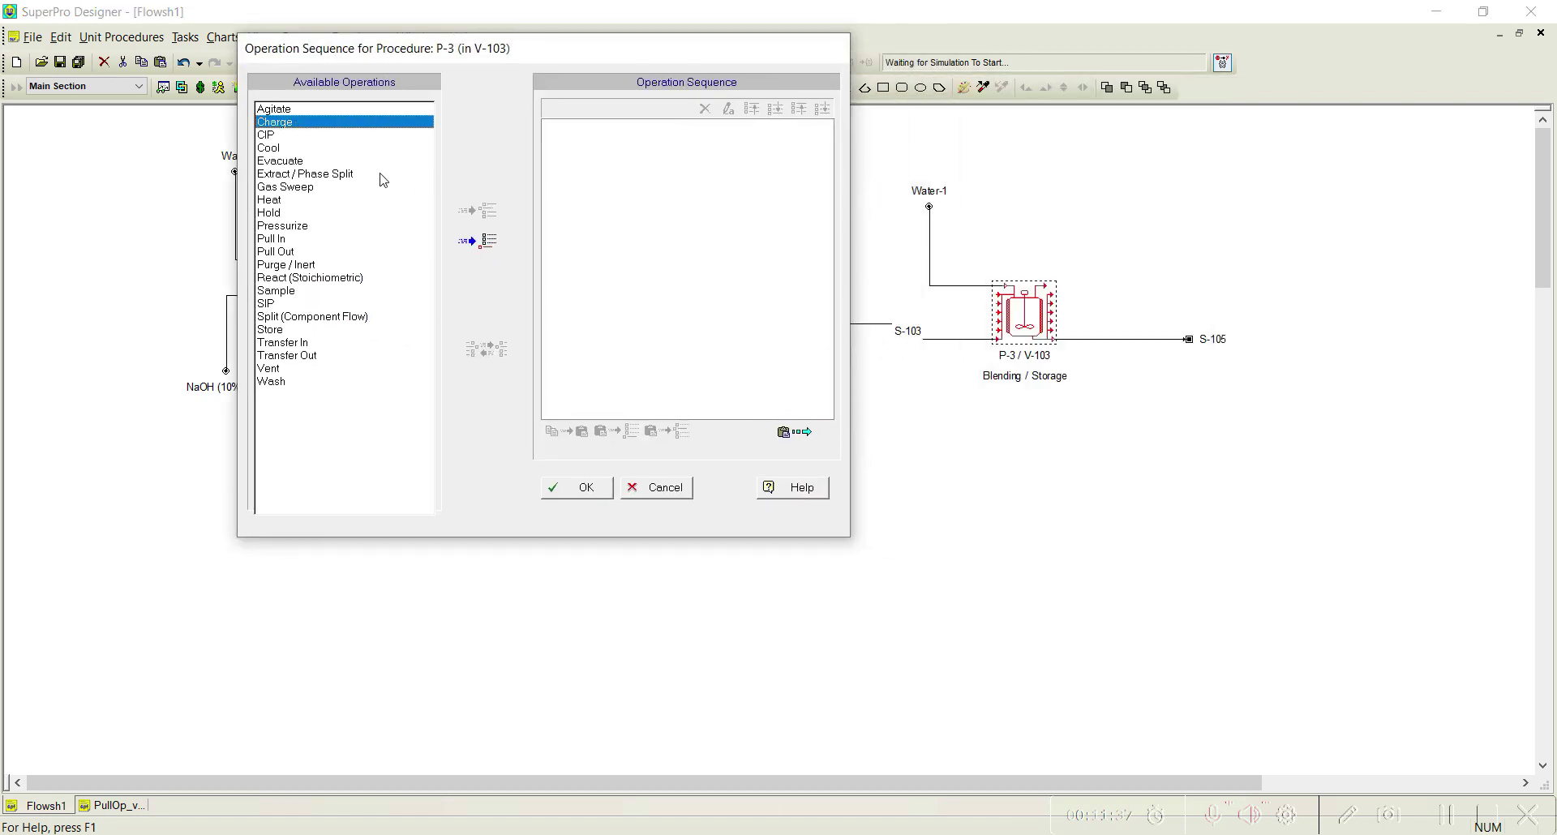
{"action": "left_click", "coordinate": [471, 243]}
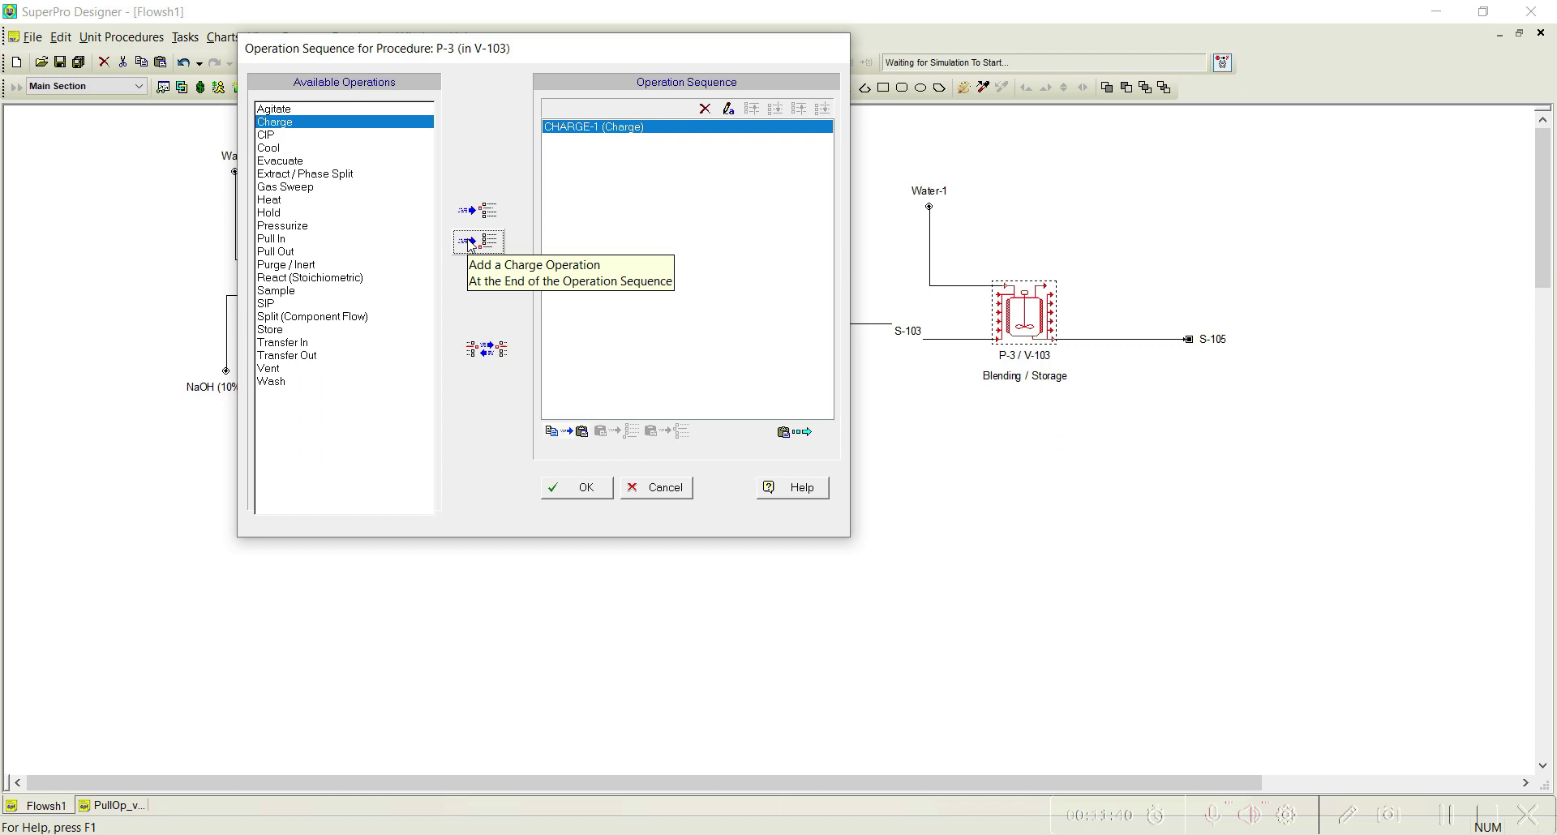
{"action": "left_click", "coordinate": [276, 239]}
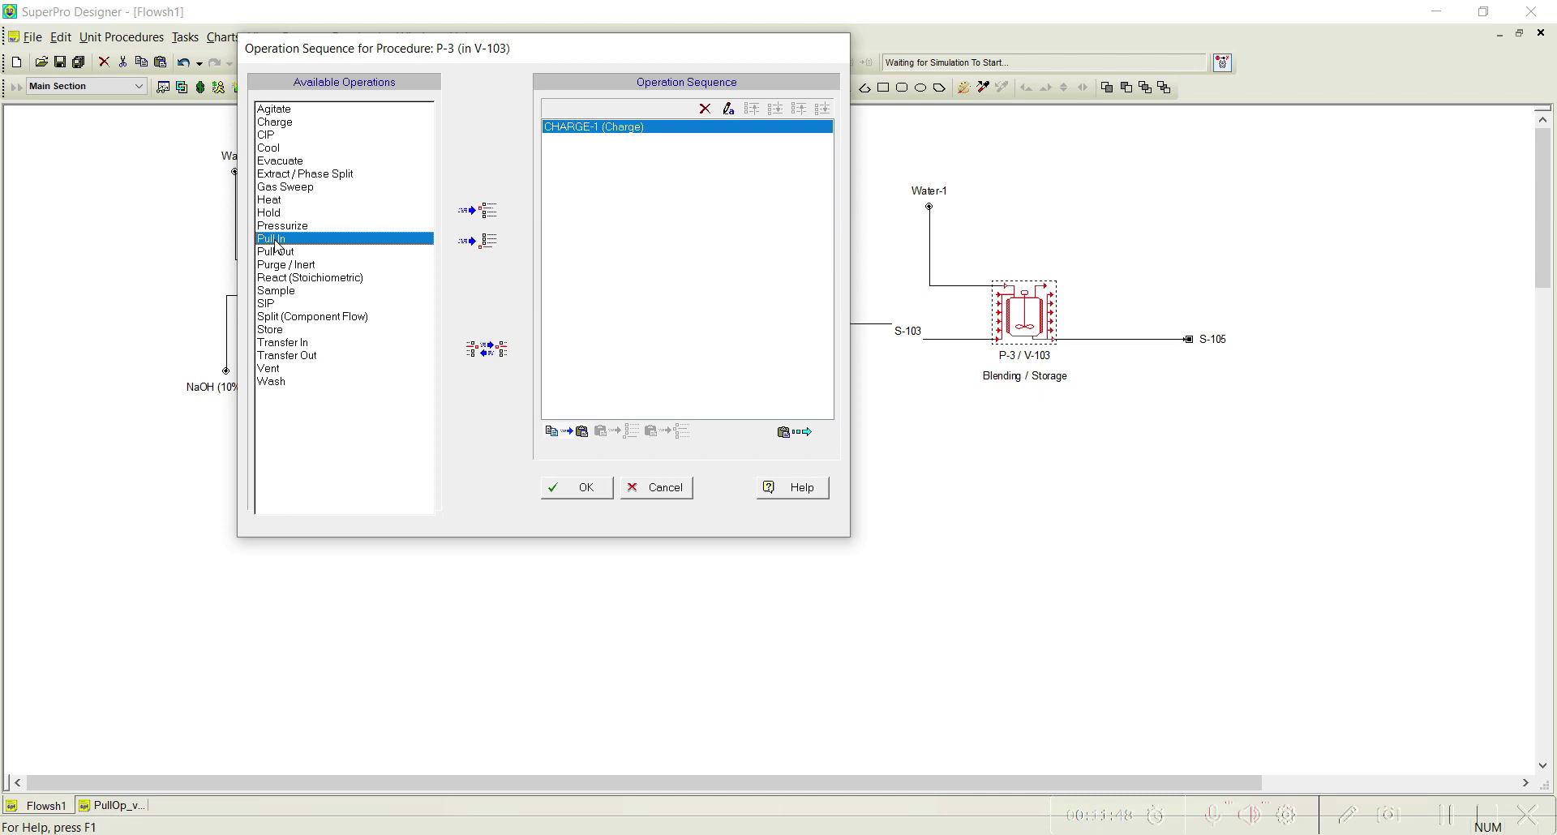
{"action": "left_click", "coordinate": [479, 241]}
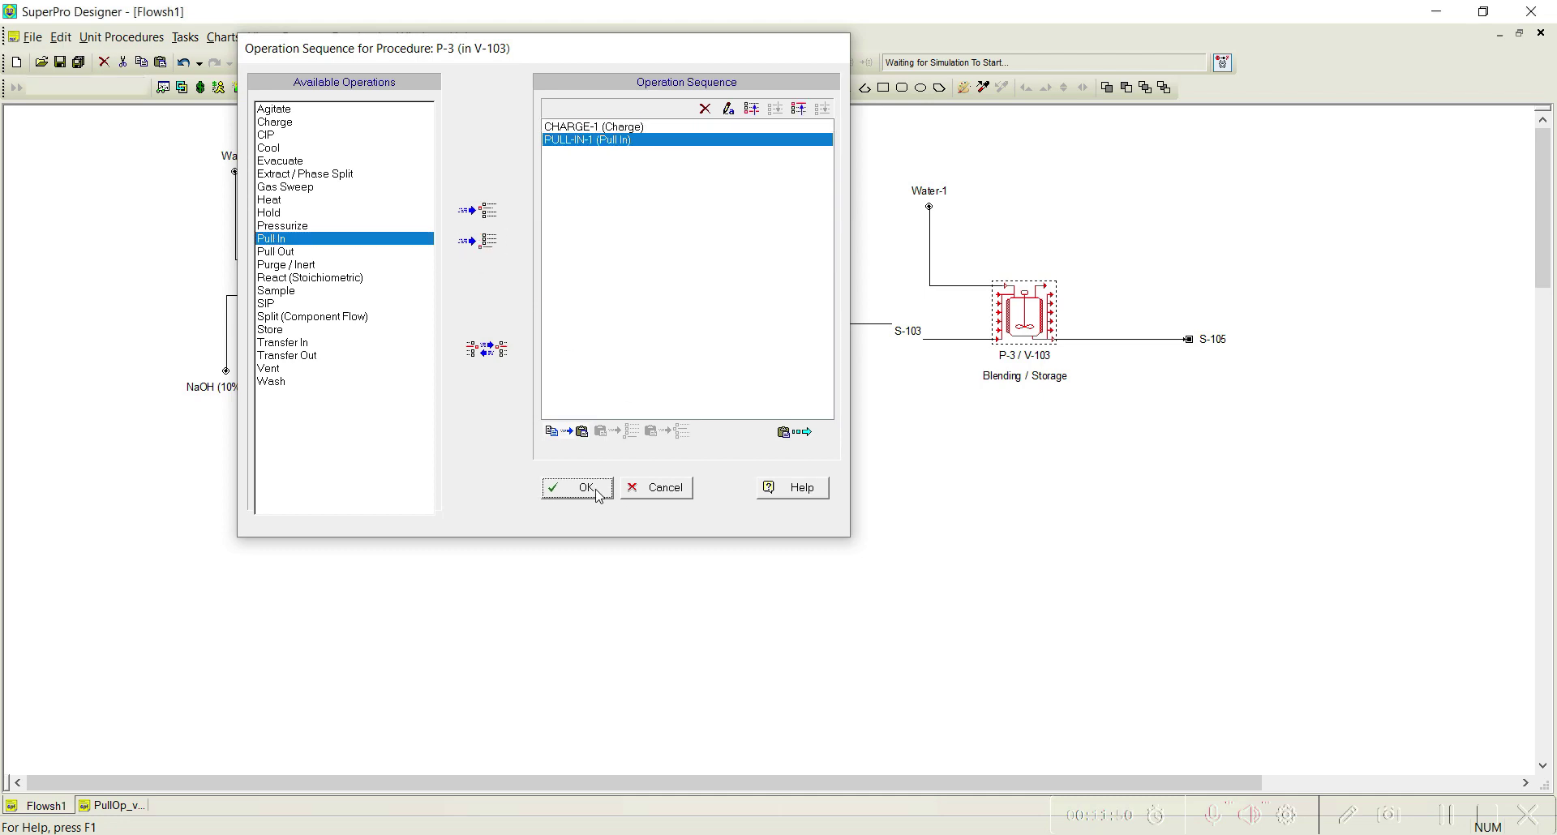
{"action": "left_click", "coordinate": [596, 491]}
- Set the Pull Out operation in P-2 to pull out to output stream S-103
{"action": "right_click", "coordinate": [807, 308]}
{"action": "mouse_move", "coordinate": [882, 341]}
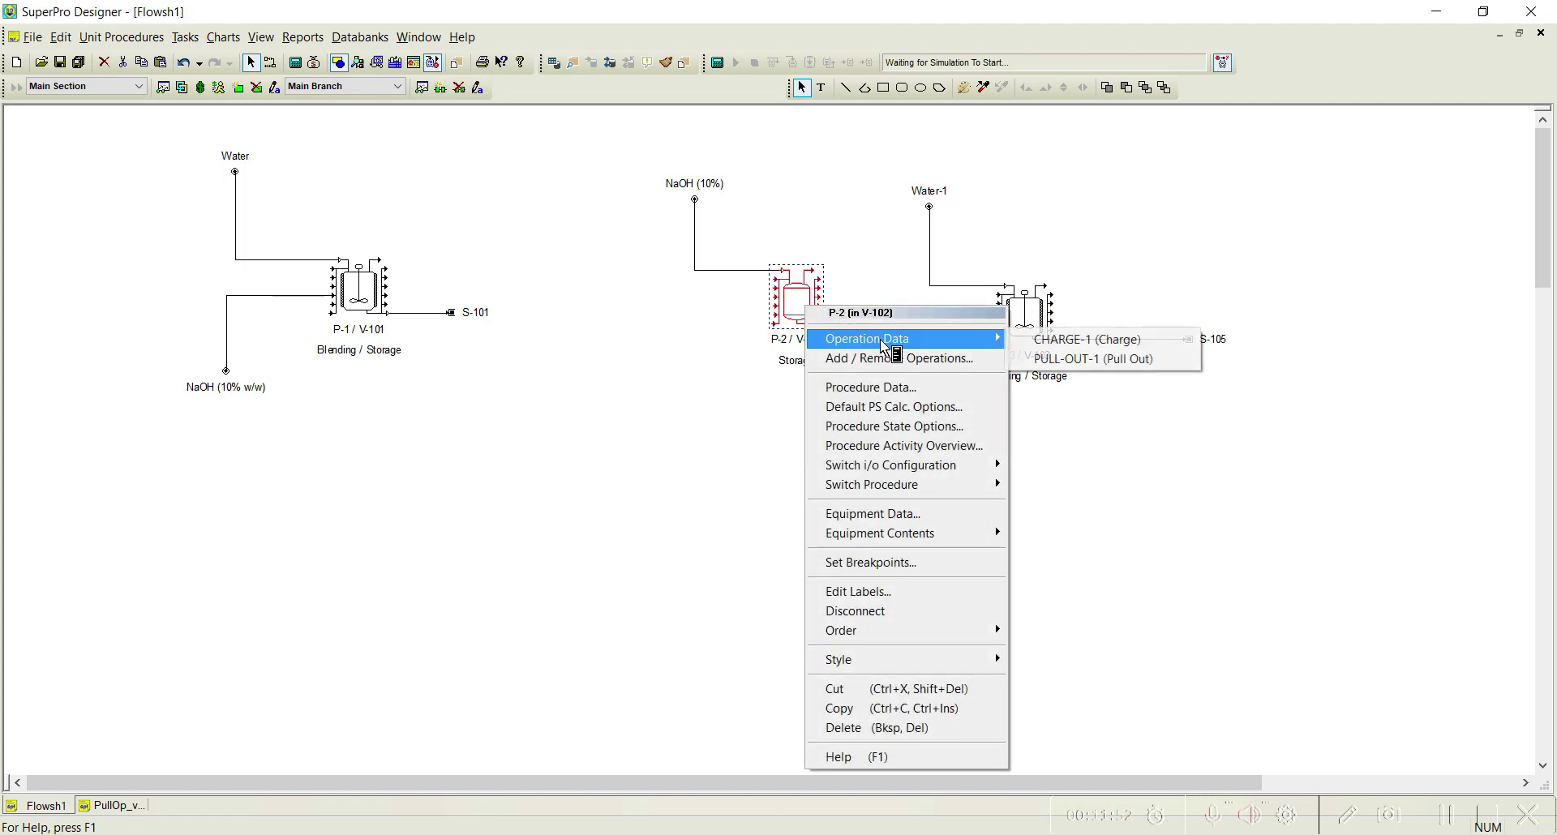
{"action": "left_click", "coordinate": [1045, 344]}
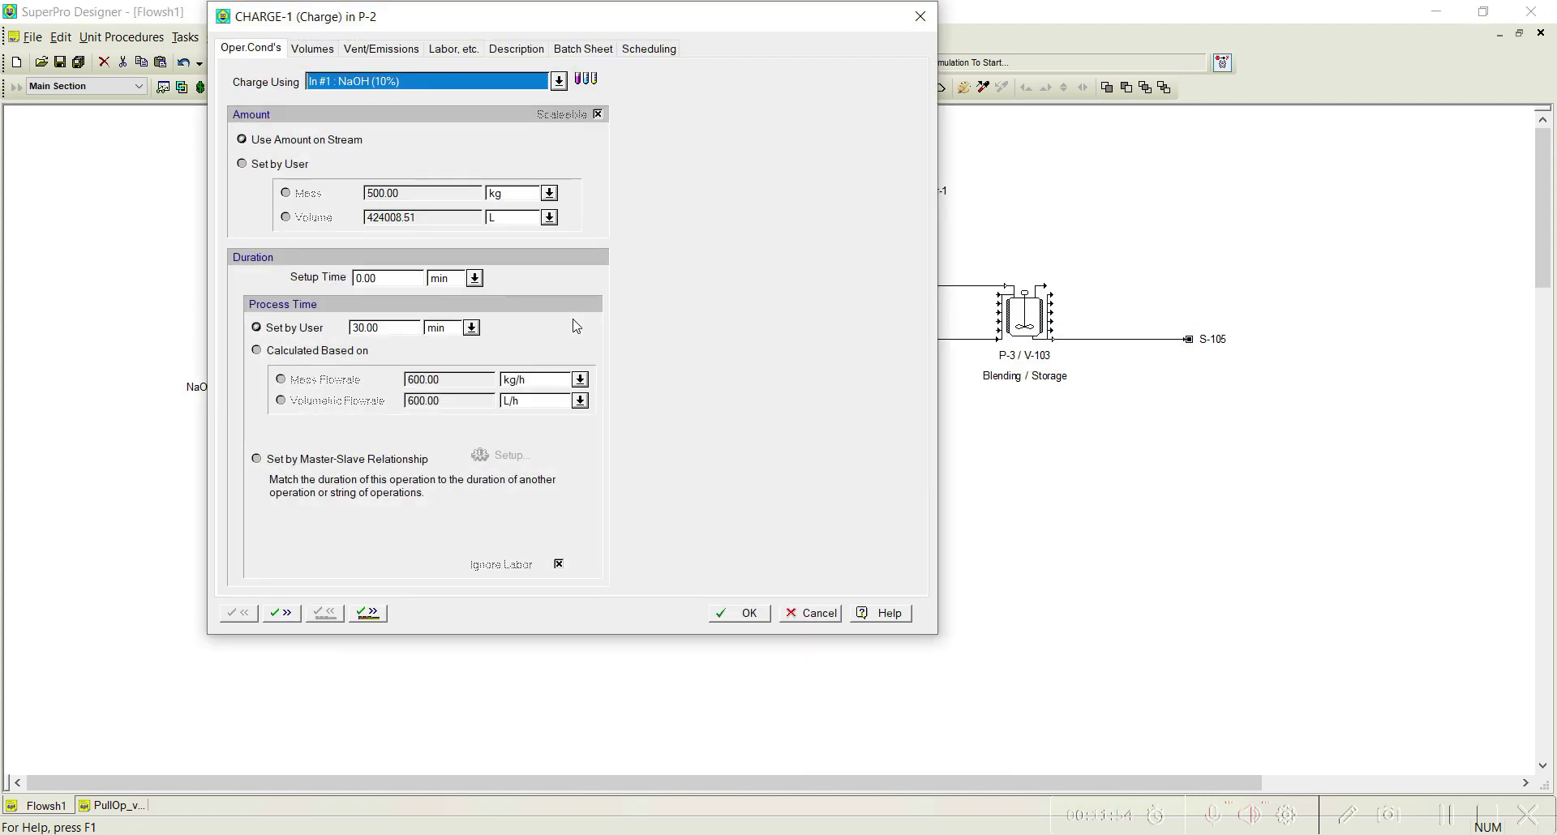
{"action": "left_click", "coordinate": [367, 613]}
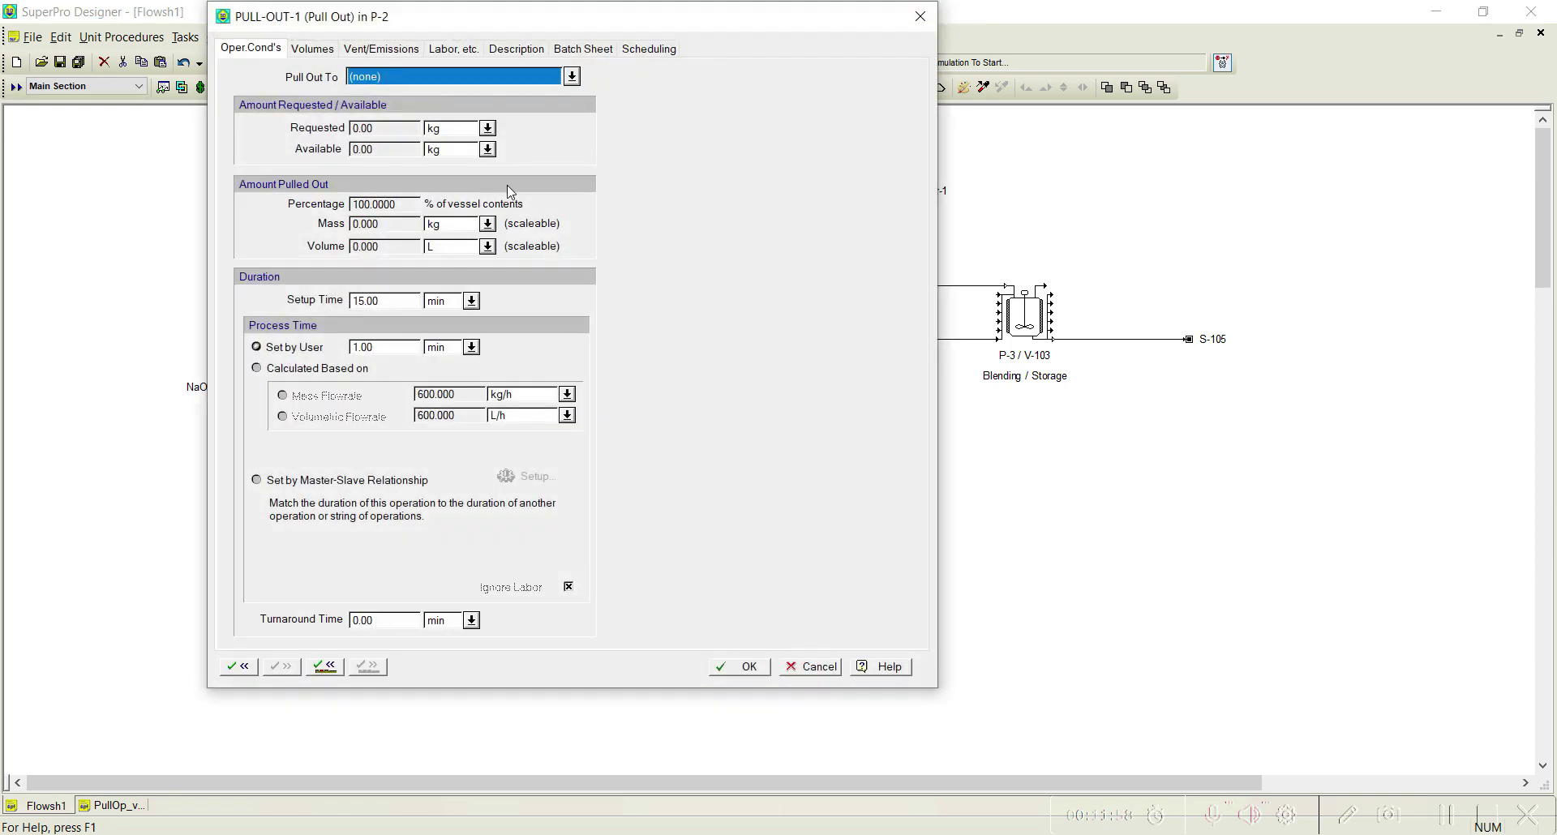
{"action": "left_click", "coordinate": [572, 77]}
{"action": "left_click", "coordinate": [407, 172]}
- Match the Pull Out duration to the single operation PULL-IN-1 in procedure P-3 through a master-slave relationship
{"action": "left_click", "coordinate": [332, 483]}
{"action": "left_click_drag", "start_coordinate": [436, 24], "coordinate": [277, 33]}
{"action": "left_click", "coordinate": [366, 486]}
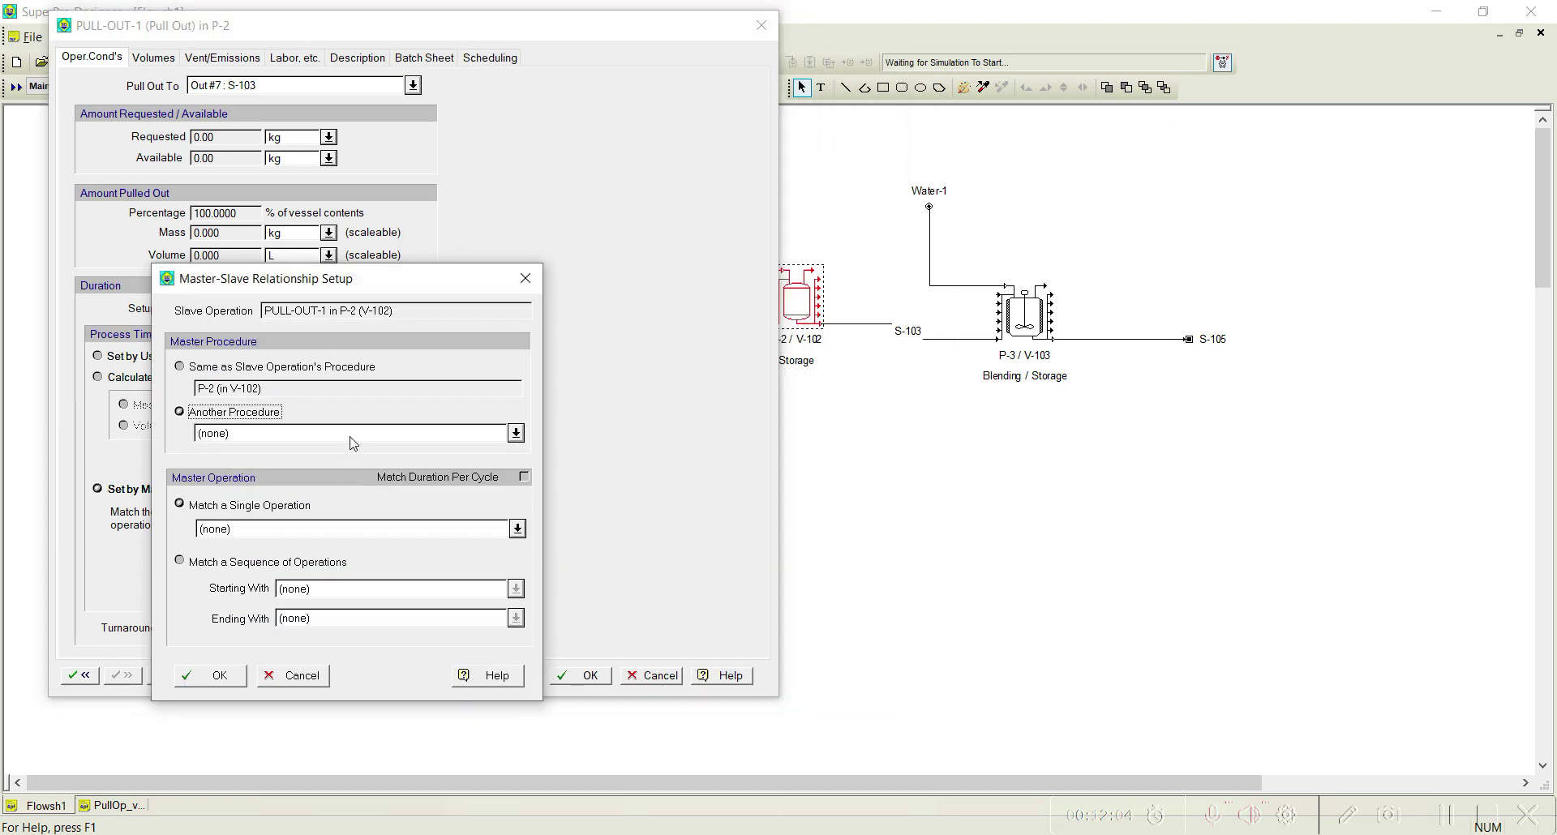
{"action": "left_click", "coordinate": [516, 433]}
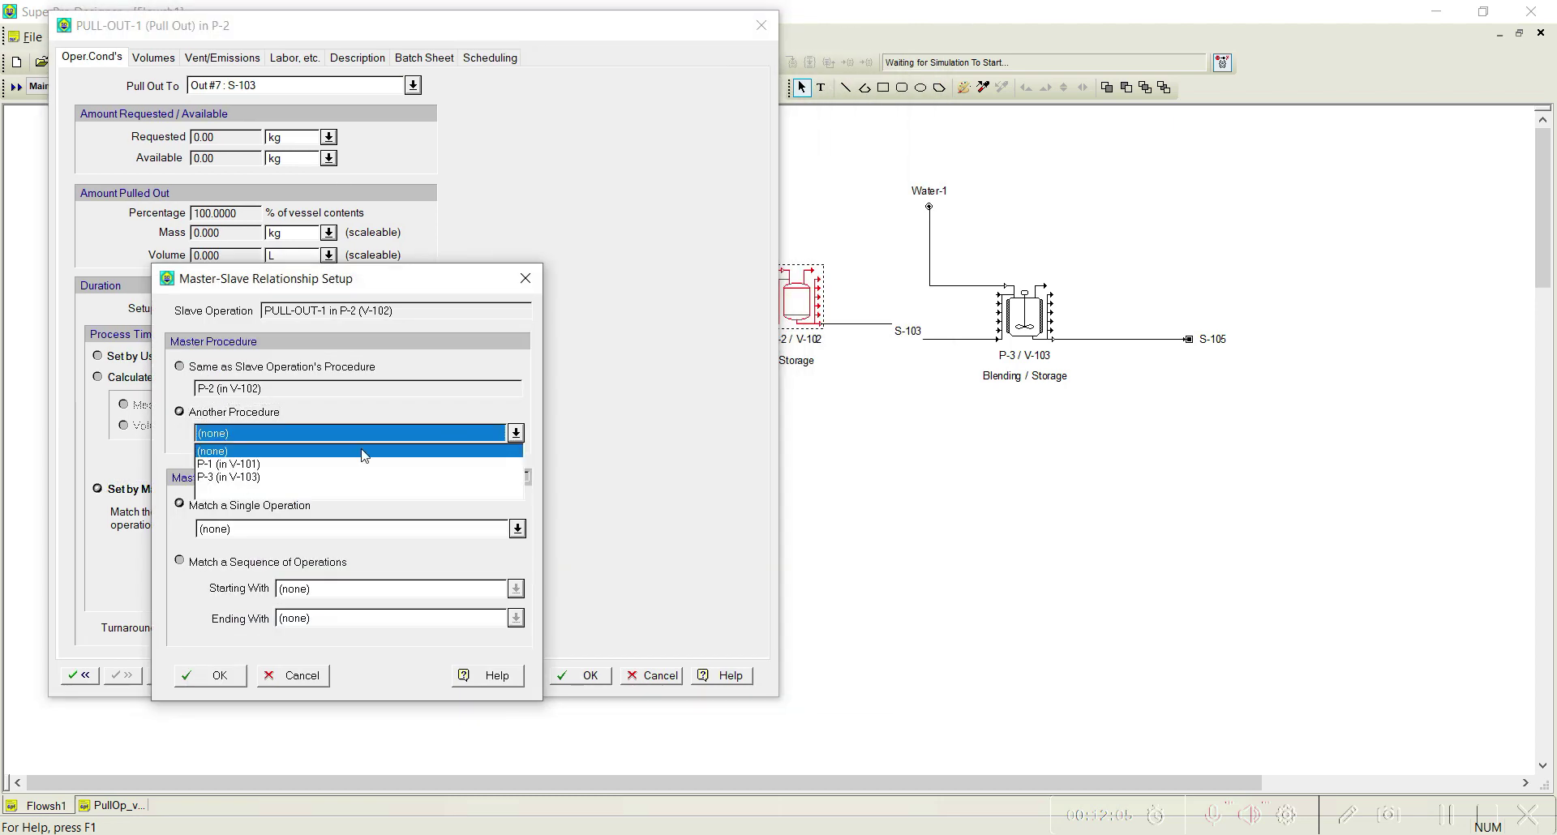
{"action": "left_click", "coordinate": [259, 484]}
{"action": "left_click", "coordinate": [517, 529]}
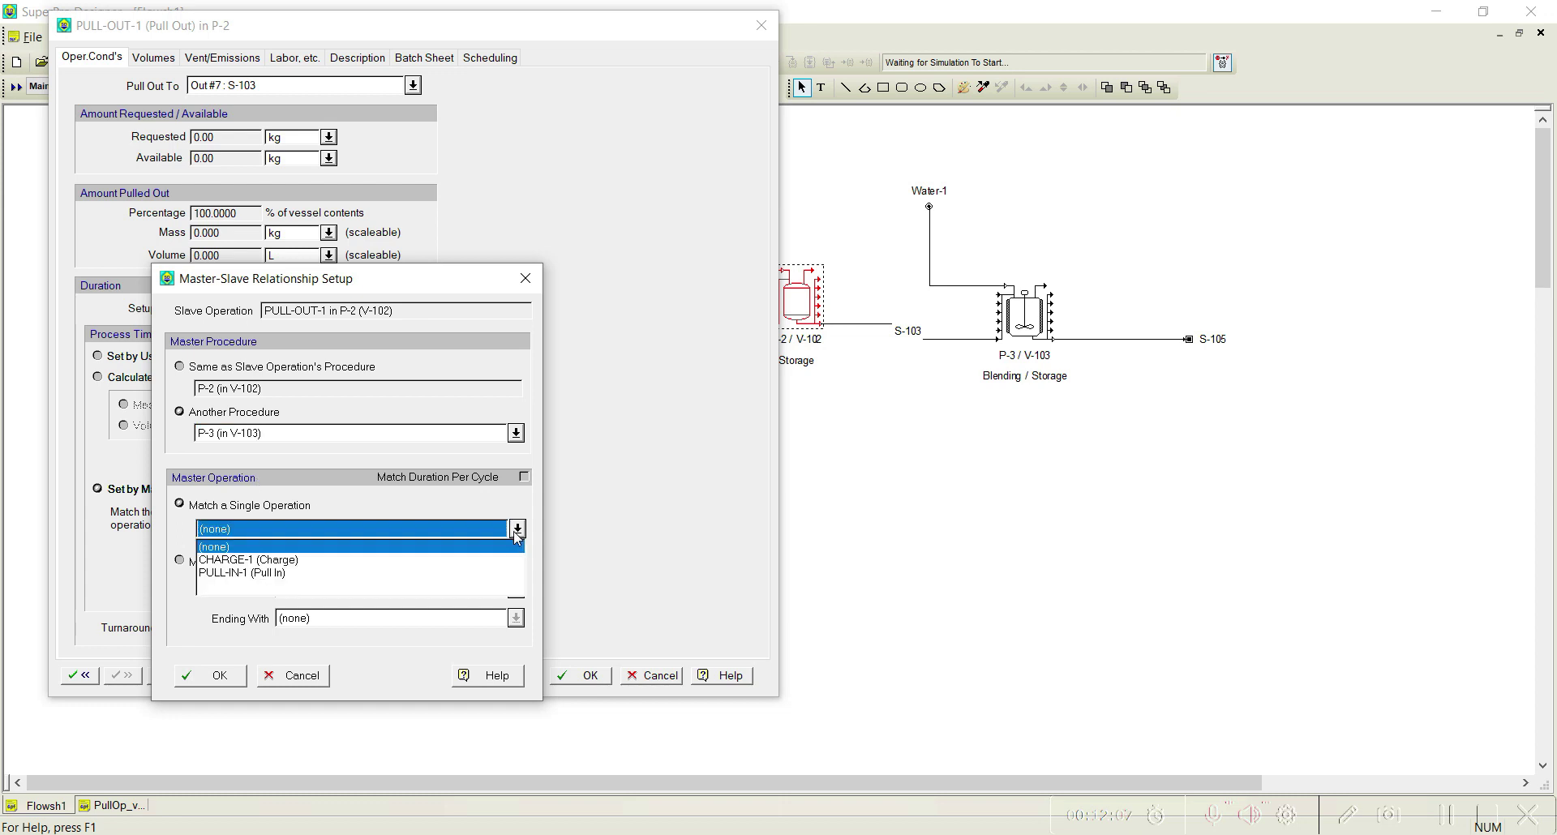
{"action": "left_click", "coordinate": [259, 573]}
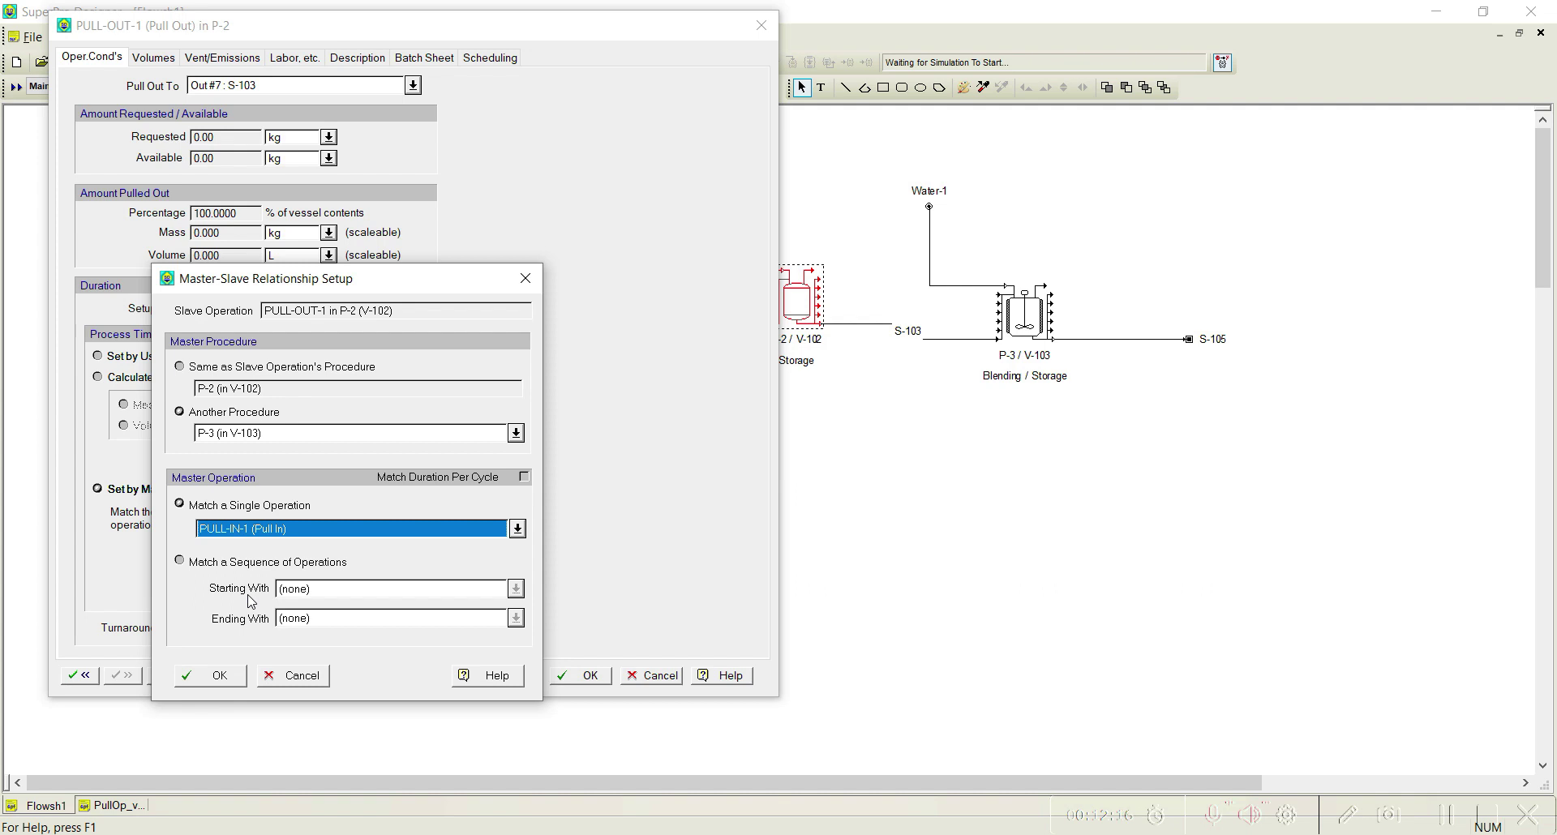
{"action": "left_click", "coordinate": [218, 676]}
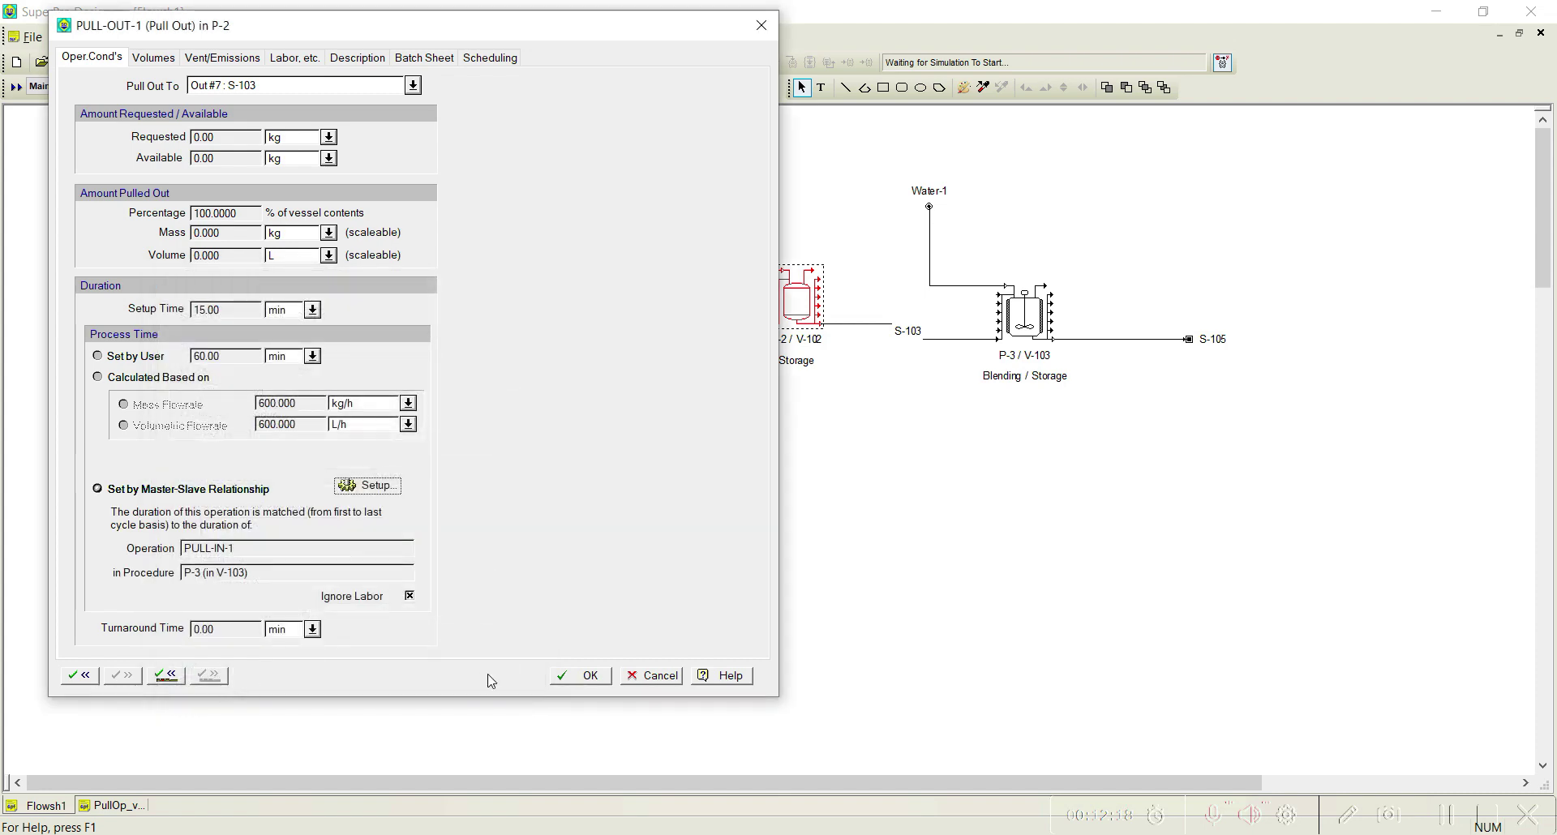
{"action": "left_click", "coordinate": [591, 684]}
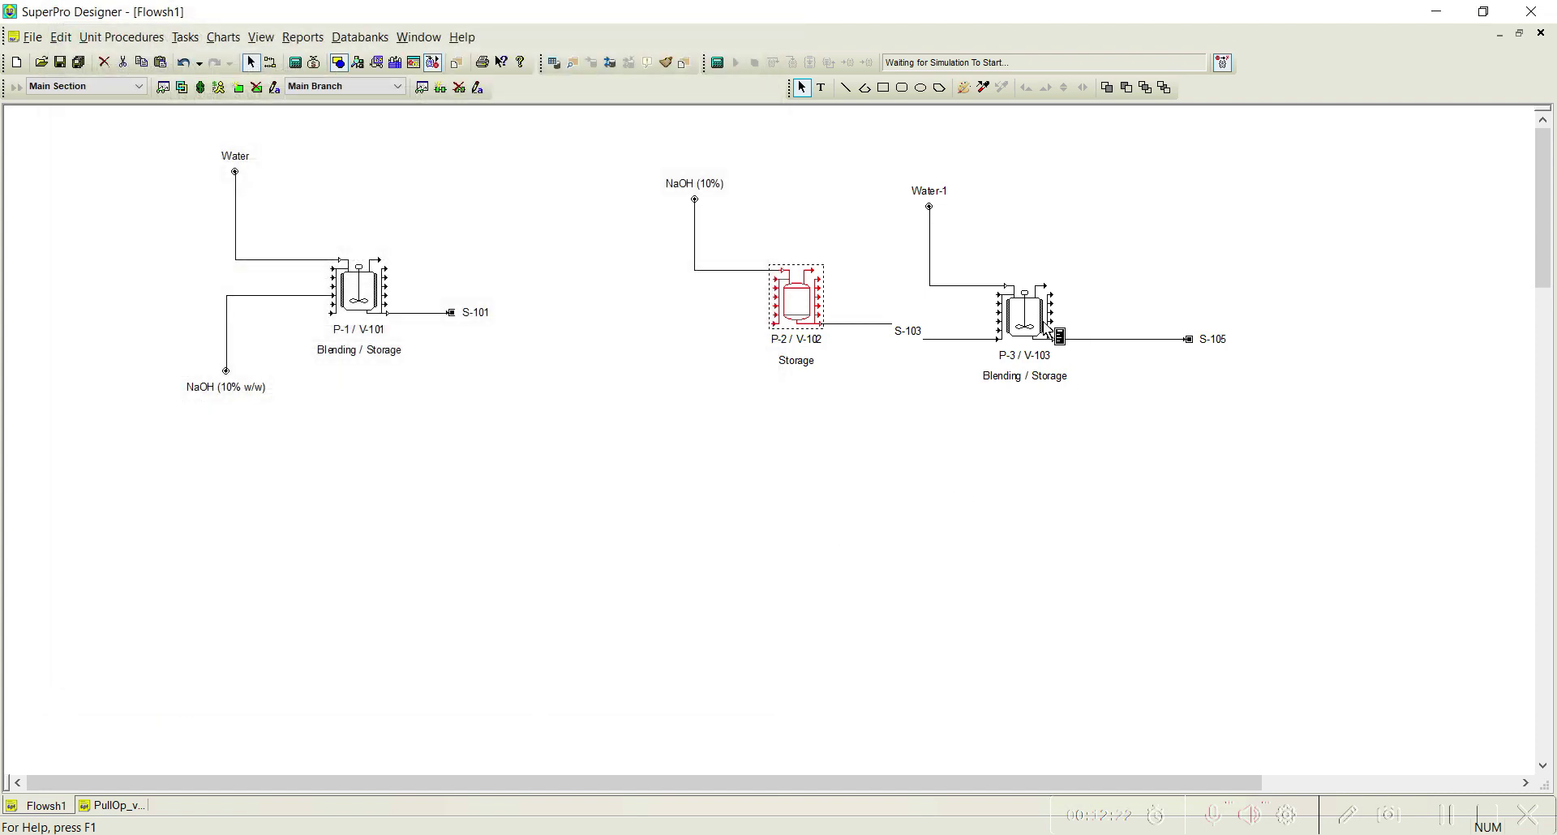
- Set the Charge operation in P-3 to charge from the Water-1 stream using the amount on the stream
{"action": "right_click", "coordinate": [1031, 324]}
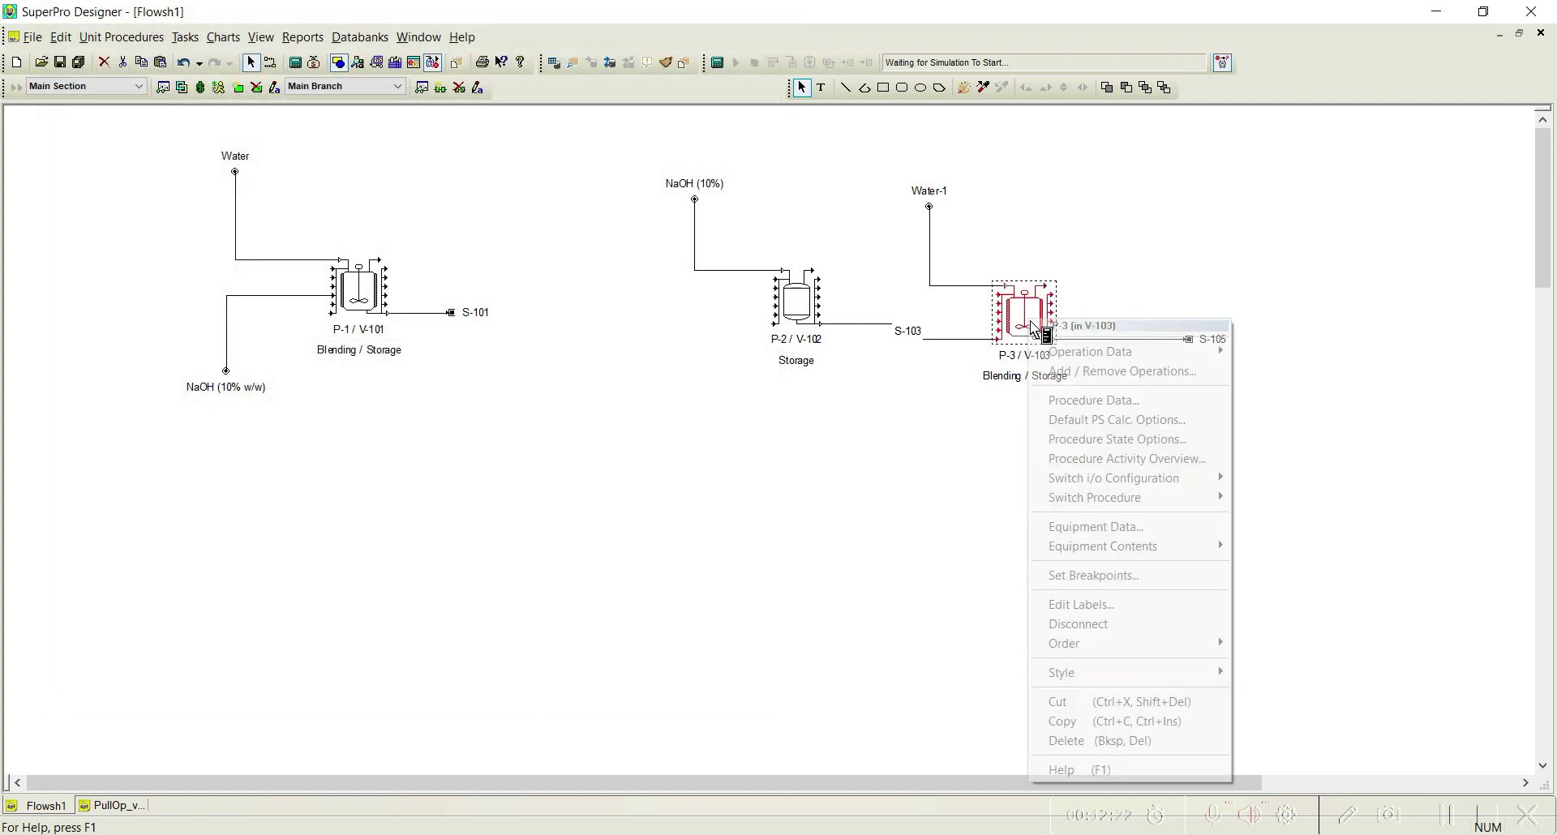
{"action": "mouse_move", "coordinate": [1141, 353]}
{"action": "left_click", "coordinate": [1267, 350]}
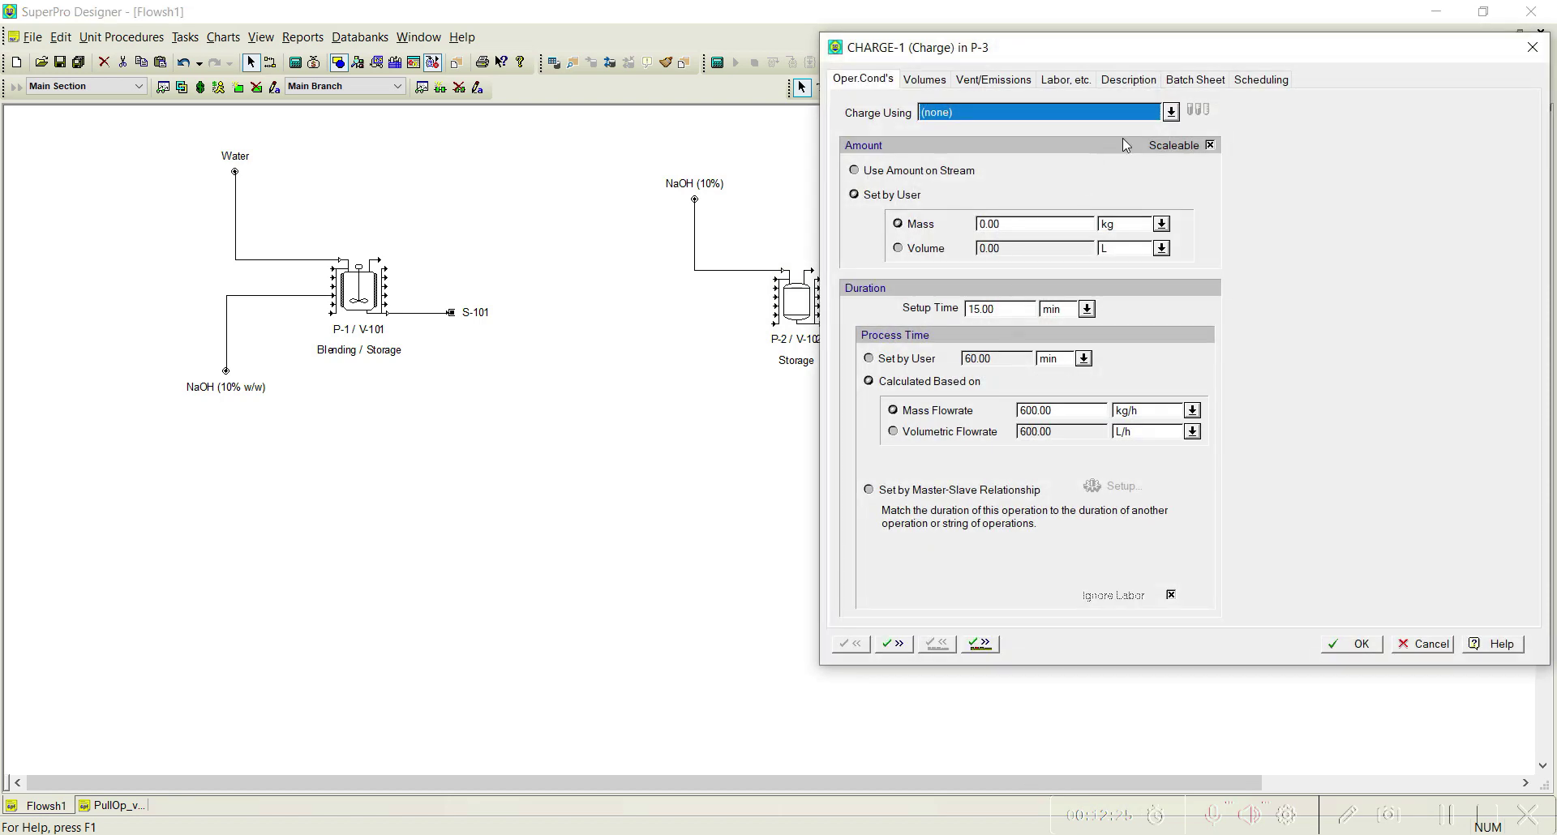
{"action": "left_click", "coordinate": [1171, 112]}
{"action": "left_click", "coordinate": [980, 145]}
{"action": "left_click", "coordinate": [912, 172]}
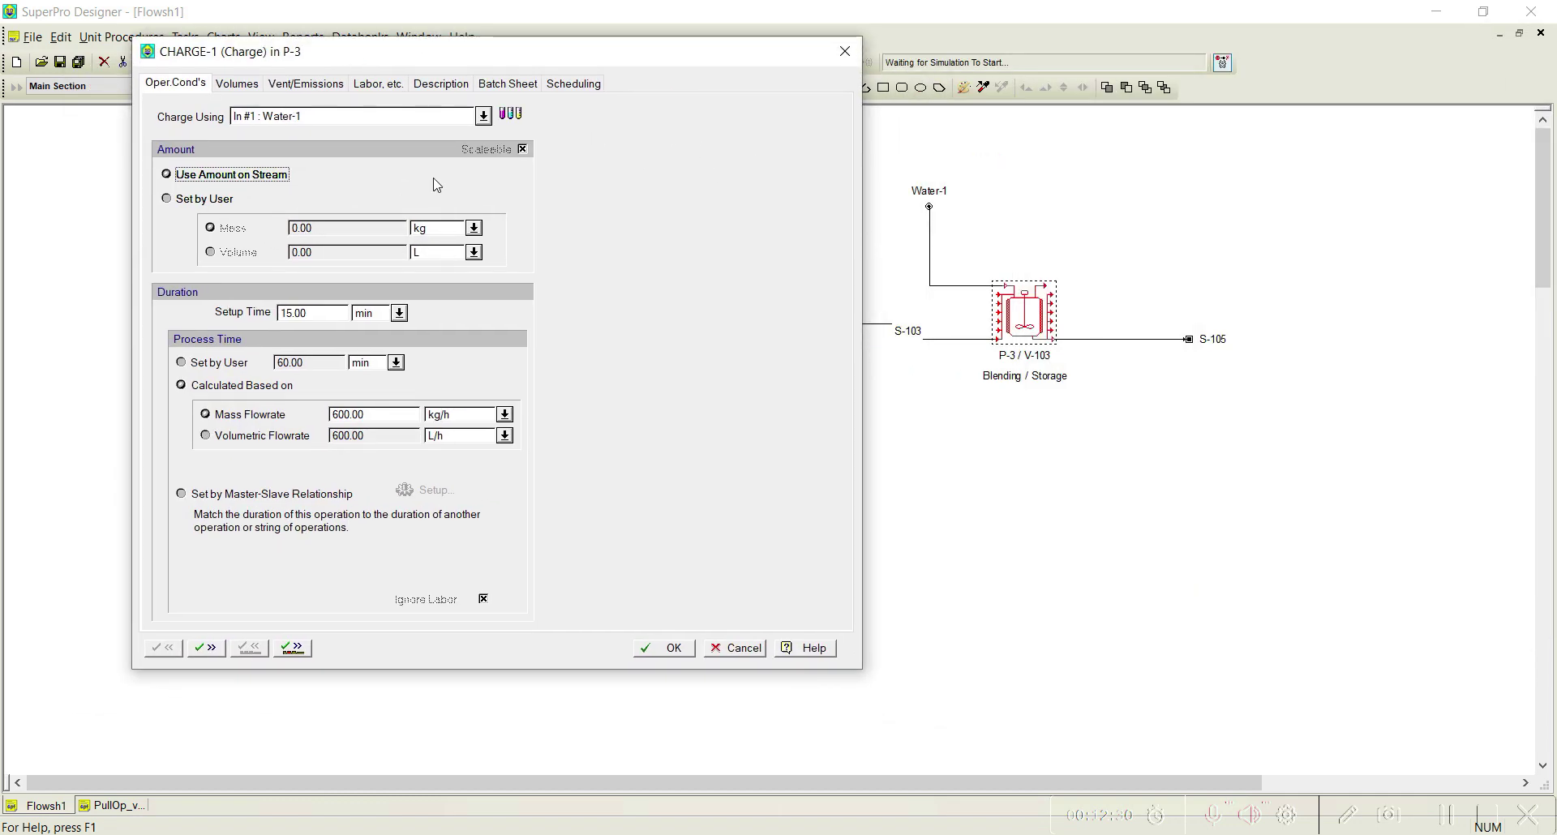
- Define the Water-1 stream as pure Water with a volumetric flow of 1000 L/batch
{"action": "left_click", "coordinate": [510, 113]}
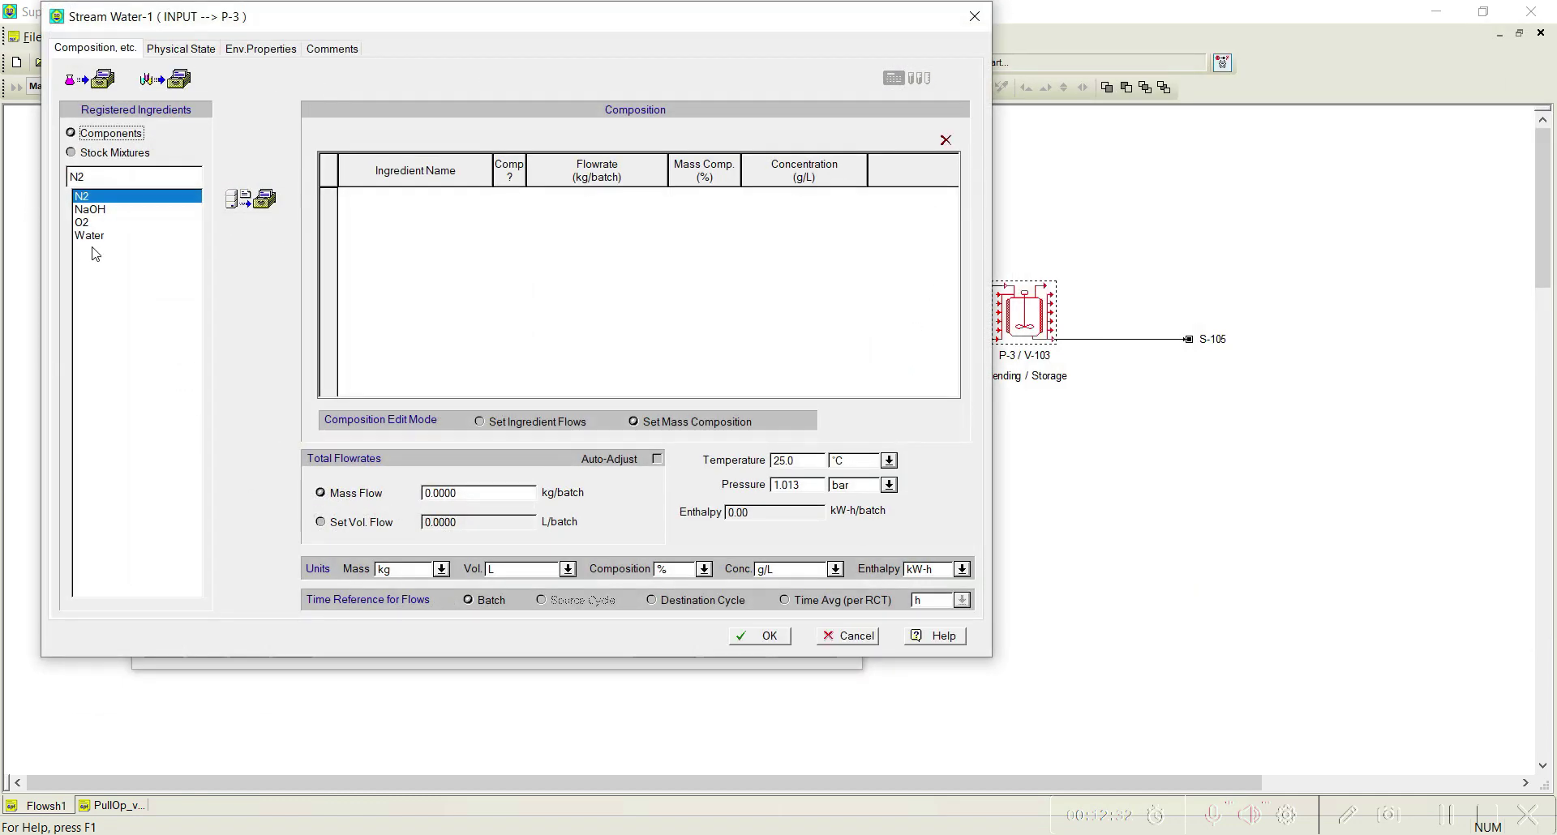
{"action": "left_click", "coordinate": [91, 236]}
{"action": "left_click", "coordinate": [251, 199]}
{"action": "left_click", "coordinate": [462, 494]}
{"action": "left_click", "coordinate": [468, 522]}
{"action": "type", "text": "1000"}
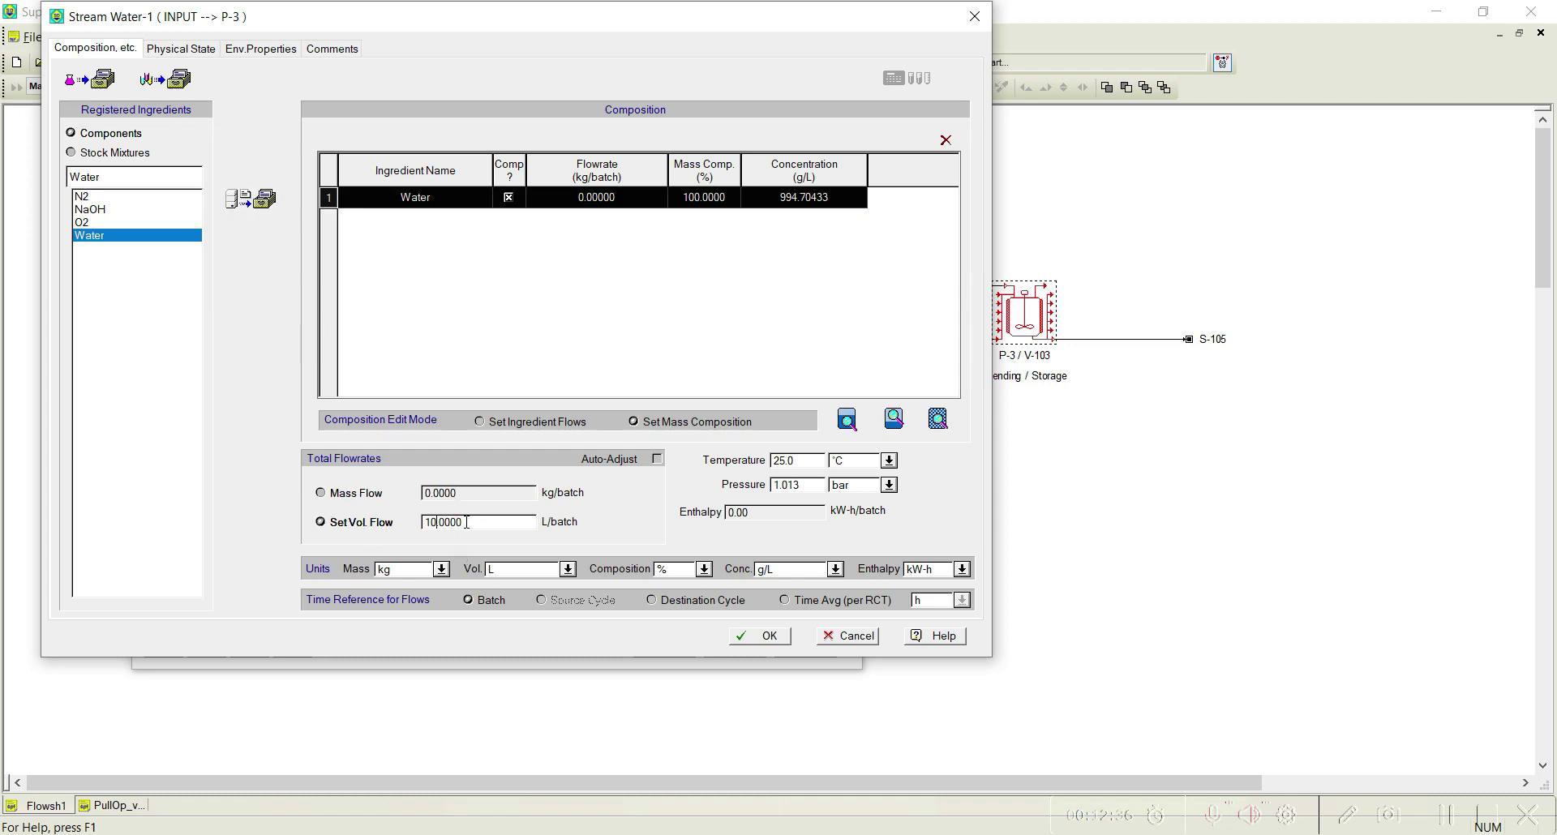
{"action": "left_click", "coordinate": [756, 637]}
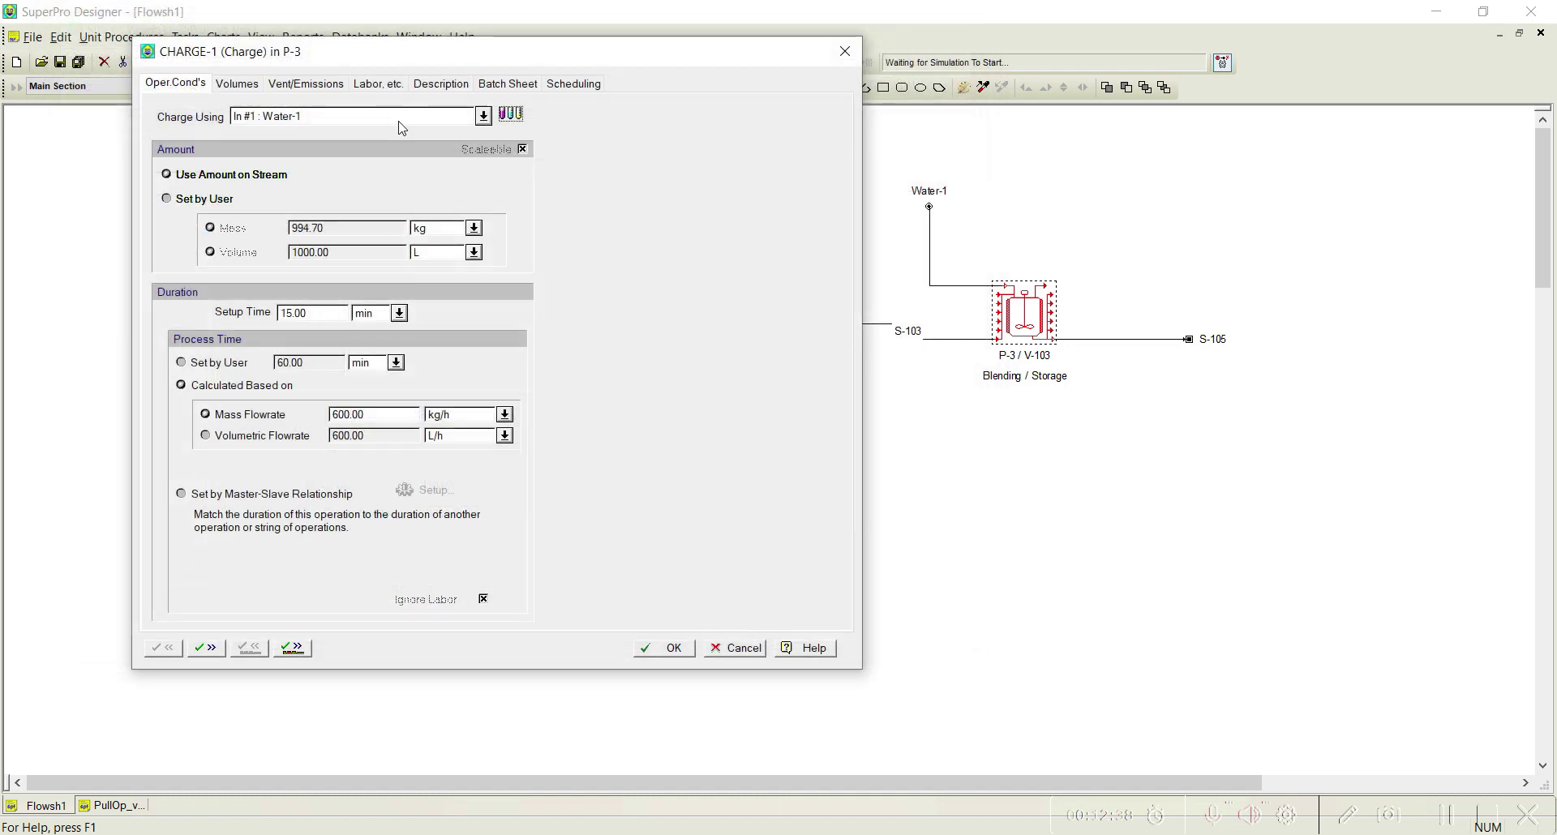
- Set P-3's Charge operation to a 0 min setup time and a 30 min user-set process time
{"action": "double_click", "coordinate": [296, 313]}
{"action": "type", "text": "0"}
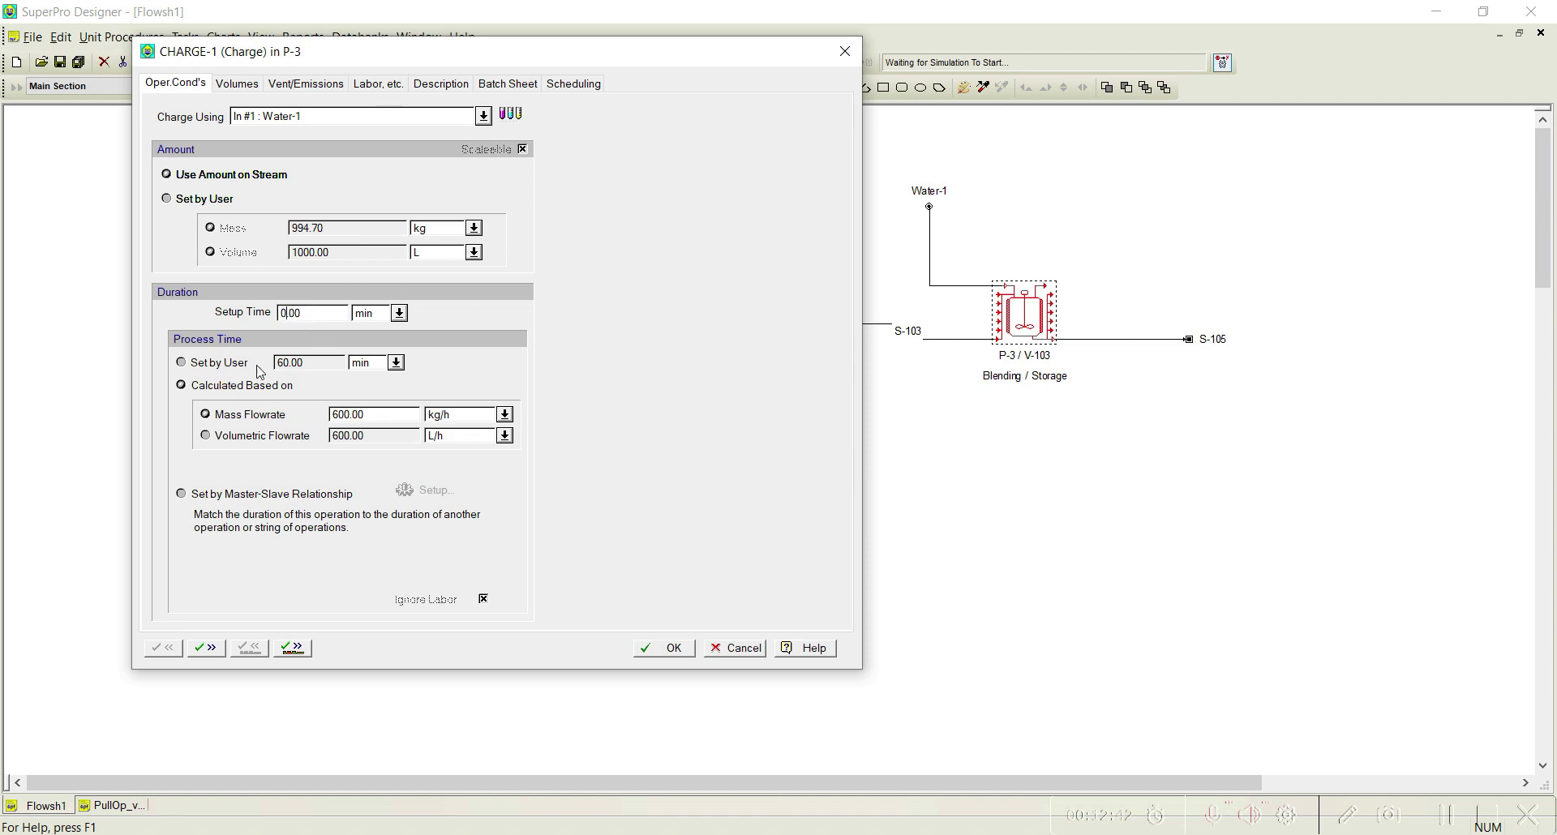
{"action": "left_click", "coordinate": [232, 364]}
{"action": "double_click", "coordinate": [285, 363]}
{"action": "type", "text": "30"}
{"action": "left_click", "coordinate": [292, 648]}
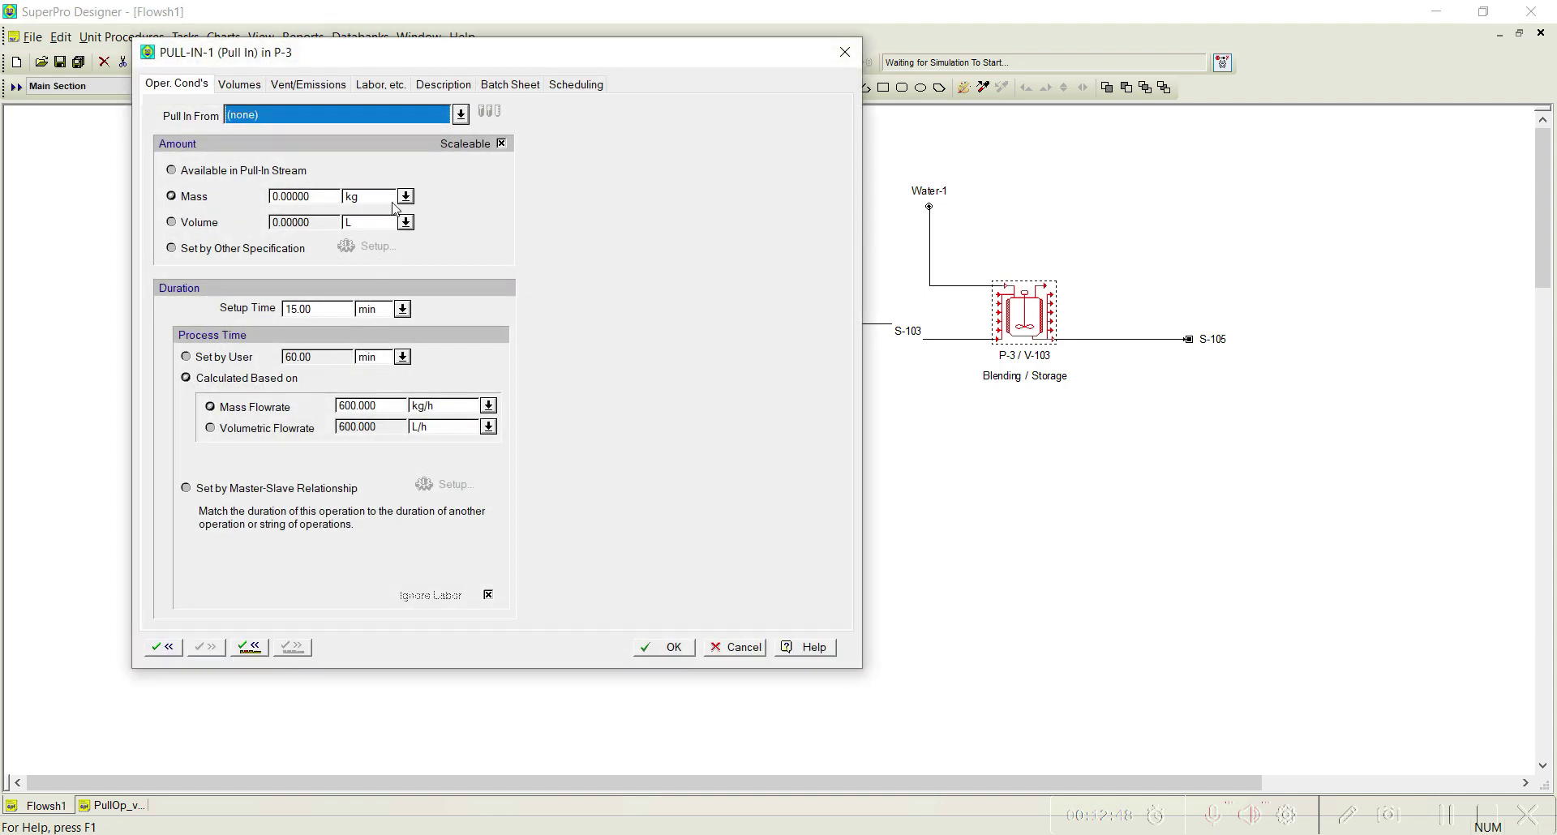
- Set P-3's Pull In operation to pull from stream S-103 with its amount set by other specification
{"action": "left_click", "coordinate": [461, 116]}
{"action": "left_click", "coordinate": [284, 212]}
{"action": "left_click", "coordinate": [206, 257]}
- Specify the Pull In amount by a final NaOH concentration of 23 g/L and accept the P-3 operation settings
{"action": "left_click", "coordinate": [377, 250]}
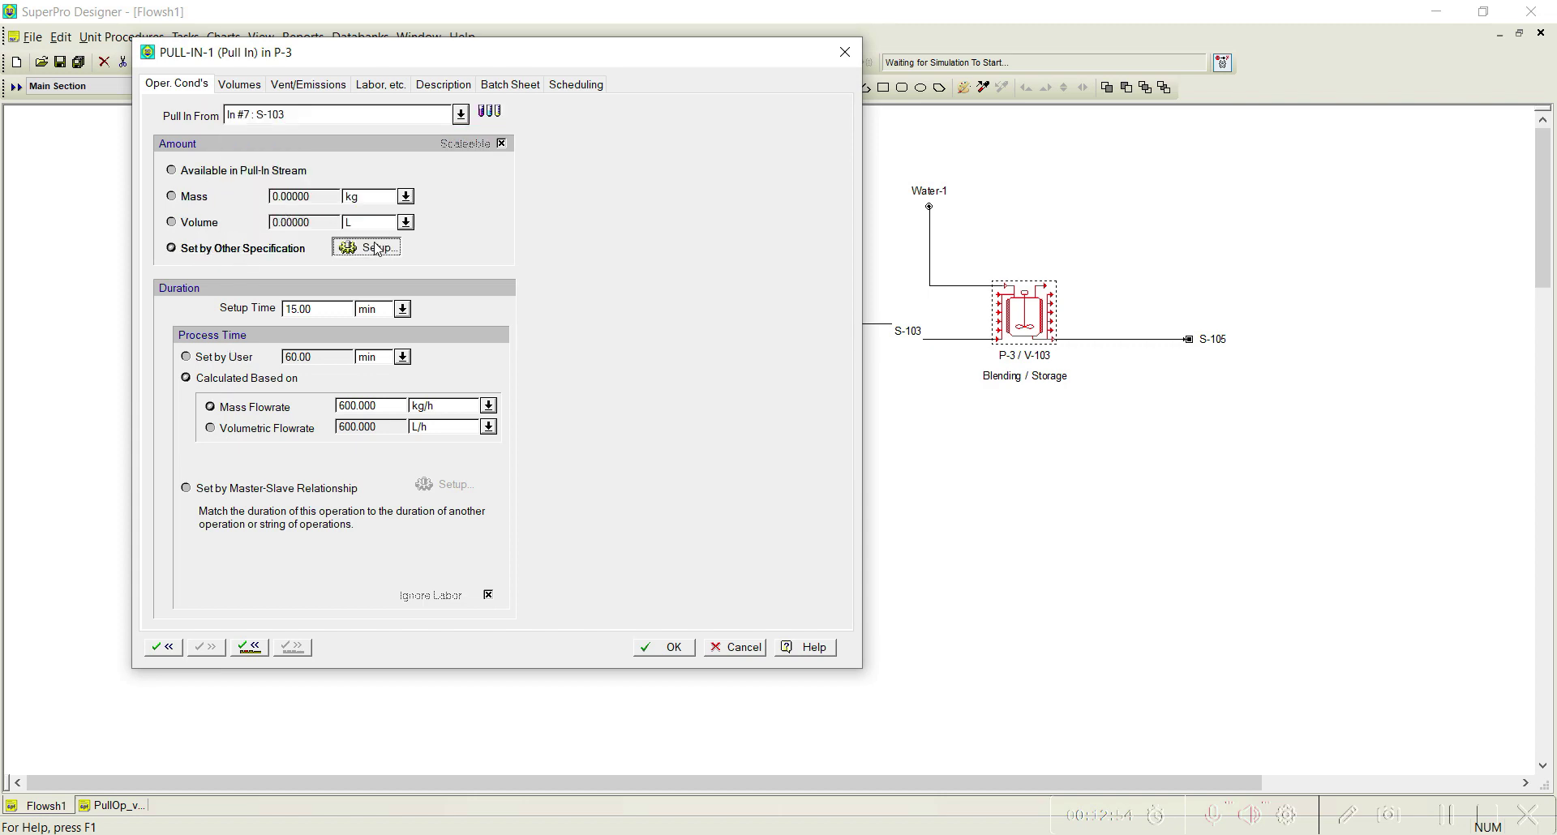
{"action": "left_click", "coordinate": [477, 251]}
{"action": "left_click", "coordinate": [709, 249]}
{"action": "left_click", "coordinate": [590, 296]}
{"action": "left_click", "coordinate": [452, 349]}
{"action": "double_click", "coordinate": [562, 347]}
{"action": "type", "text": "23"}
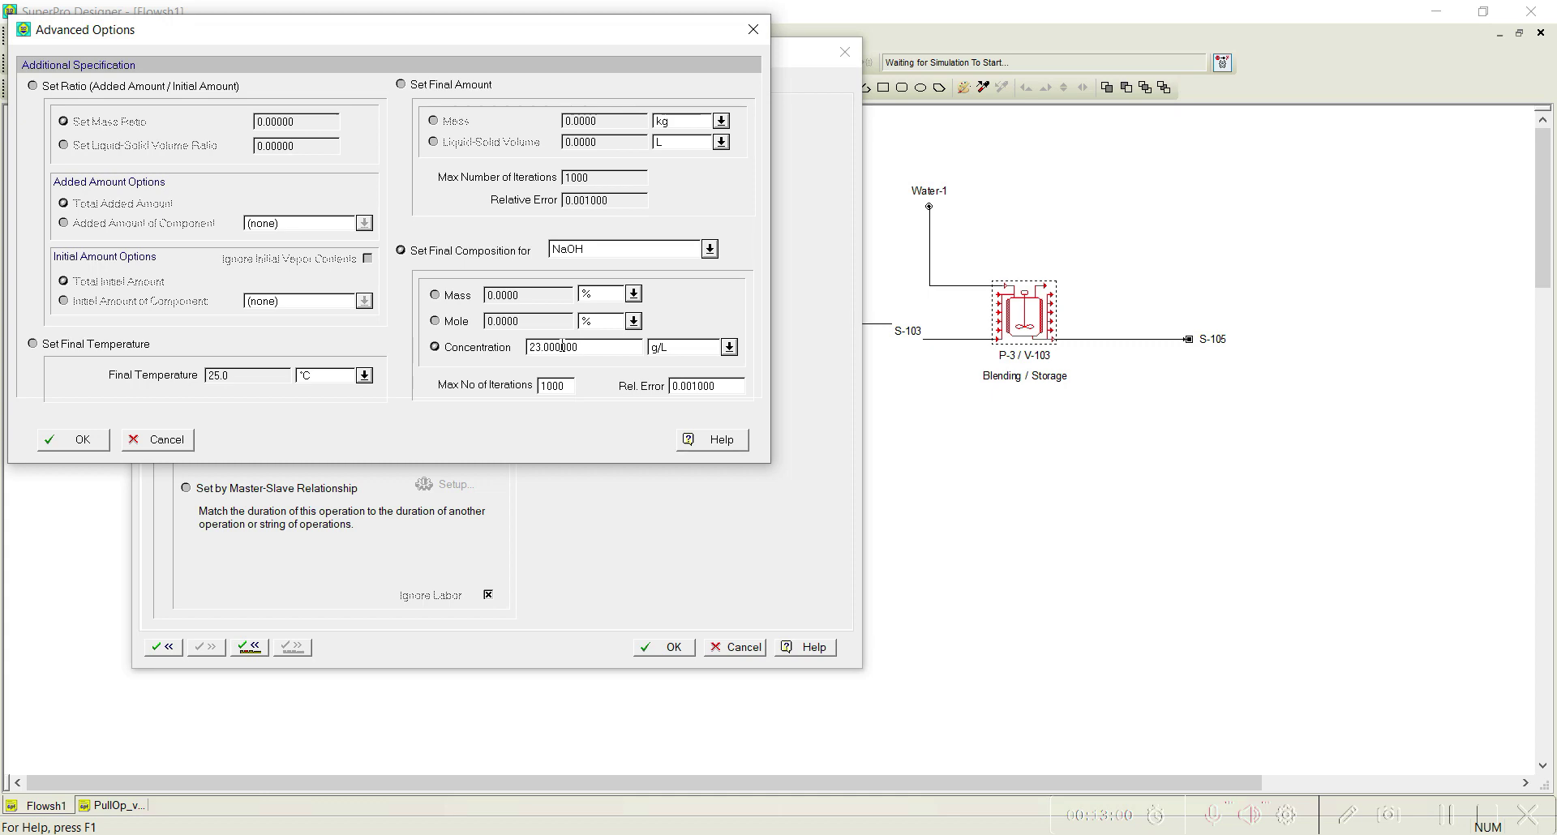
{"action": "left_click", "coordinate": [71, 445]}
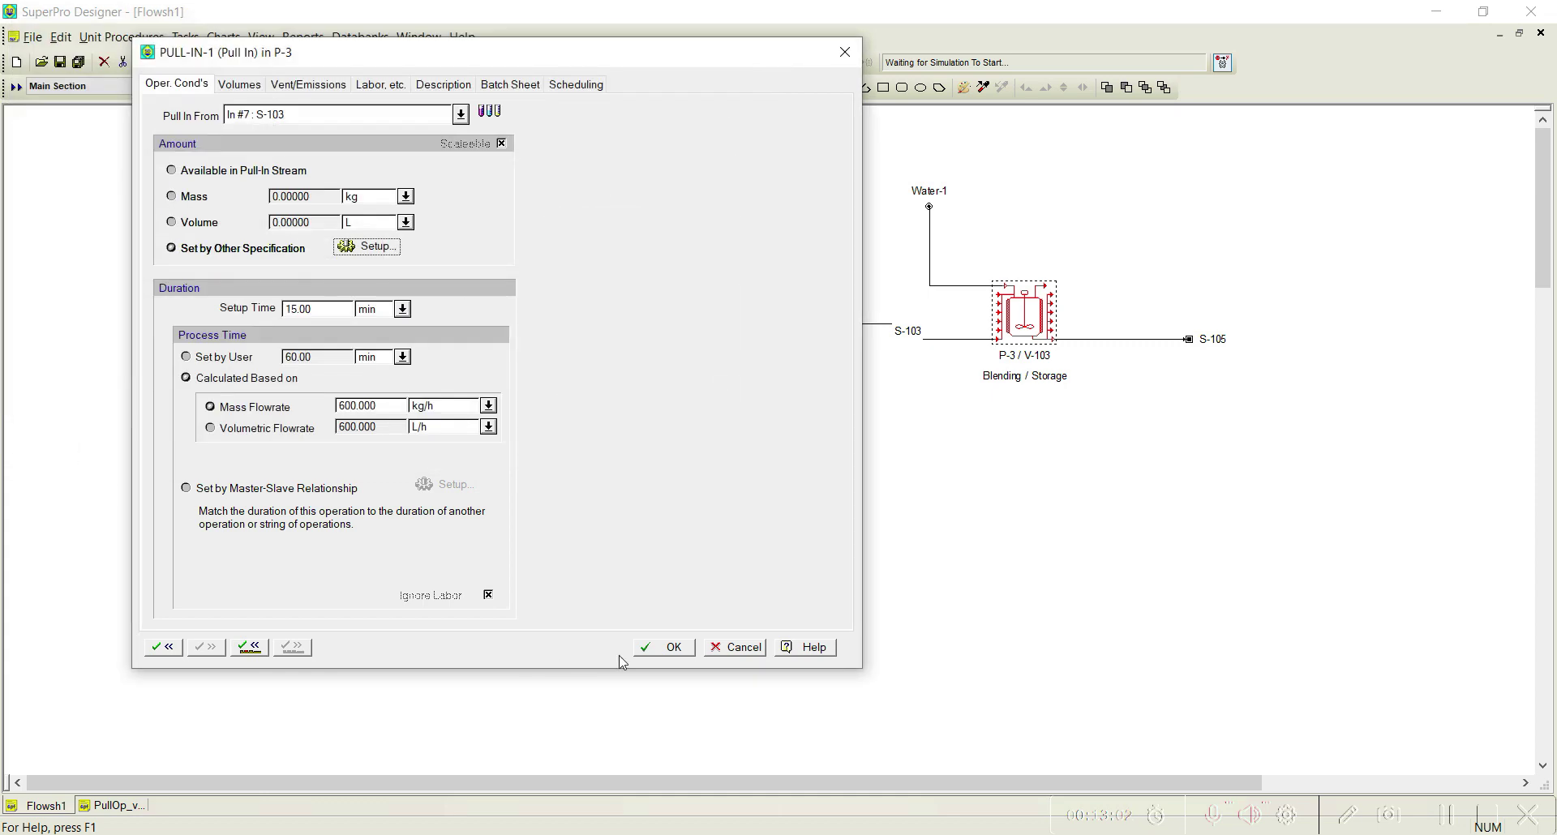
{"action": "left_click", "coordinate": [683, 654]}
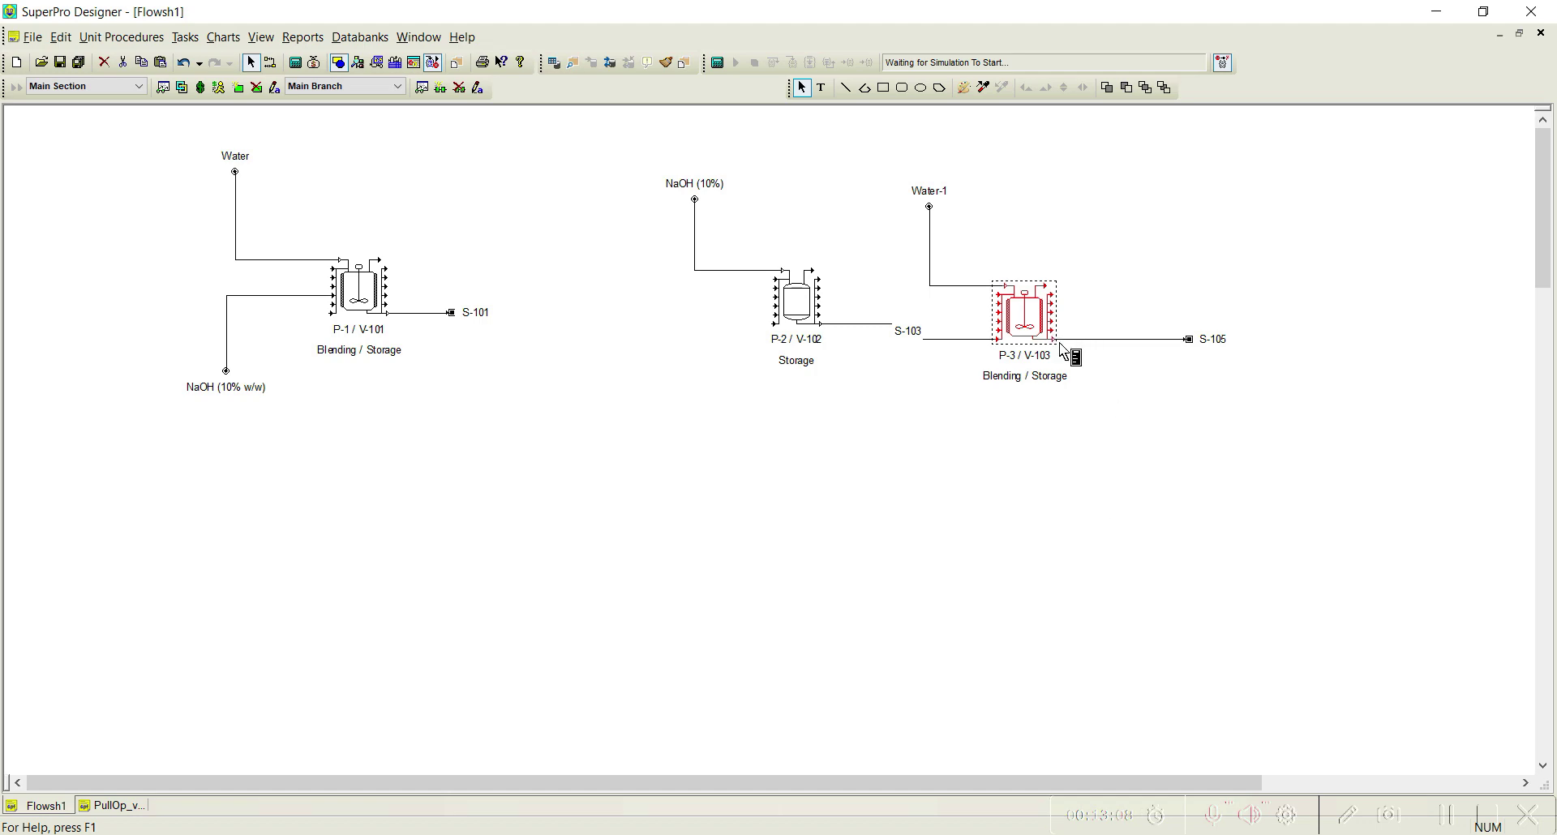
- Solve the M&E balances and check the stream leaving storage tank P-2
{"action": "left_click", "coordinate": [295, 63]}
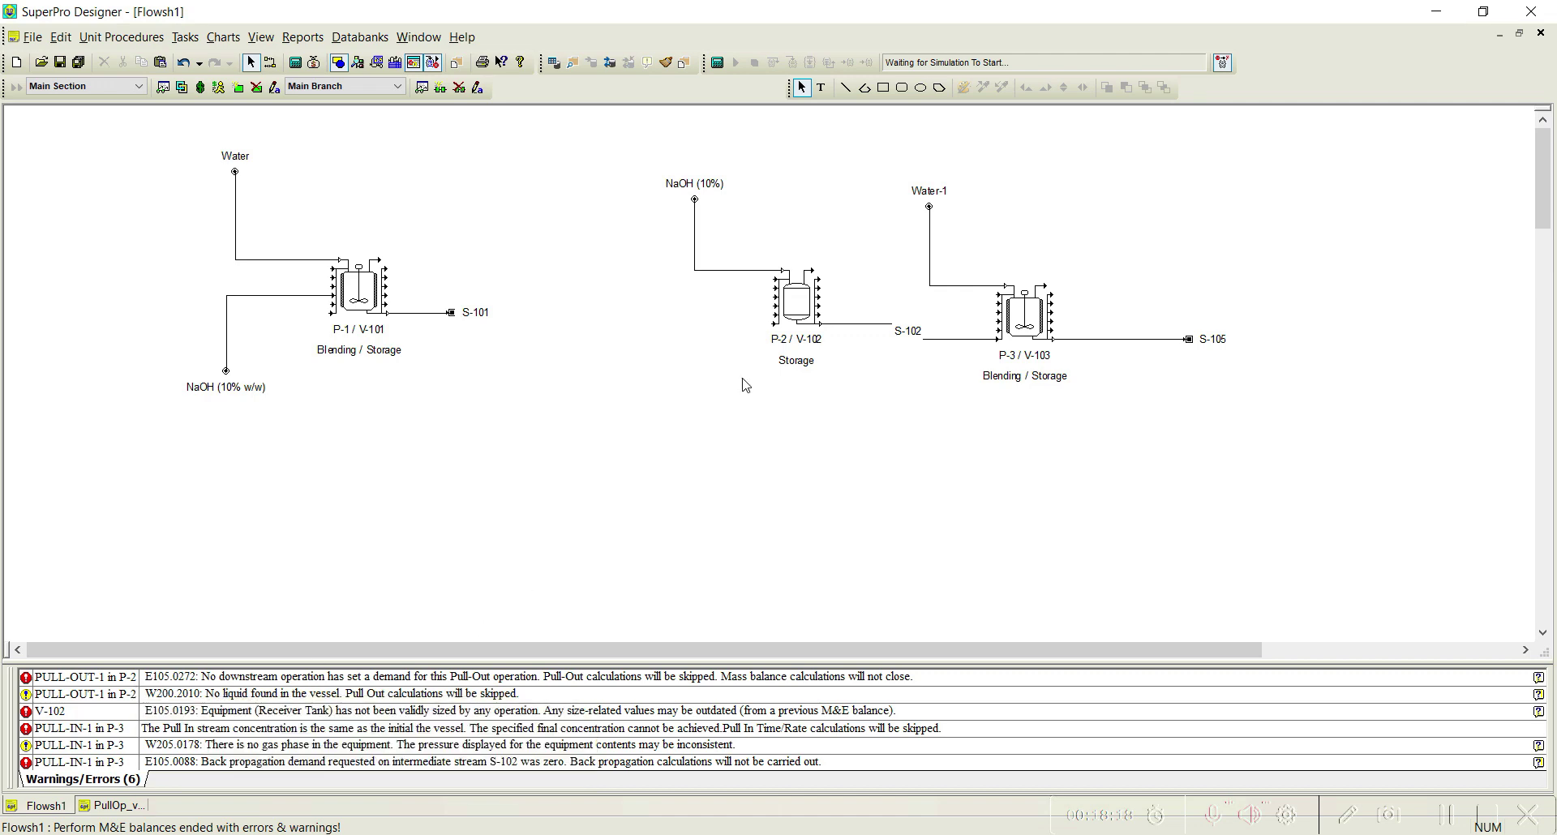
{"action": "double_click", "coordinate": [850, 325]}
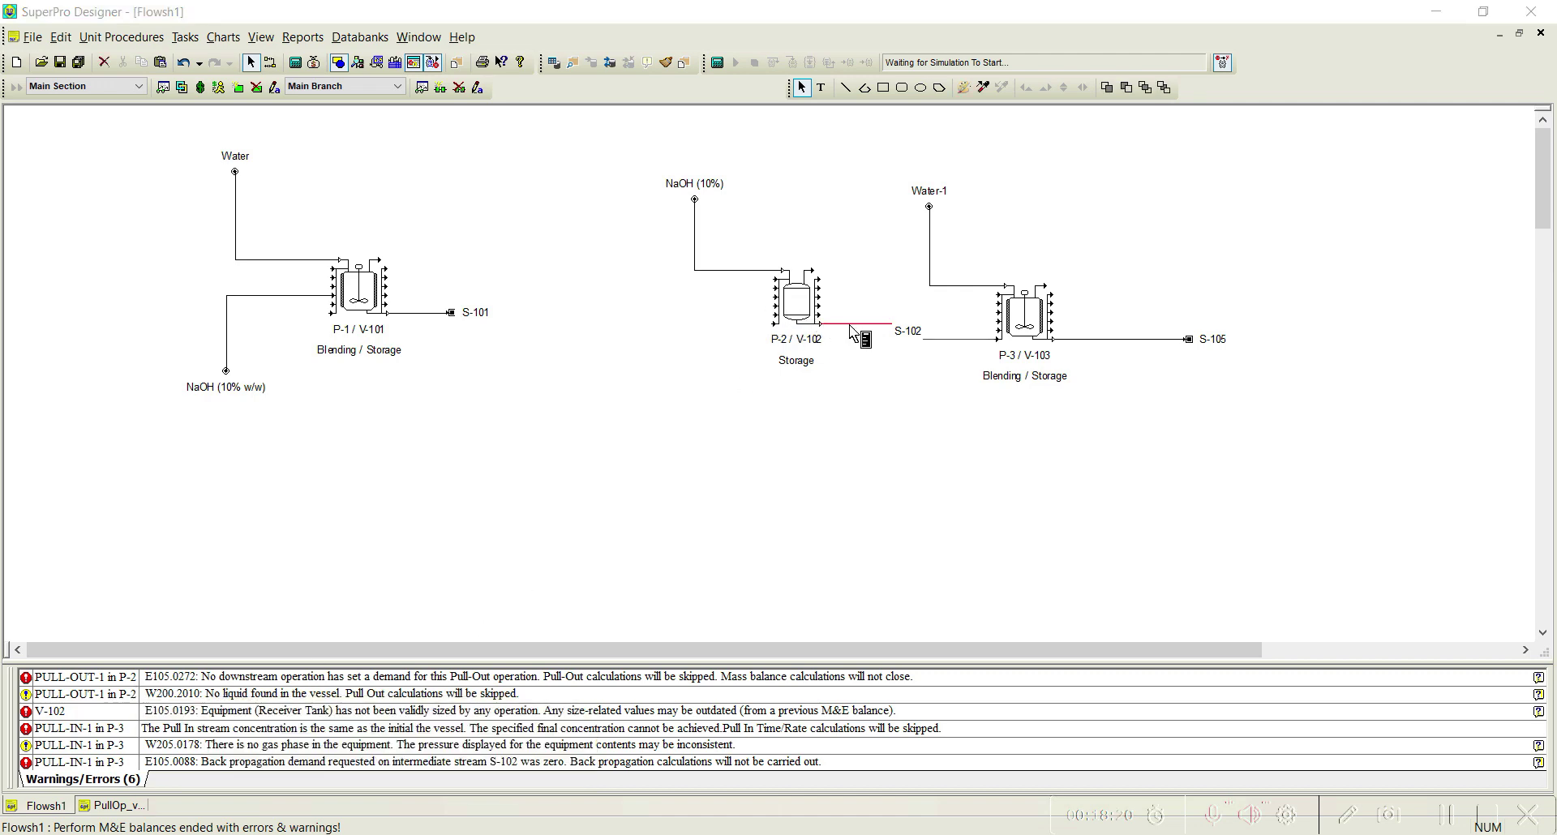
{"action": "left_click", "coordinate": [1057, 628]}
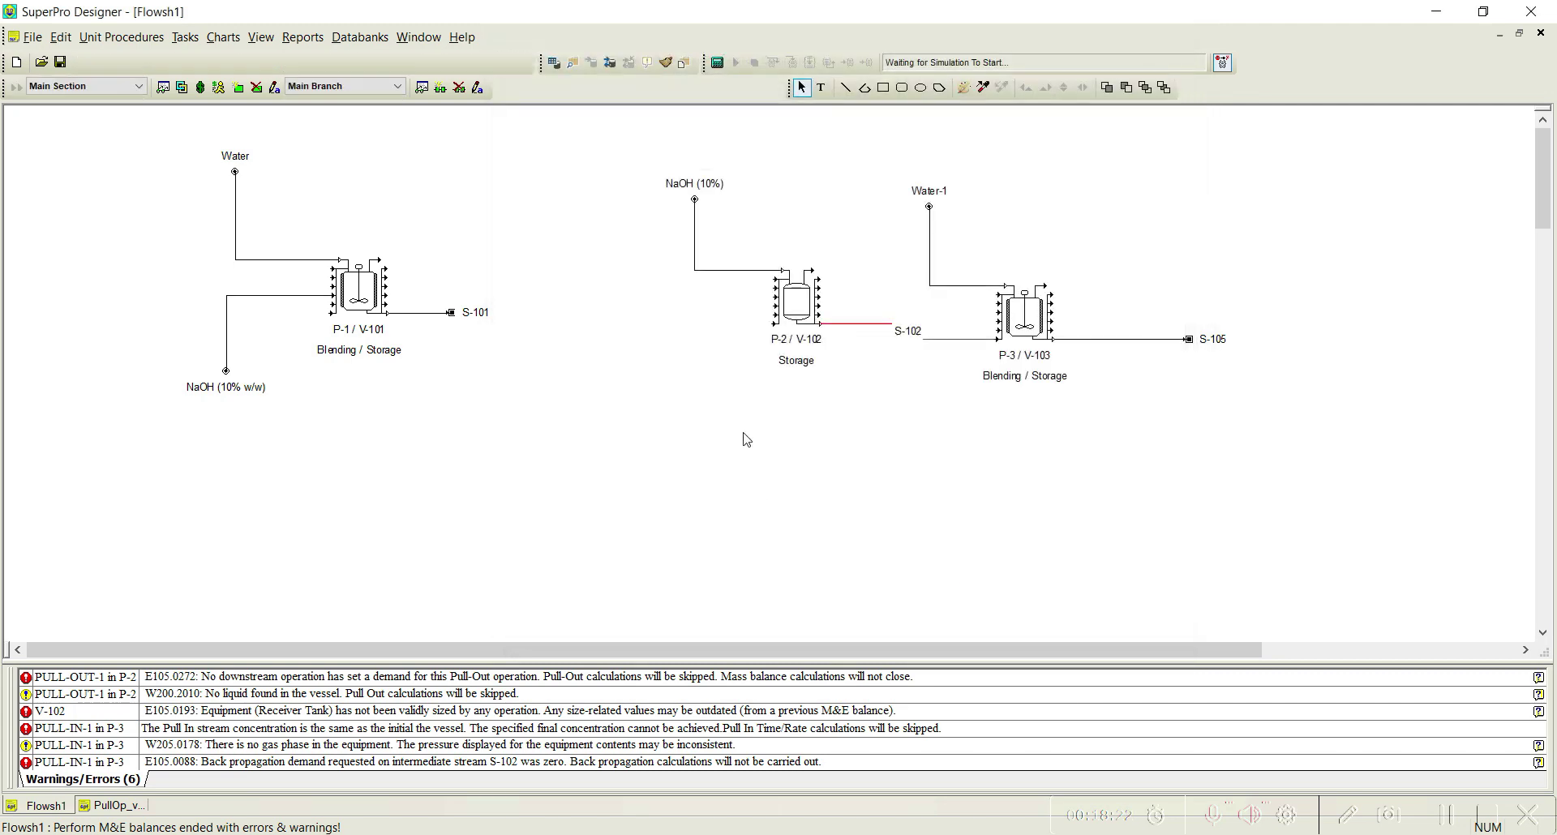
- Add the NaOH (10% w/w) stock mixture to the composition of the NaOH (10%) stream entering P-2
{"action": "double_click", "coordinate": [734, 270]}
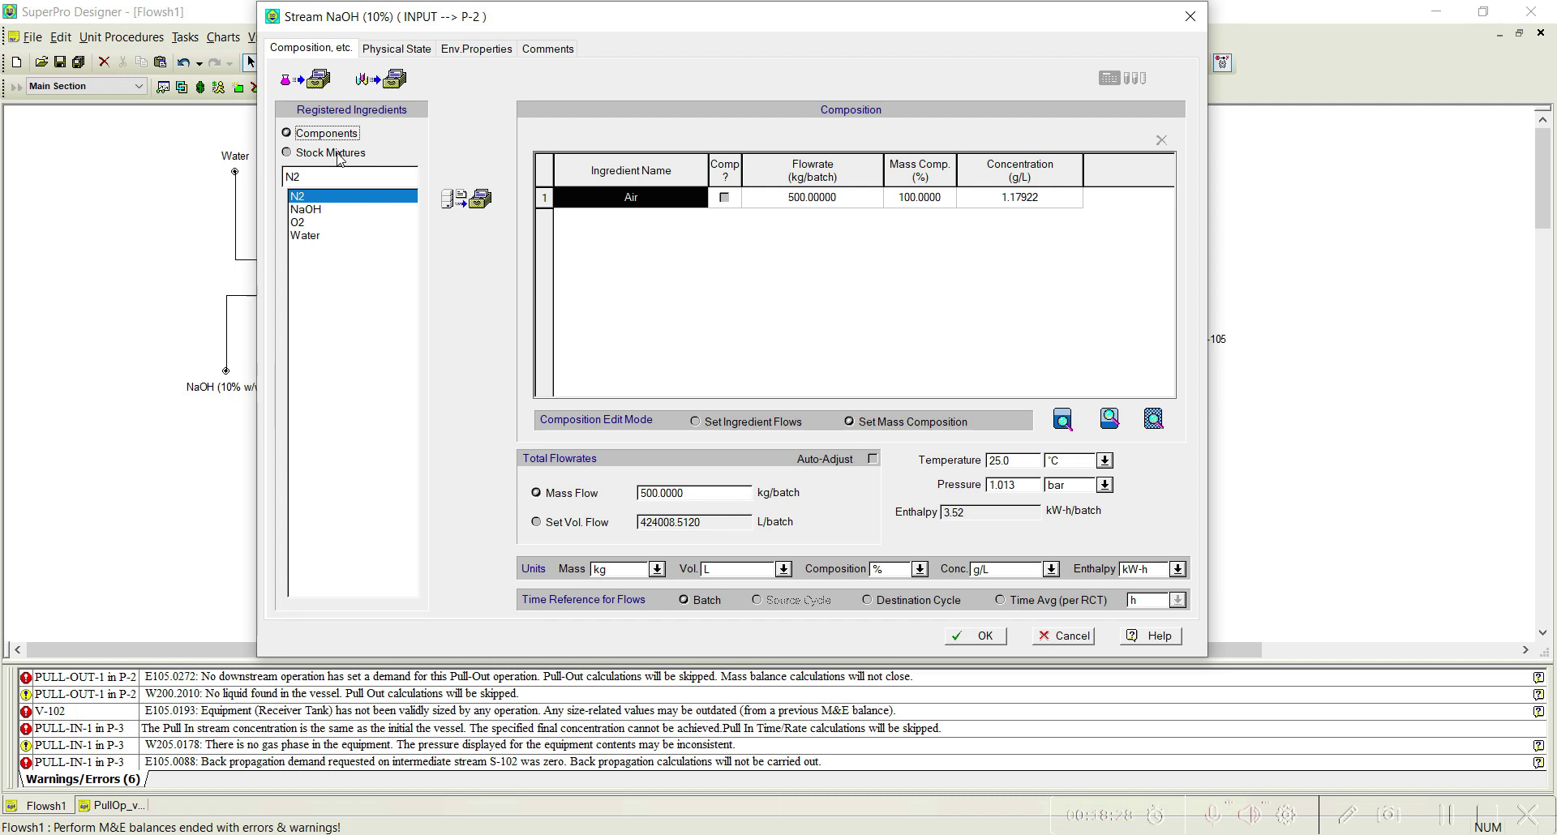
{"action": "left_click", "coordinate": [339, 157]}
{"action": "left_click", "coordinate": [347, 211]}
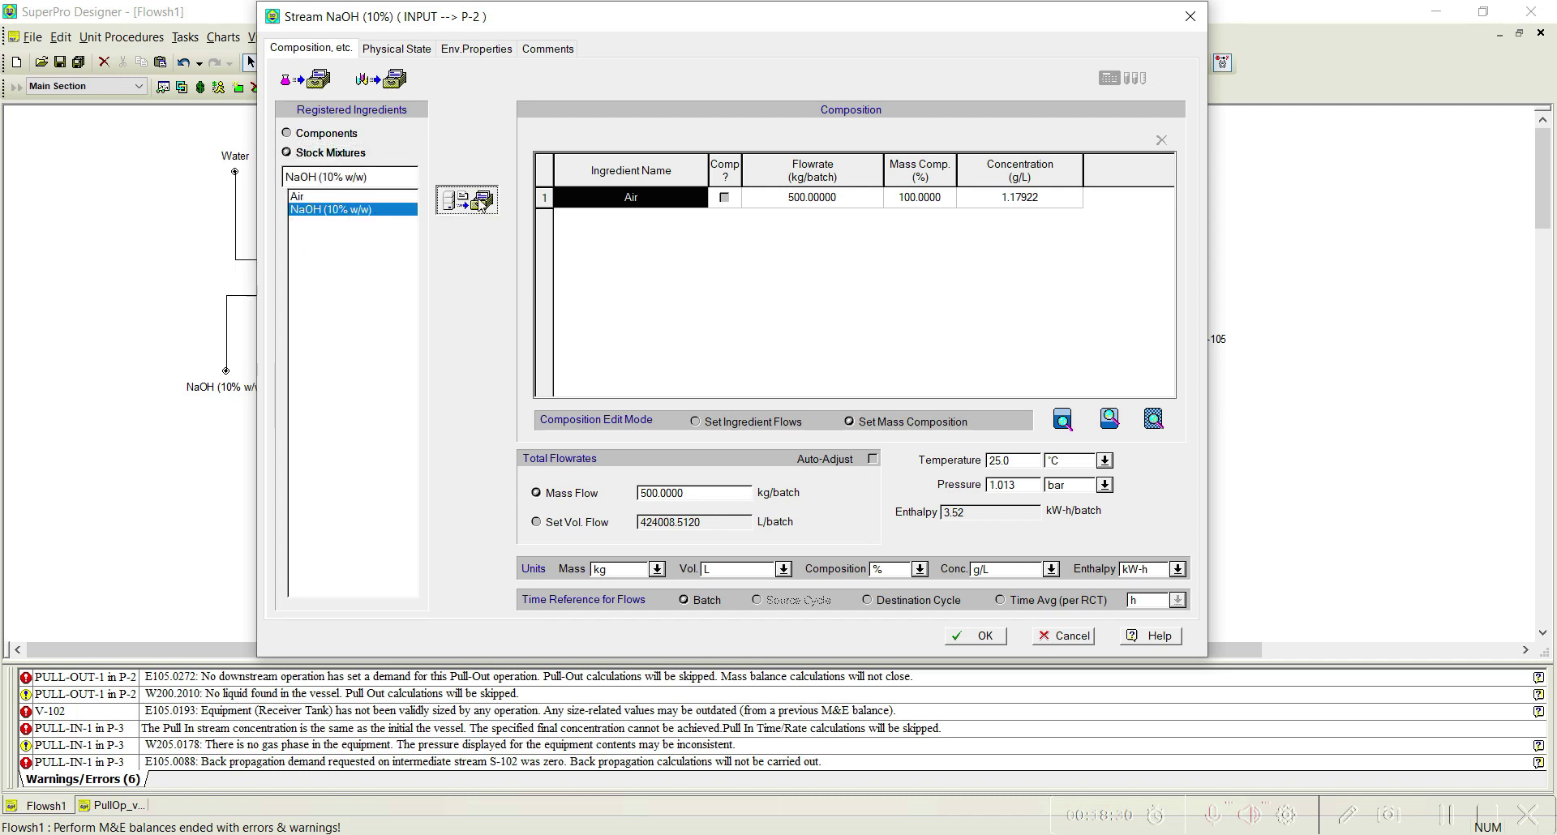
{"action": "left_click", "coordinate": [467, 198]}
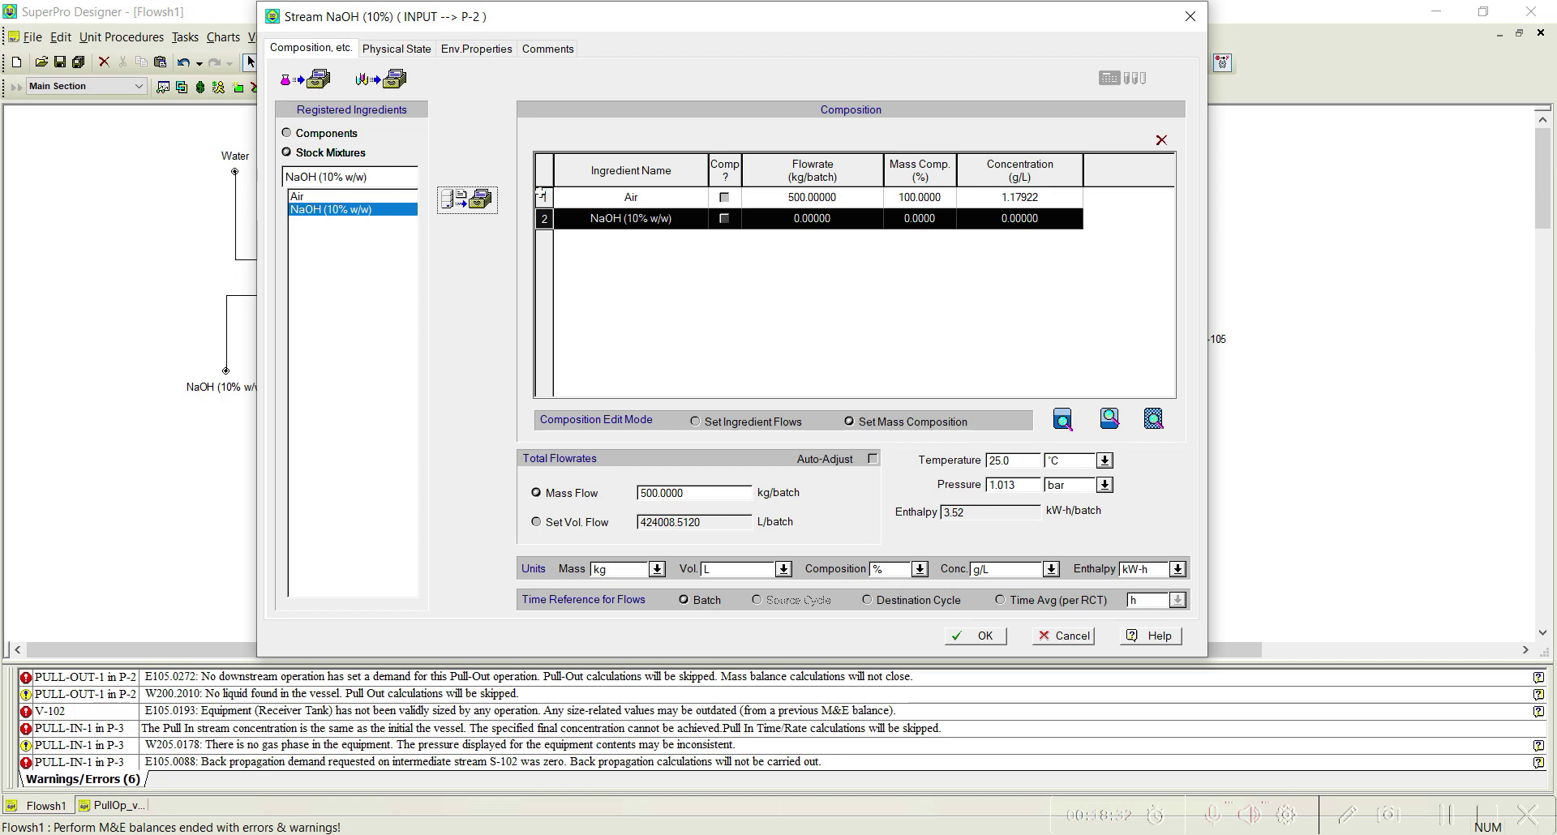
- Remove Air from the NaOH (10%) stream's composition and solve the M&E balances again
{"action": "left_click", "coordinate": [542, 196]}
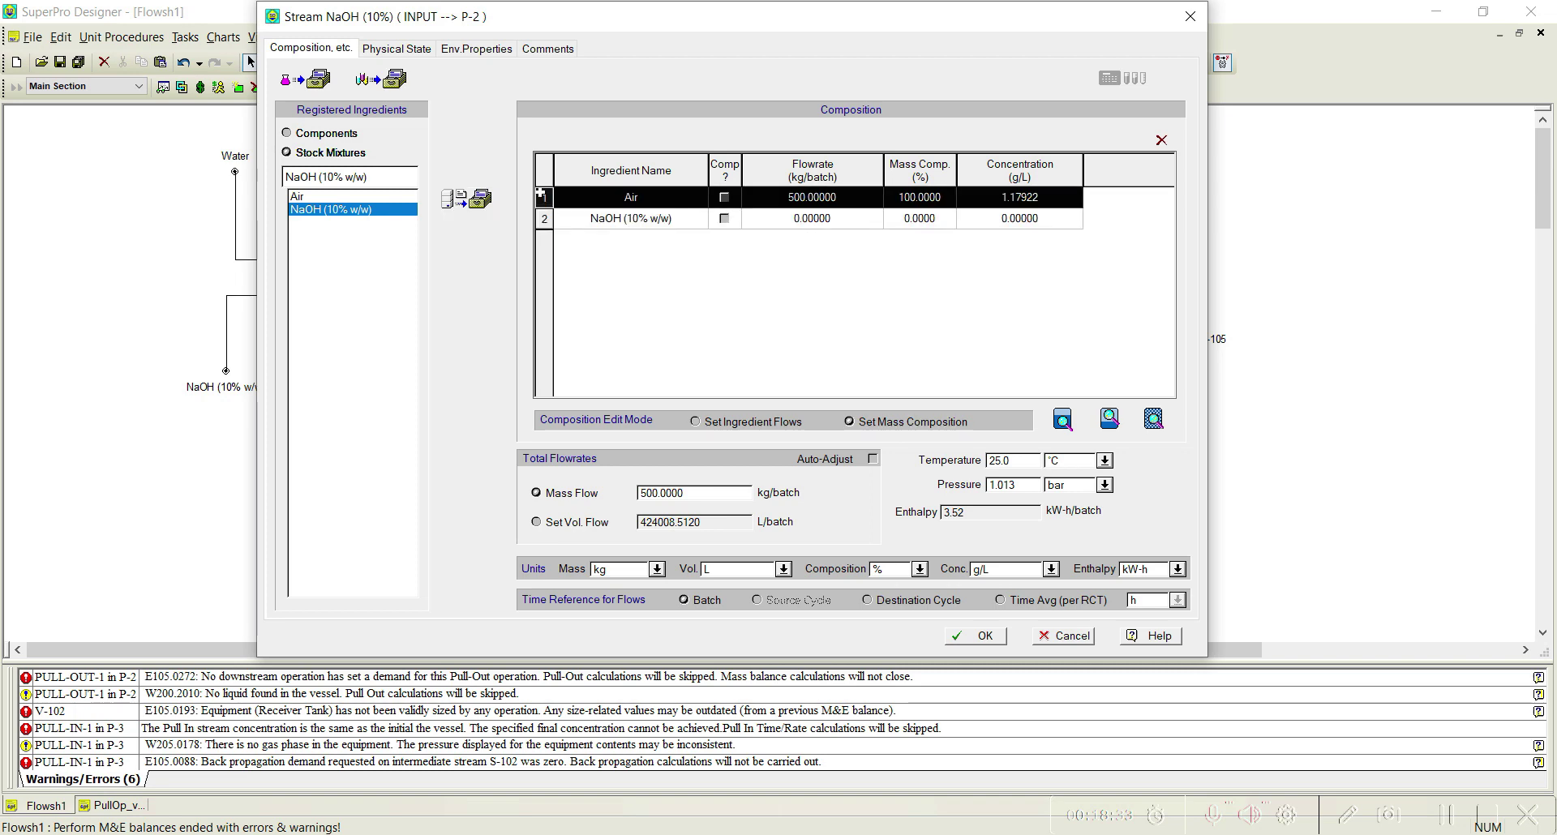
{"action": "left_click", "coordinate": [1161, 140]}
{"action": "double_click", "coordinate": [684, 500]}
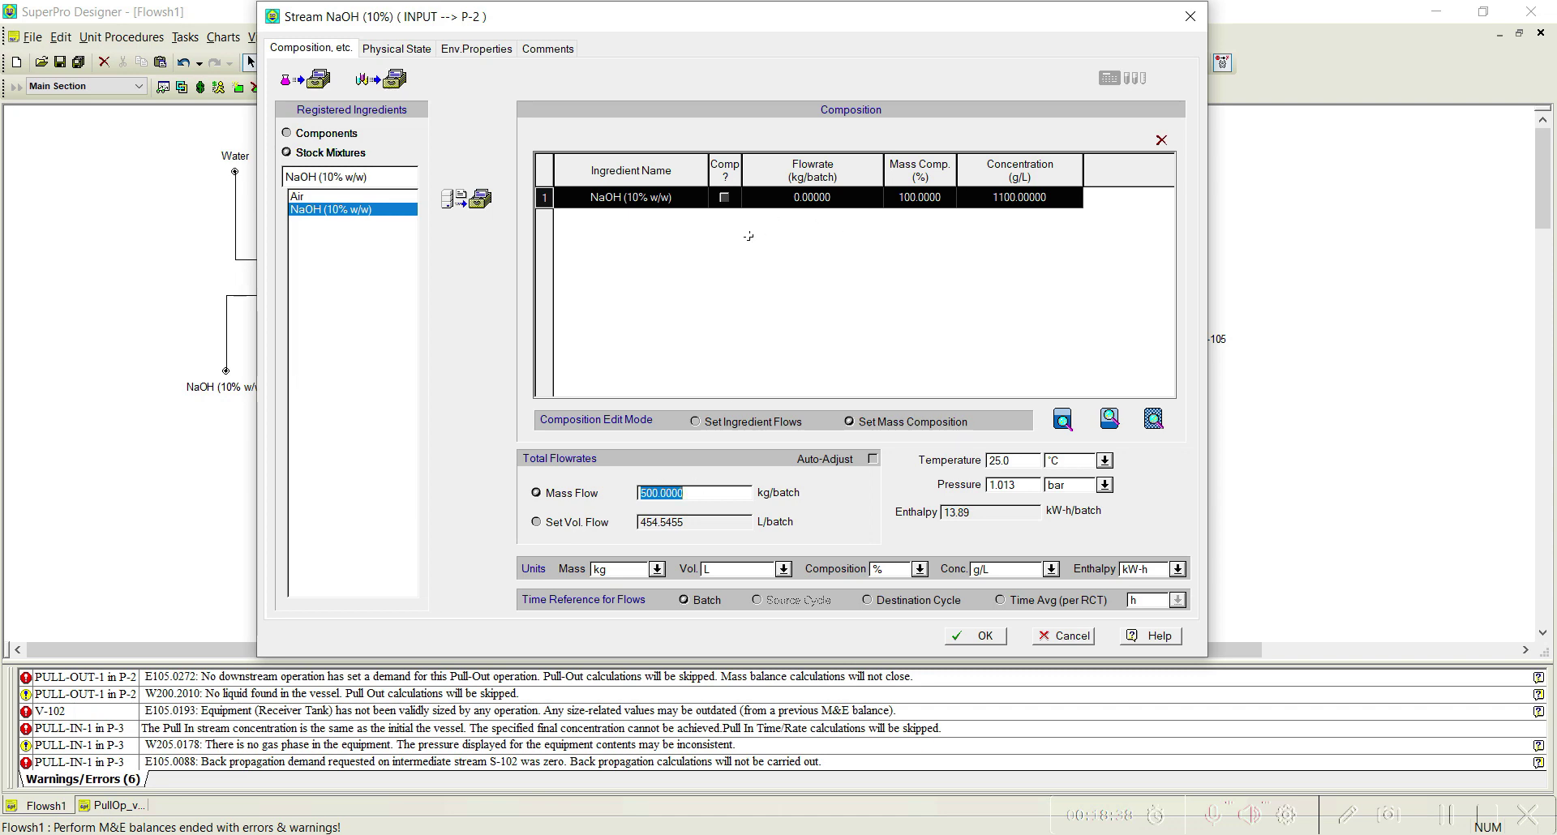
{"action": "left_click", "coordinate": [921, 227]}
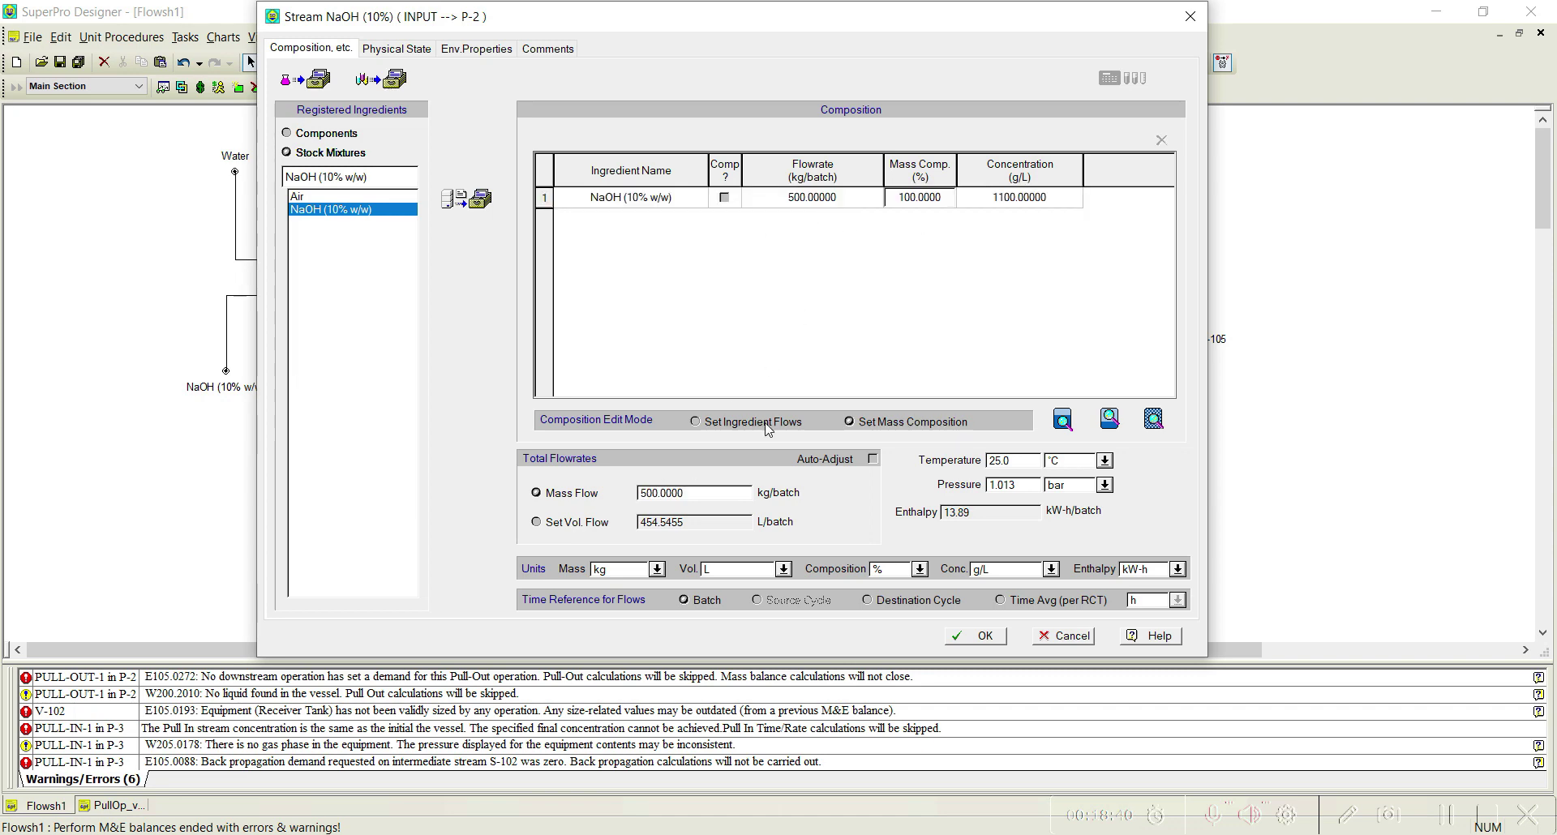
{"action": "left_click", "coordinate": [989, 639]}
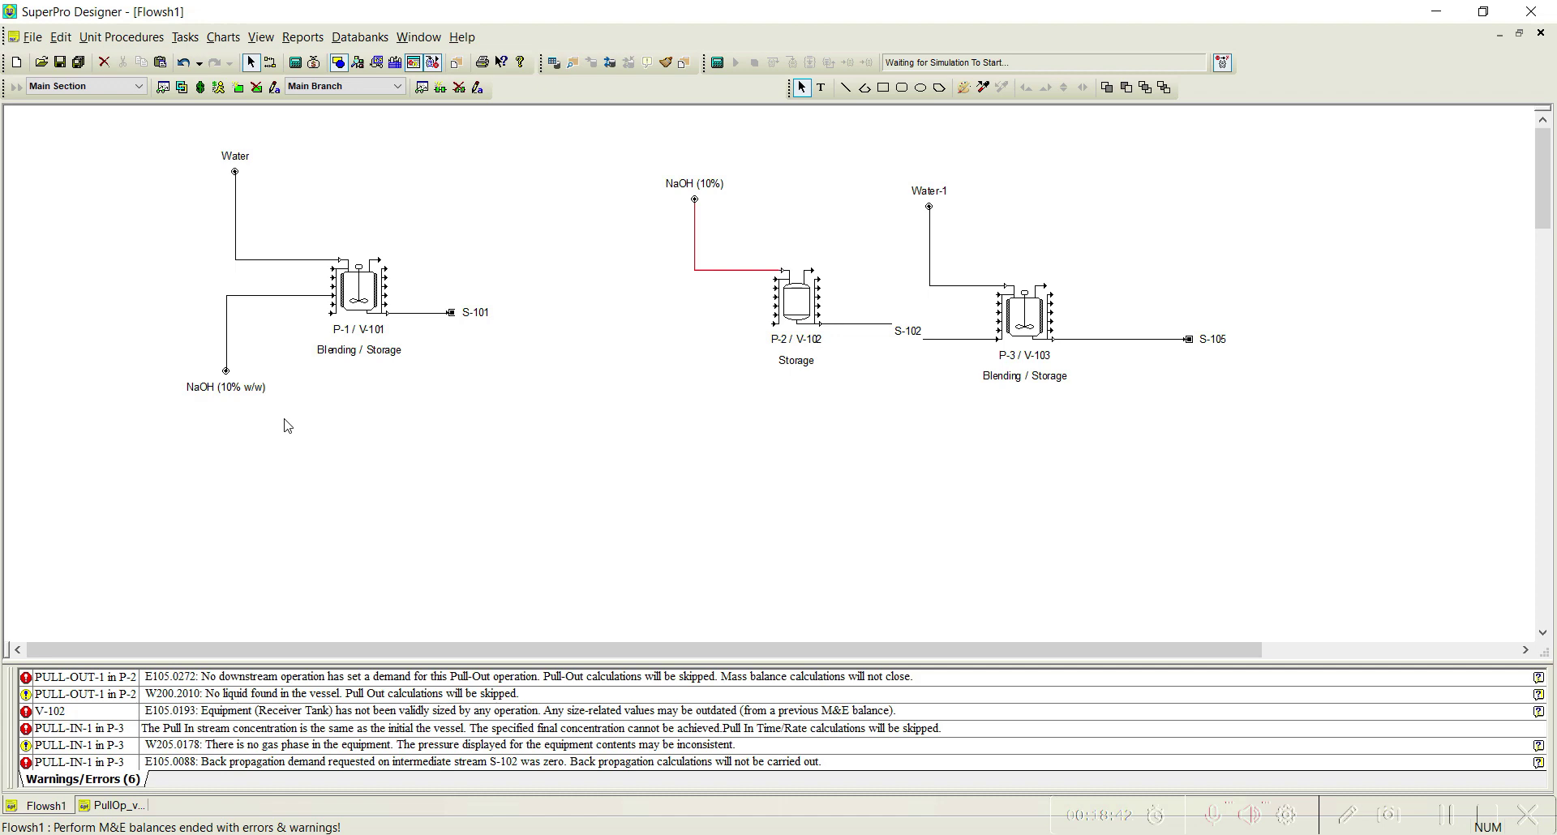
{"action": "left_click", "coordinate": [296, 63]}
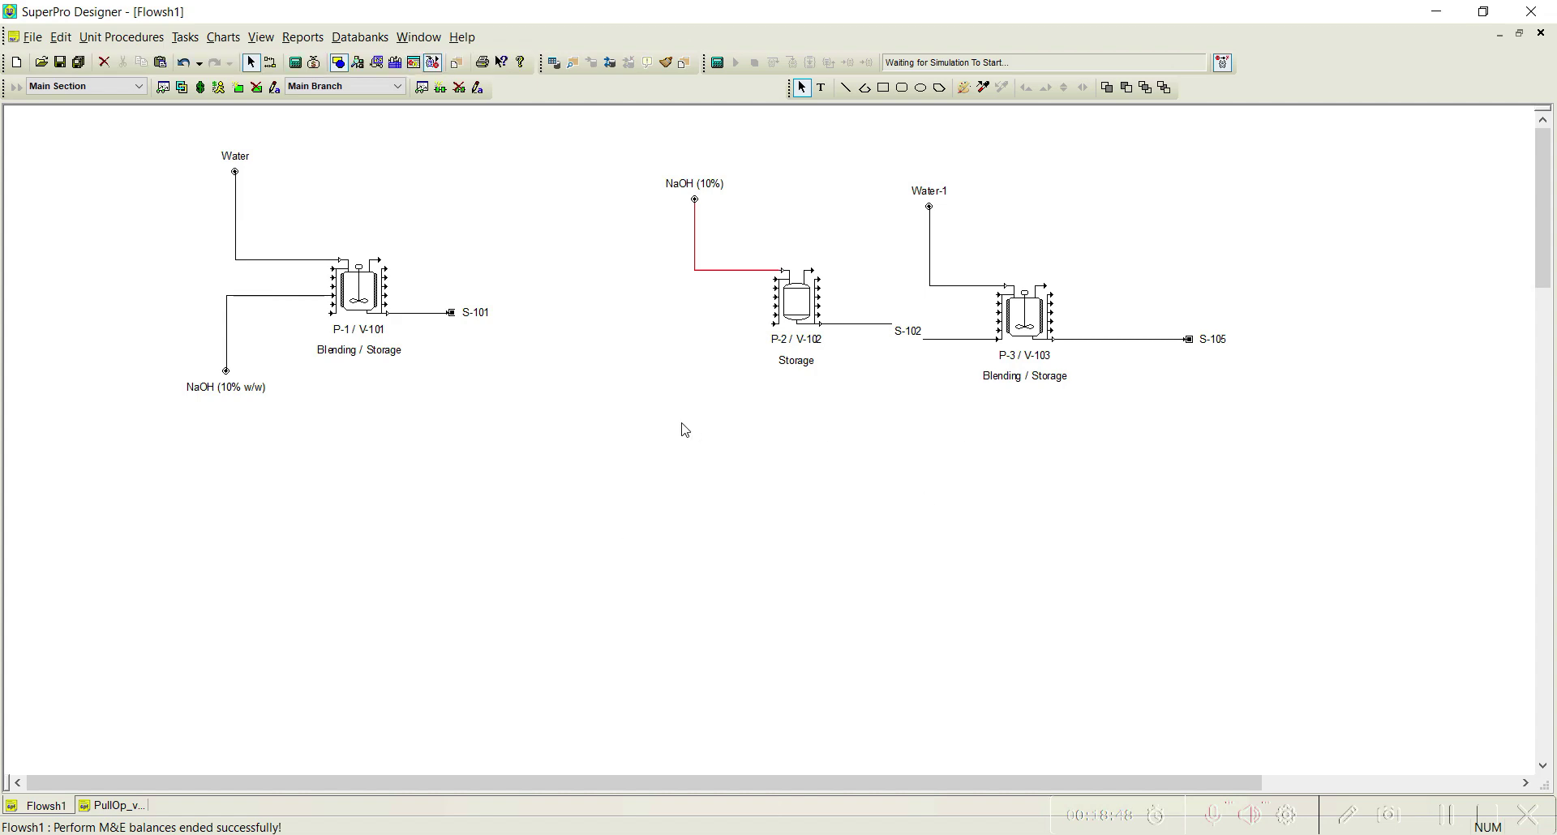
- Review the composition and flow of the NaOH (10%) feed stream to P-2 without changing it
{"action": "double_click", "coordinate": [743, 278]}
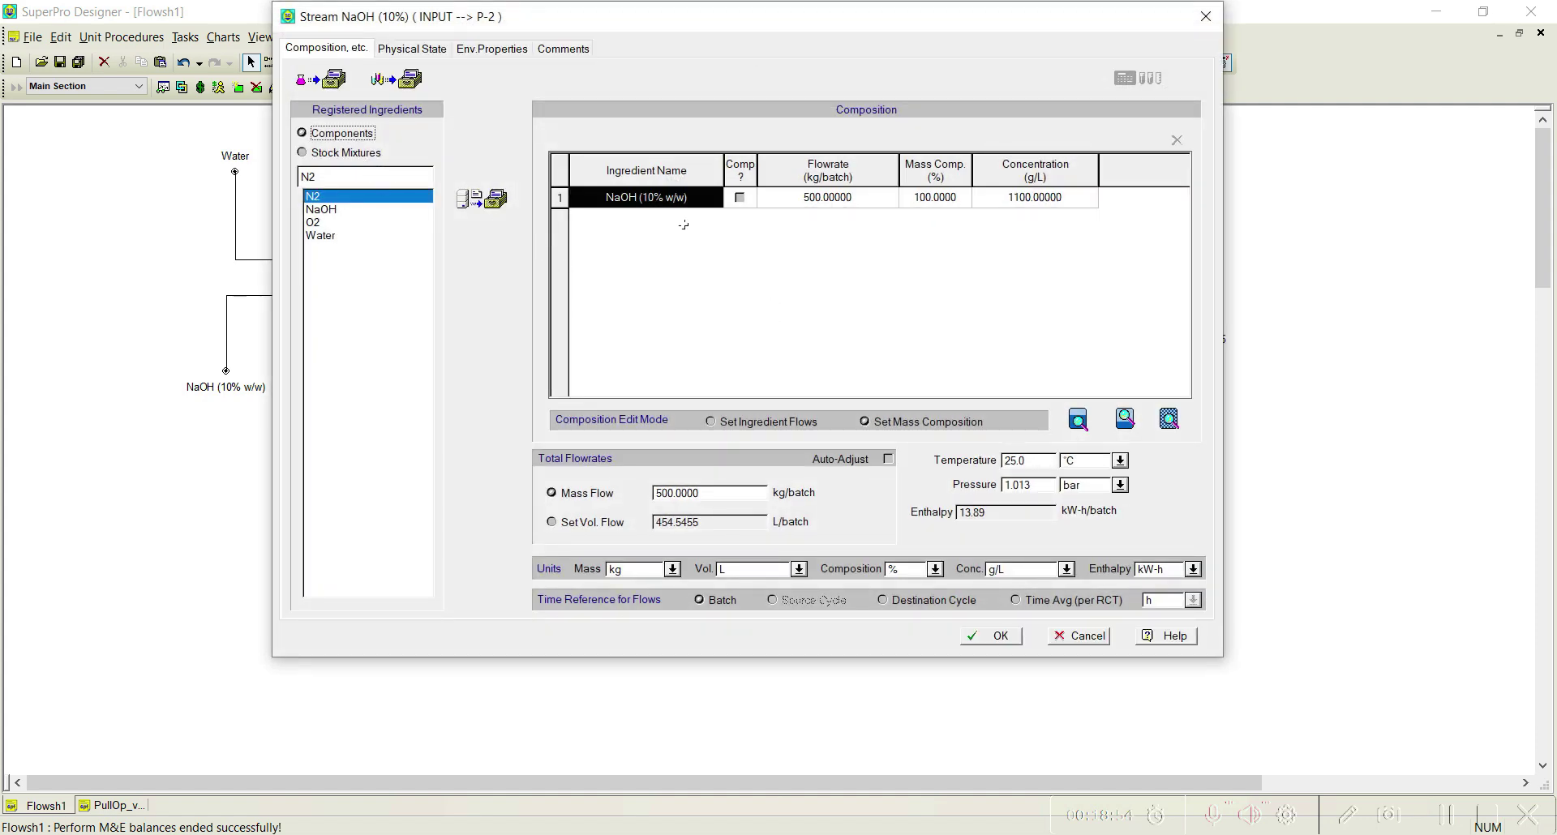
{"action": "left_click", "coordinate": [344, 154]}
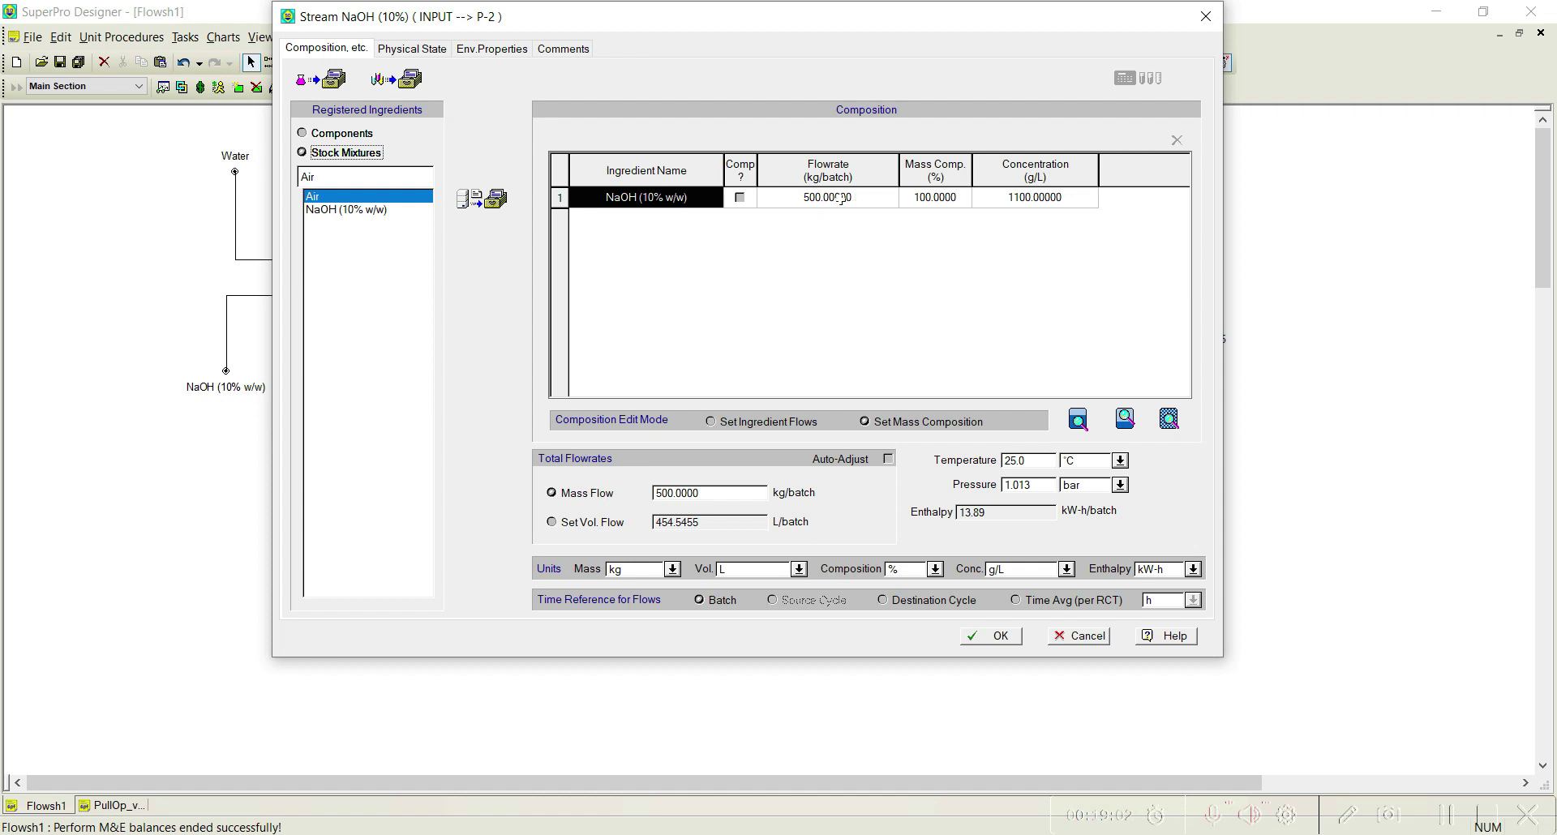
{"action": "left_click", "coordinate": [1075, 637]}
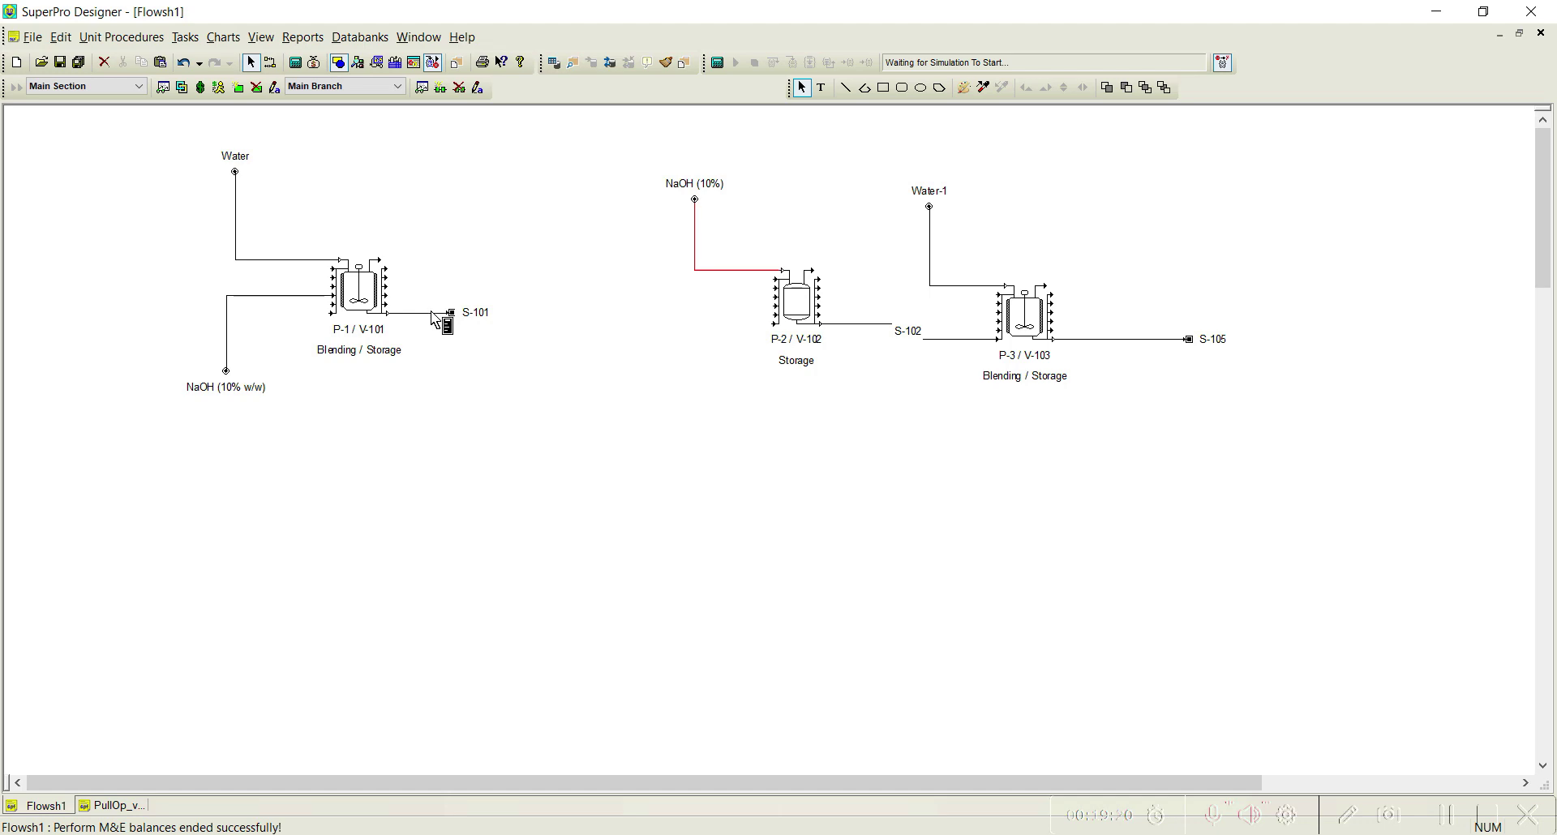
- Compare the compositions and flows of output S-105, transfer stream S-102 and P-1's NaOH (10% w/w) feed
{"action": "double_click", "coordinate": [1129, 344]}
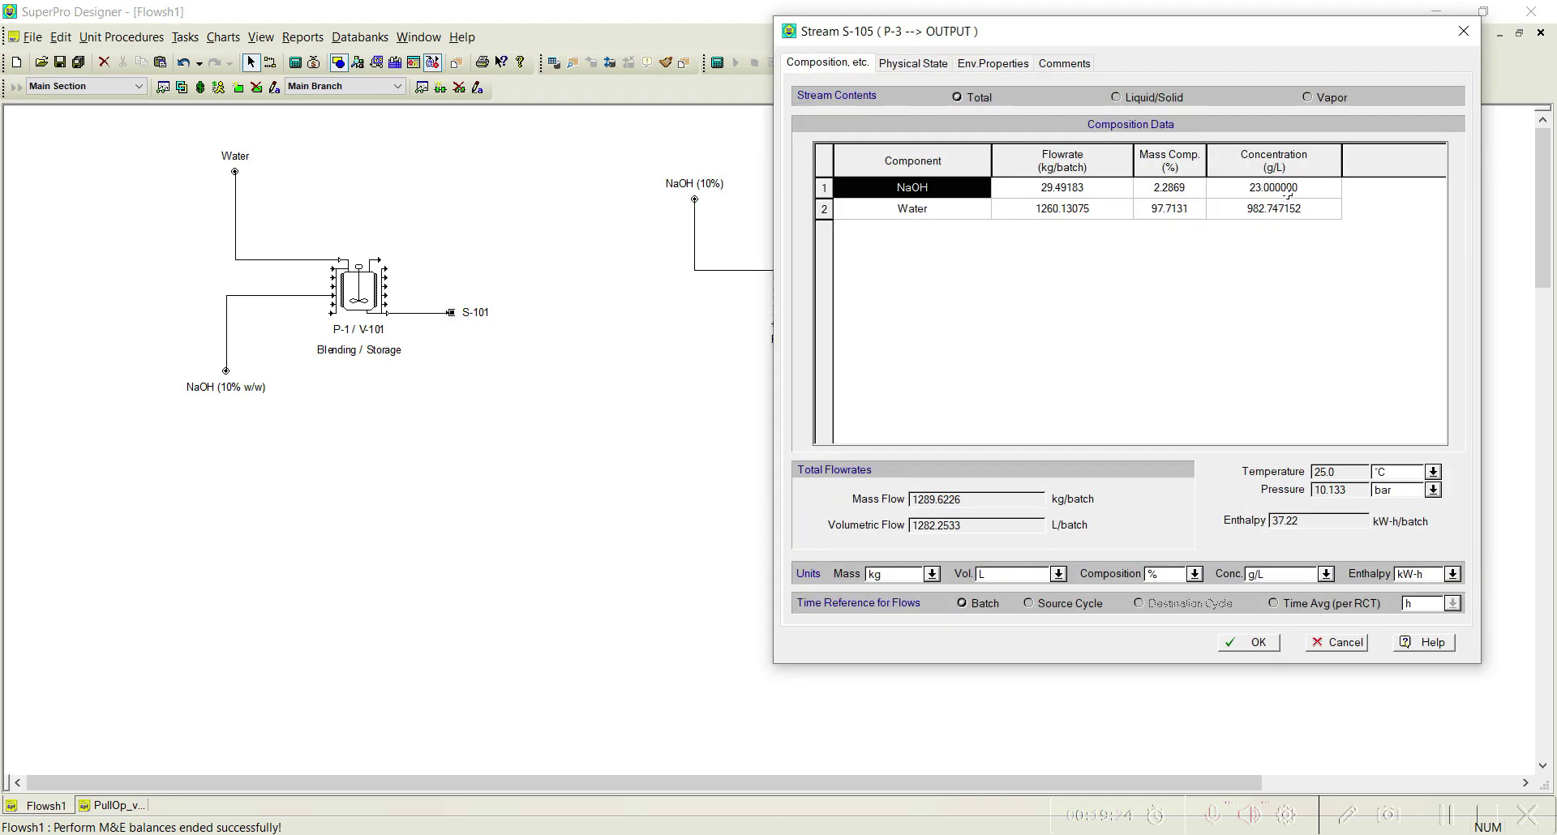
{"action": "left_click", "coordinate": [1253, 646]}
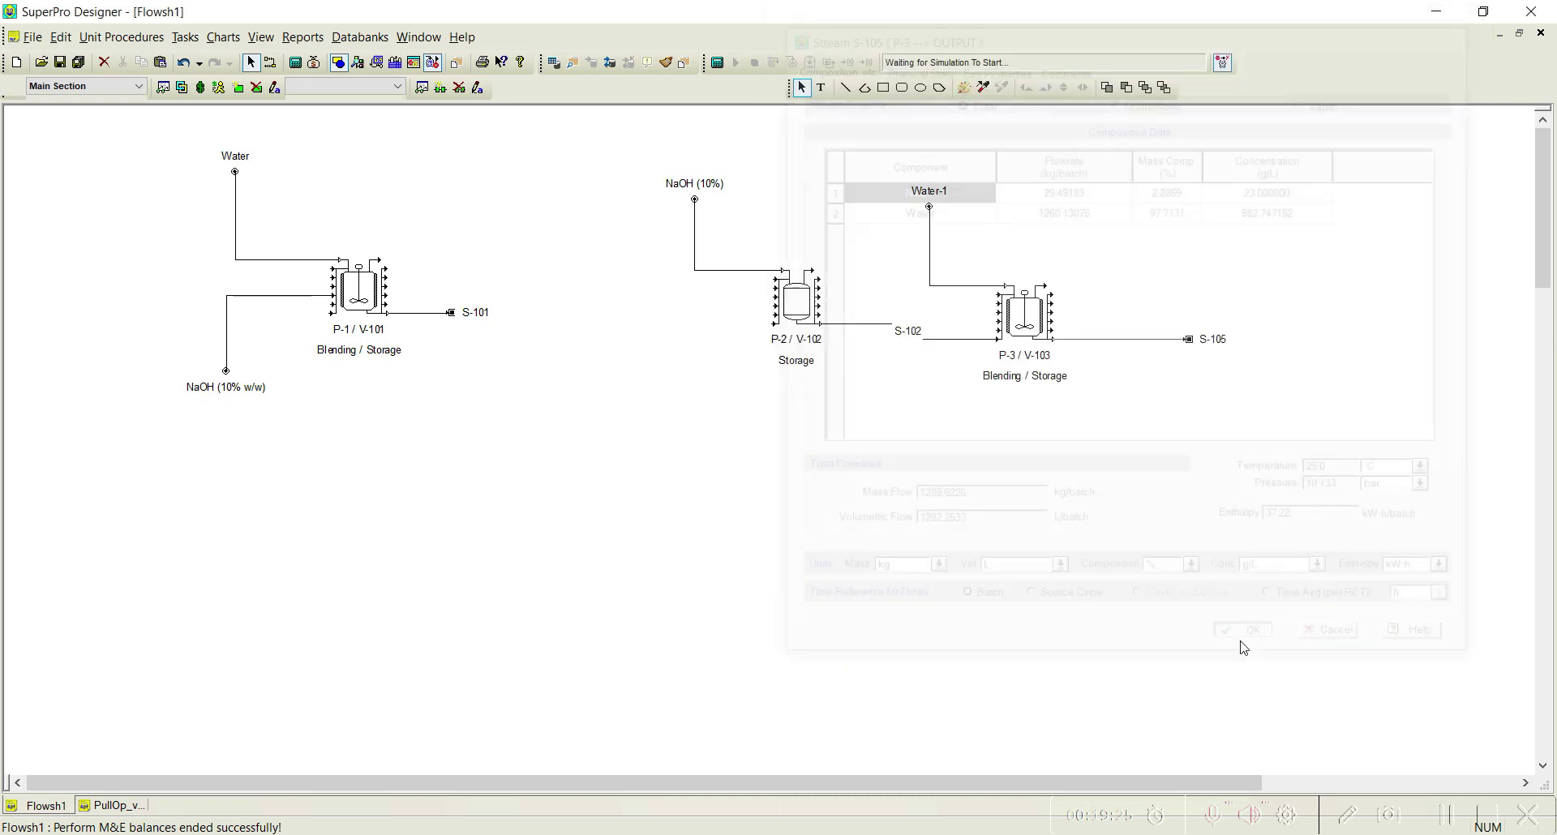
{"action": "double_click", "coordinate": [968, 344]}
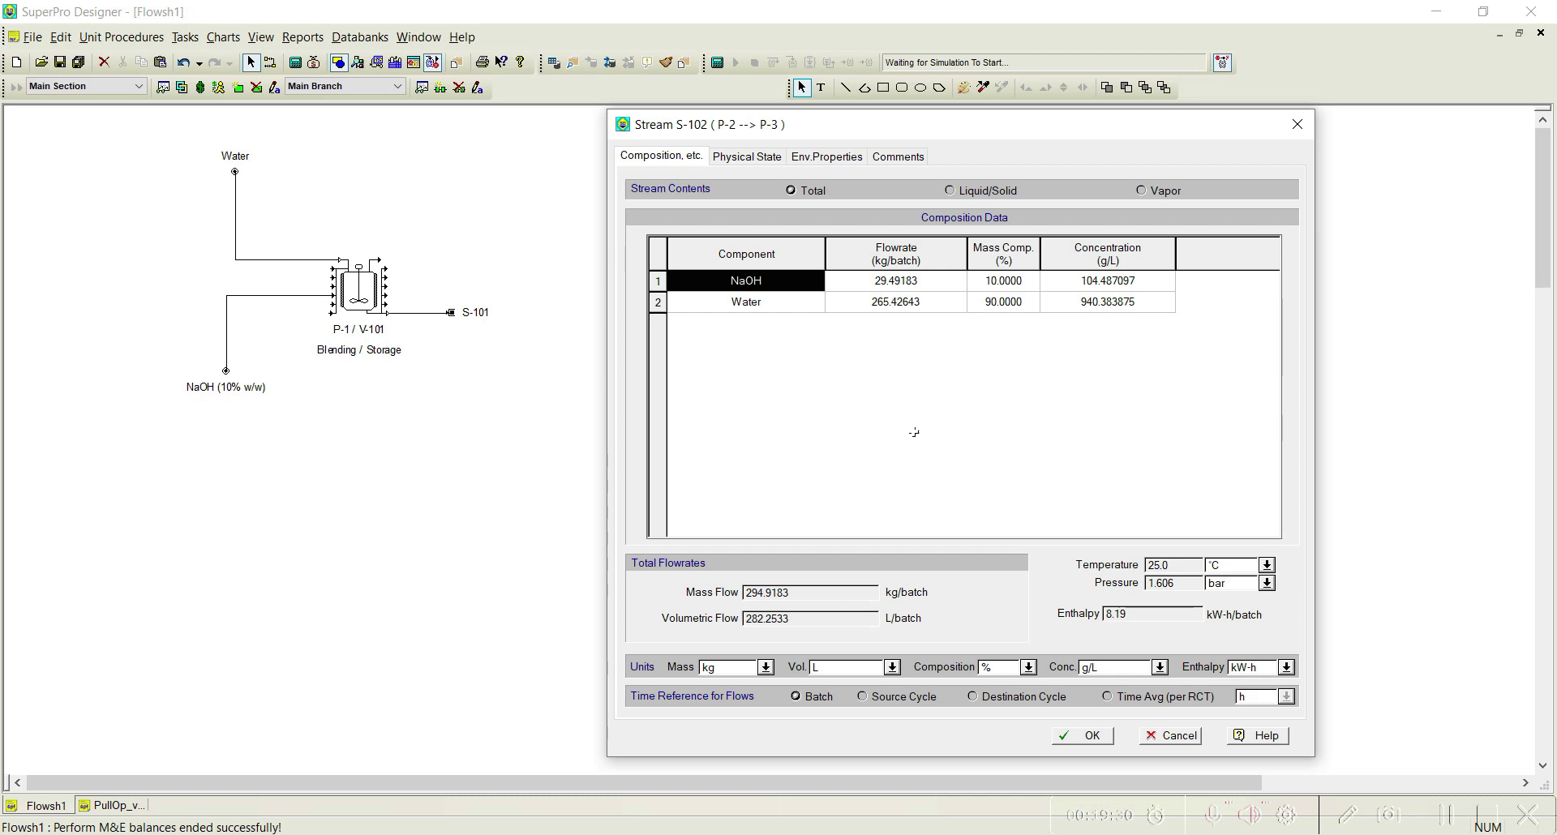
{"action": "left_click", "coordinate": [1091, 736]}
{"action": "left_click", "coordinate": [285, 298]}
{"action": "double_click", "coordinate": [286, 297]}
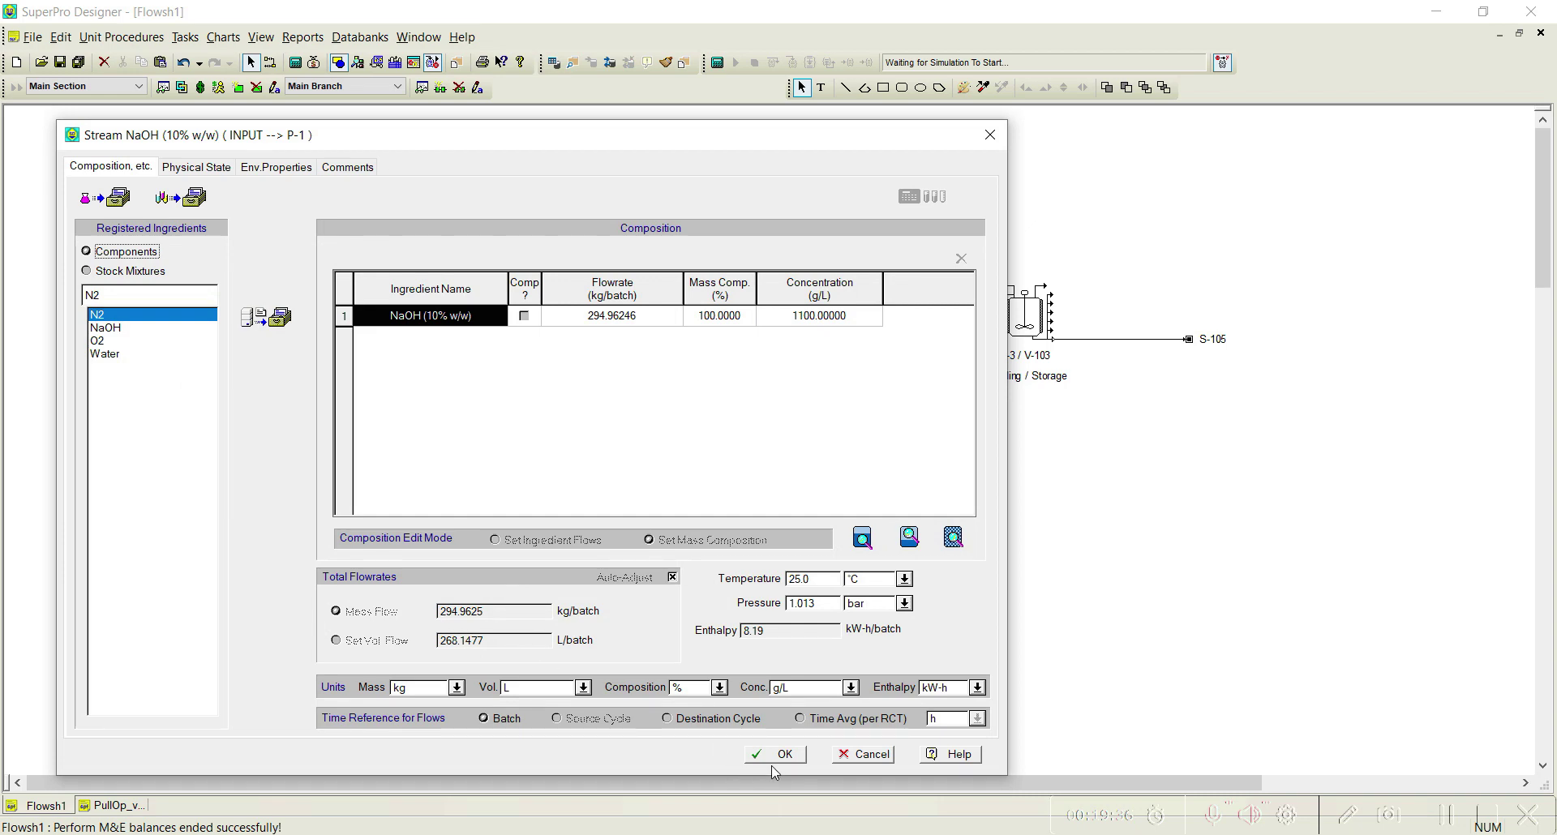
{"action": "left_click", "coordinate": [791, 760]}
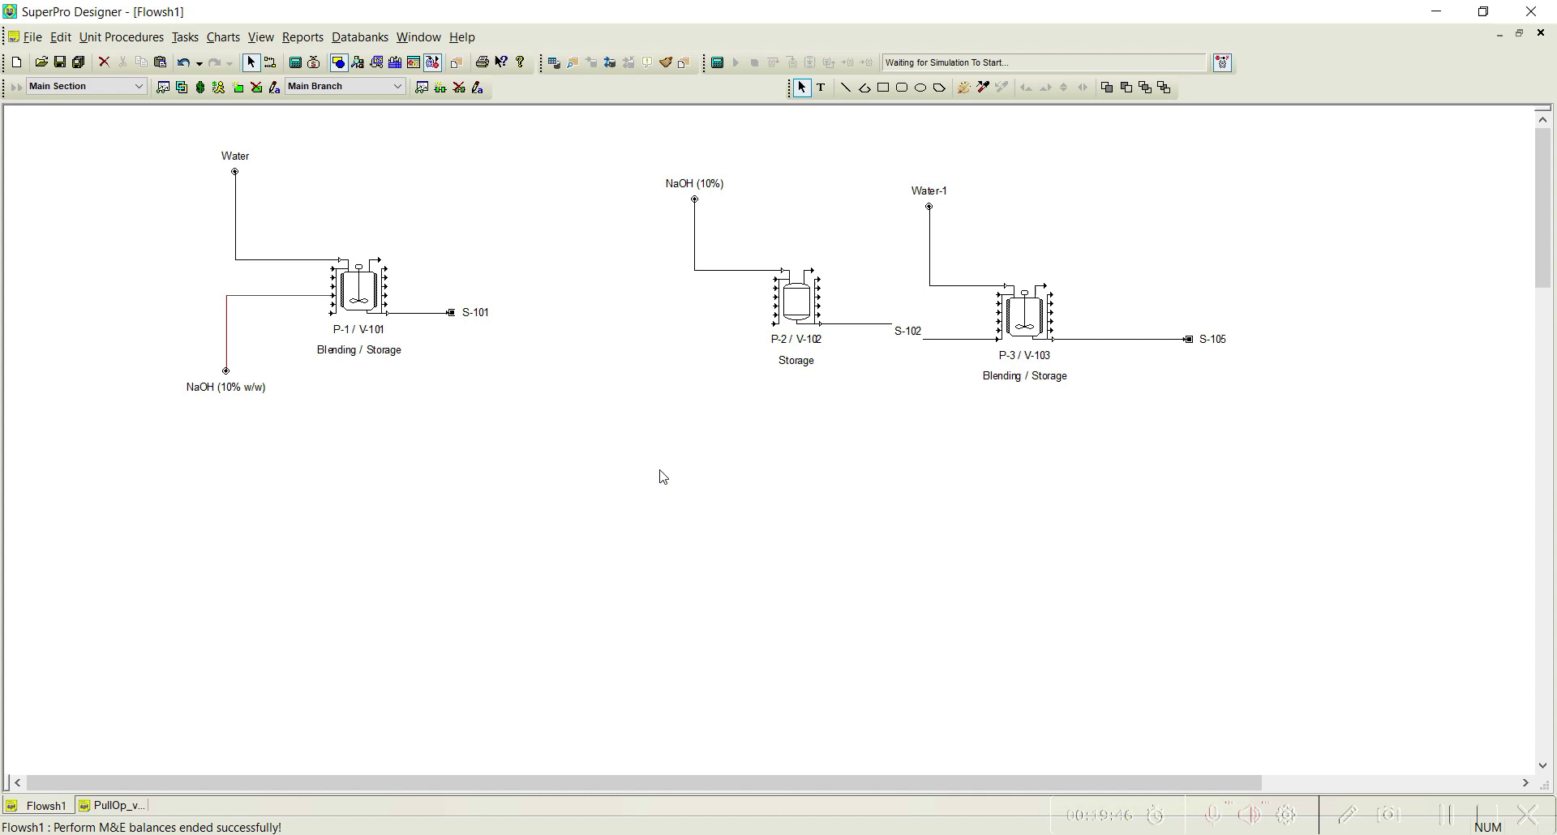
- Add a batch bulk storage procedure in a blending tank in the empty area below the existing flowsheets
{"action": "left_click", "coordinate": [119, 38]}
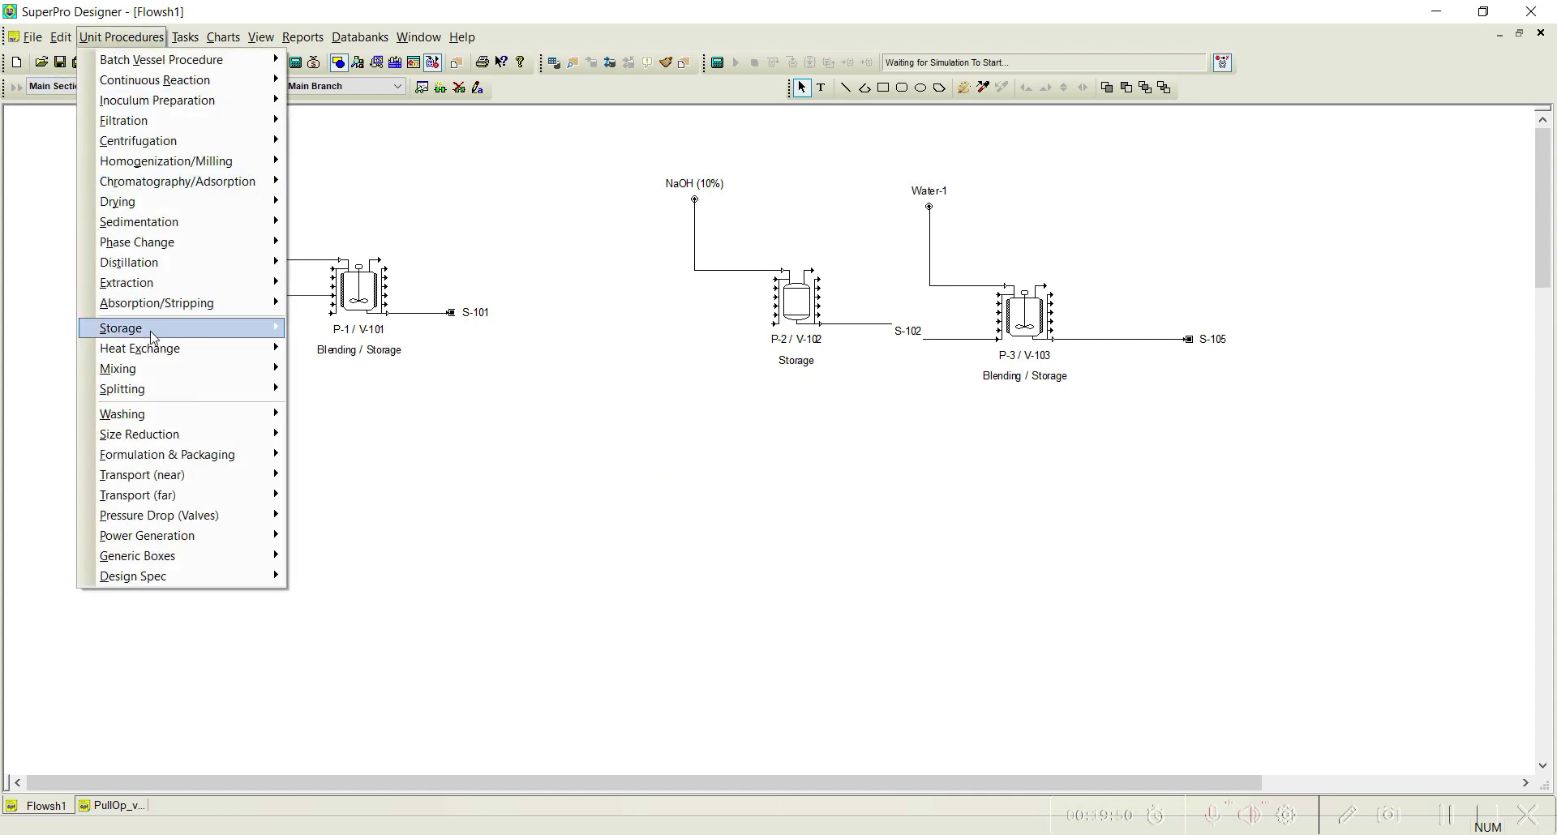
{"action": "mouse_move", "coordinate": [154, 334]}
{"action": "mouse_move", "coordinate": [371, 335]}
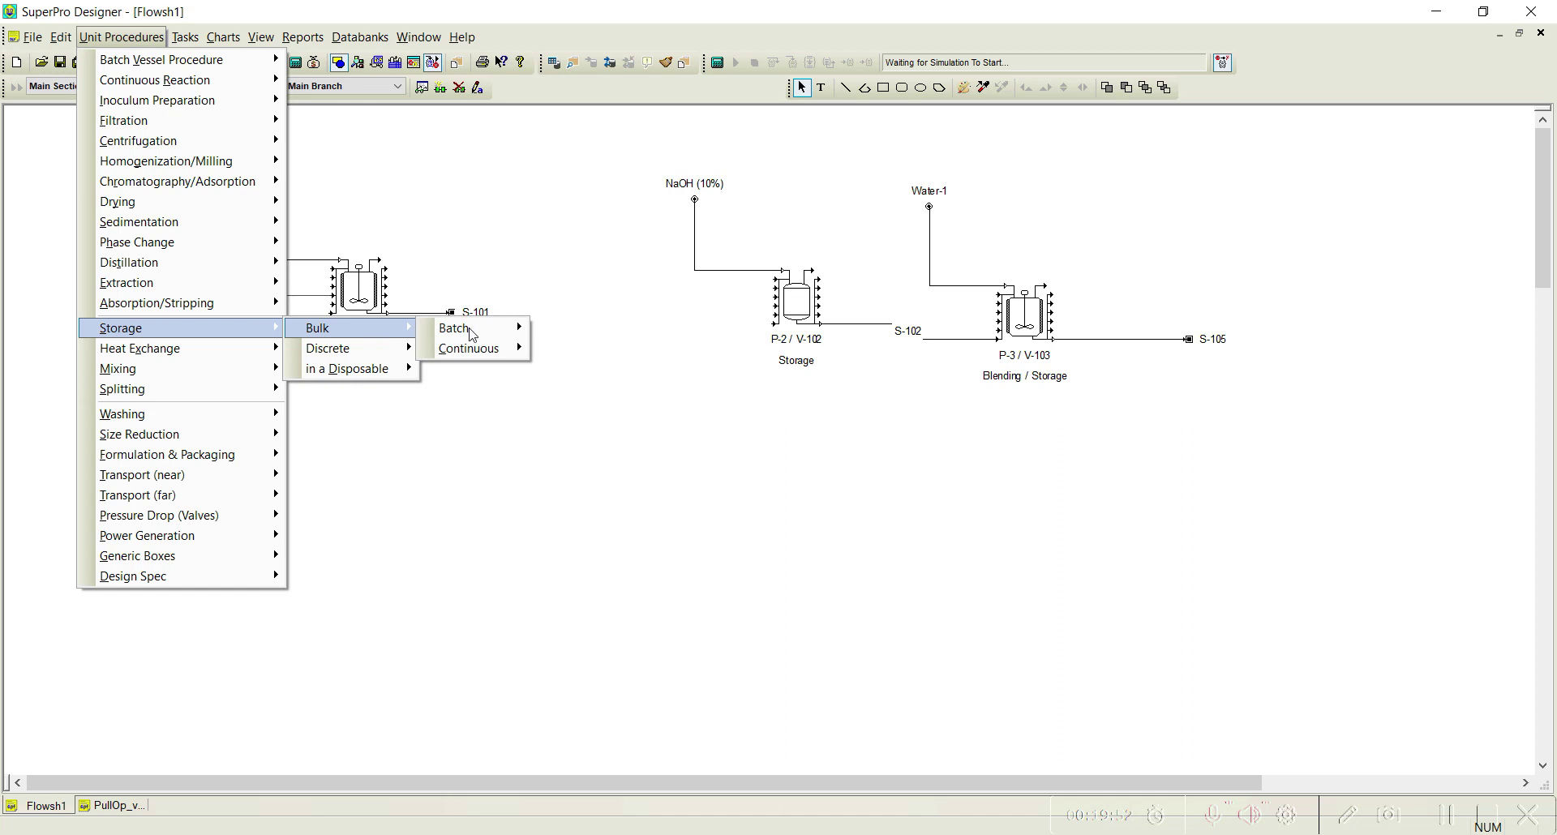
{"action": "mouse_move", "coordinate": [473, 329]}
{"action": "left_click", "coordinate": [568, 328]}
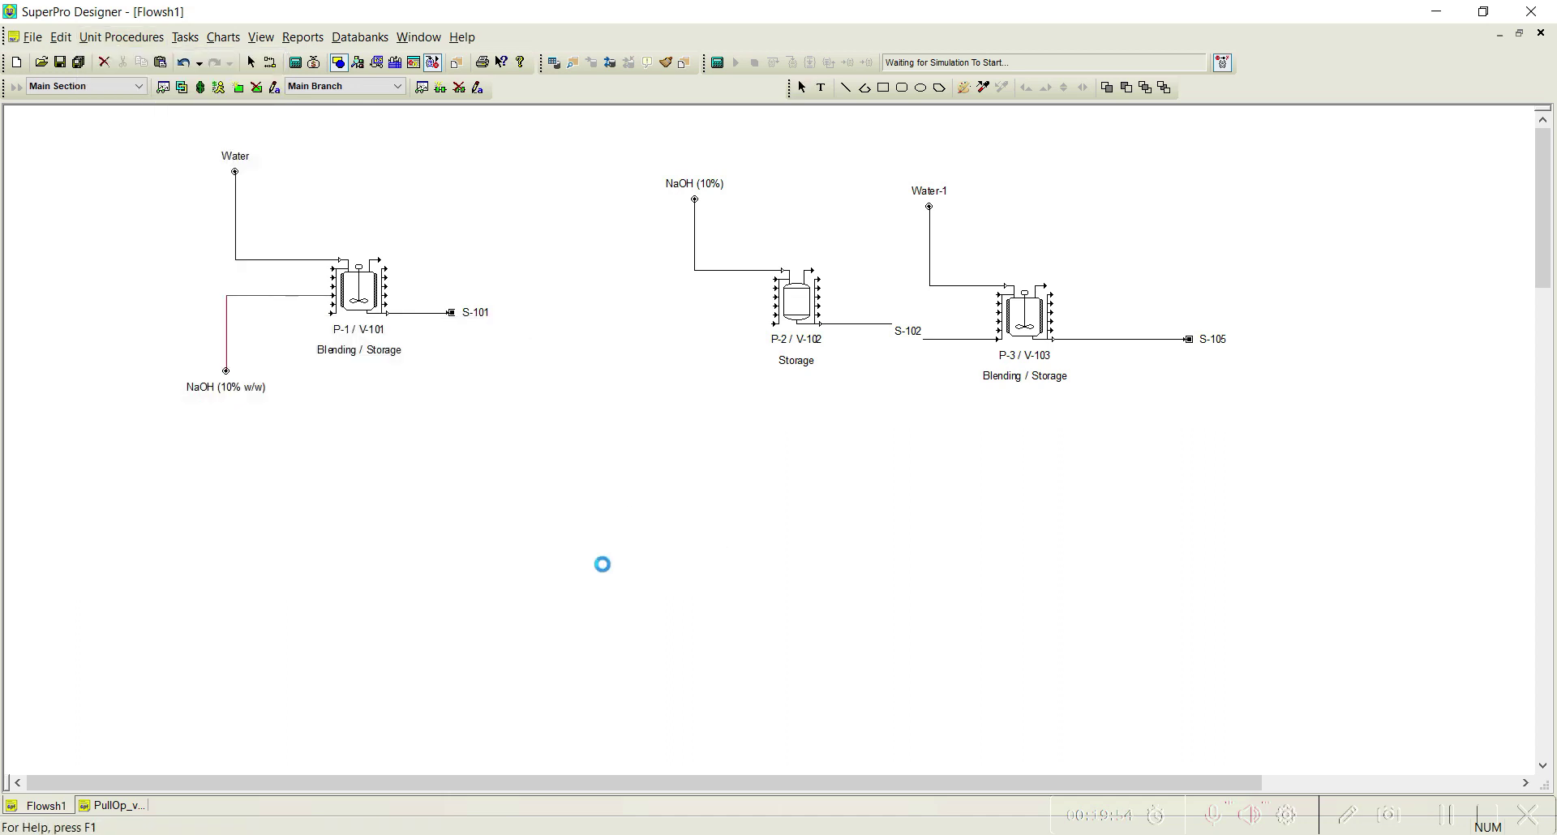
{"action": "left_click", "coordinate": [611, 567]}
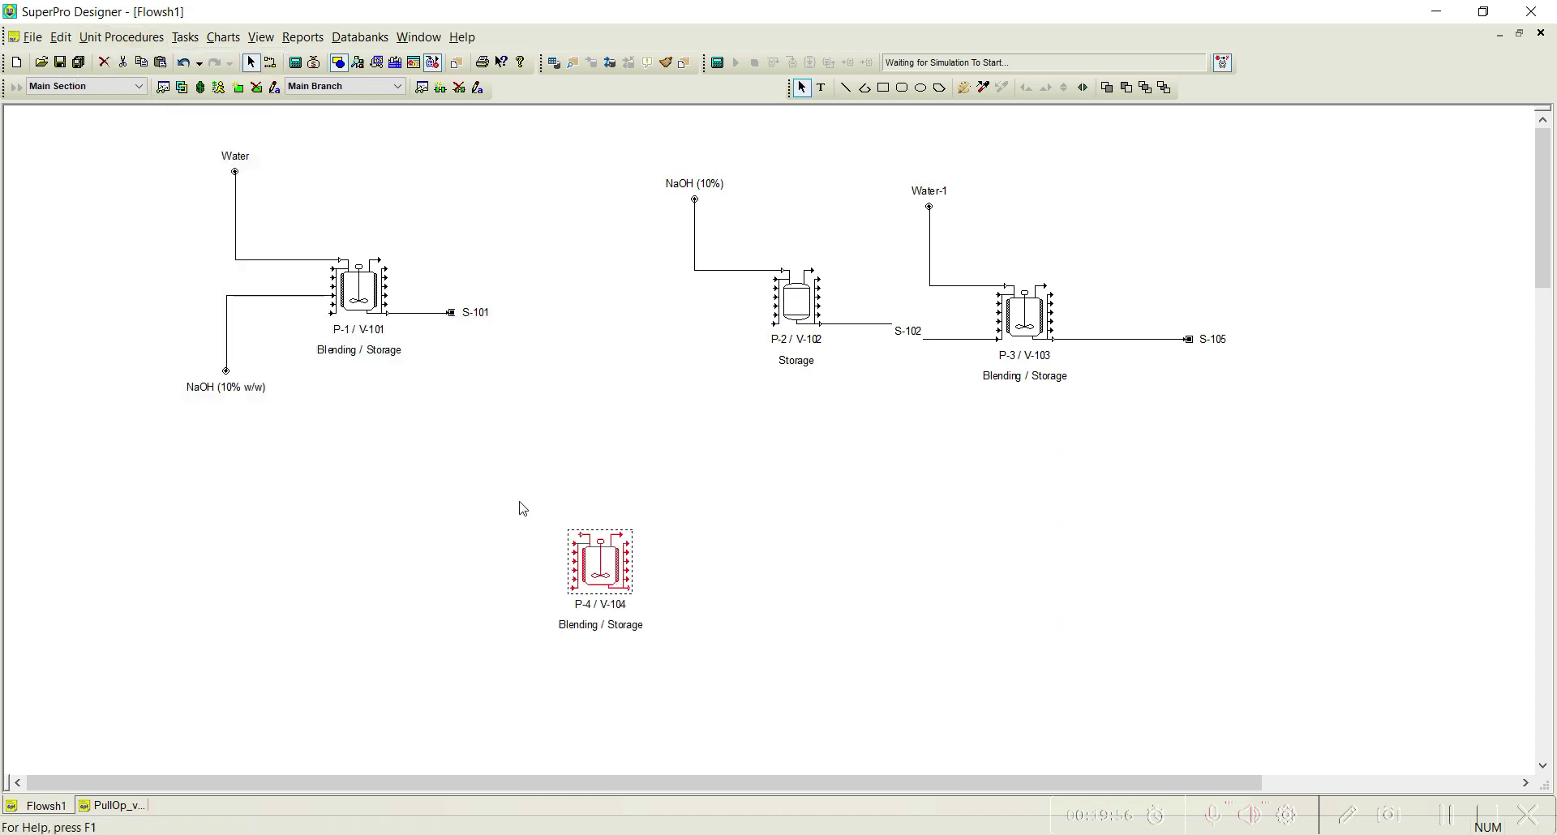
- Add a second batch bulk storage procedure in a blending tank, above and to the right of P-4
{"action": "left_click", "coordinate": [121, 38]}
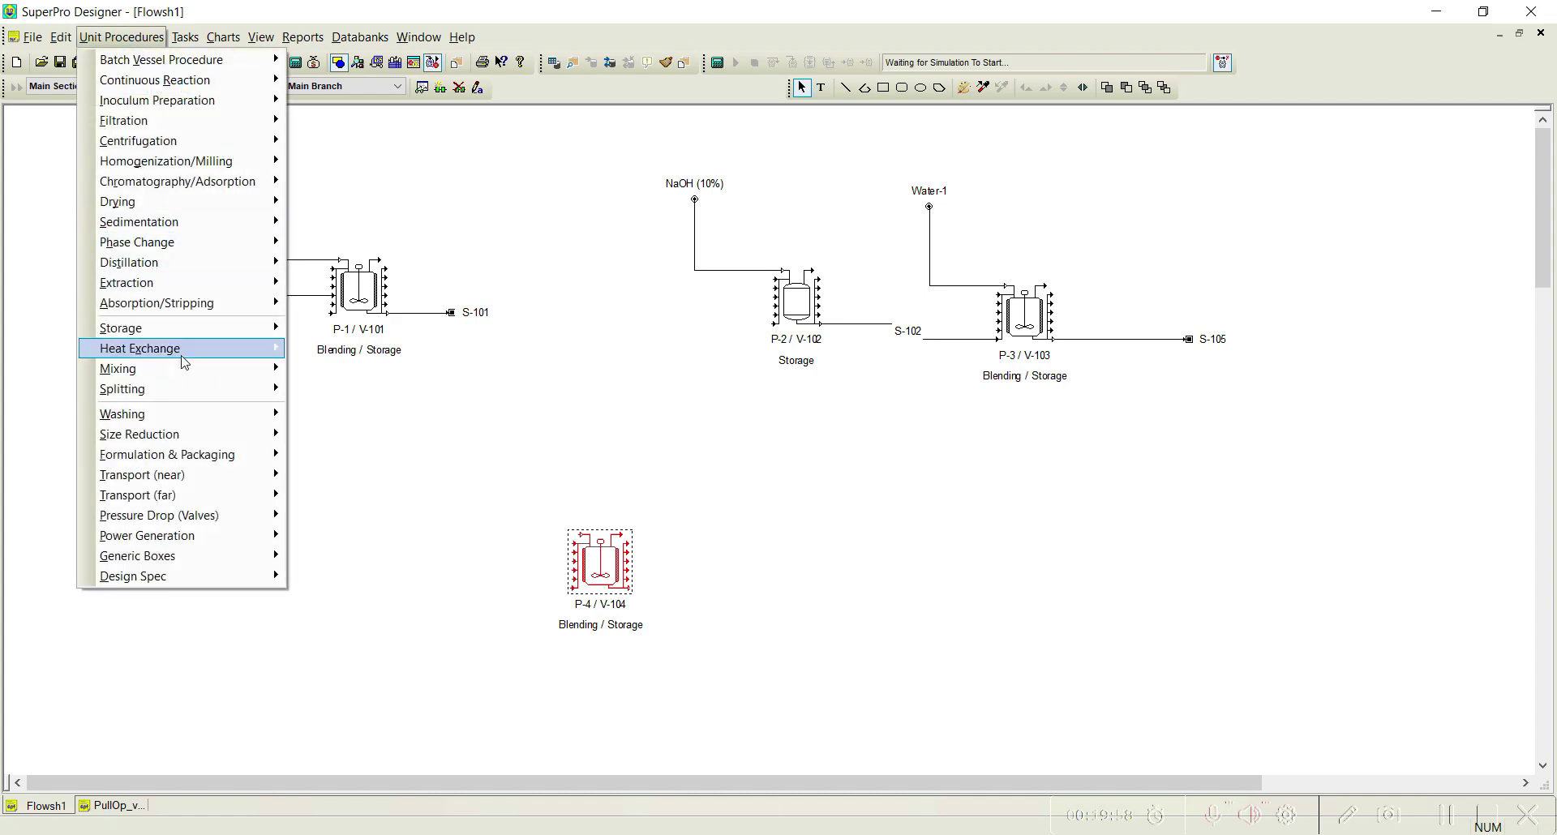
{"action": "mouse_move", "coordinate": [130, 327]}
{"action": "mouse_move", "coordinate": [341, 328]}
{"action": "mouse_move", "coordinate": [470, 327]}
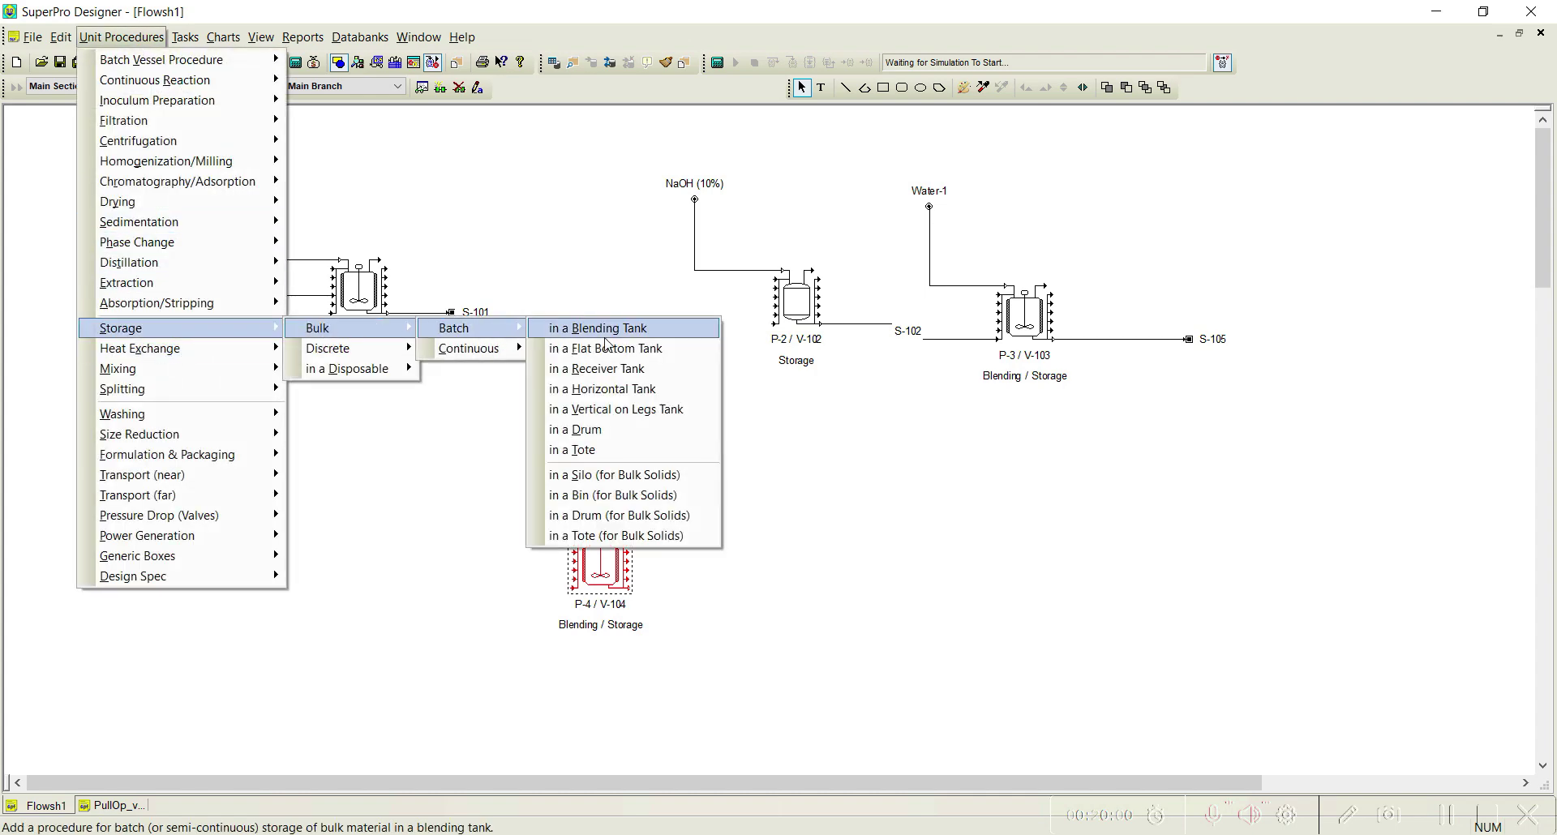
{"action": "left_click", "coordinate": [605, 333]}
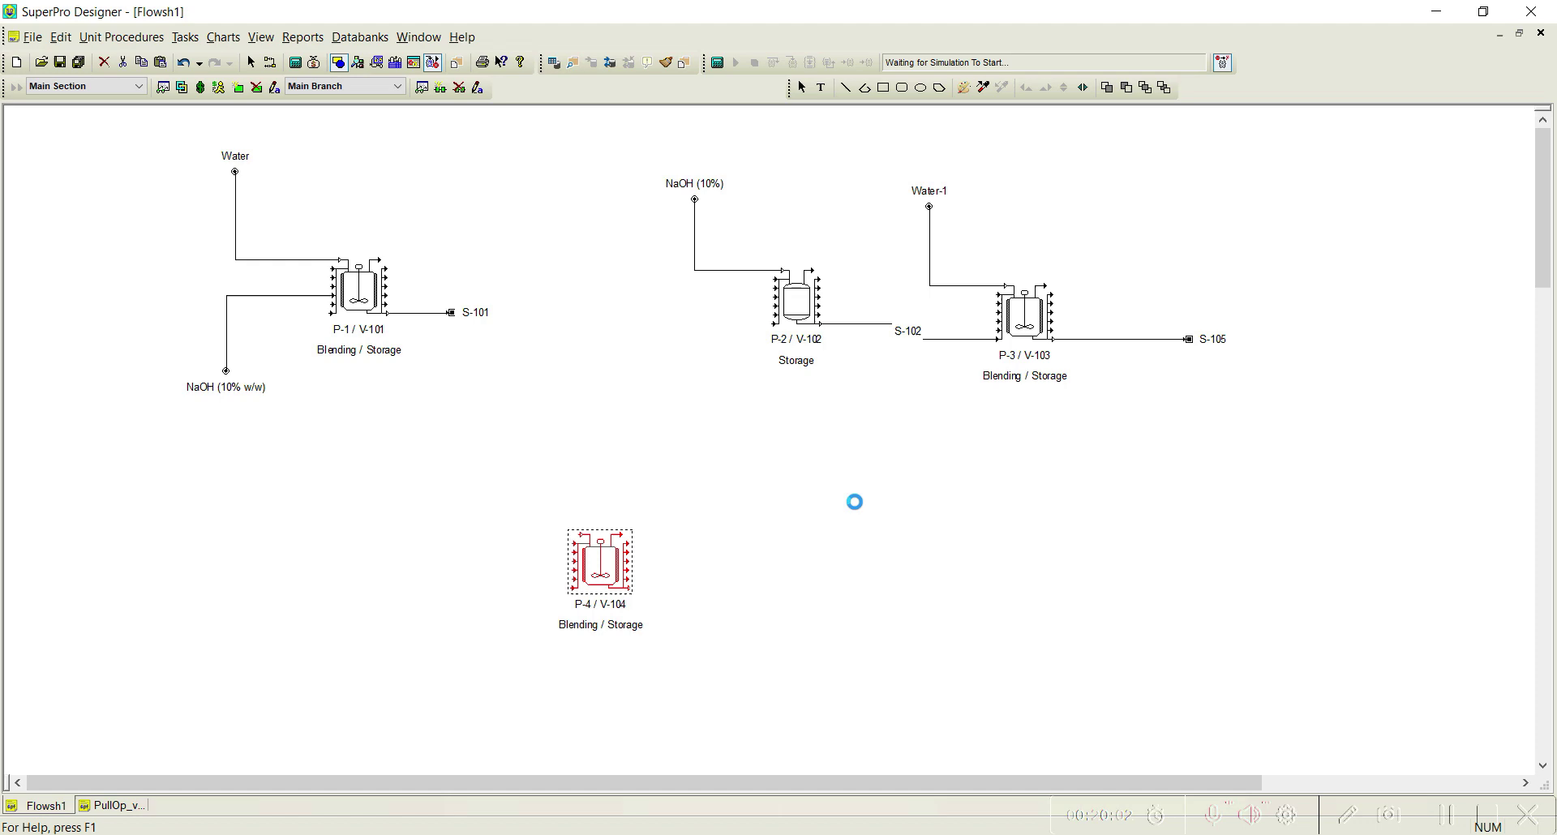
{"action": "left_click", "coordinate": [855, 502]}
- Add a third batch bulk storage procedure in a blending tank, below P-5
{"action": "left_click", "coordinate": [122, 37]}
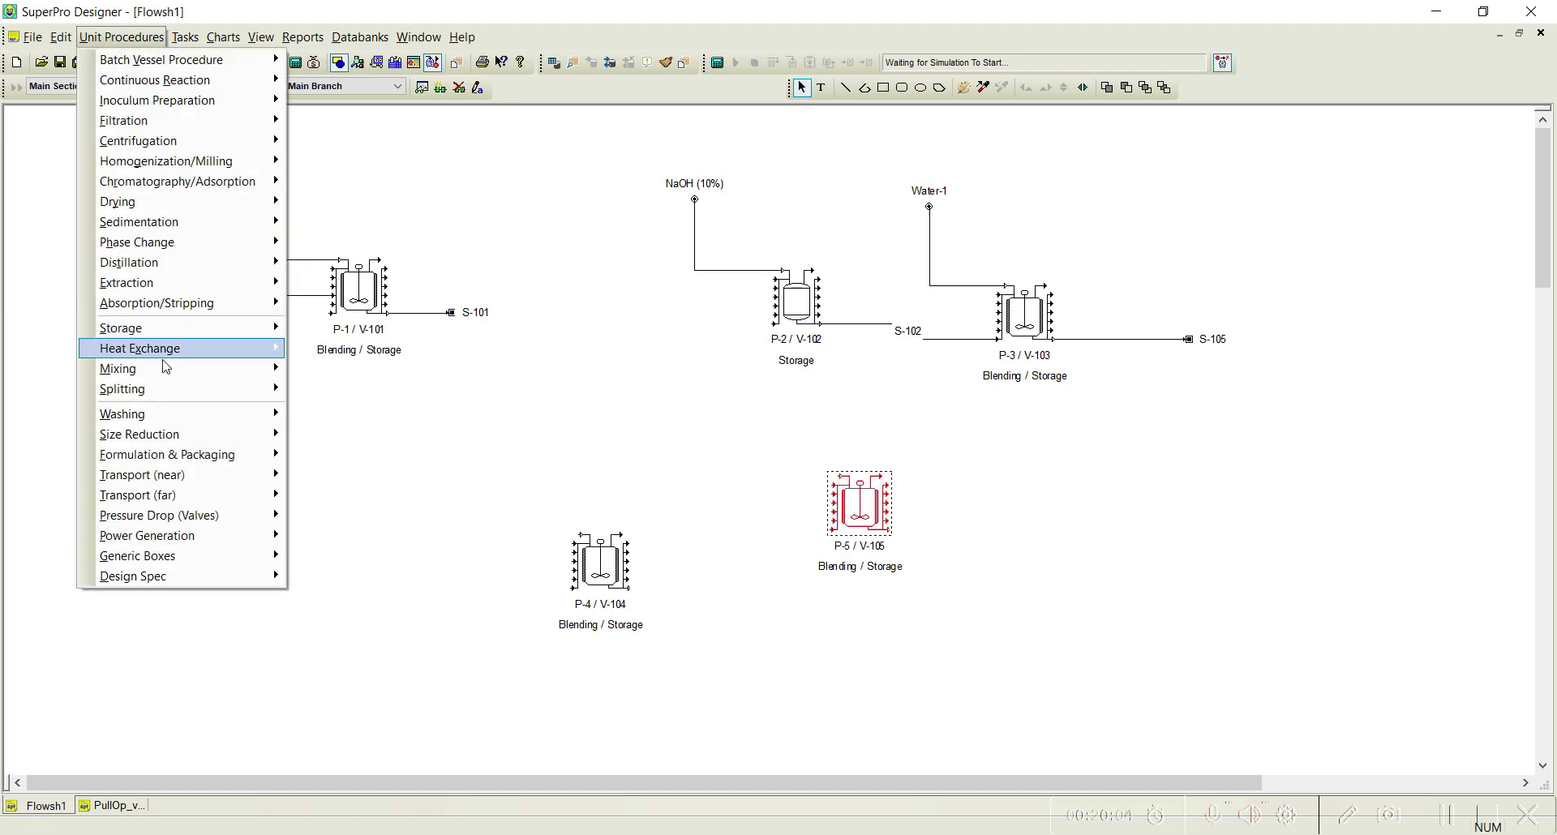
{"action": "mouse_move", "coordinate": [130, 328]}
{"action": "mouse_move", "coordinate": [341, 328]}
{"action": "mouse_move", "coordinate": [471, 328]}
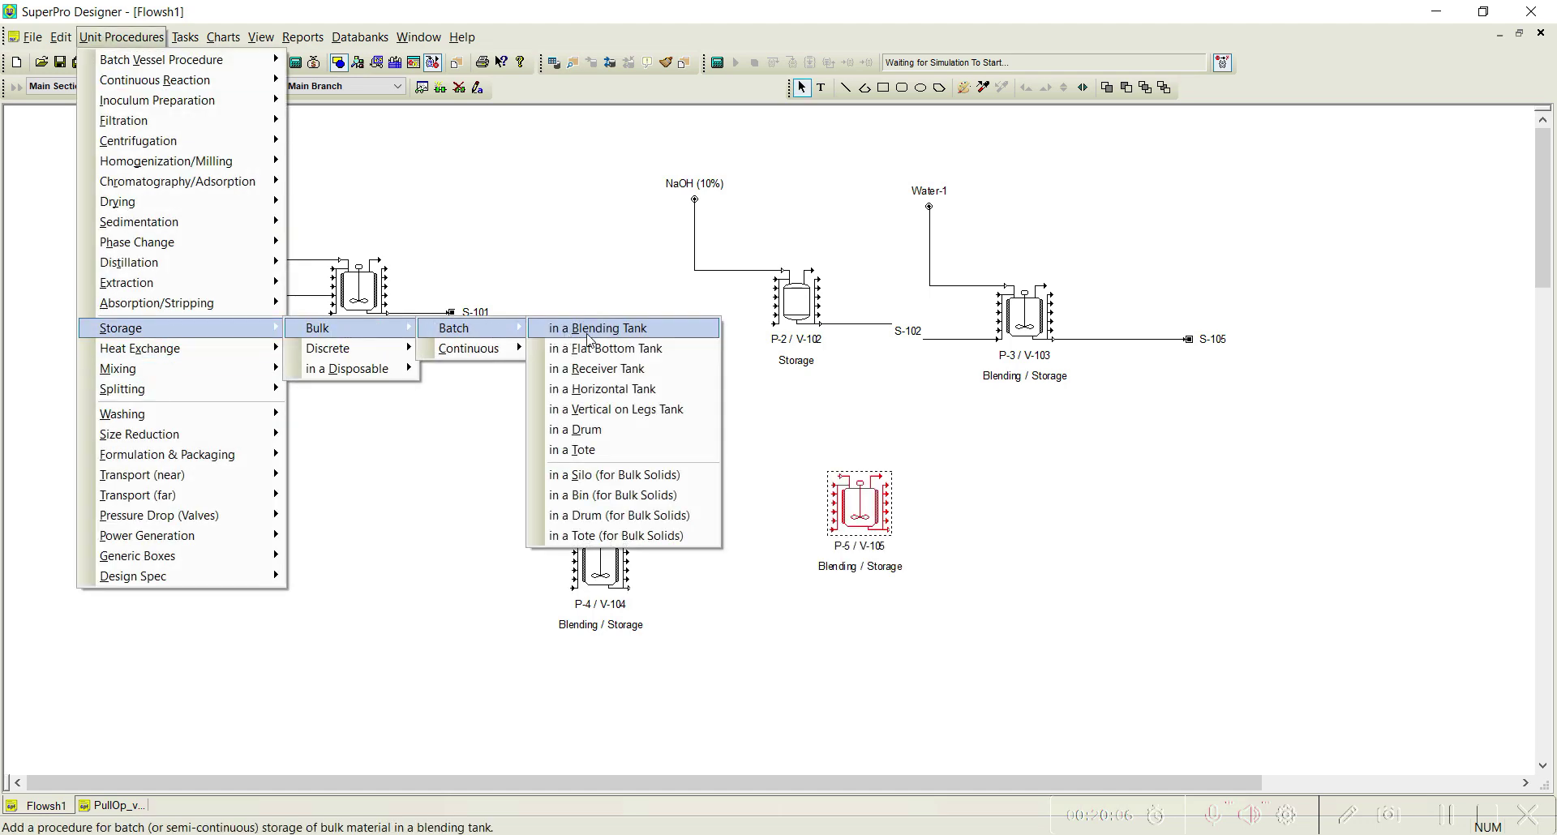
{"action": "left_click", "coordinate": [590, 331]}
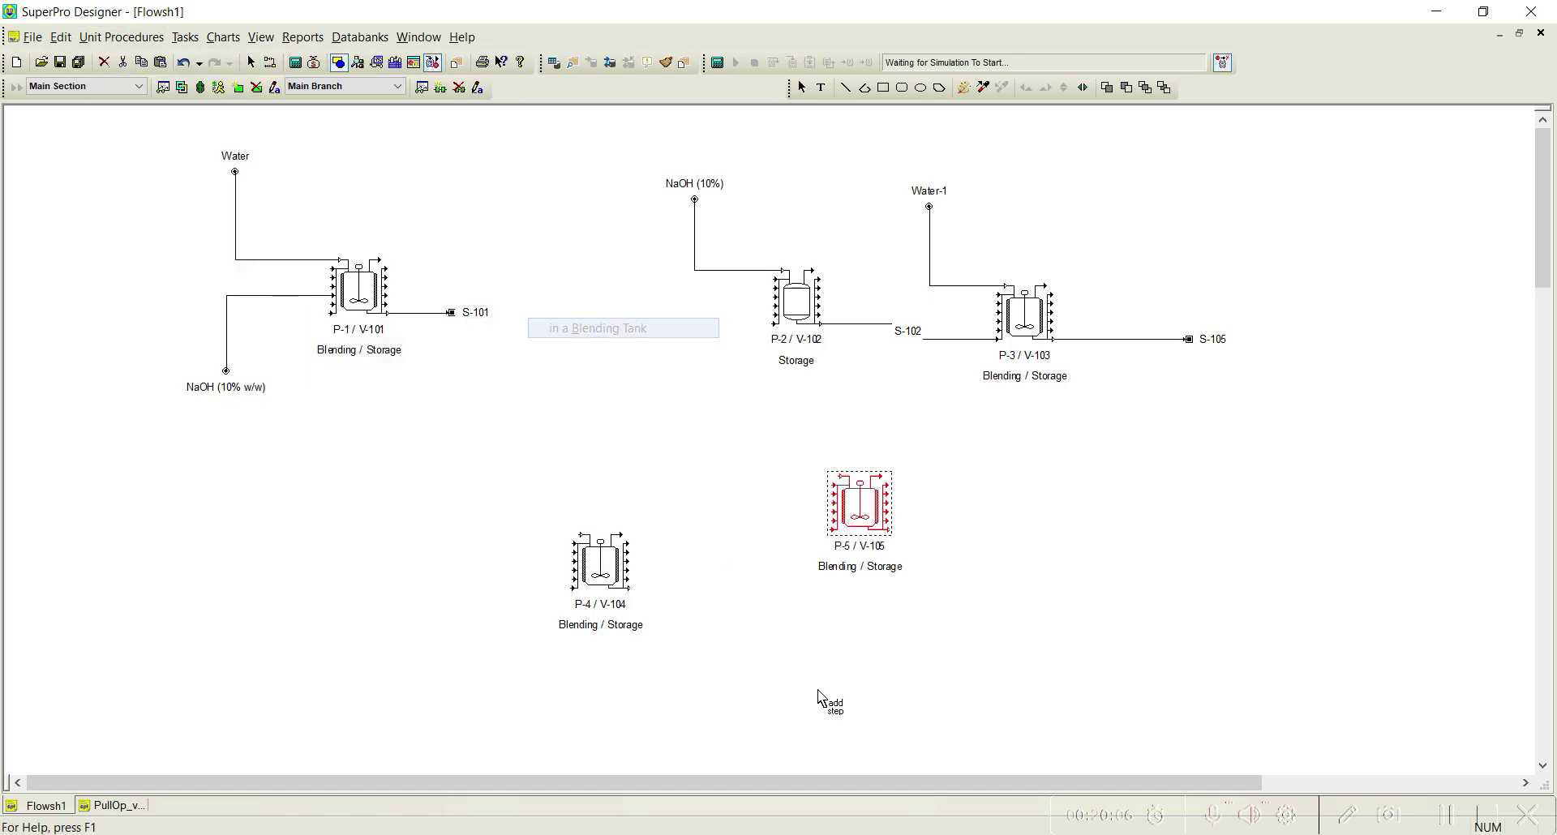
{"action": "left_click", "coordinate": [942, 644]}
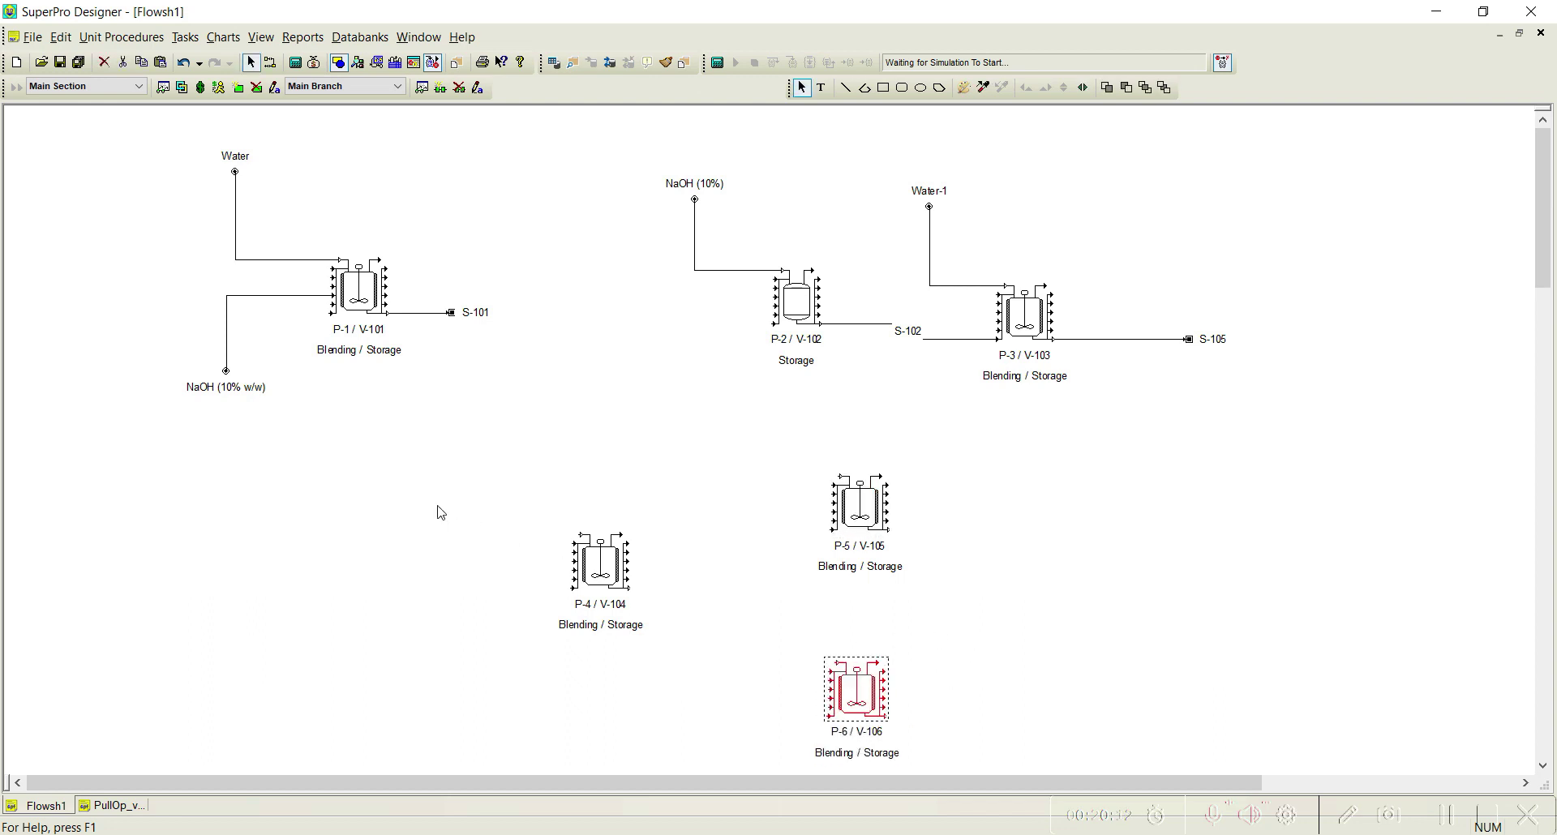
- Draw a feed stream into the top inlet of P-4 and a transfer stream from P-4 to P-5
{"action": "left_click", "coordinate": [270, 63]}
{"action": "left_click", "coordinate": [448, 529]}
{"action": "left_click", "coordinate": [578, 531]}
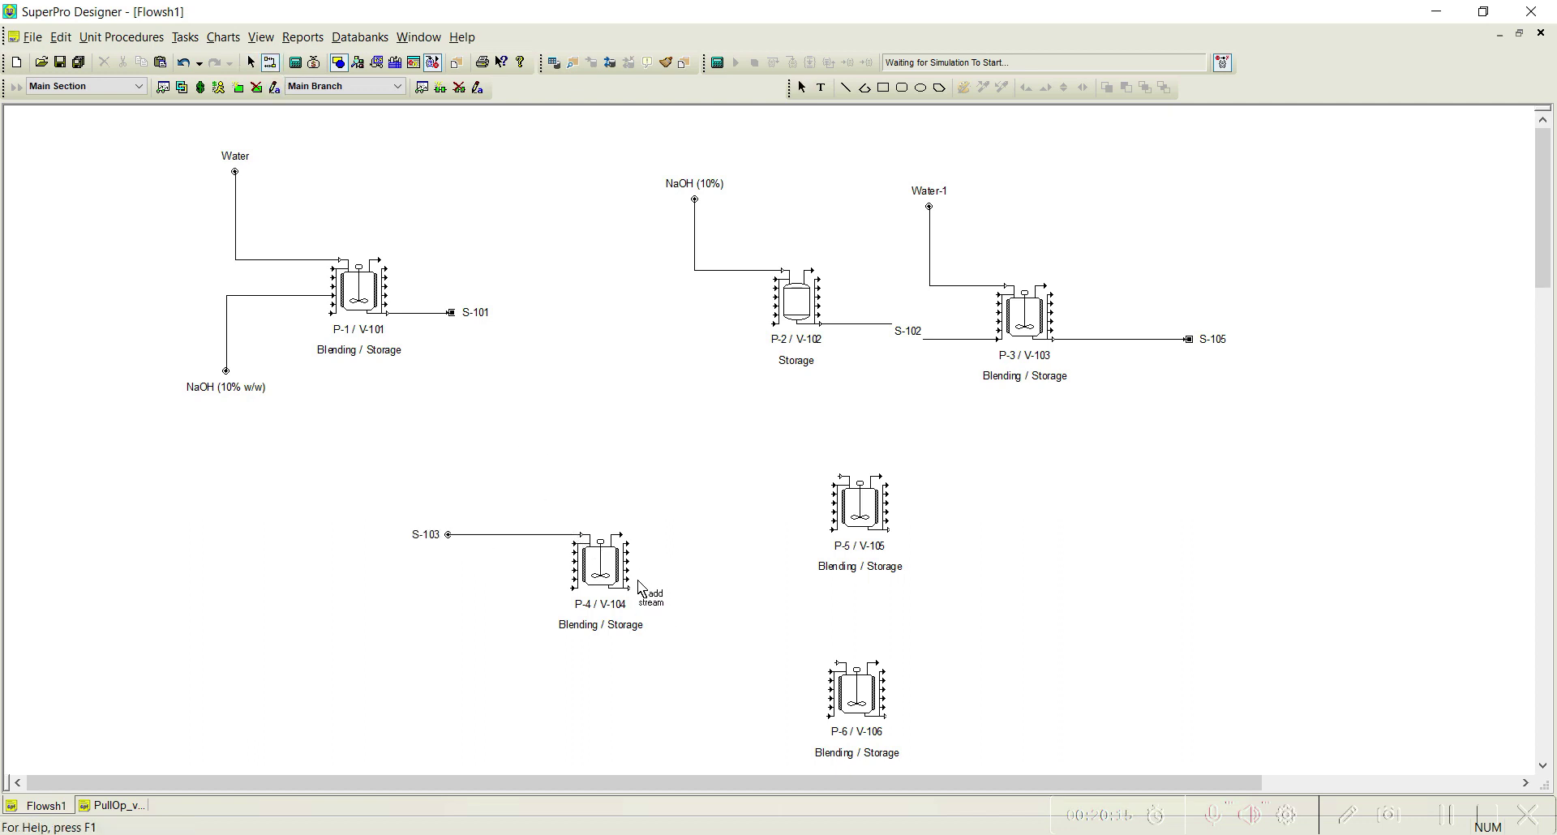
{"action": "left_click", "coordinate": [631, 551]}
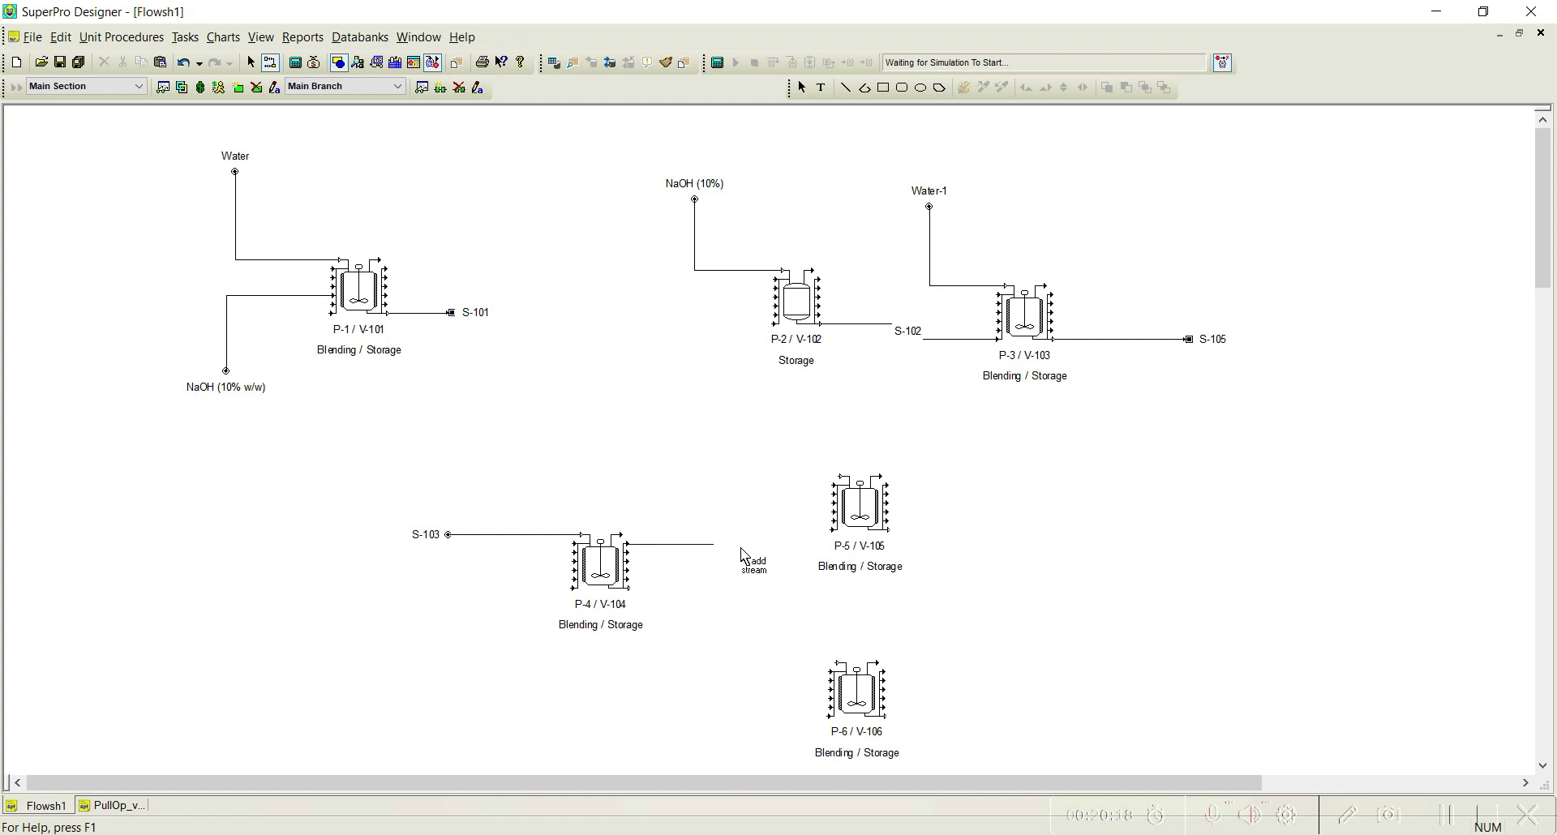
{"action": "left_click", "coordinate": [832, 532]}
- Draw a feed stream into the top inlet of P-5 and a second transfer stream from P-4 to P-6
{"action": "left_click", "coordinate": [775, 420]}
{"action": "left_click", "coordinate": [842, 477]}
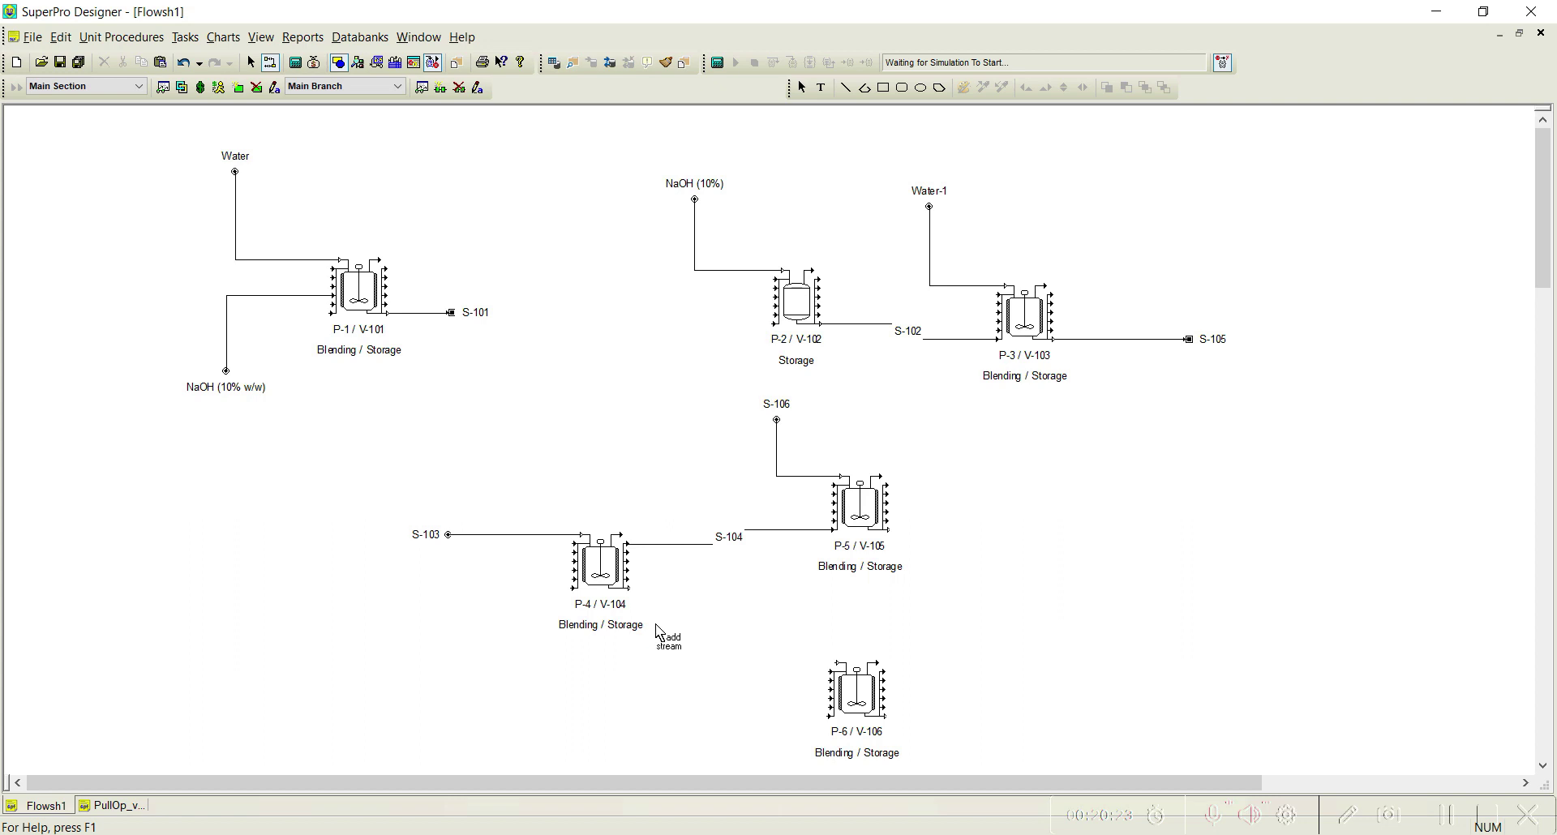
{"action": "left_click", "coordinate": [630, 580]}
{"action": "left_click", "coordinate": [754, 621]}
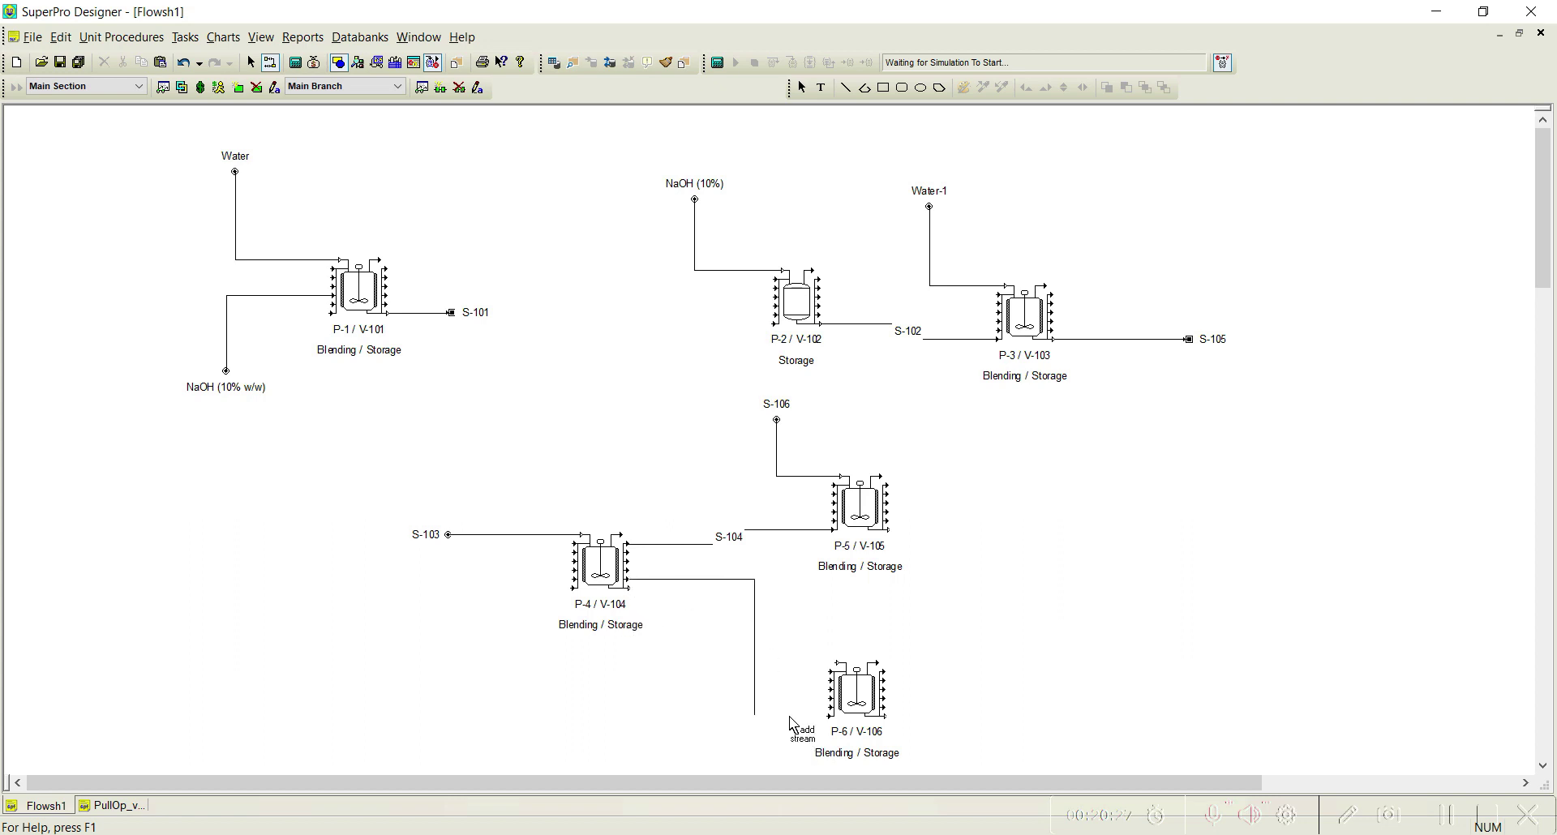
{"action": "left_click", "coordinate": [829, 714]}
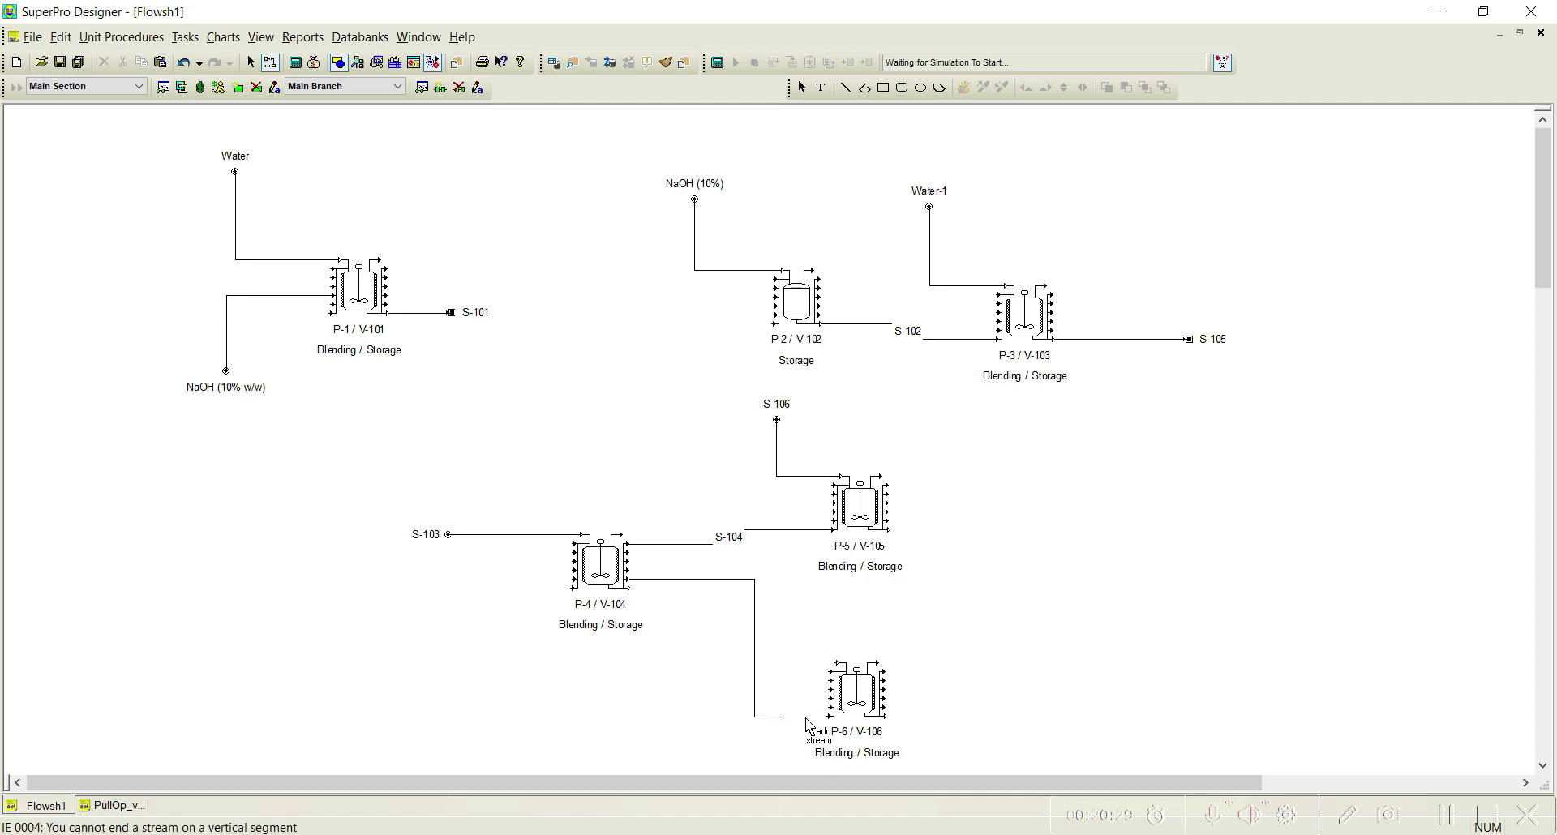
{"action": "left_click", "coordinate": [825, 719]}
- Draw a feed stream into the top inlet of P-6 and output streams leaving P-5 and P-6
{"action": "left_click", "coordinate": [806, 614]}
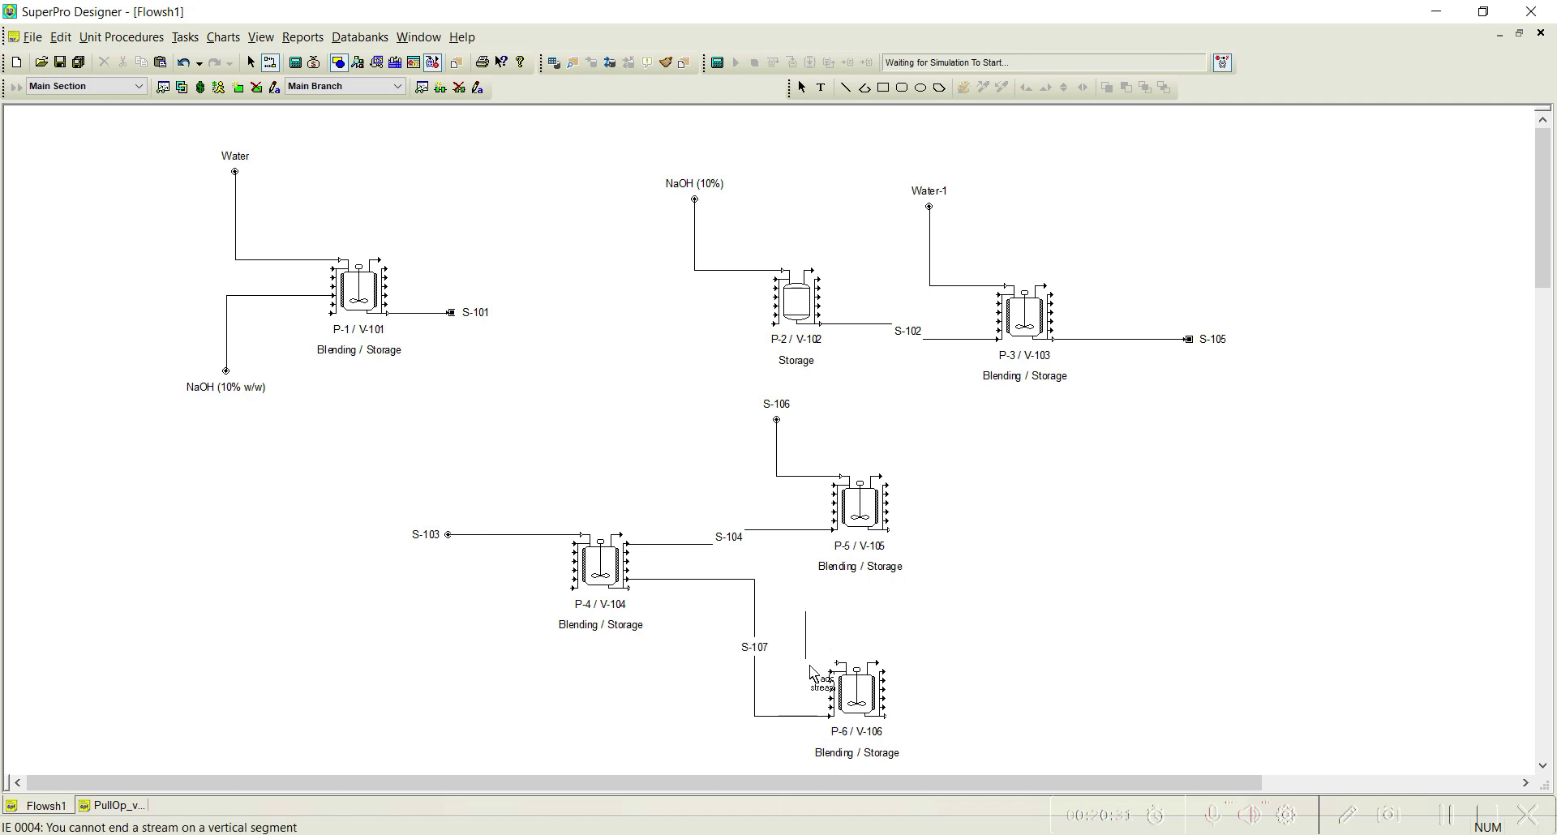
{"action": "left_click", "coordinate": [829, 664]}
{"action": "left_click", "coordinate": [889, 531]}
{"action": "double_click", "coordinate": [958, 530]}
{"action": "left_click", "coordinate": [889, 718]}
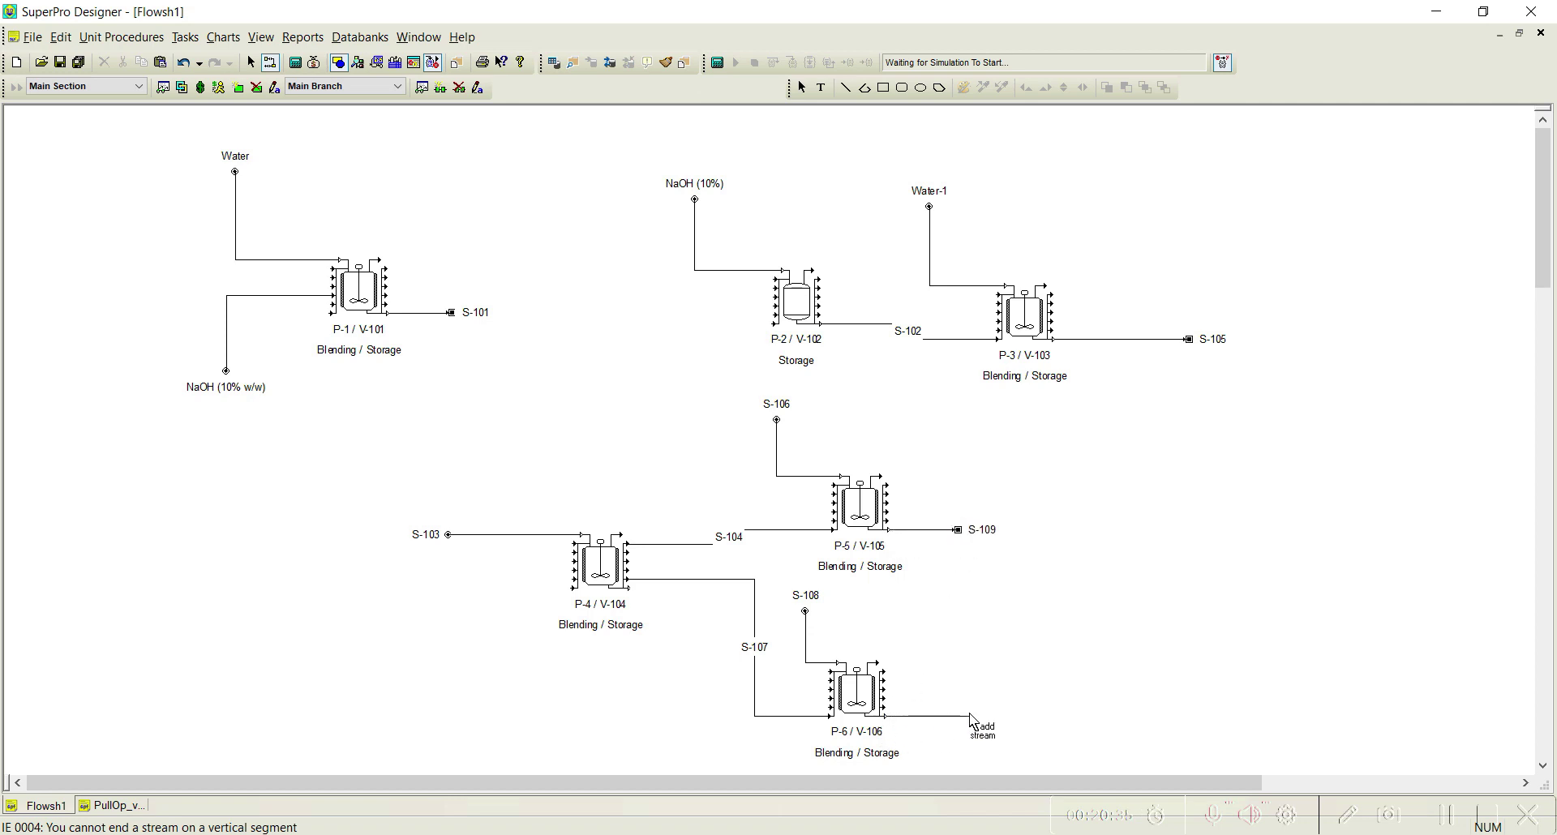
{"action": "double_click", "coordinate": [996, 715]}
{"action": "right_click", "coordinate": [548, 460]}
- Set feed stream S-103 to the NaOH (10% w/w) stock mixture and enable Auto-Adjust for its total flow
{"action": "double_click", "coordinate": [536, 536]}
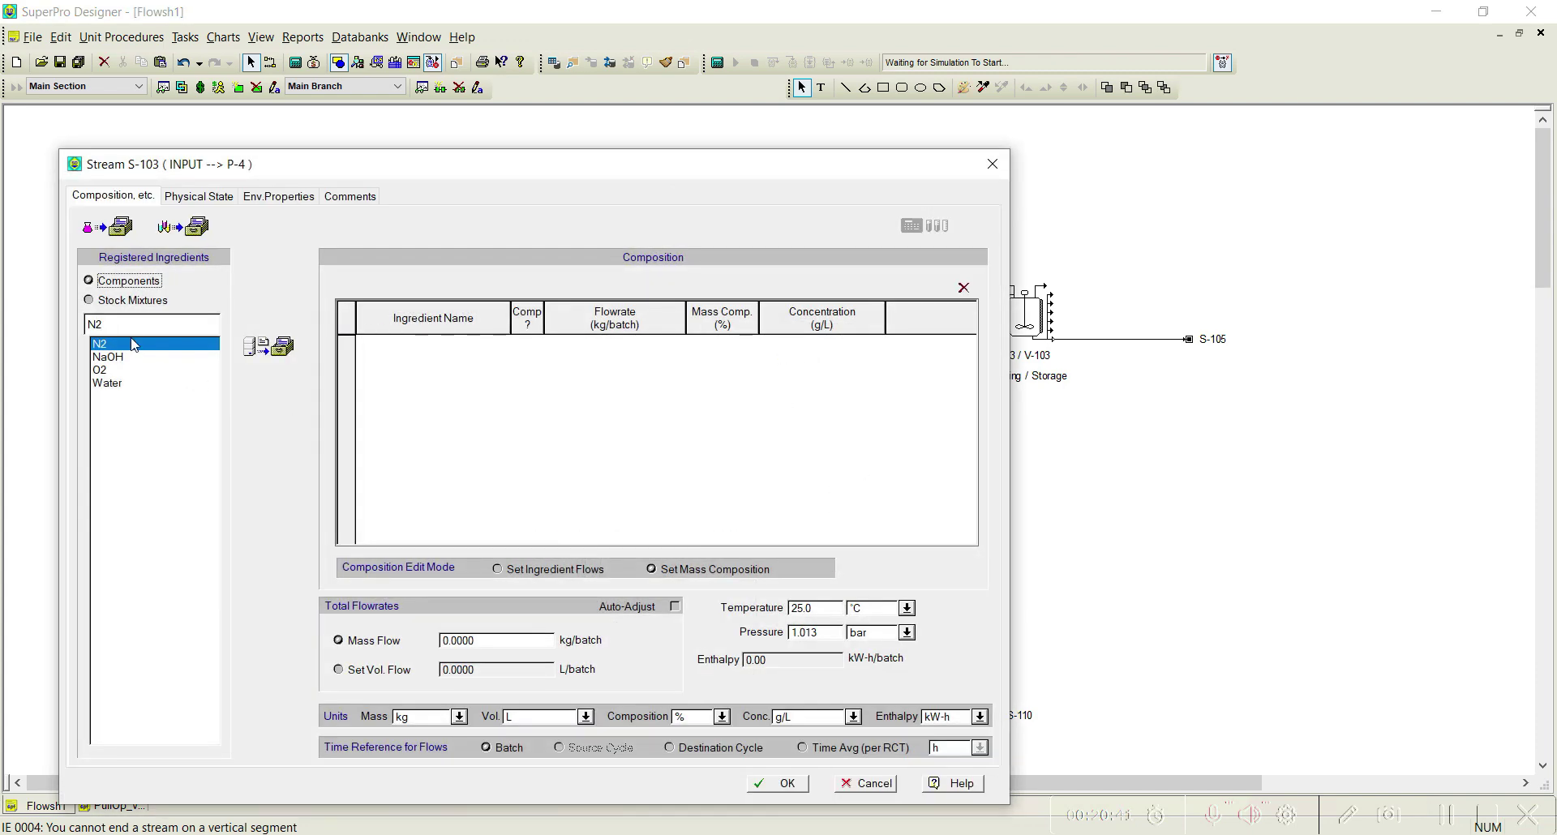
{"action": "left_click", "coordinate": [129, 302]}
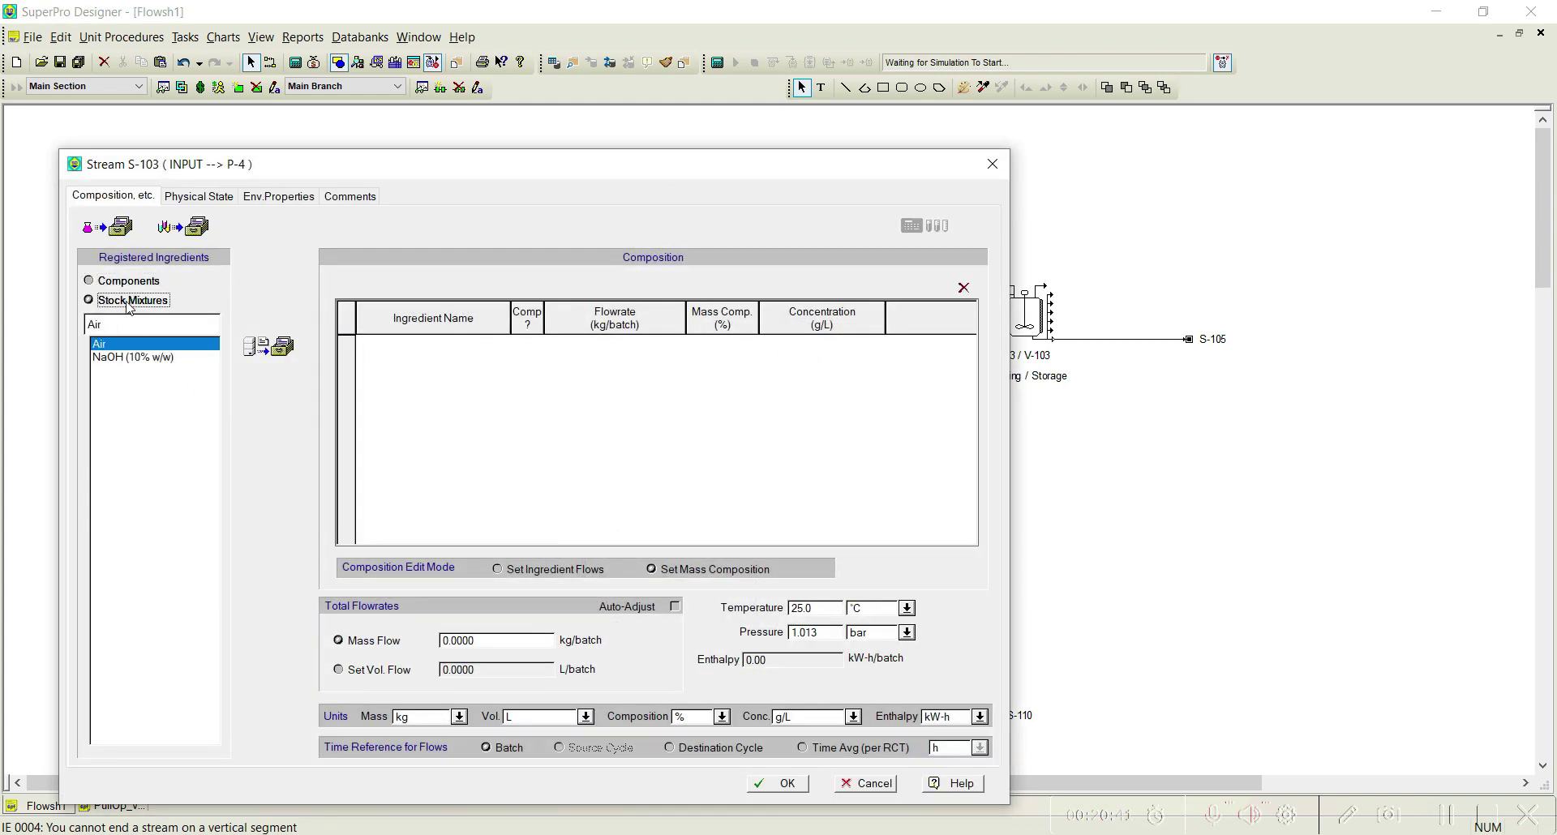
{"action": "left_click", "coordinate": [131, 357]}
{"action": "left_click", "coordinate": [261, 347]}
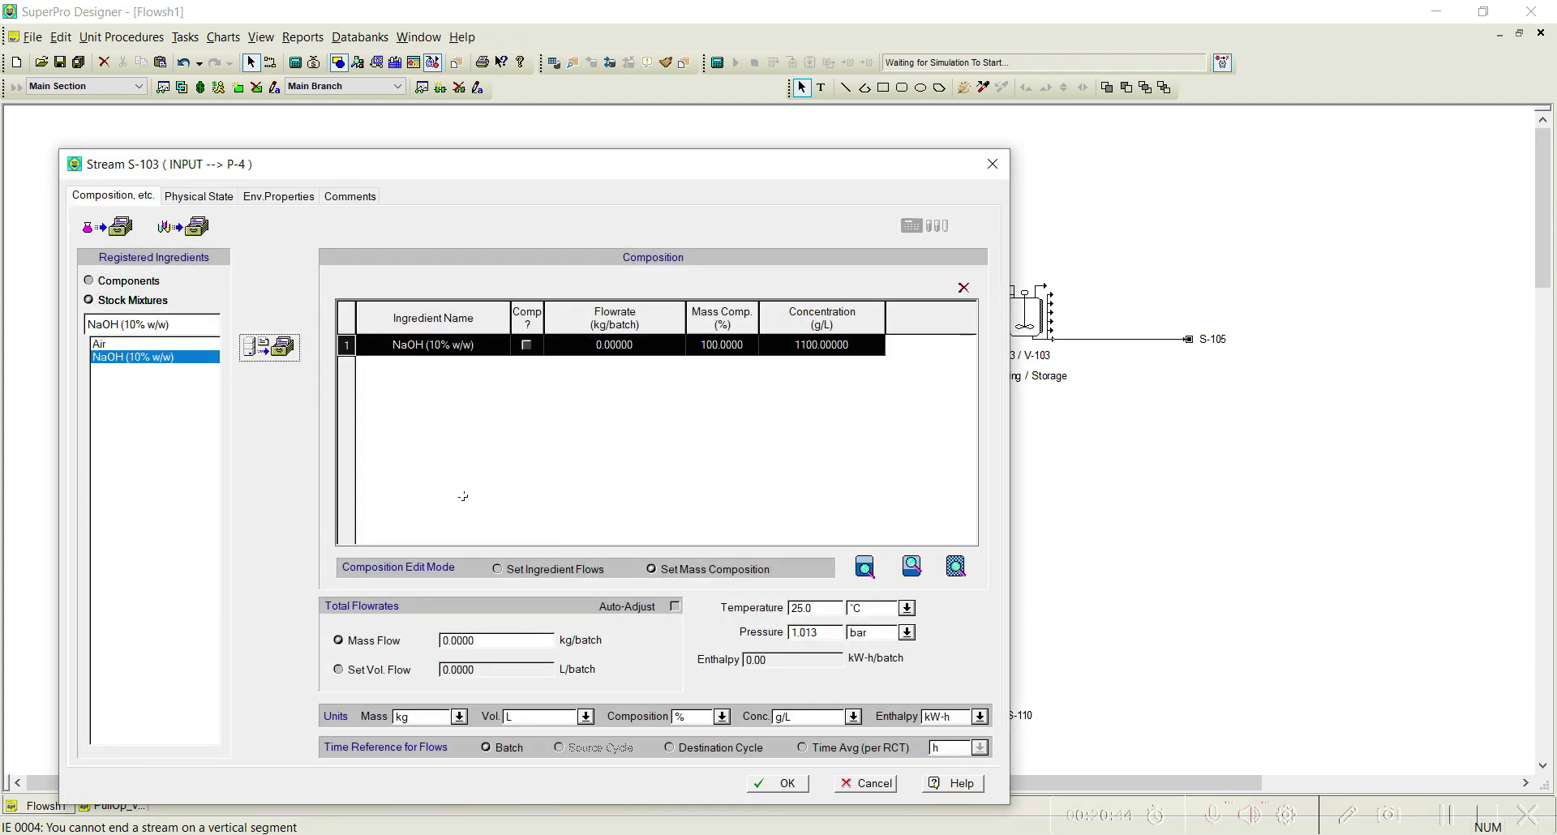
{"action": "left_click_drag", "start_coordinate": [547, 178], "coordinate": [283, 77]}
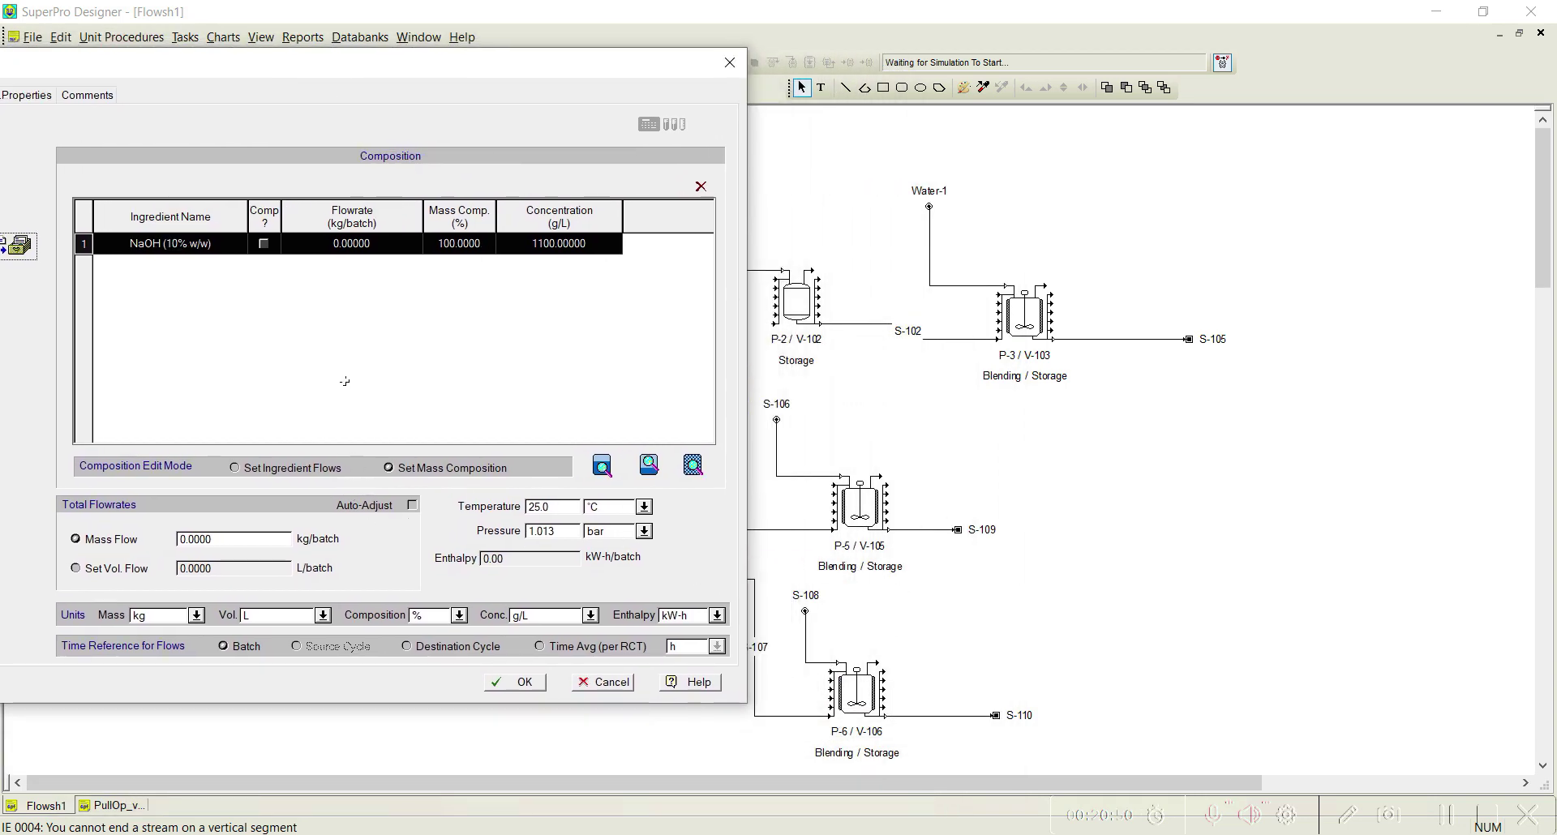
{"action": "left_click", "coordinate": [413, 506]}
{"action": "left_click", "coordinate": [522, 687]}
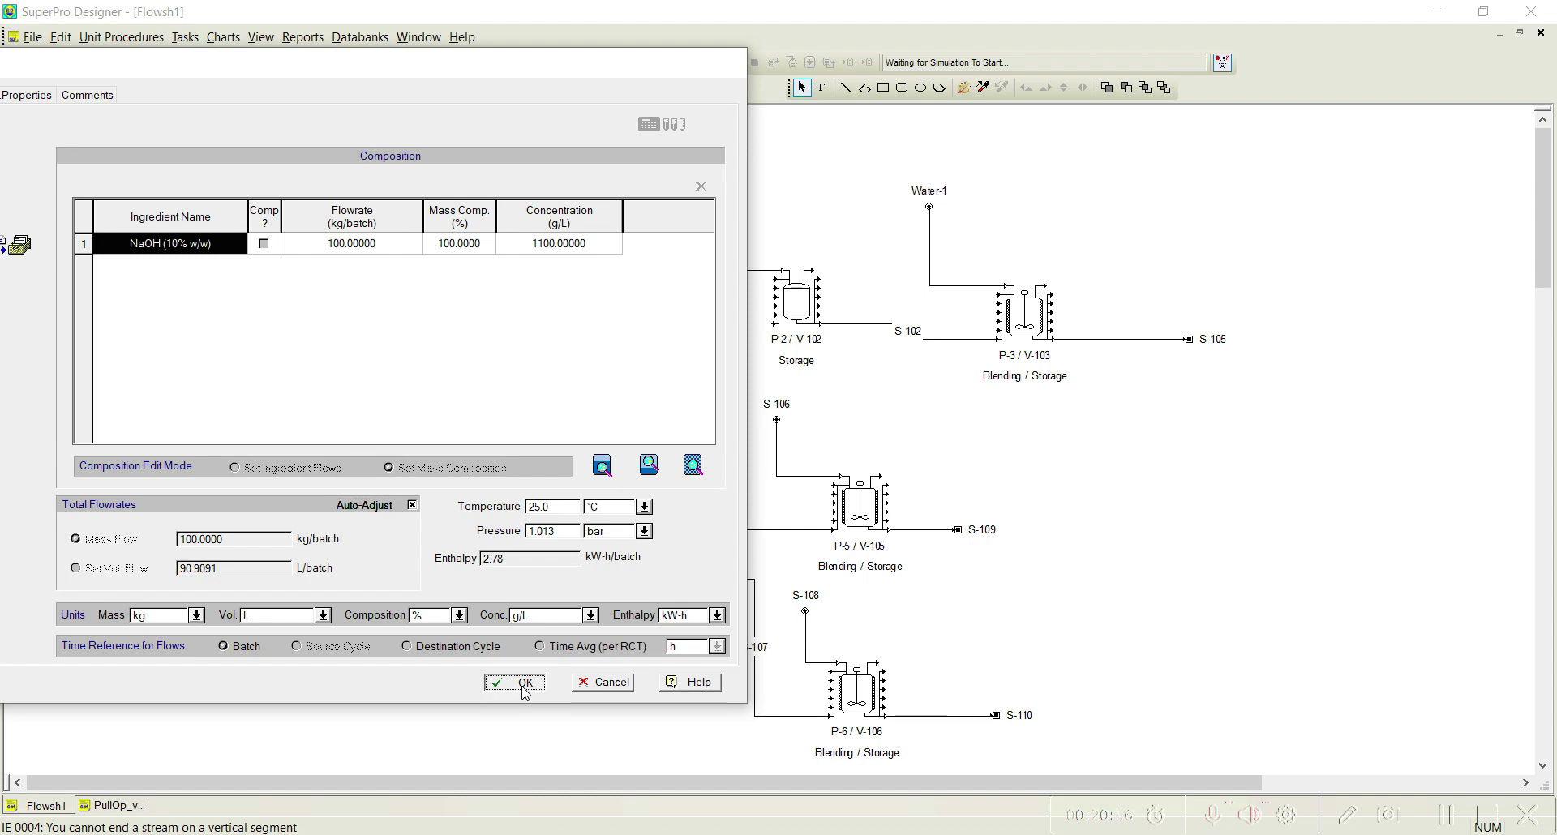
- Build P-4's operation sequence from one Charge followed by two Pull Out operations
{"action": "right_click", "coordinate": [602, 568]}
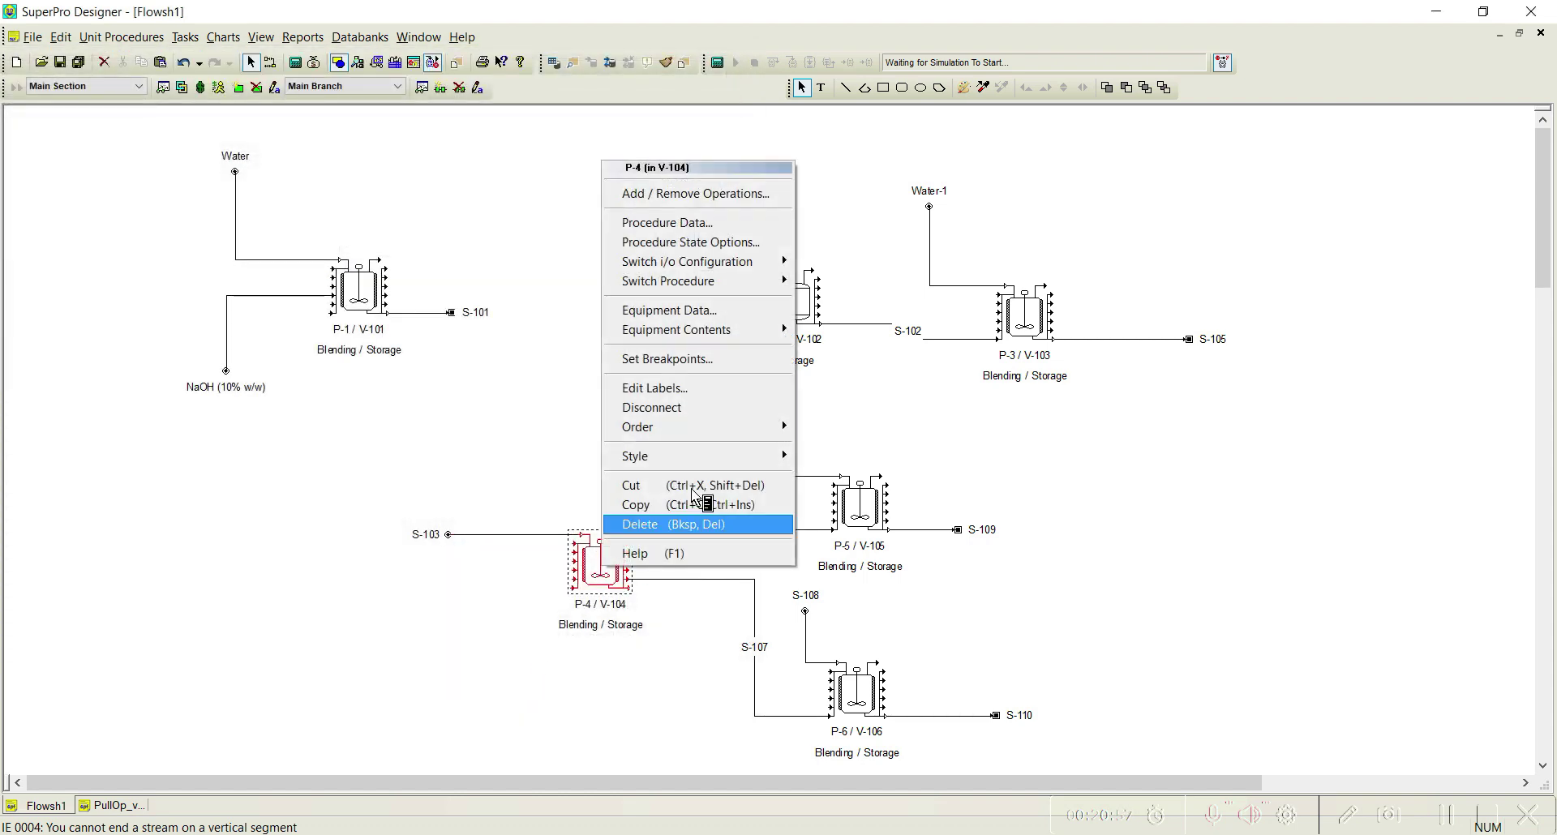
{"action": "left_click", "coordinate": [725, 205]}
{"action": "left_click", "coordinate": [349, 91]}
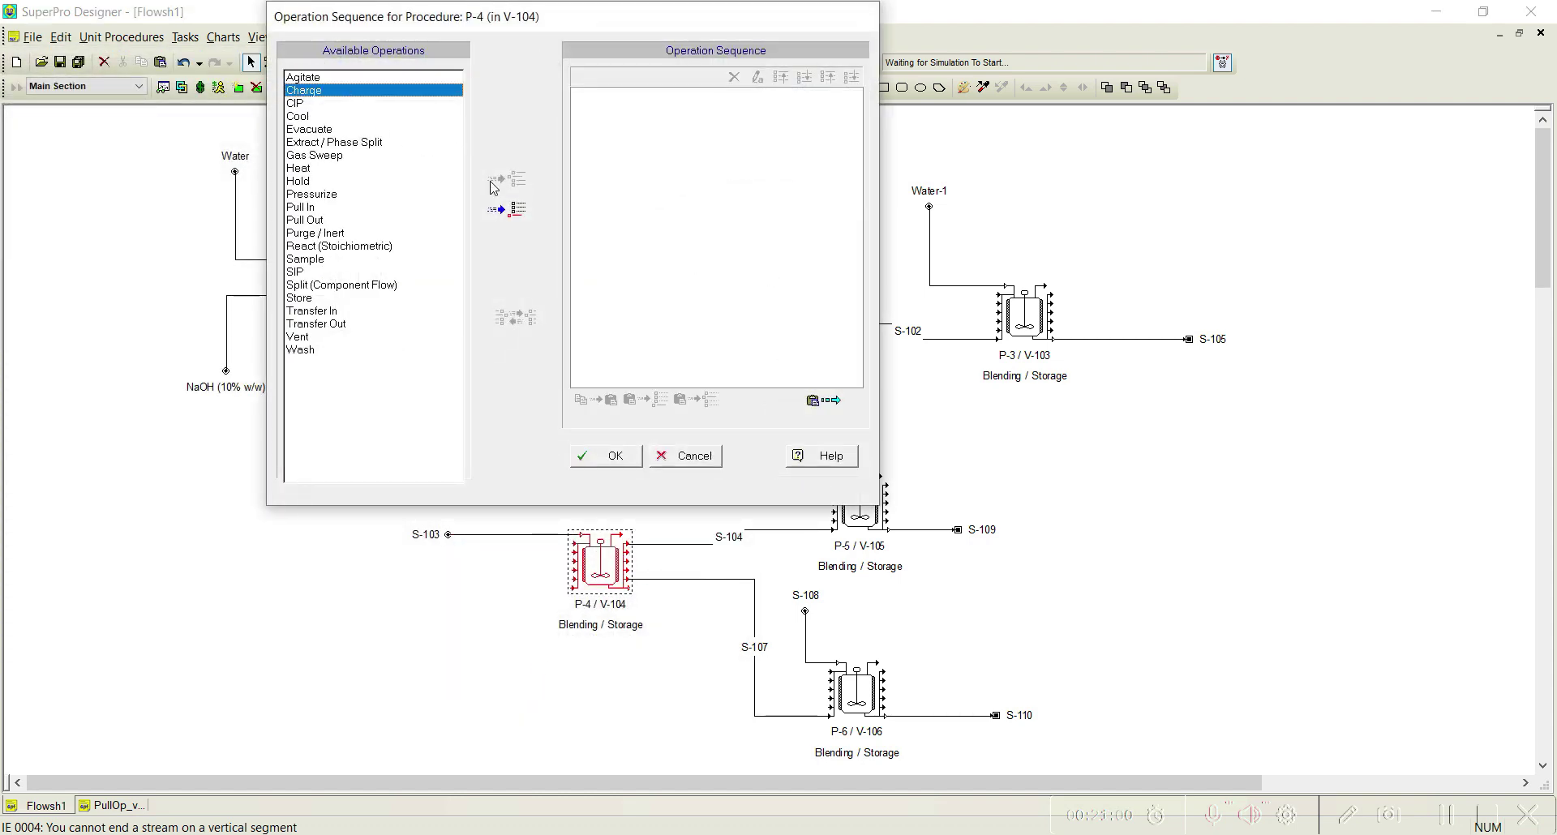
{"action": "left_click", "coordinate": [507, 209]}
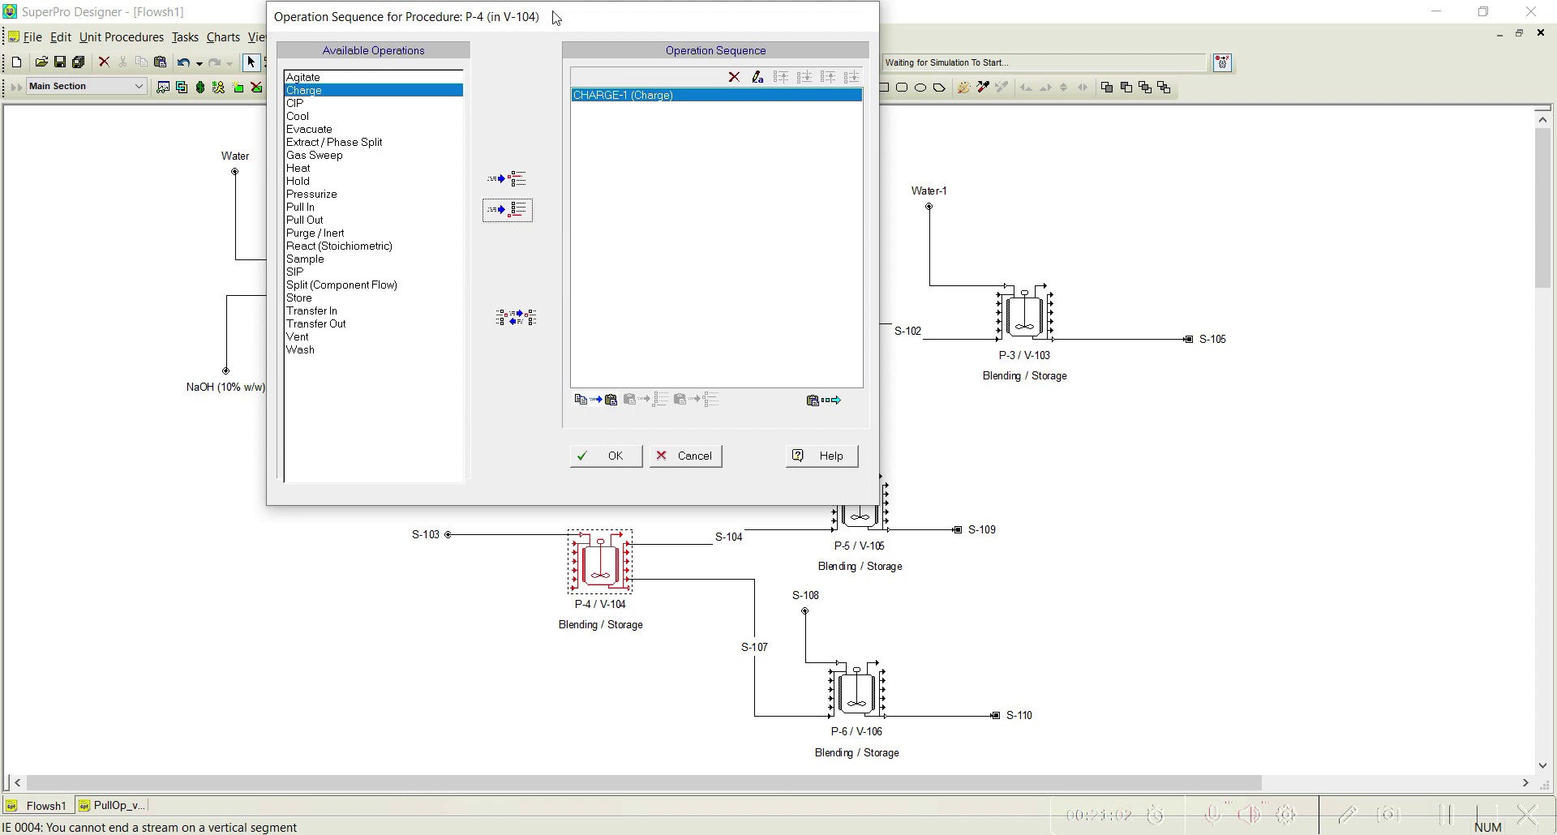
{"action": "left_click_drag", "start_coordinate": [556, 16], "coordinate": [358, 38]}
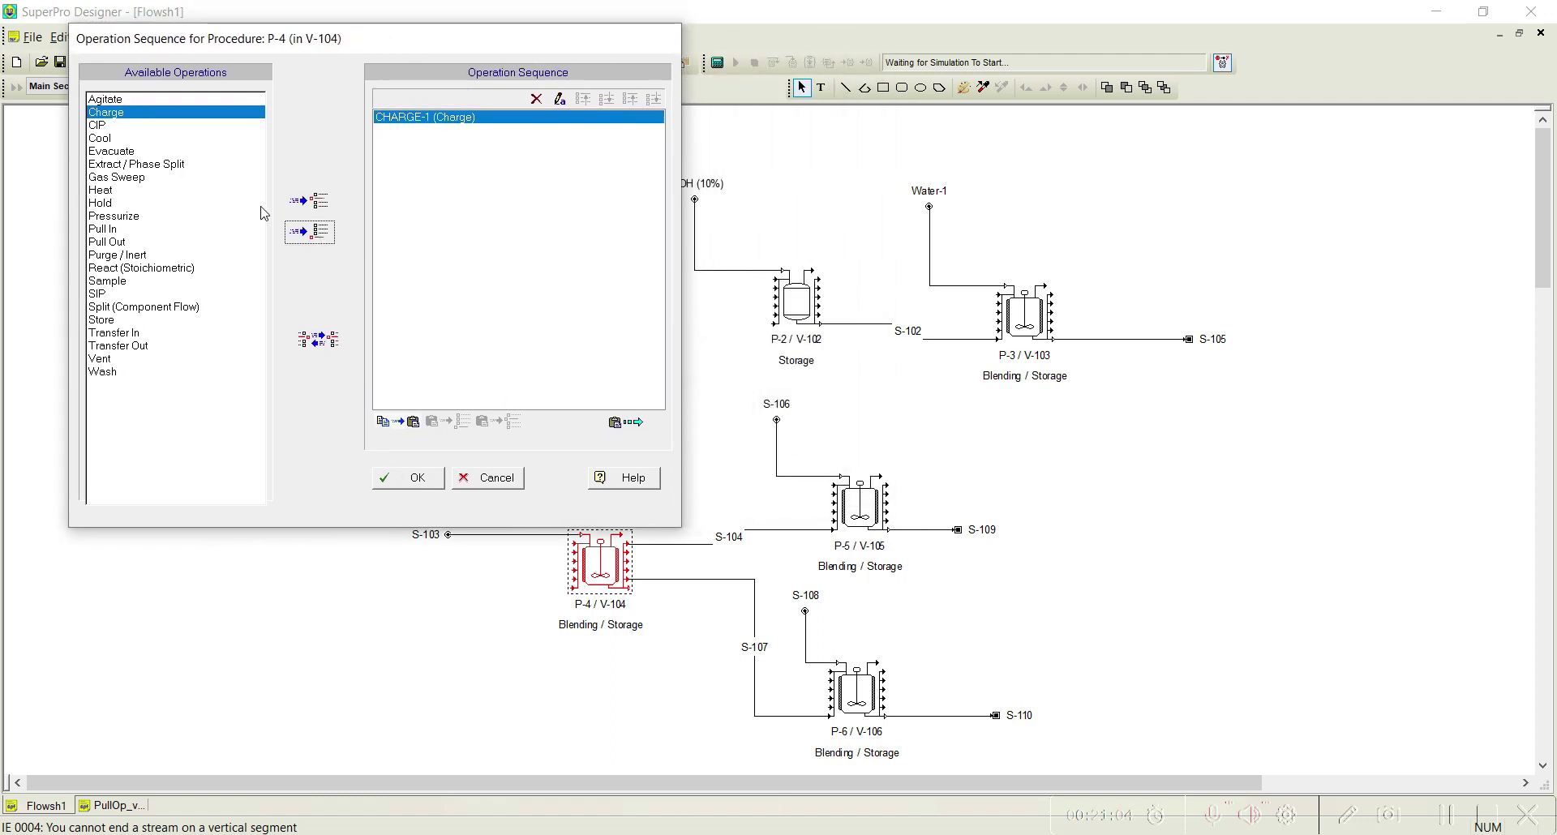
{"action": "left_click", "coordinate": [120, 243]}
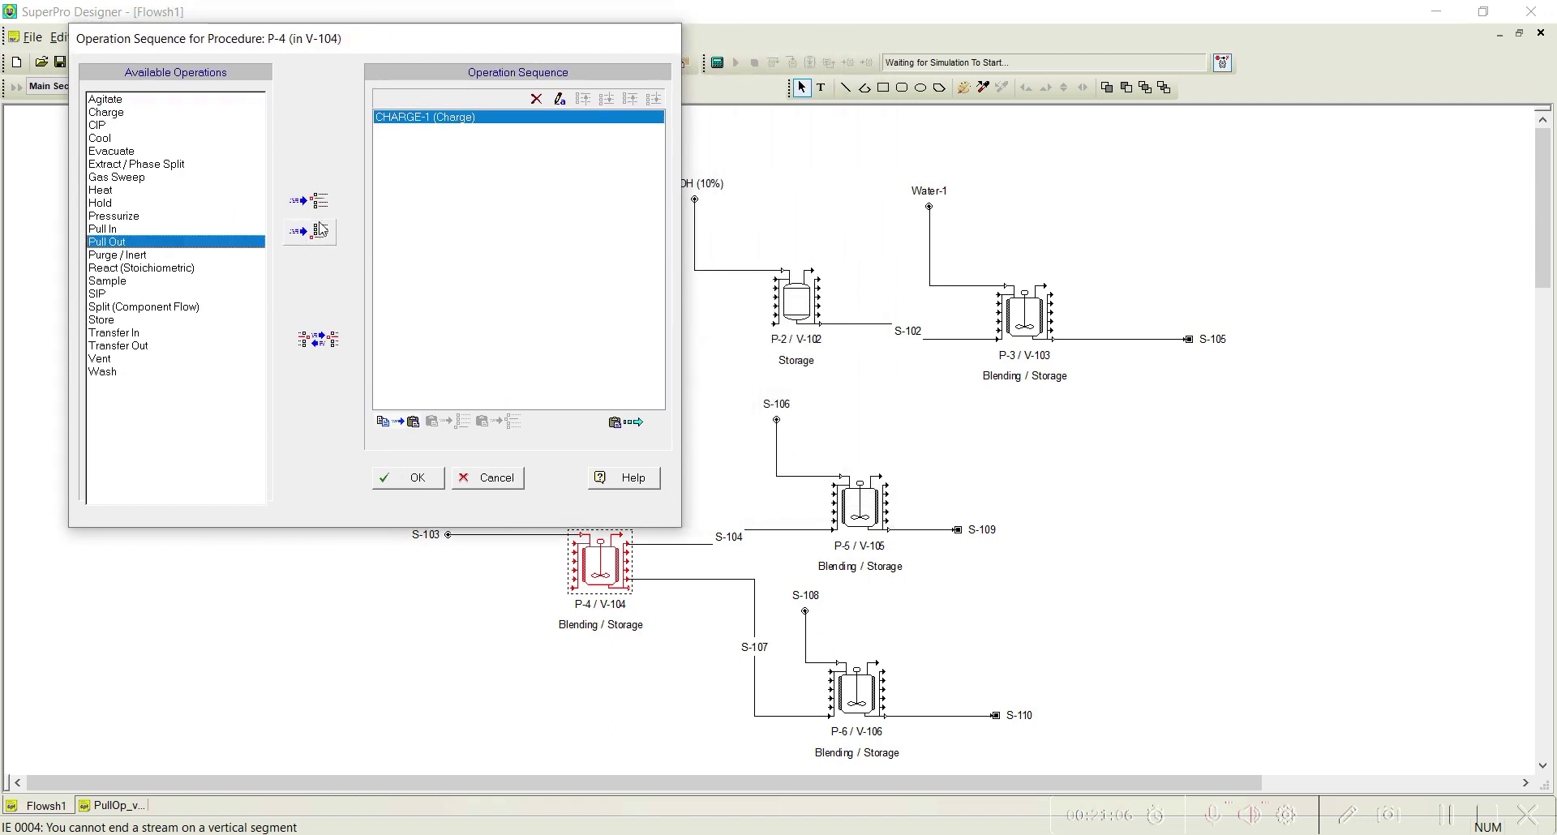
{"action": "left_click", "coordinate": [320, 229]}
{"action": "left_click", "coordinate": [319, 231]}
{"action": "left_click", "coordinate": [410, 478]}
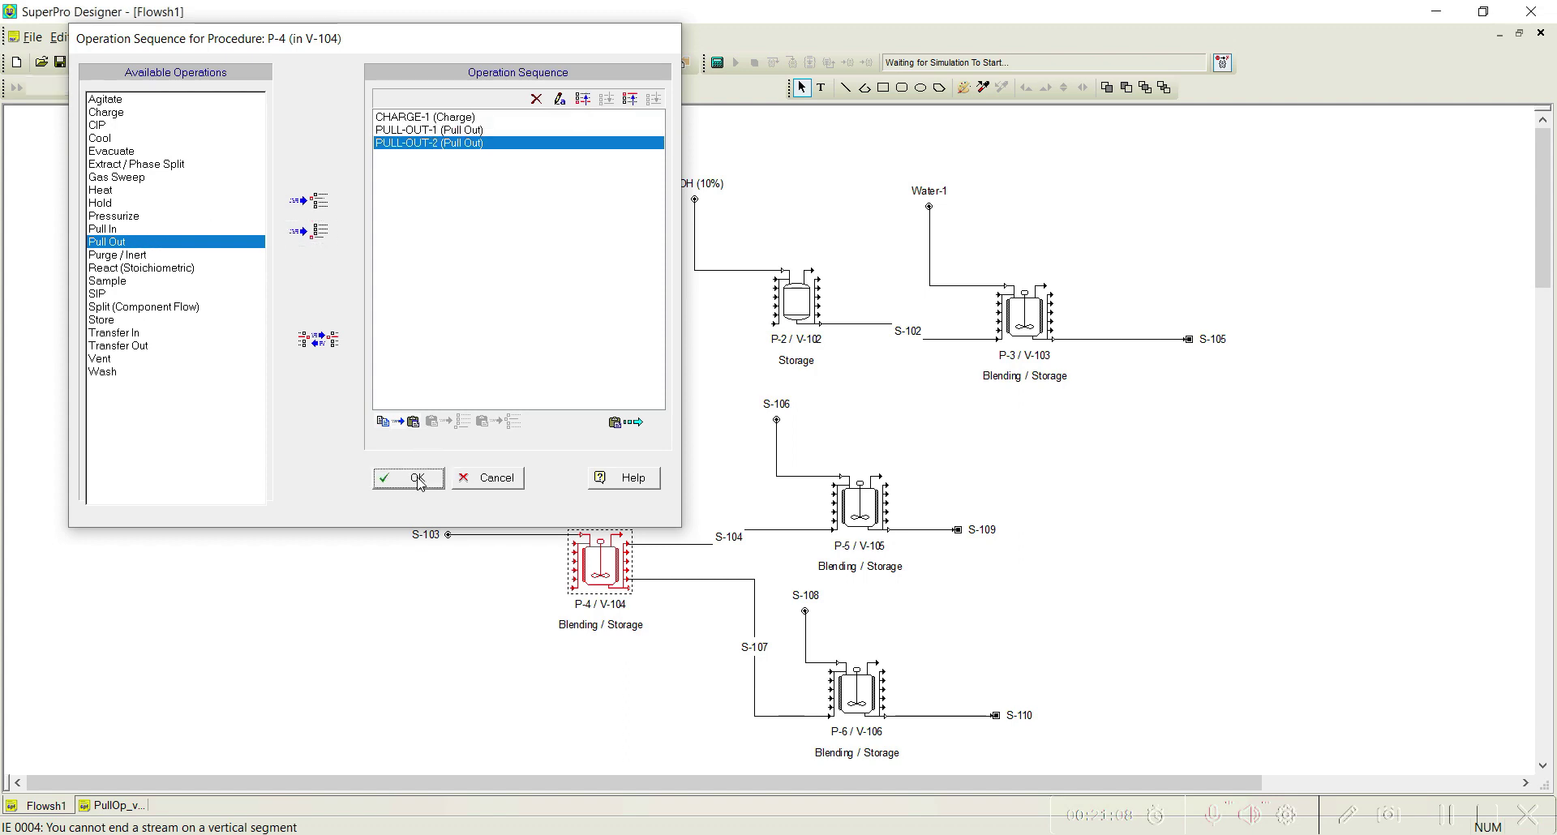
- Configure P-4's CHARGE-1 operation to charge from S-103 using the amount on the stream
{"action": "right_click", "coordinate": [615, 594]}
{"action": "mouse_move", "coordinate": [755, 154]}
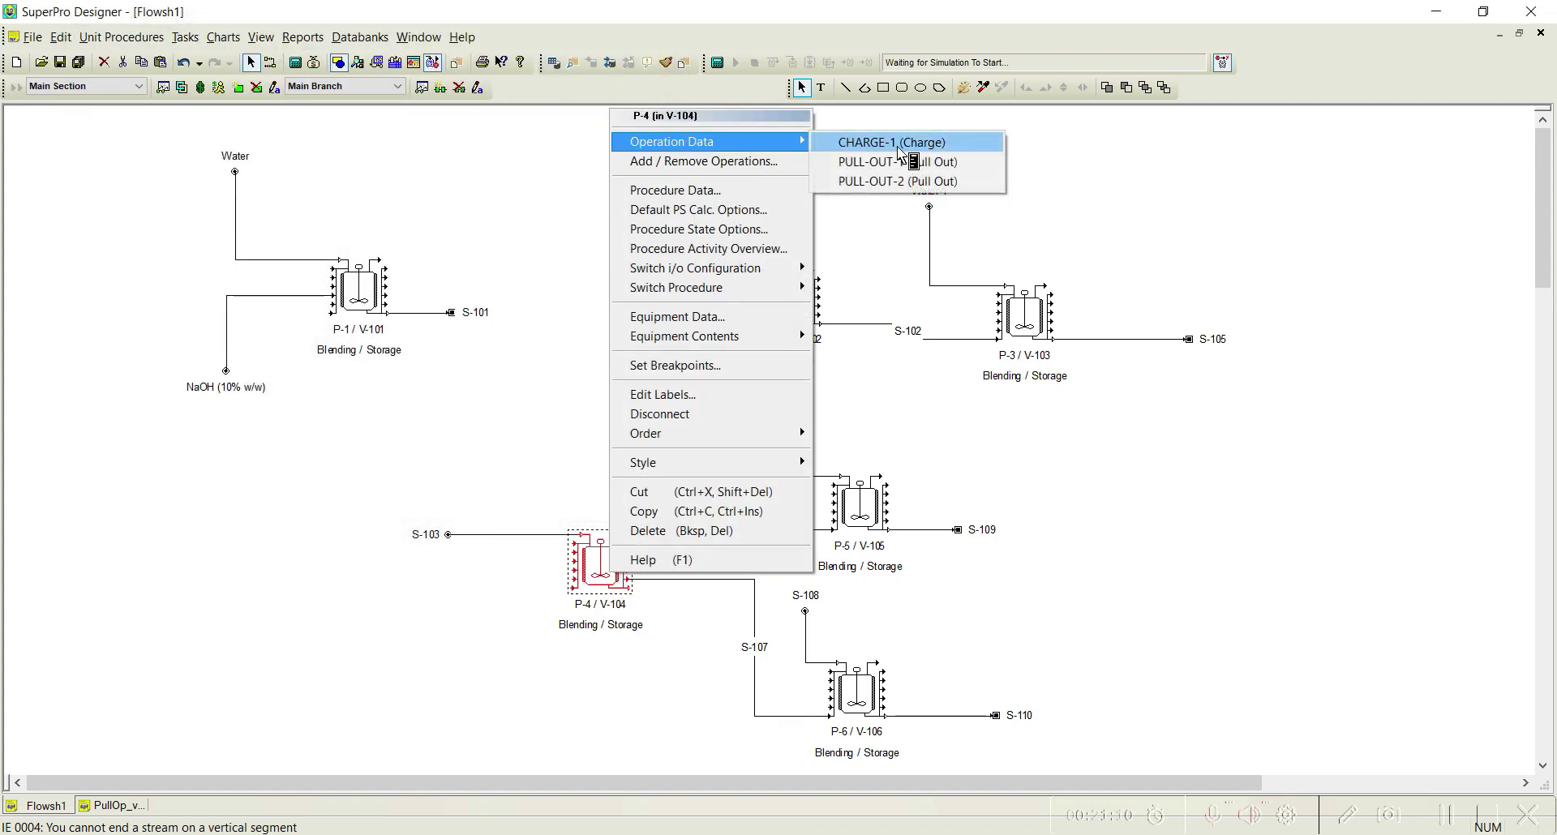
{"action": "left_click", "coordinate": [897, 142]}
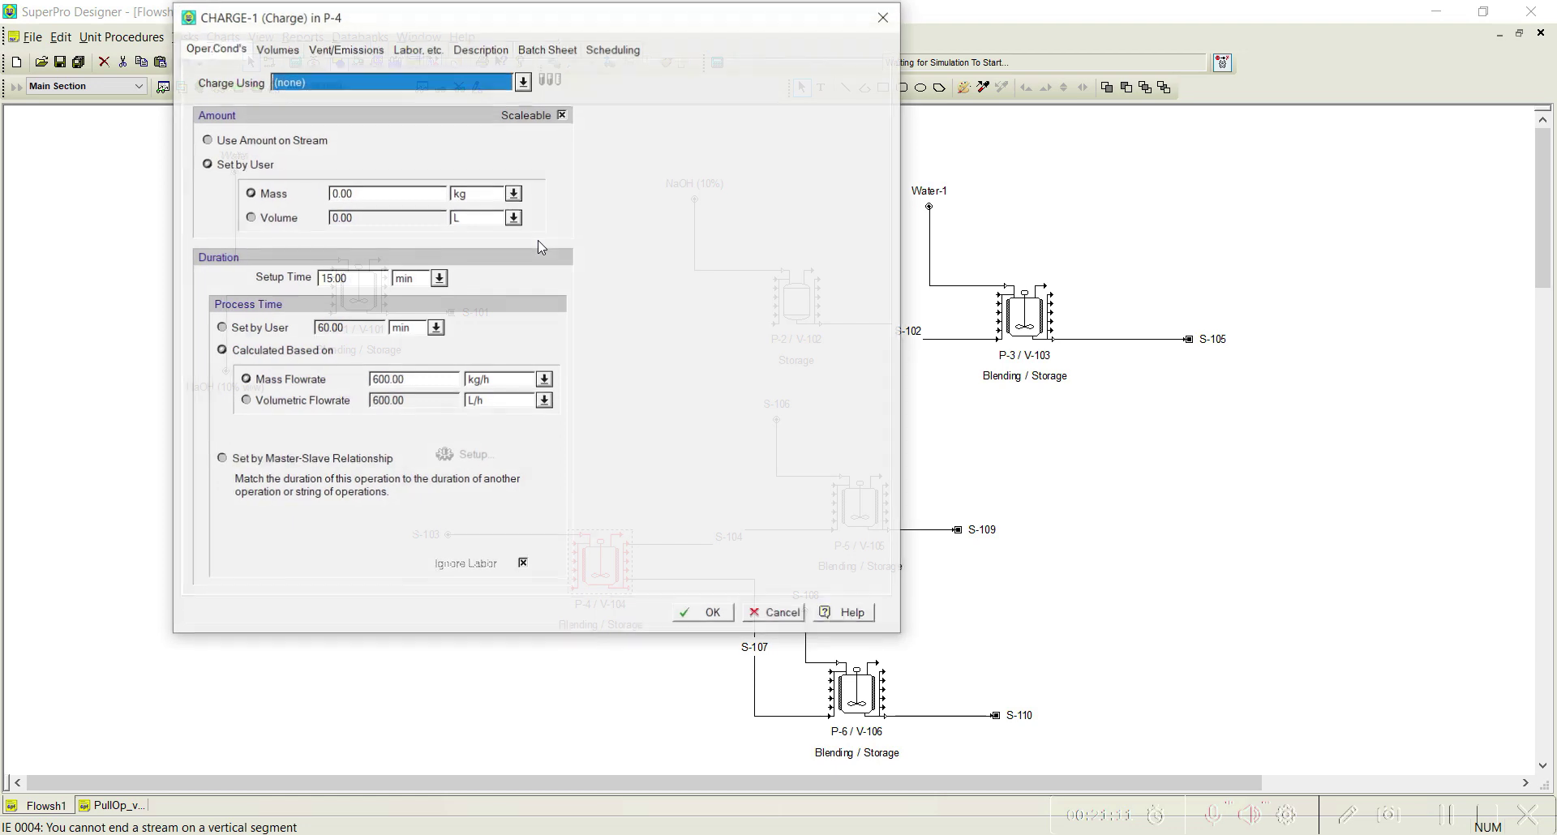
{"action": "left_click", "coordinate": [523, 82]}
{"action": "left_click", "coordinate": [327, 105]}
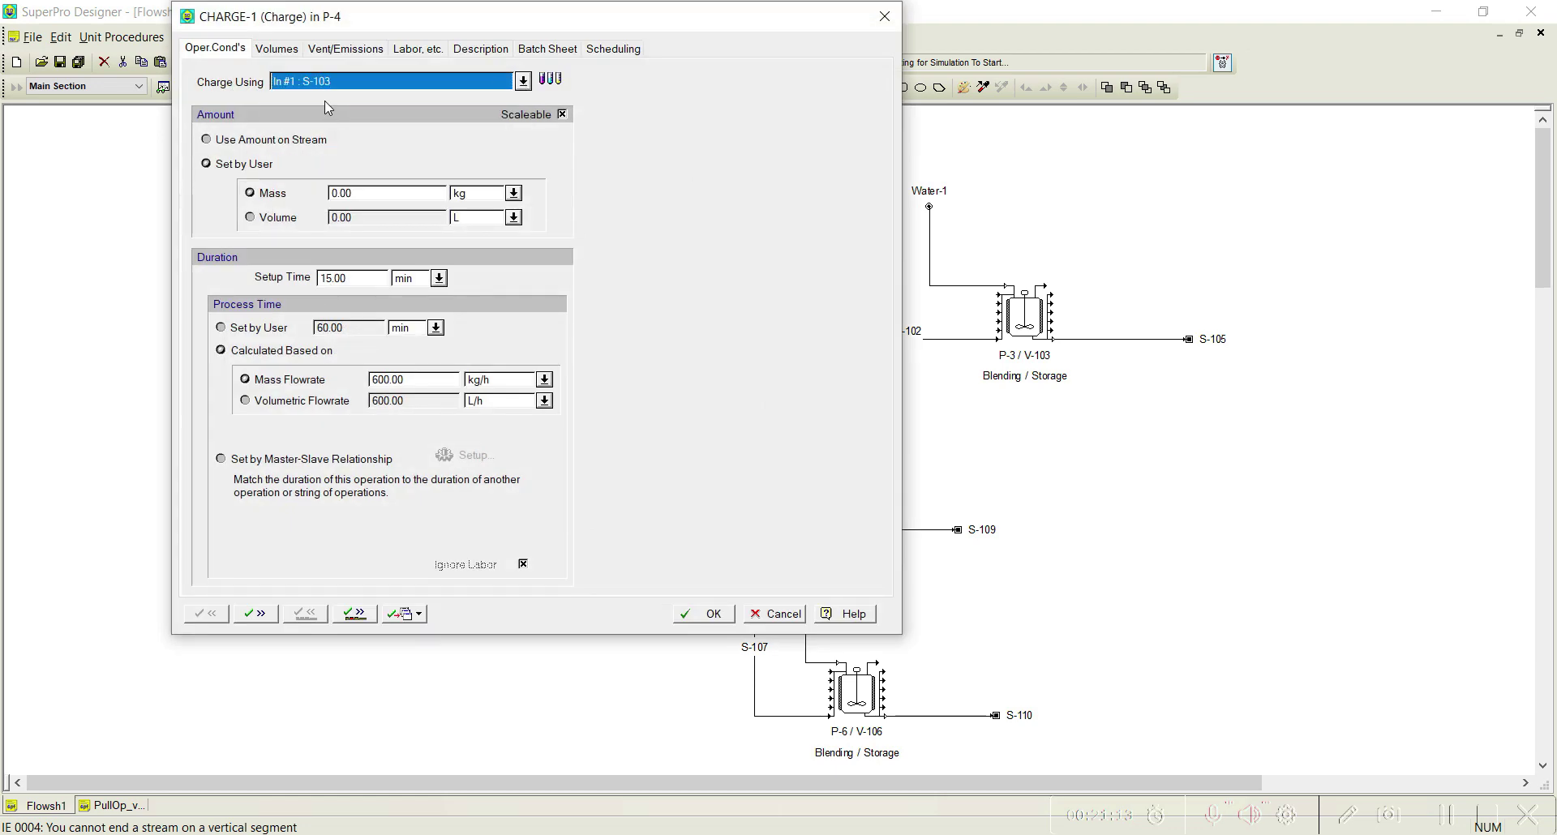
{"action": "left_click", "coordinate": [246, 141]}
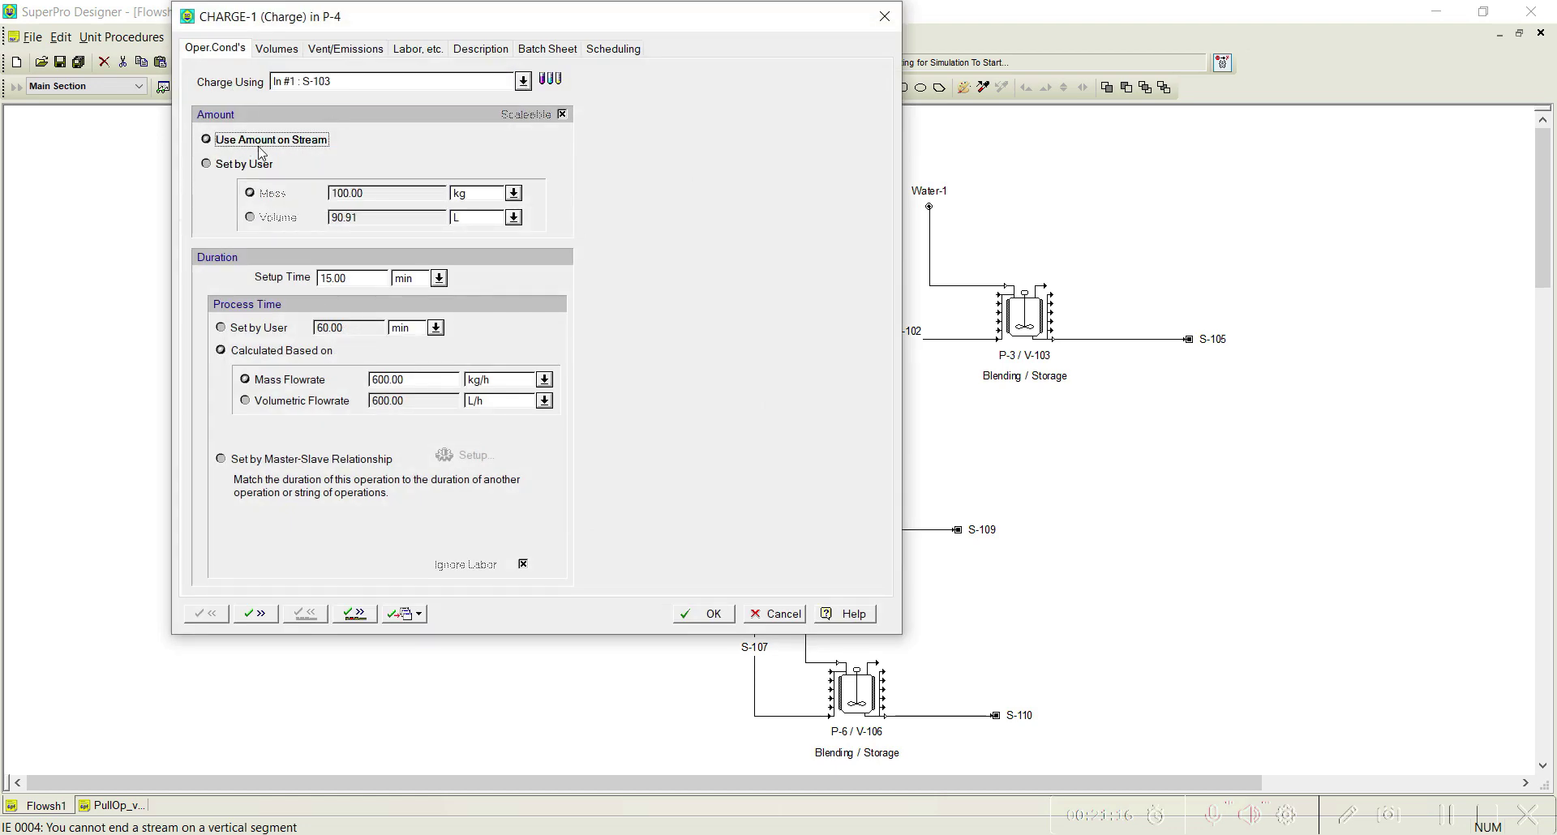
{"action": "left_click", "coordinate": [350, 616]}
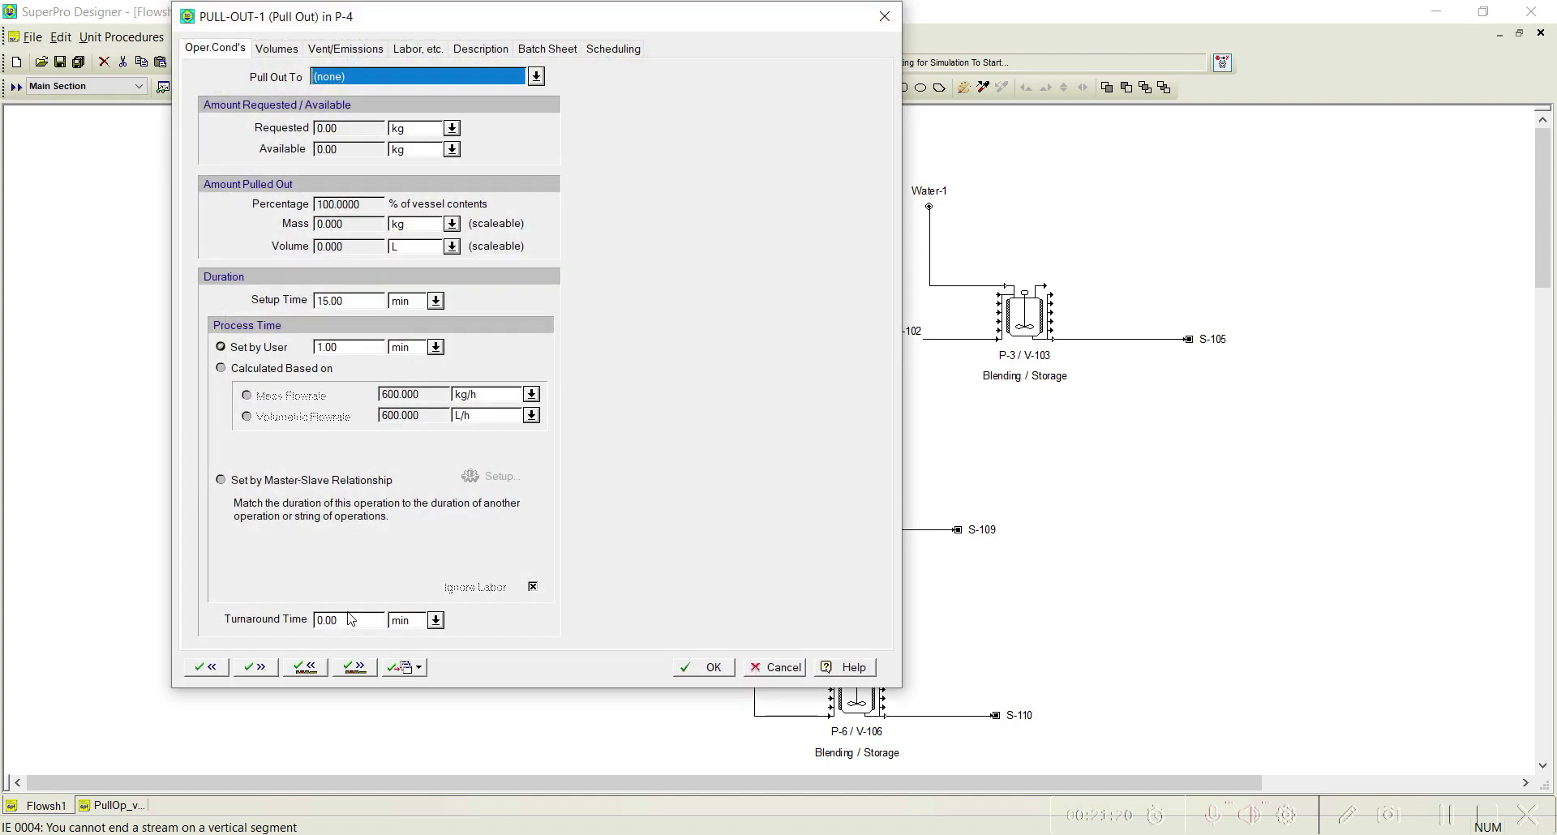
{"action": "left_click_drag", "start_coordinate": [502, 22], "coordinate": [351, 46]}
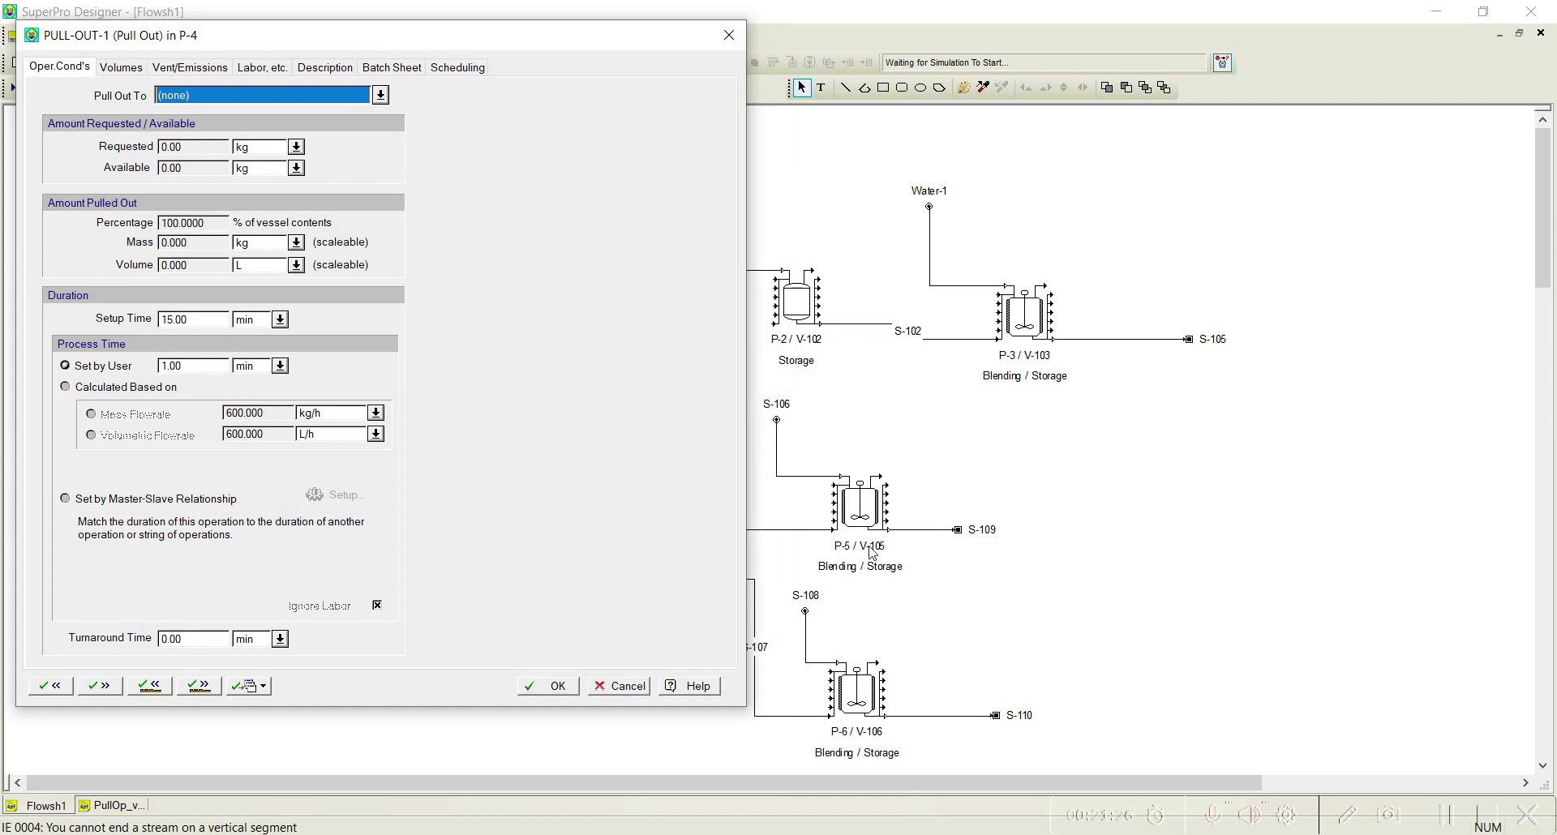
{"action": "left_click", "coordinate": [165, 504]}
{"action": "left_click", "coordinate": [336, 496]}
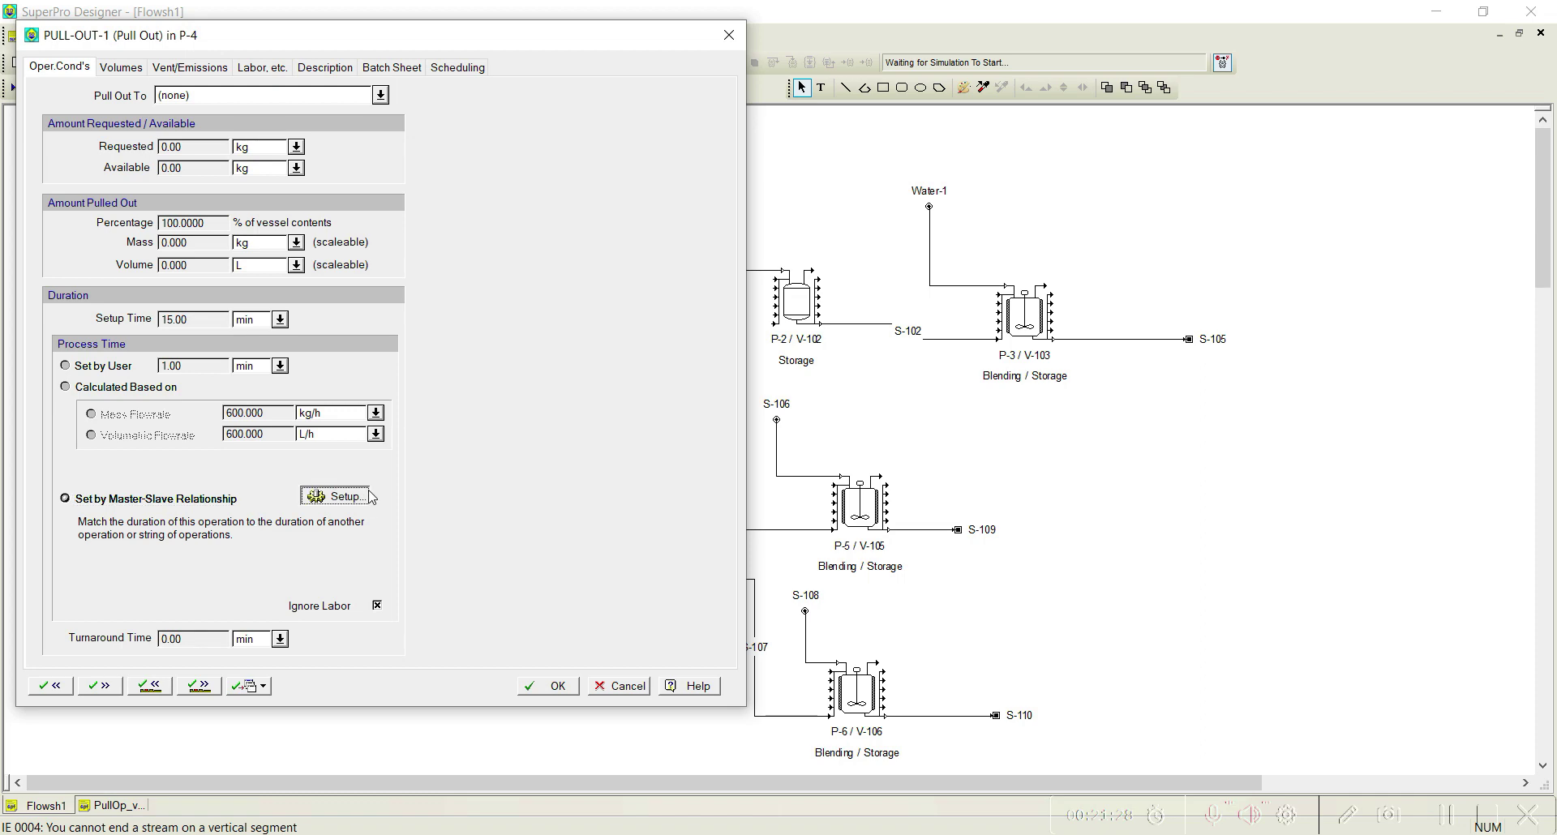
{"action": "left_click", "coordinate": [537, 438]}
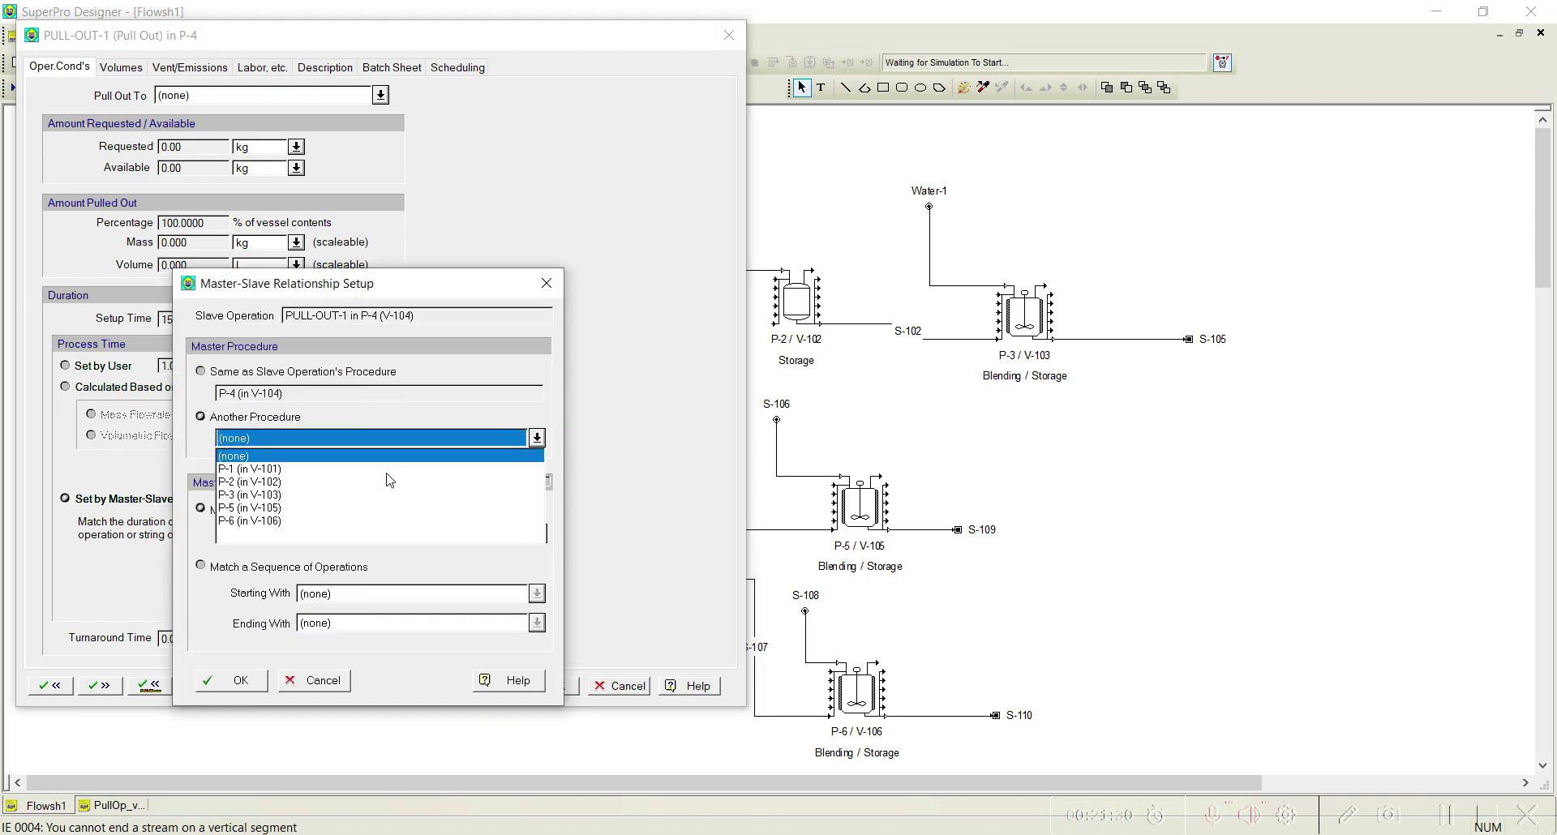
{"action": "left_click", "coordinate": [298, 509]}
{"action": "left_click", "coordinate": [344, 523]}
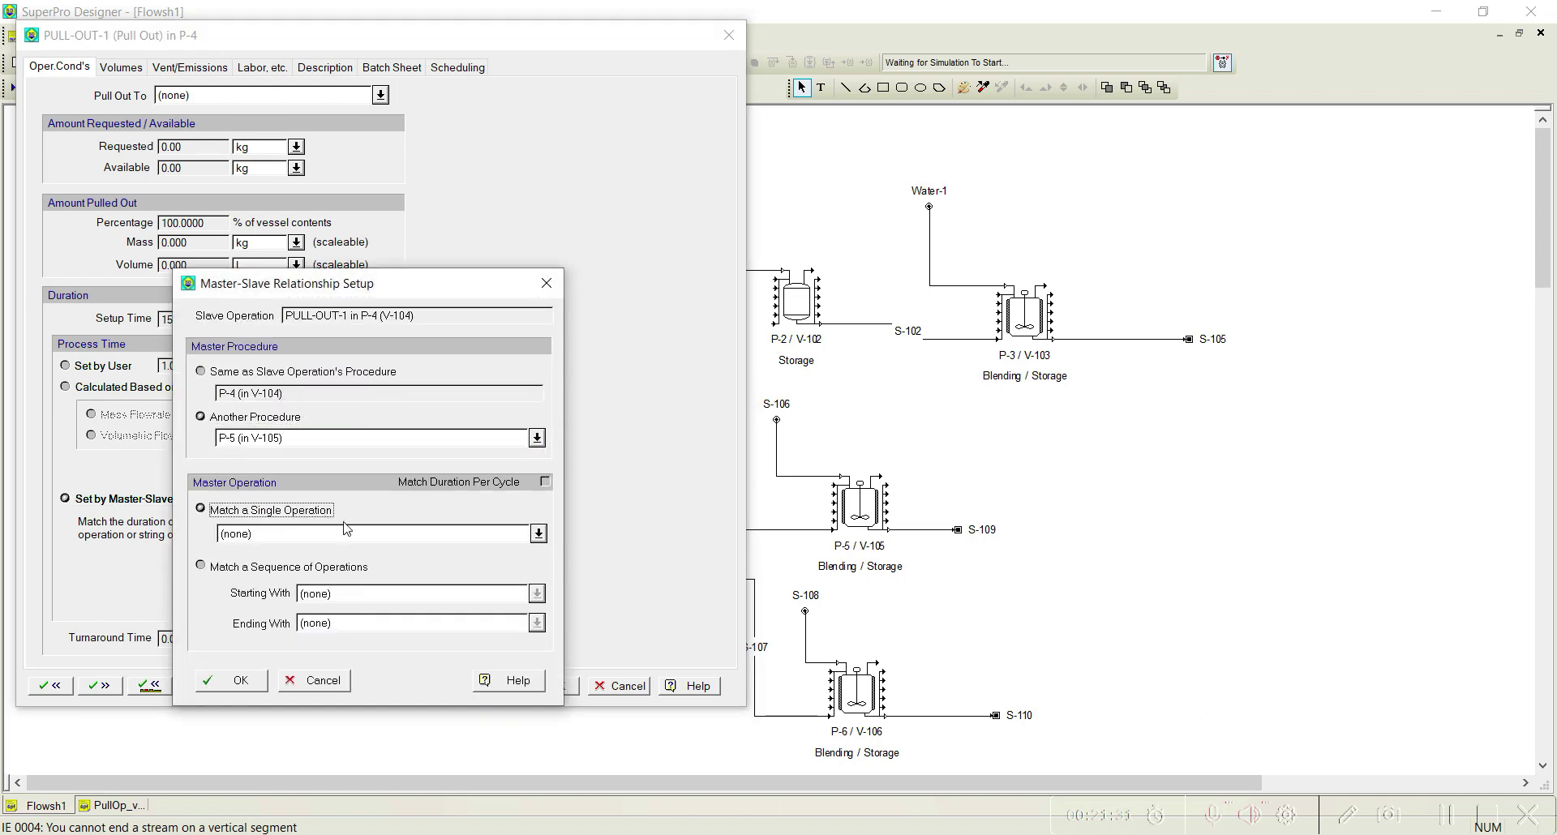
{"action": "left_click", "coordinate": [538, 533]}
{"action": "left_click", "coordinate": [274, 553]}
{"action": "left_click", "coordinate": [320, 680]}
{"action": "left_click", "coordinate": [610, 695]}
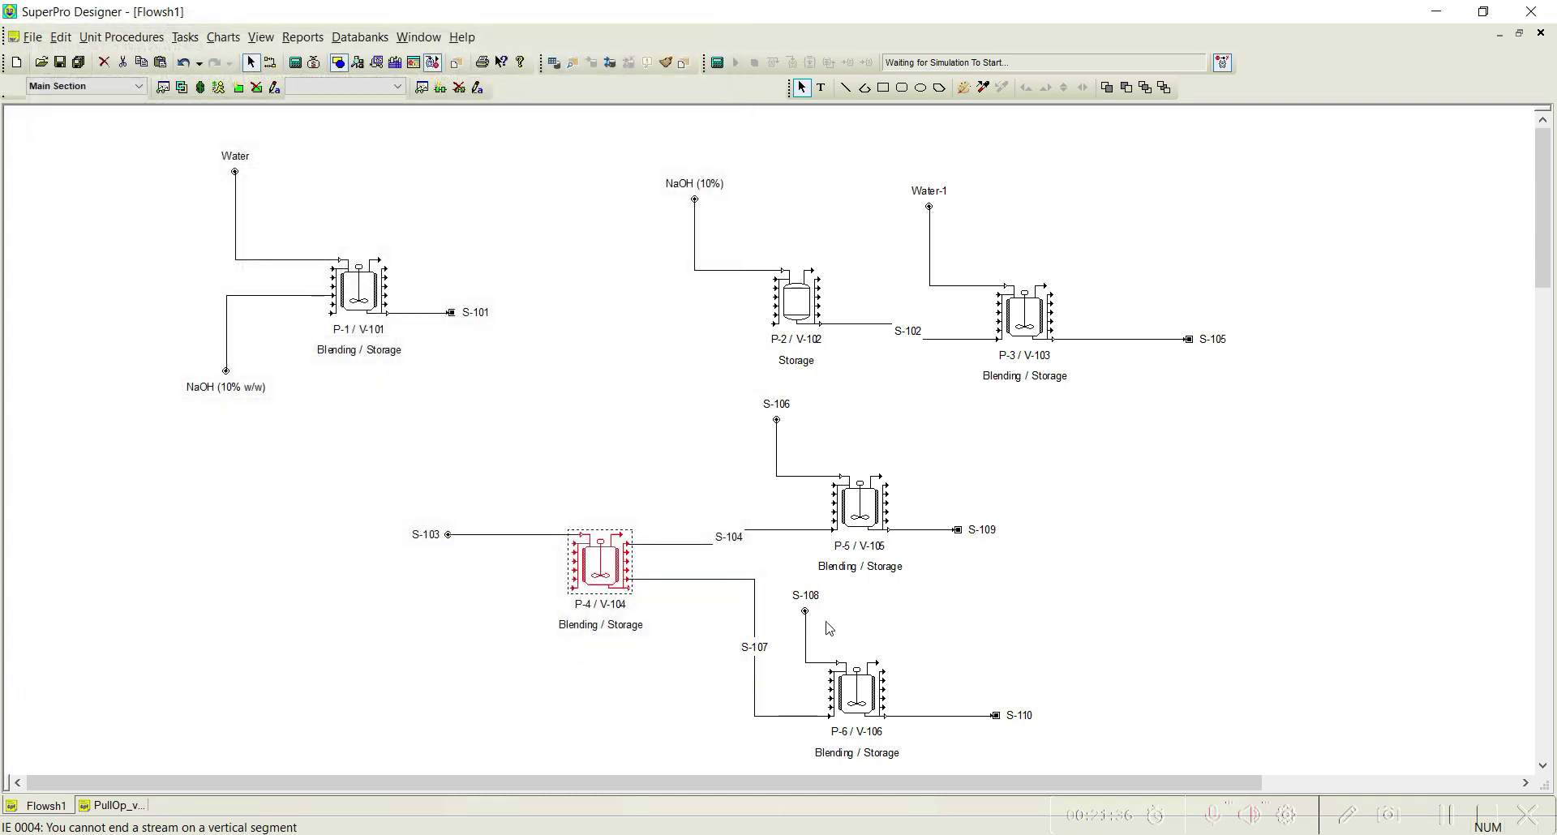
- Build P-5's operation sequence from one Charge followed by one Pull In operation
{"action": "left_click", "coordinate": [863, 509]}
{"action": "right_click", "coordinate": [850, 519]}
{"action": "left_click", "coordinate": [900, 130]}
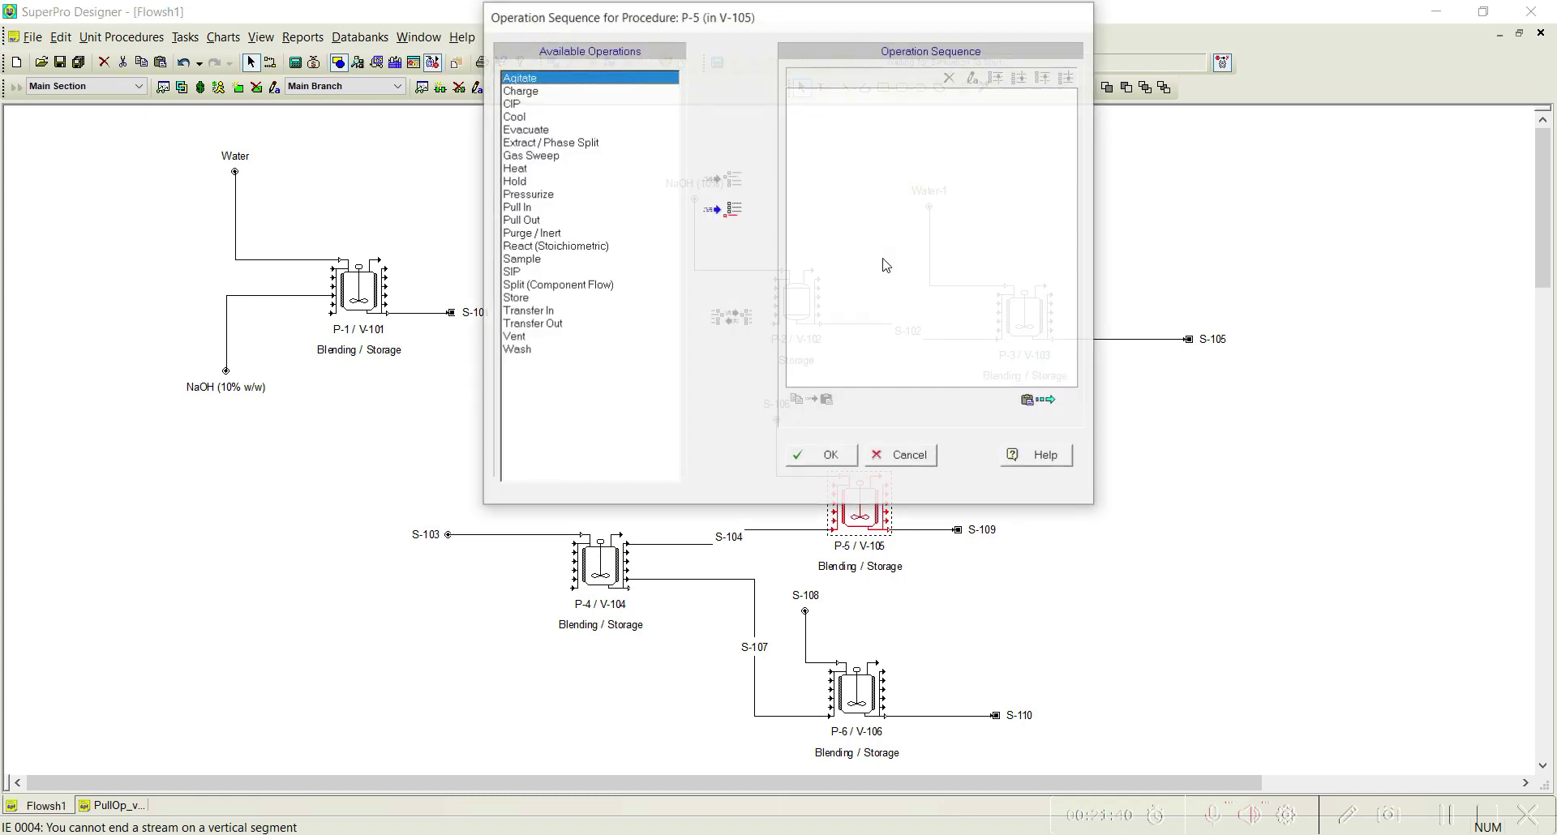
{"action": "left_click", "coordinate": [565, 92]}
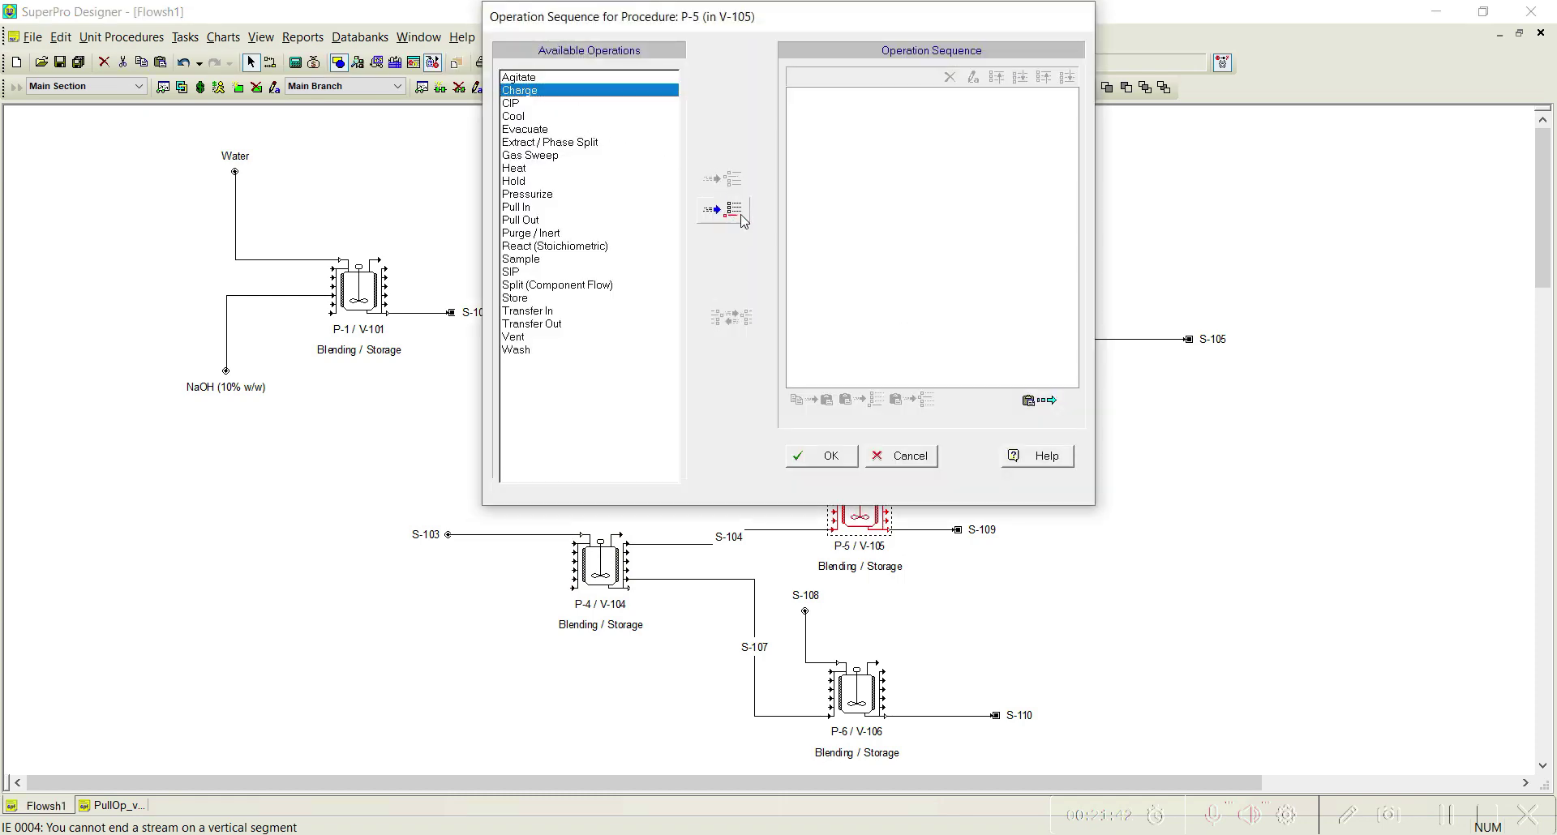
{"action": "left_click", "coordinate": [741, 217]}
{"action": "left_click", "coordinate": [519, 207]}
{"action": "left_click", "coordinate": [723, 210]}
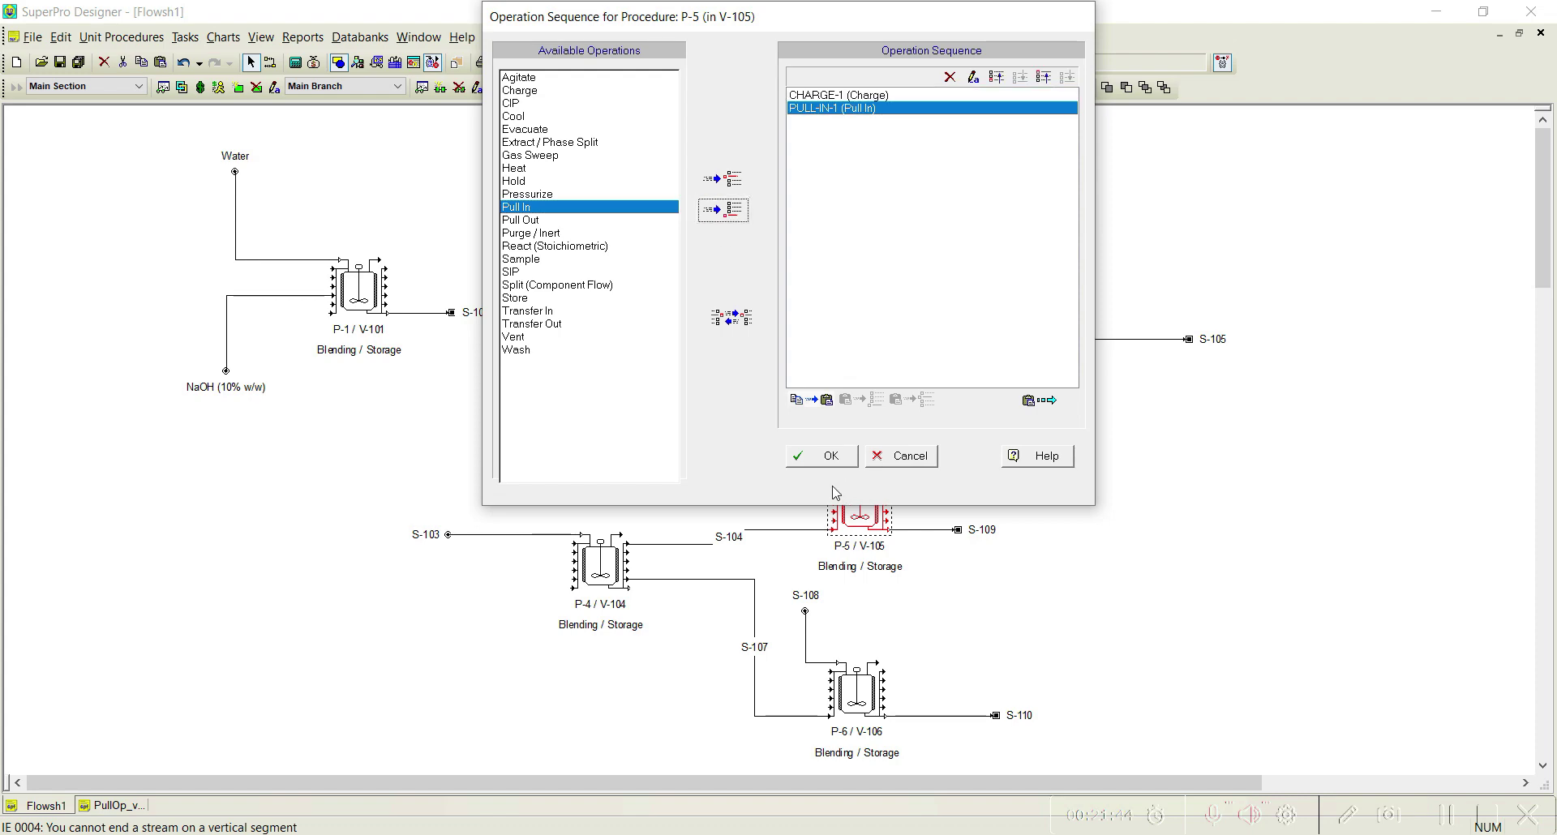
{"action": "left_click", "coordinate": [821, 456]}
- Build P-6's operation sequence from one Charge followed by one Pull In operation
{"action": "right_click", "coordinate": [859, 704]}
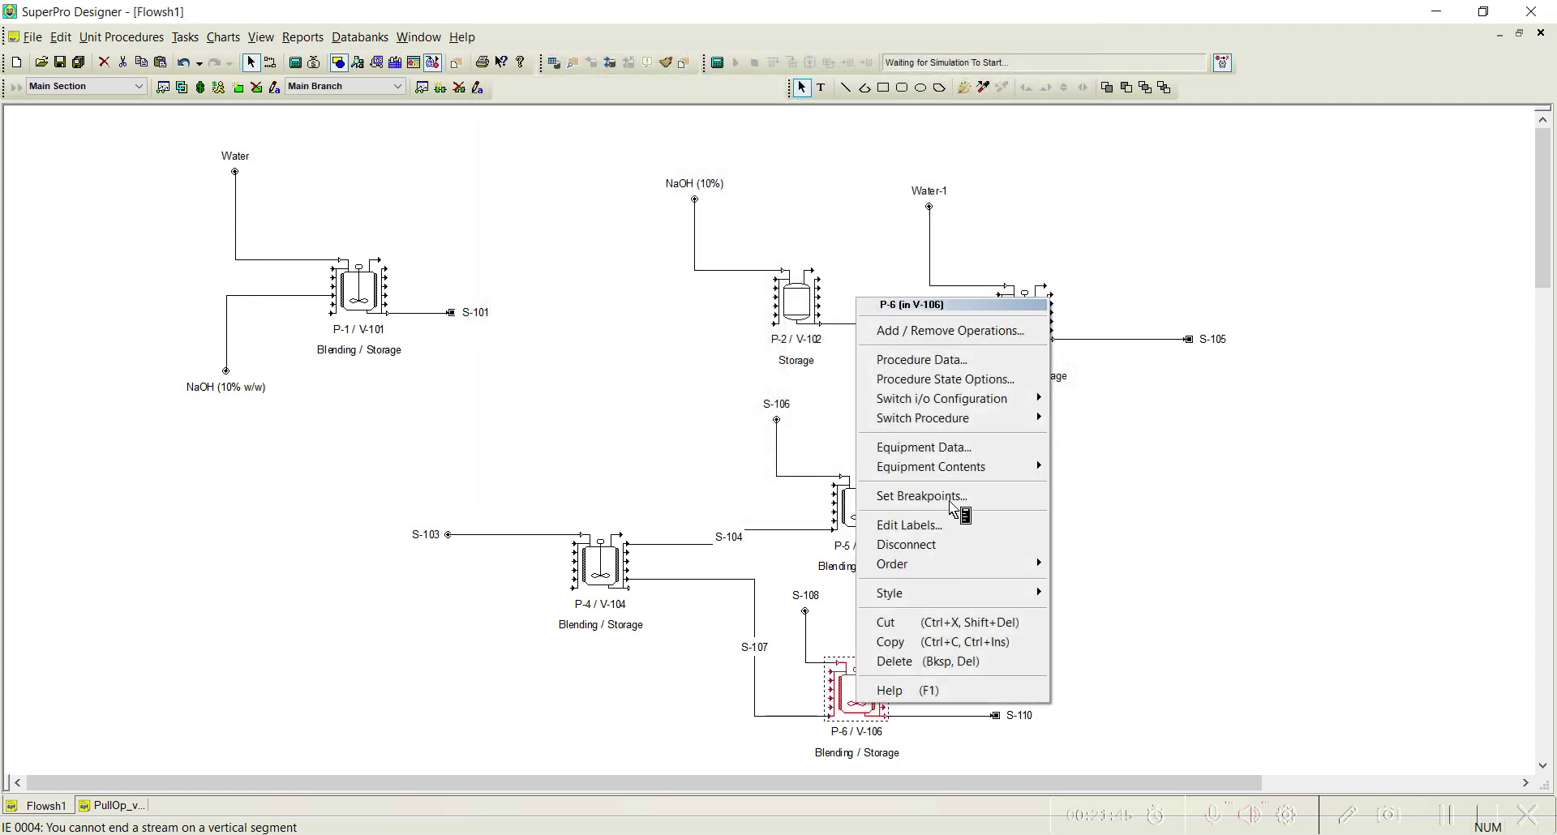
{"action": "left_click", "coordinate": [972, 332]}
{"action": "left_click", "coordinate": [572, 167]}
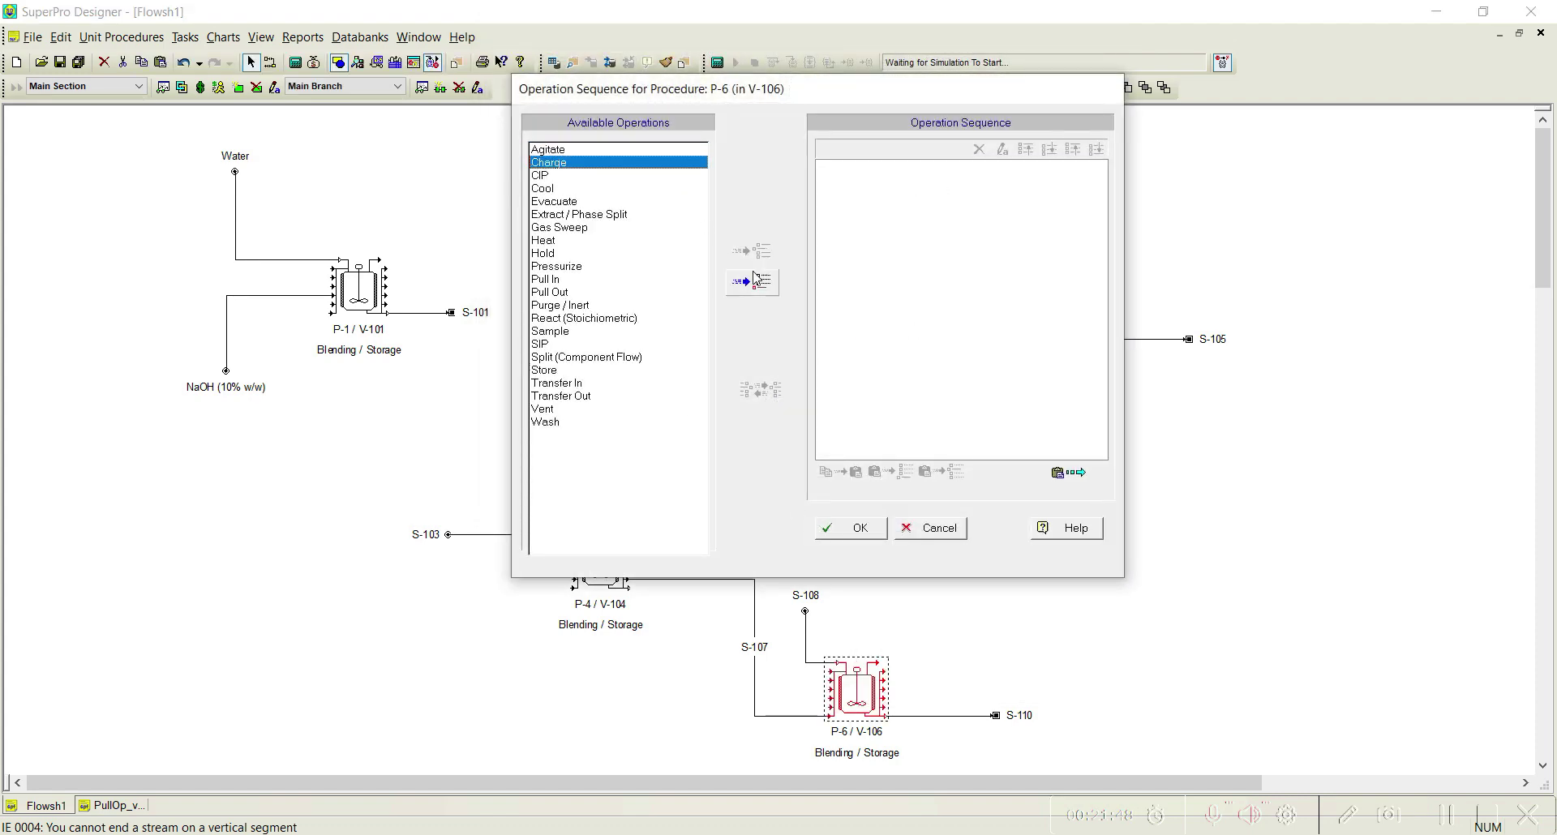
{"action": "left_click", "coordinate": [752, 281]}
{"action": "left_click", "coordinate": [559, 279]}
{"action": "left_click", "coordinate": [753, 281]}
{"action": "left_click", "coordinate": [866, 535]}
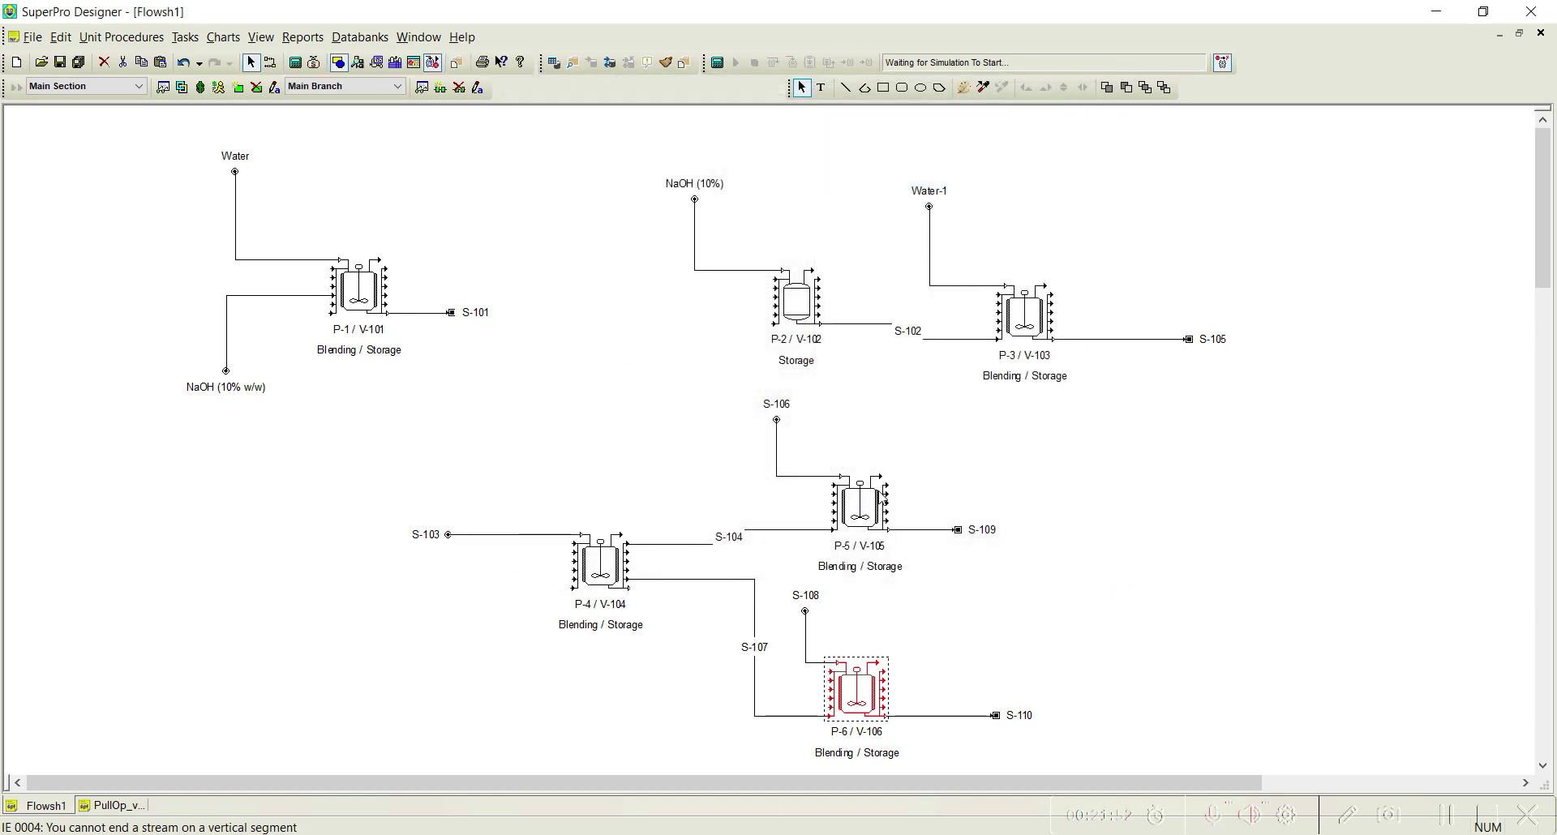
{"action": "left_click", "coordinate": [1139, 499]}
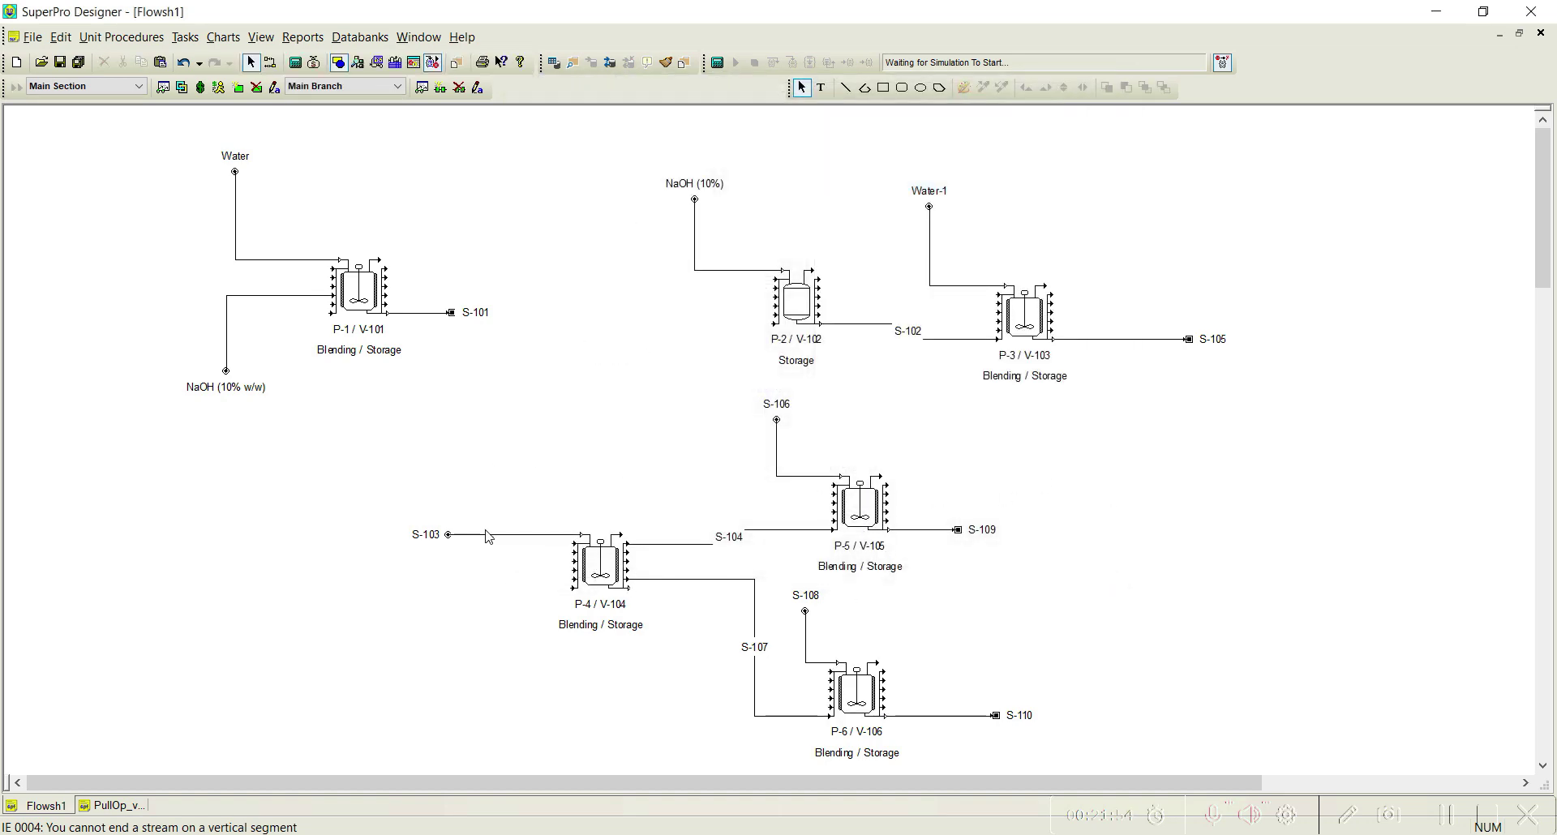
- Match the process time of P-4's PULL-OUT-1 to PULL-IN-1 in P-5 through a master-slave relationship
{"action": "right_click", "coordinate": [597, 570]}
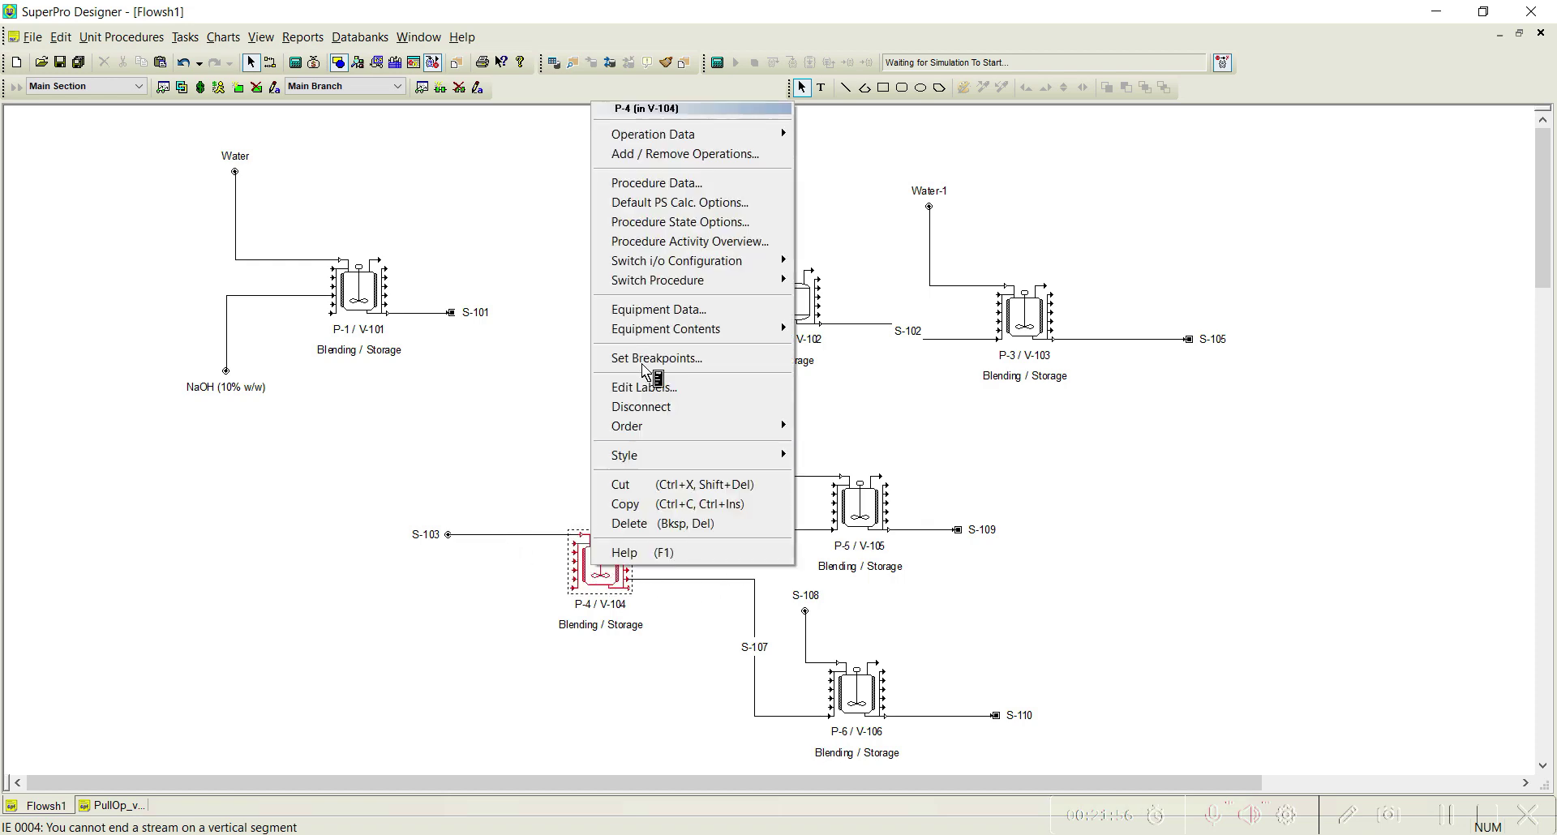
{"action": "mouse_move", "coordinate": [714, 136]}
{"action": "left_click", "coordinate": [884, 154]}
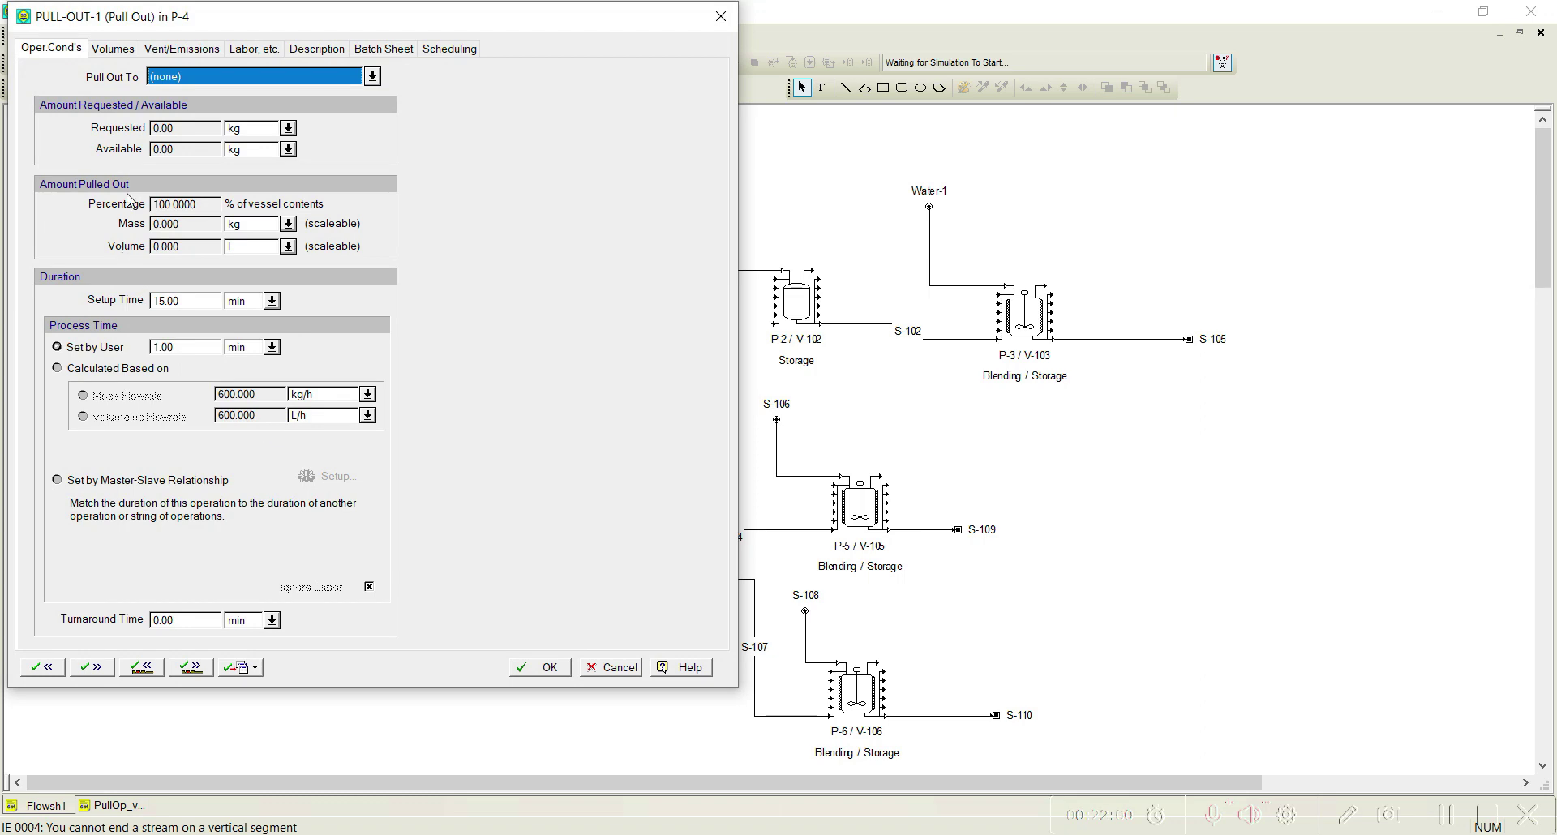
{"action": "left_click", "coordinate": [104, 481]}
{"action": "left_click", "coordinate": [329, 477]}
{"action": "left_click", "coordinate": [502, 432]}
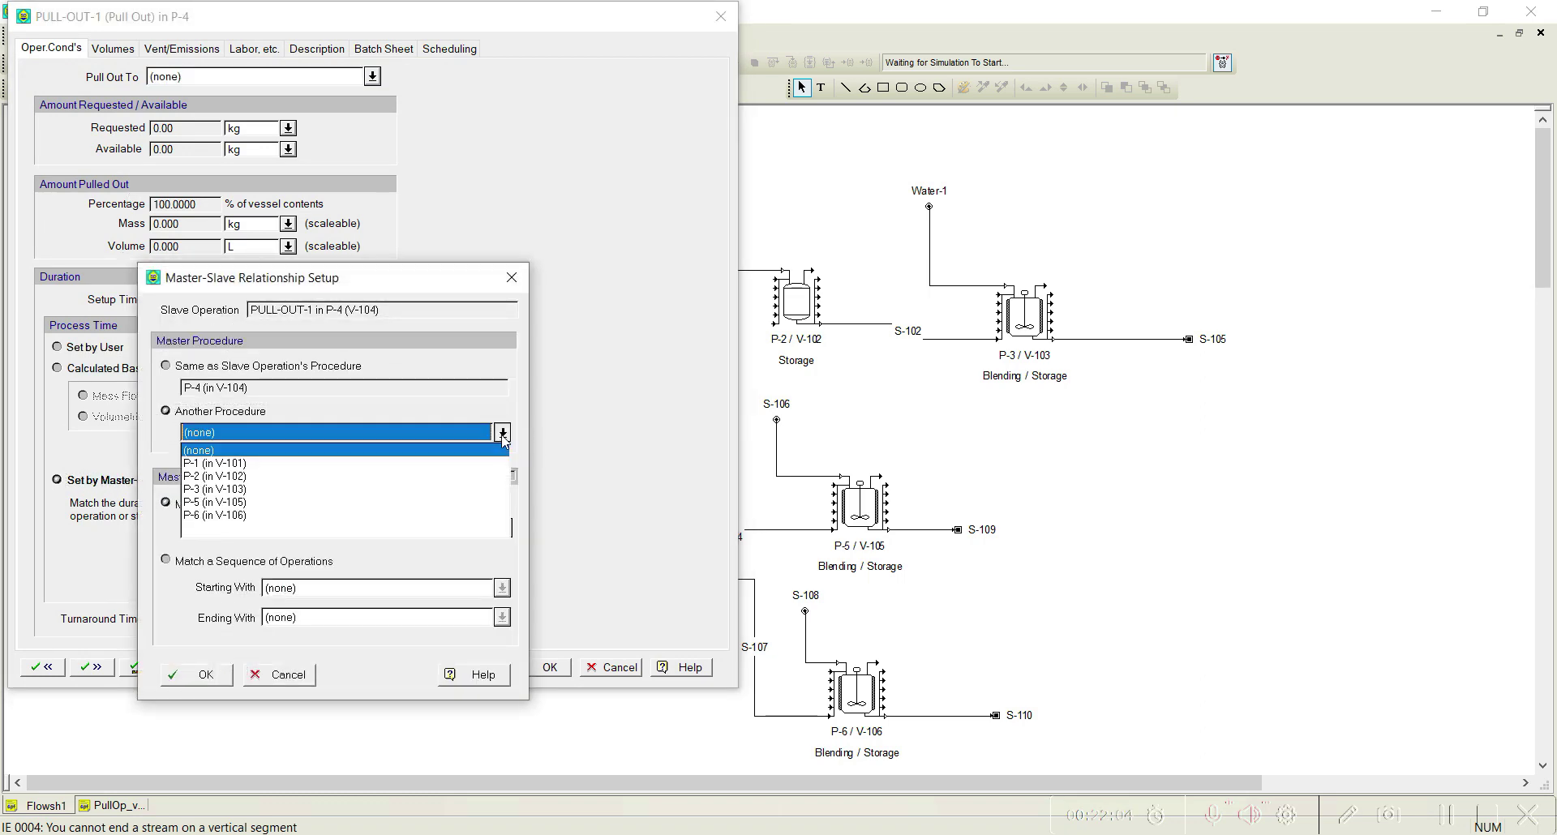
{"action": "left_click", "coordinate": [260, 502]}
{"action": "left_click", "coordinate": [504, 528]}
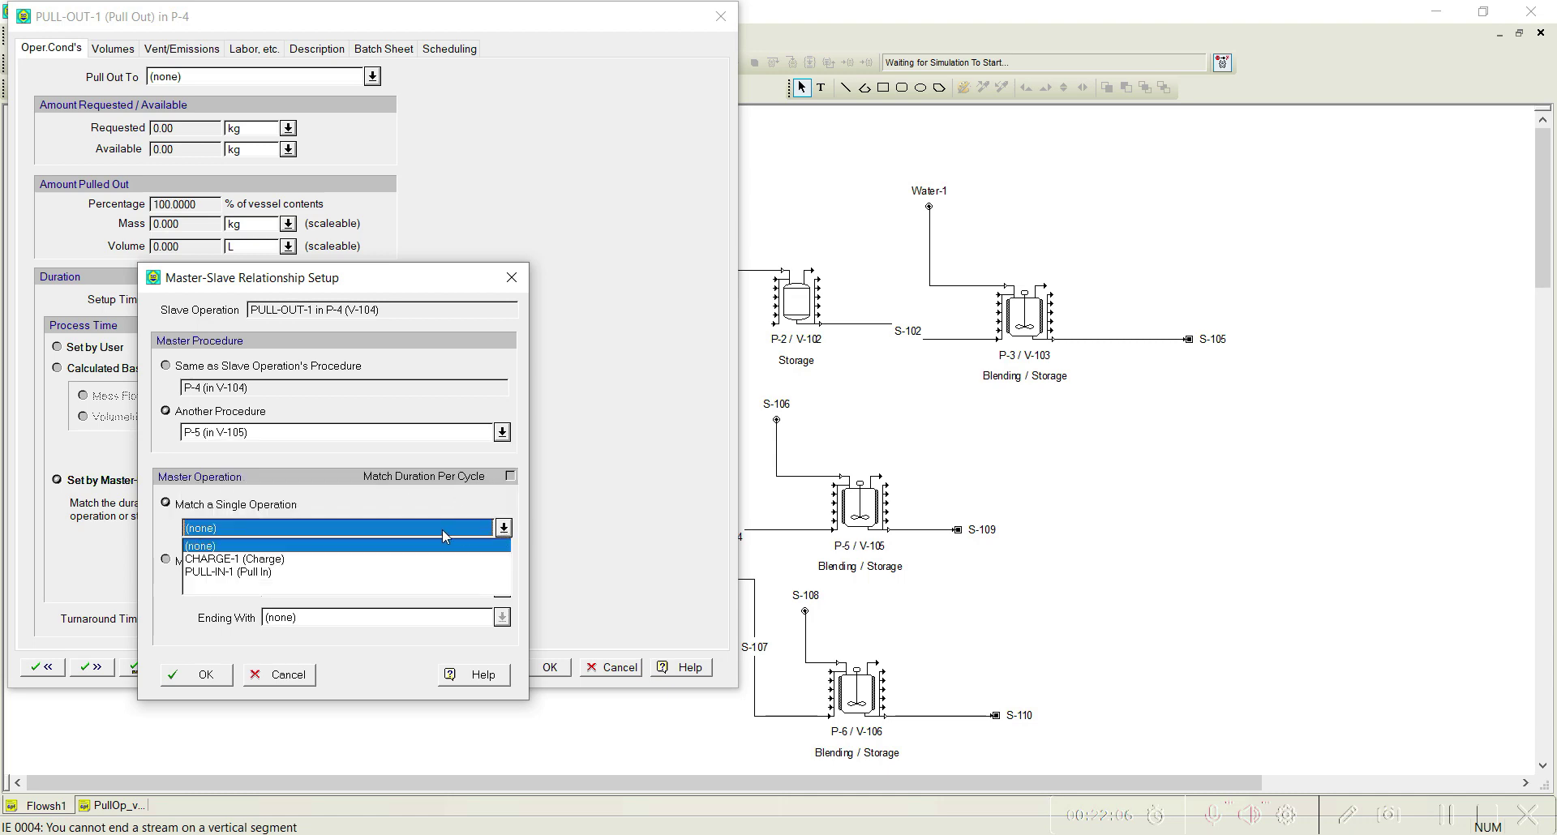
{"action": "left_click", "coordinate": [249, 572]}
{"action": "left_click", "coordinate": [213, 678]}
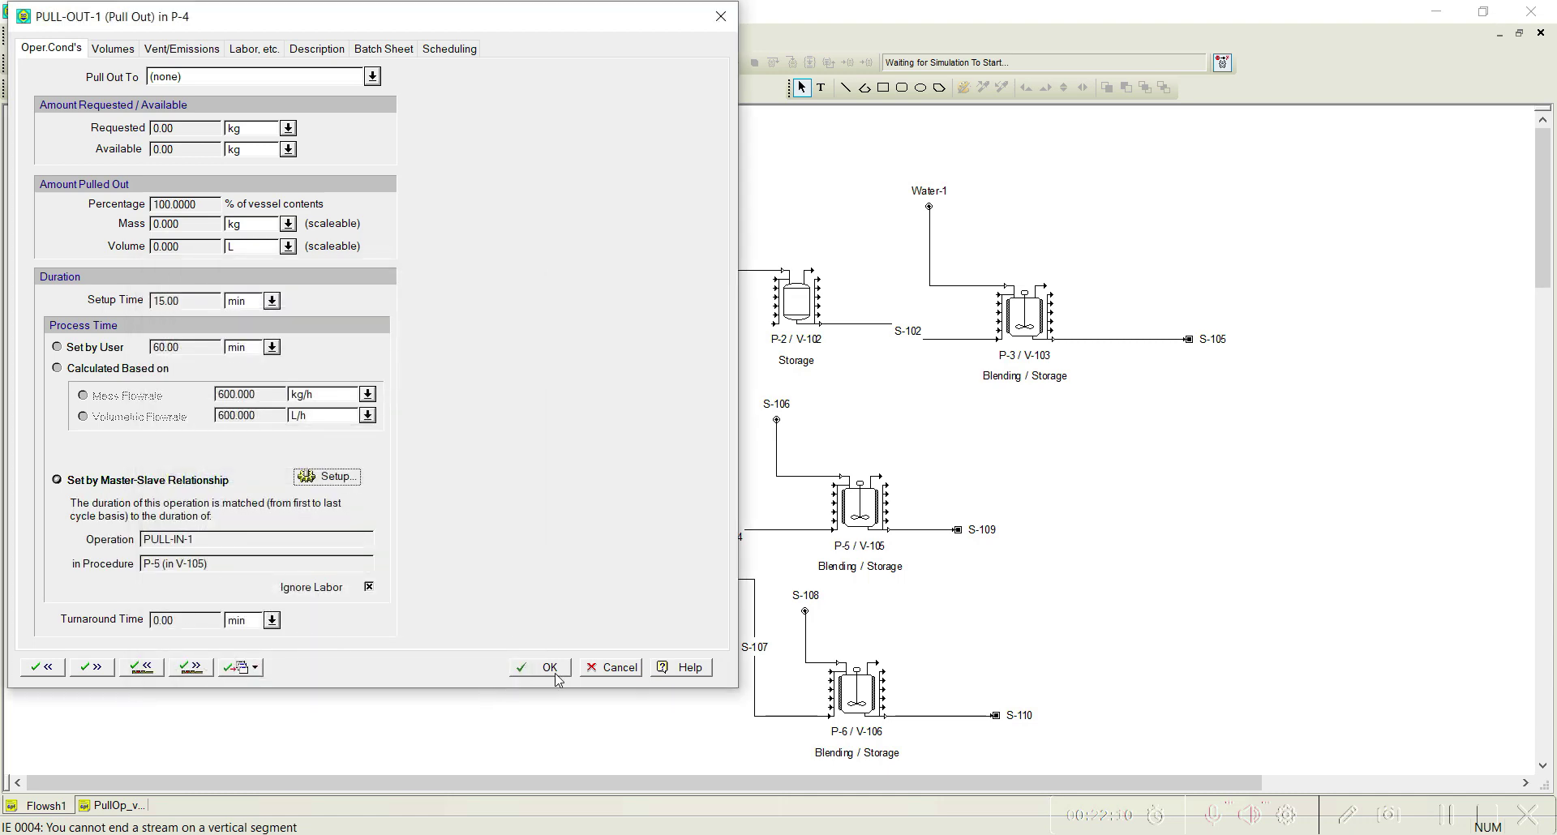
- Set P-4's PULL-OUT-1 to pull out to S-104 and proceed to PULL-OUT-2
{"action": "left_click", "coordinate": [202, 678]}
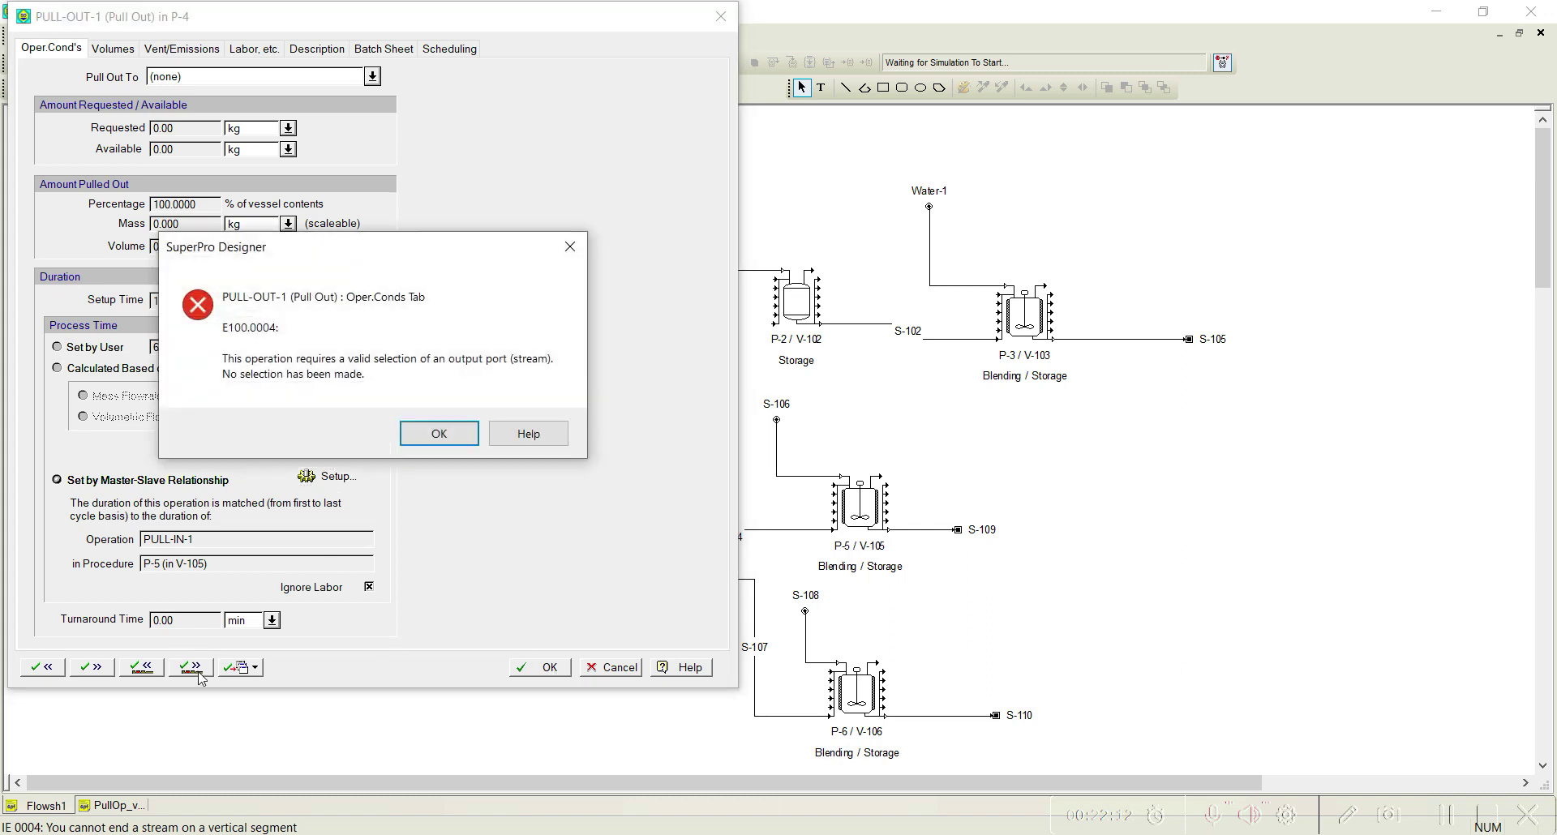
{"action": "left_click", "coordinate": [438, 433]}
{"action": "left_click", "coordinate": [372, 76]}
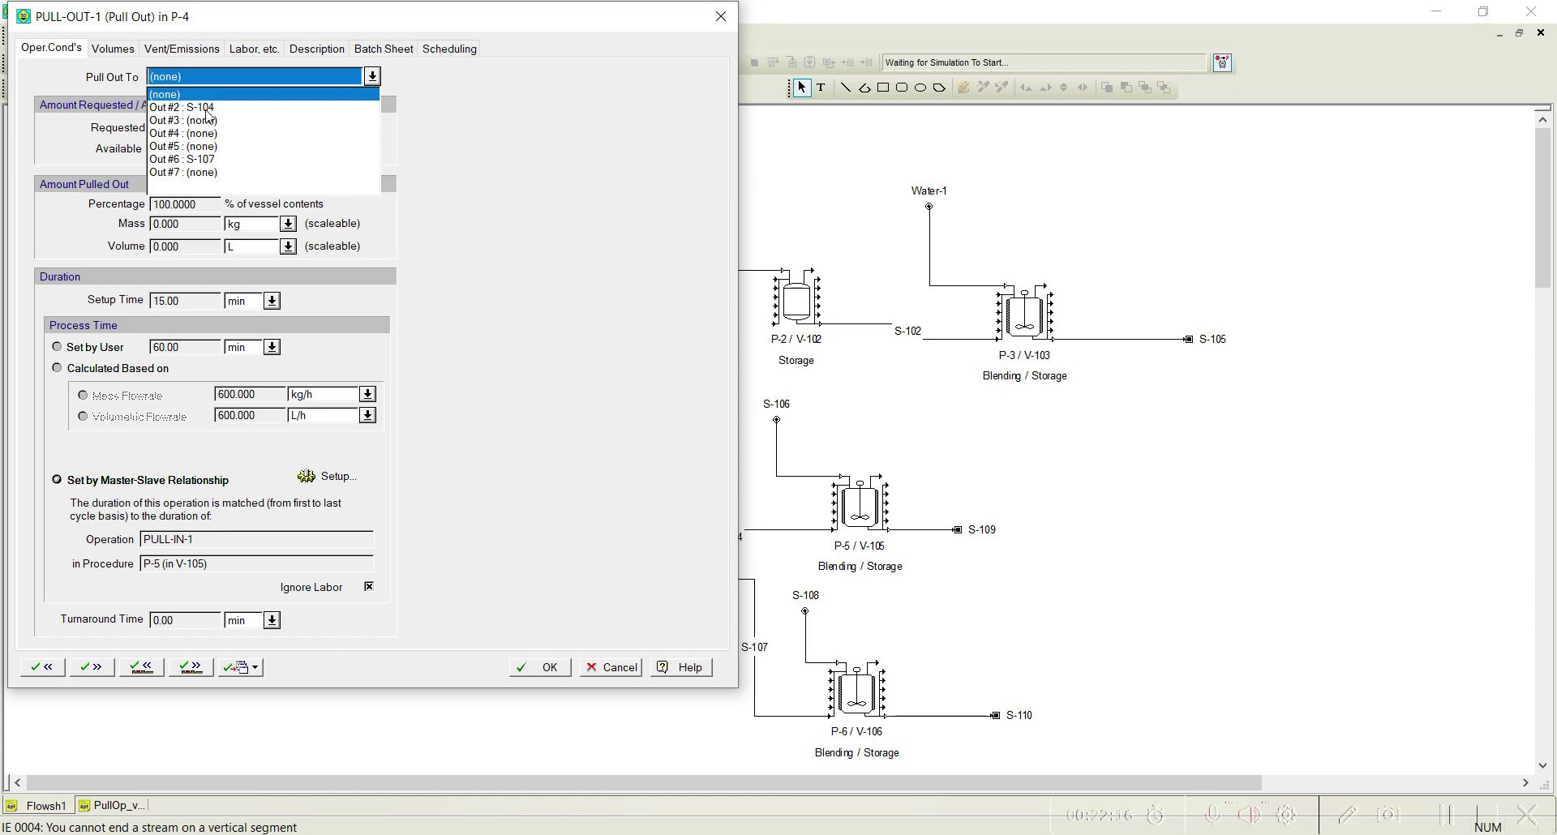
{"action": "left_click", "coordinate": [194, 107]}
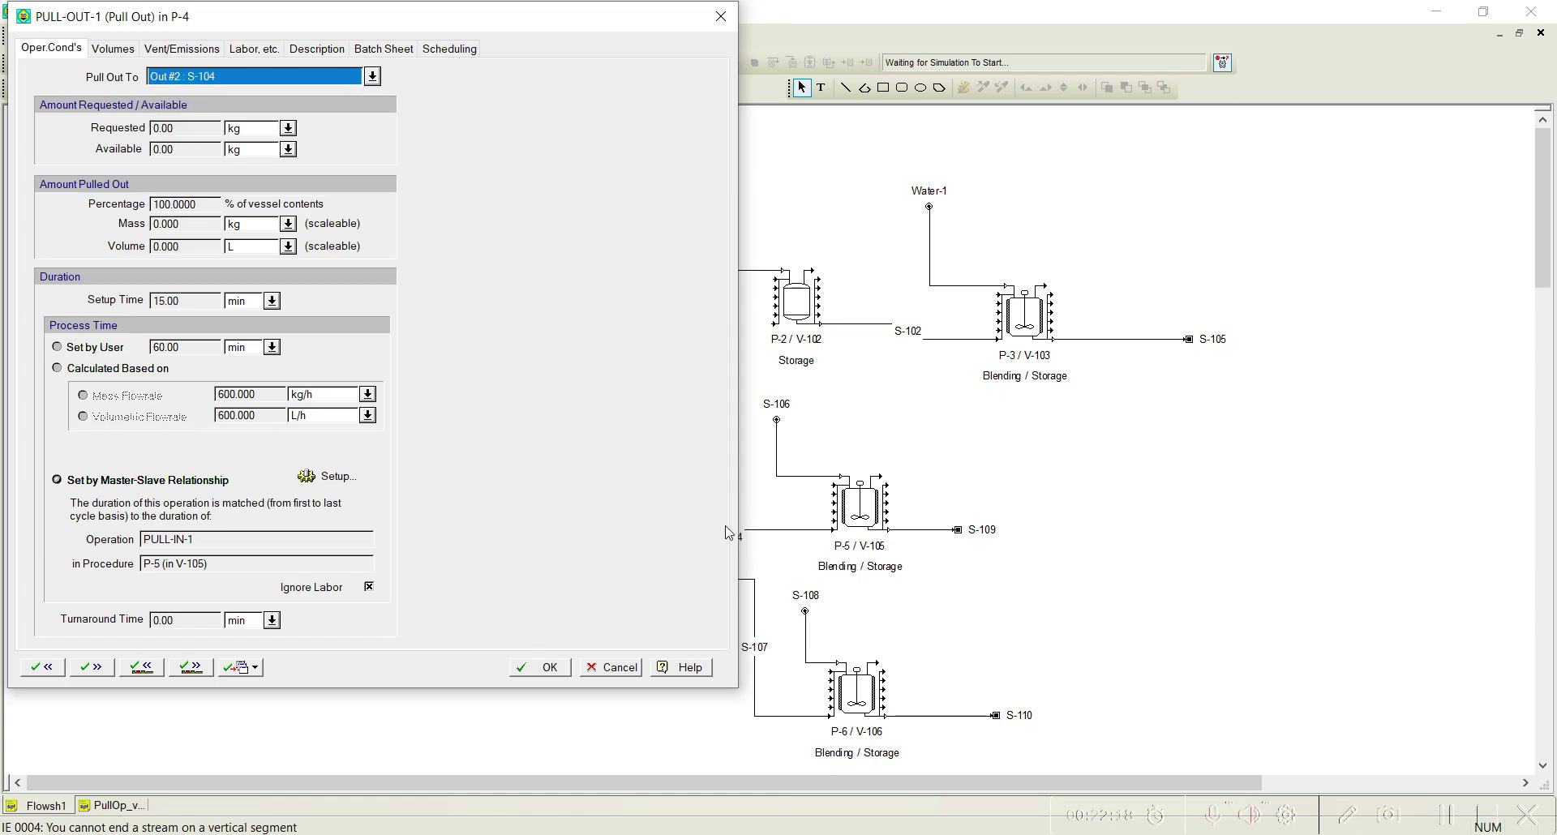
{"action": "left_click", "coordinate": [192, 670]}
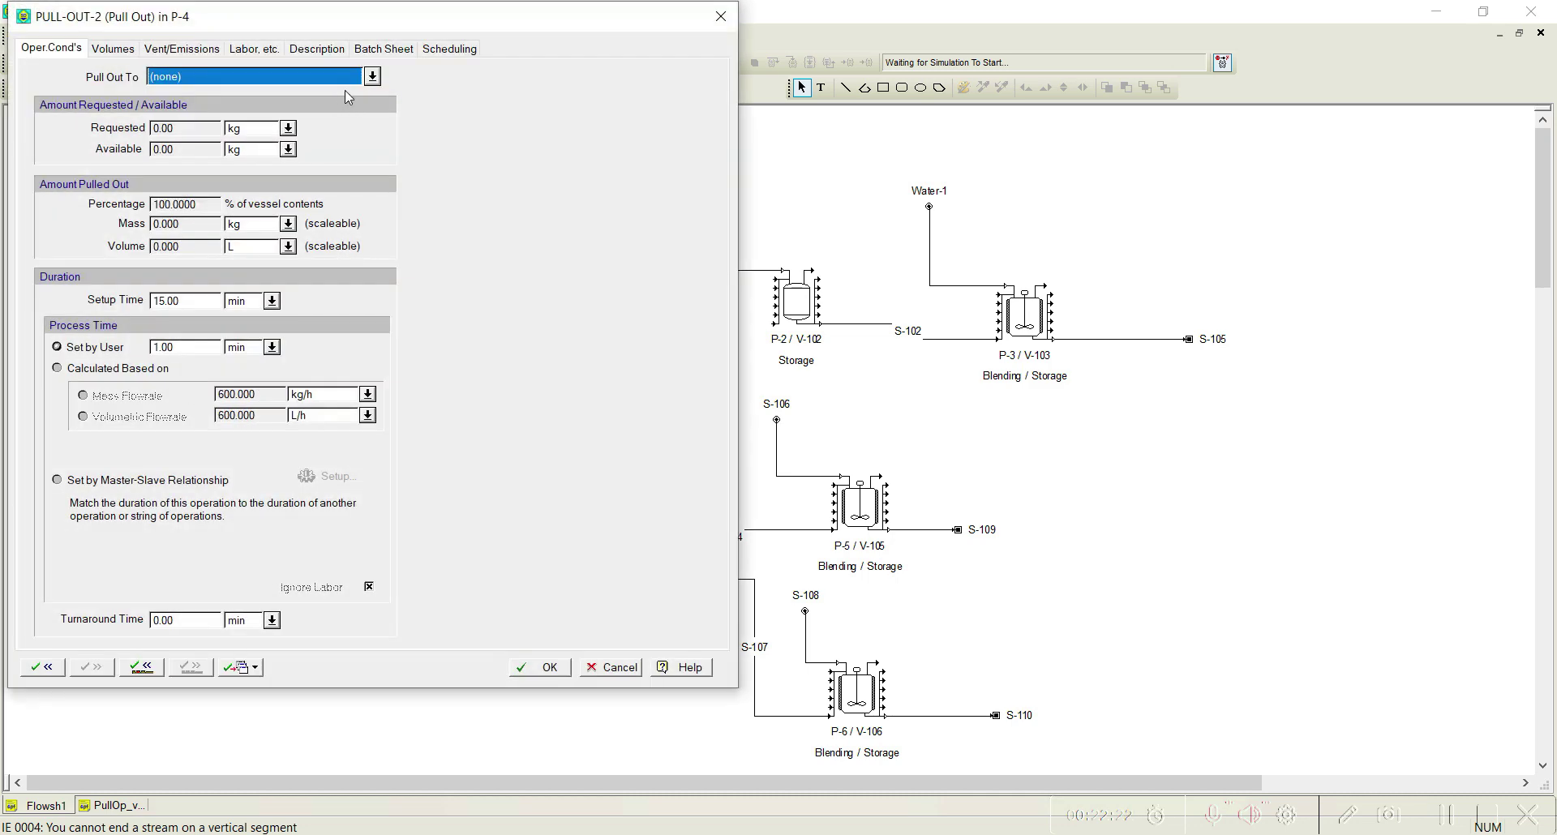
- Set P-4's PULL-OUT-2 to pull out to S-107 and match its process time to PULL-IN-1 in P-6 by master-slave relationship
{"action": "left_click", "coordinate": [372, 77]}
{"action": "left_click", "coordinate": [222, 160]}
{"action": "left_click", "coordinate": [122, 485]}
{"action": "left_click", "coordinate": [327, 480]}
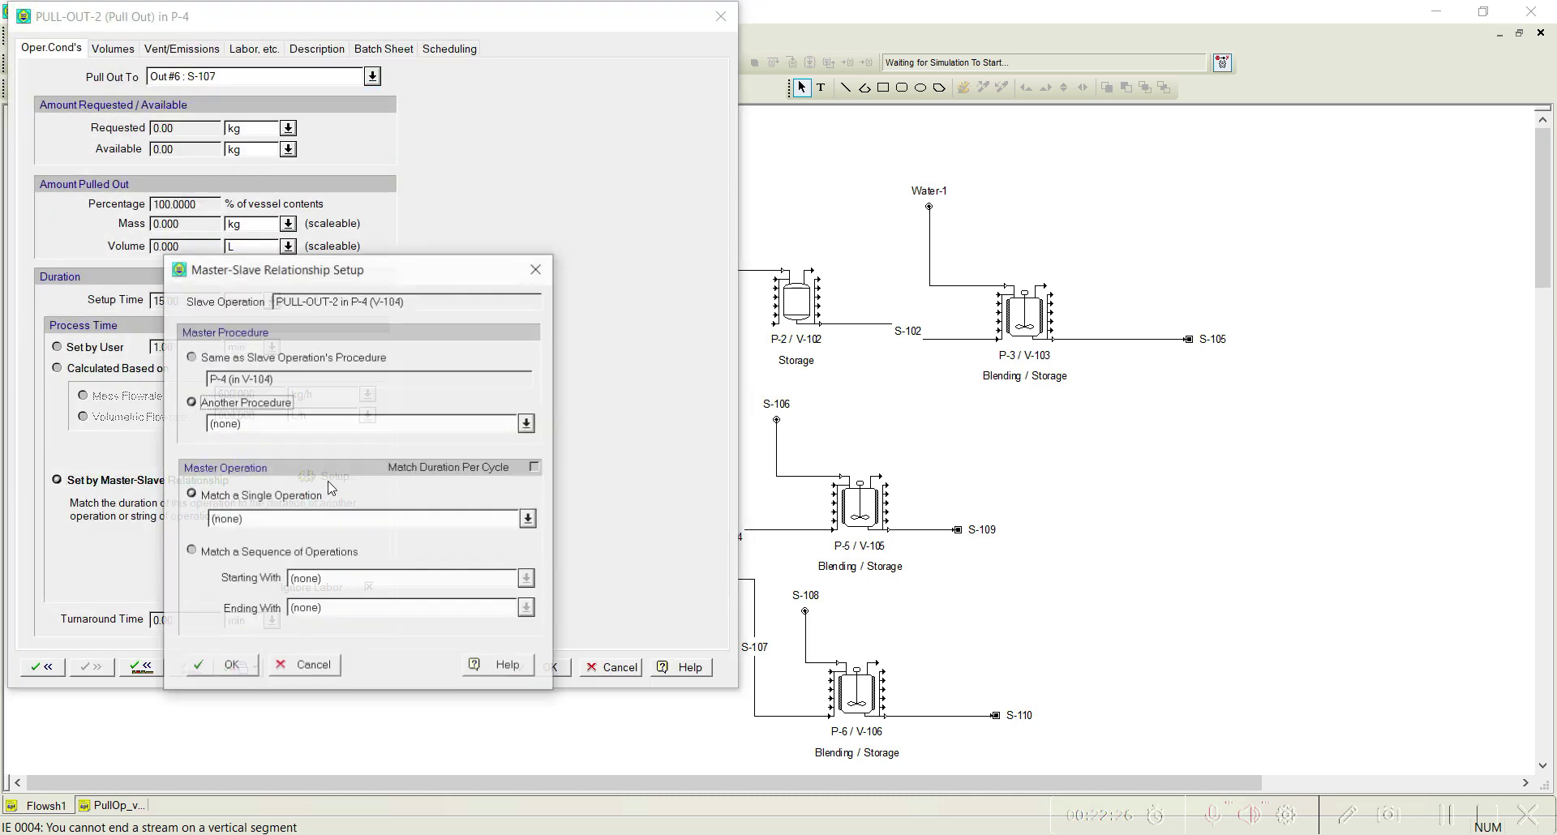
{"action": "left_click", "coordinate": [528, 423]}
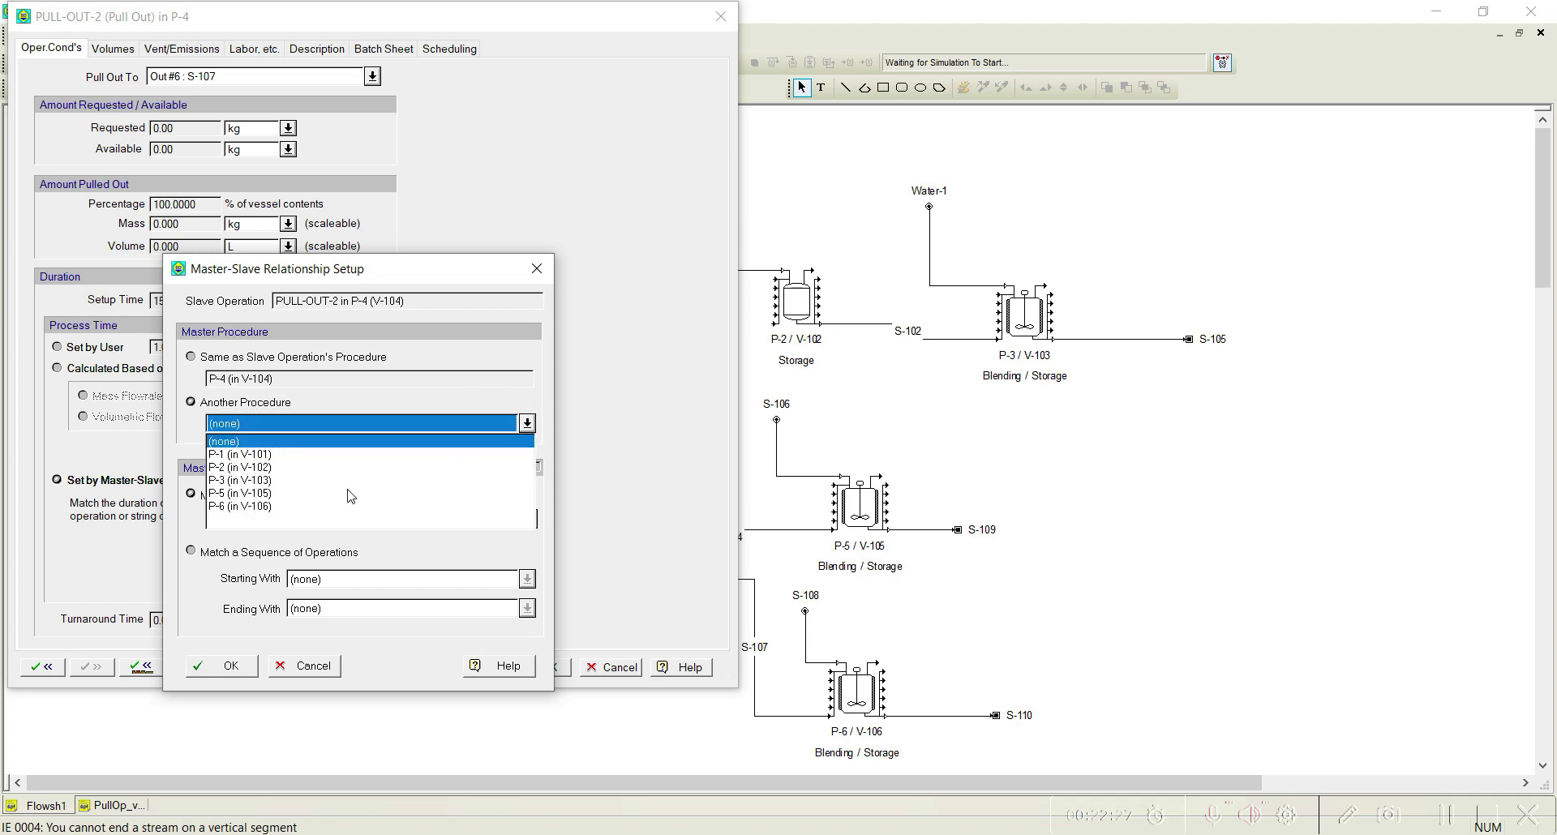
{"action": "left_click", "coordinate": [266, 507]}
{"action": "left_click", "coordinate": [528, 519]}
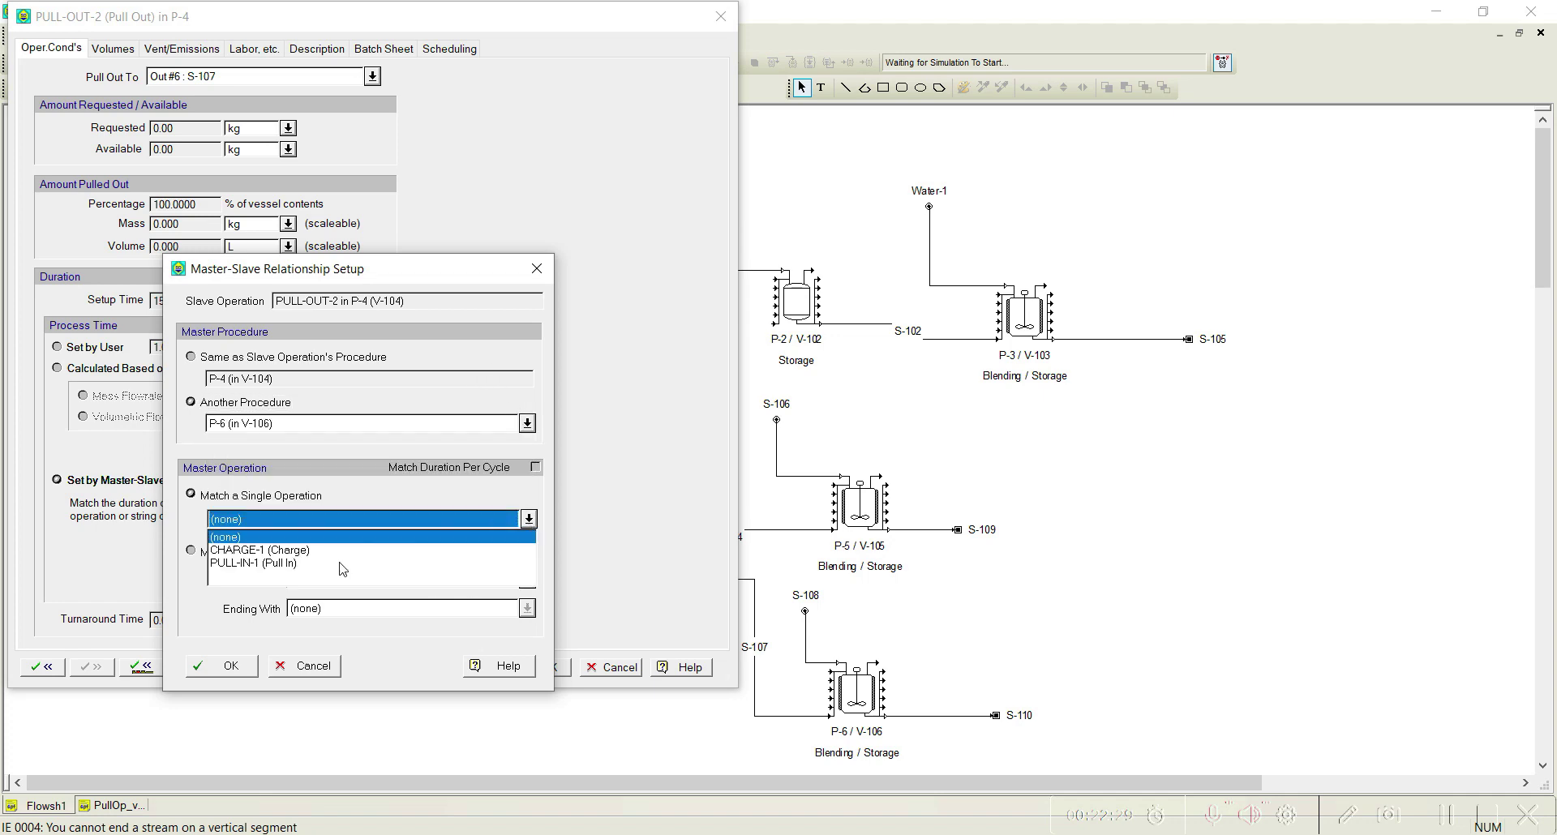
{"action": "left_click", "coordinate": [313, 574]}
{"action": "left_click", "coordinate": [230, 668]}
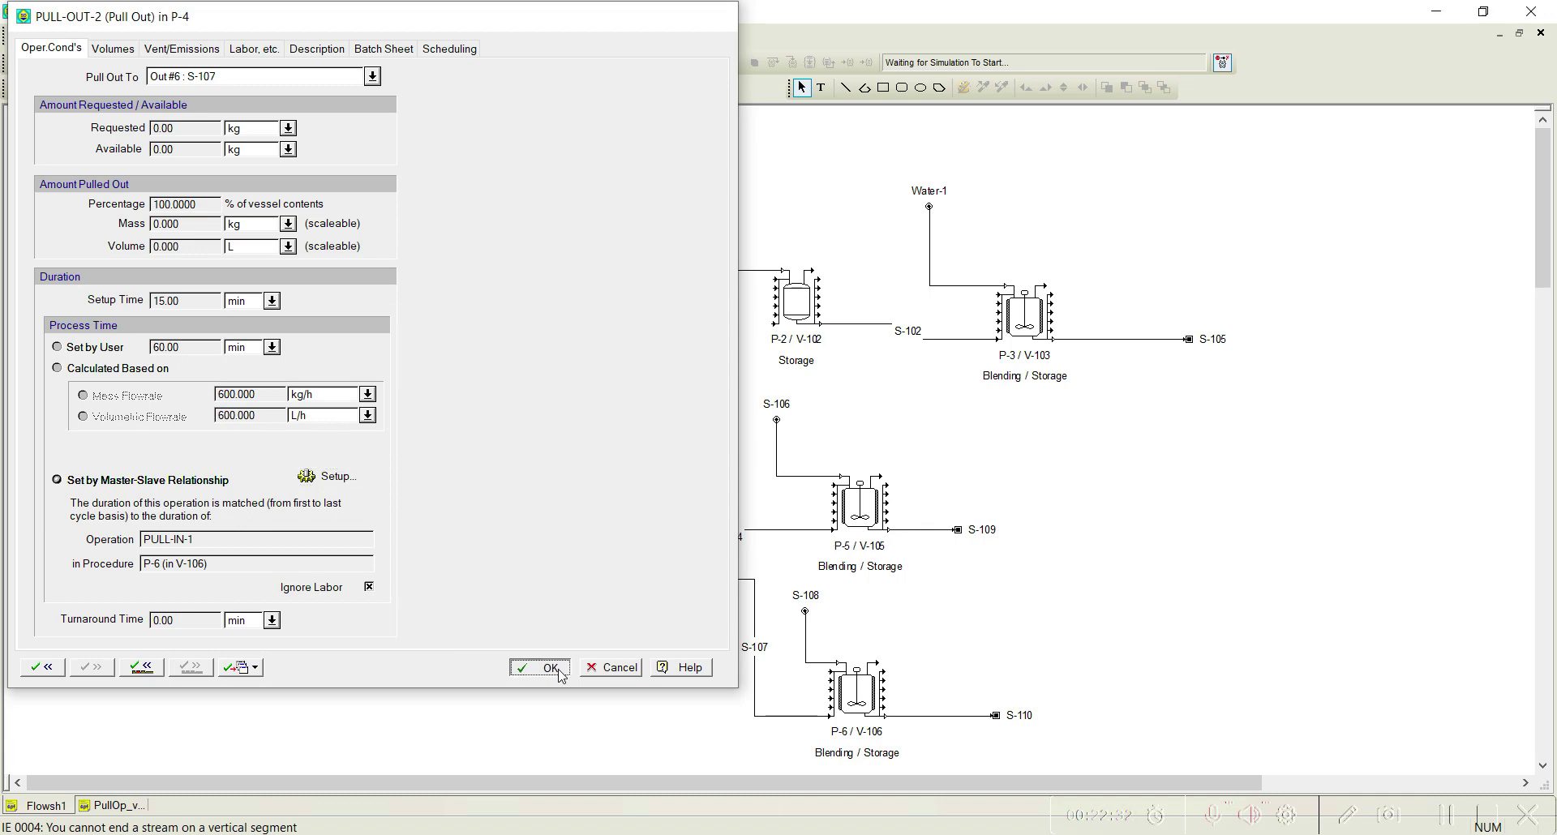
{"action": "left_click", "coordinate": [548, 667]}
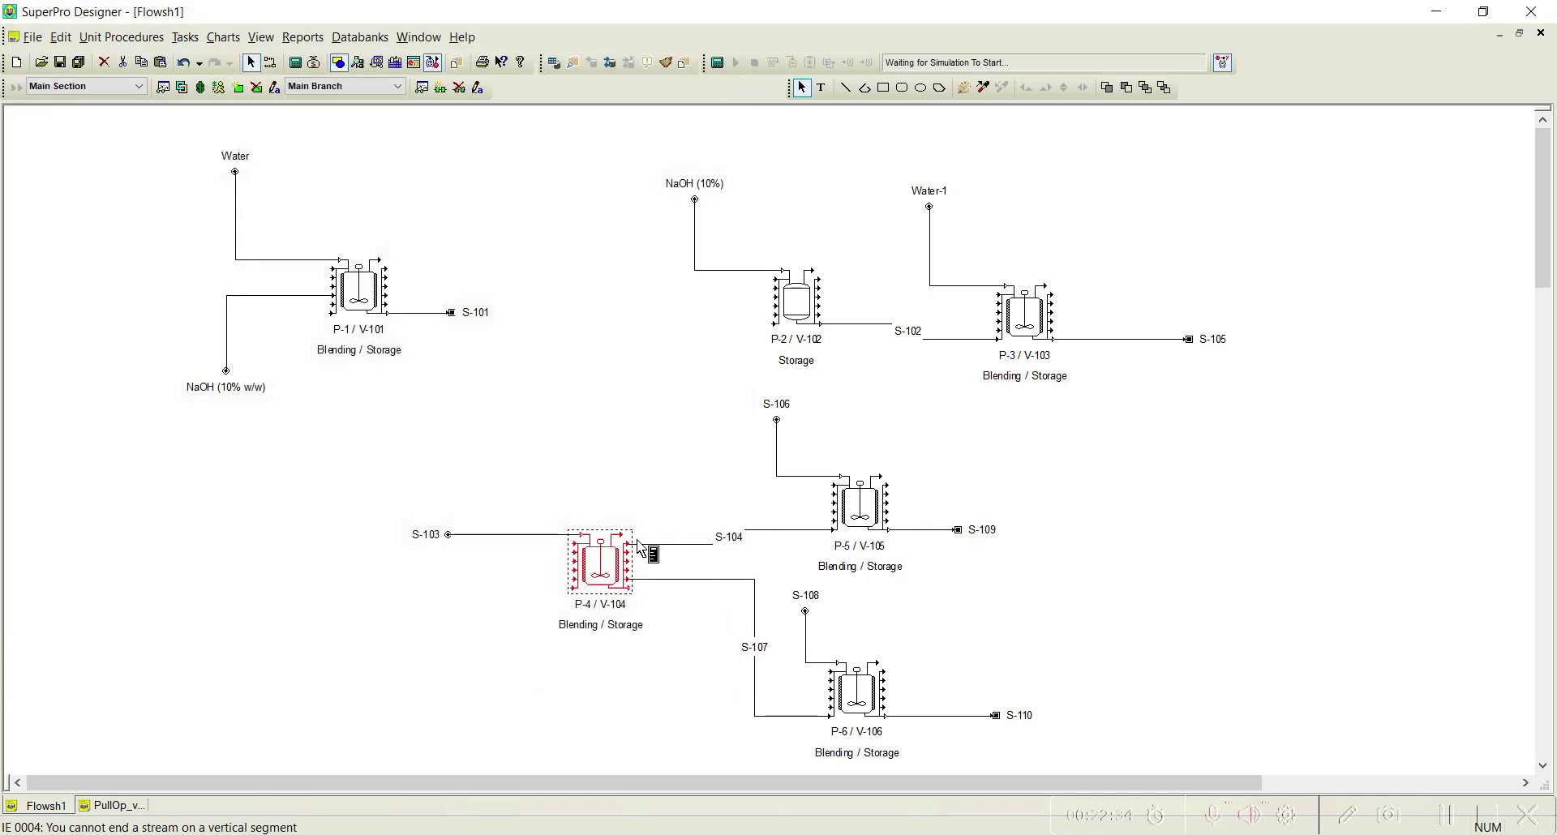
- Set P-5's CHARGE-1 to charge using S-106 and add Water as that stream's ingredient
{"action": "right_click", "coordinate": [855, 521]}
{"action": "mouse_move", "coordinate": [977, 89]}
{"action": "left_click", "coordinate": [1105, 95]}
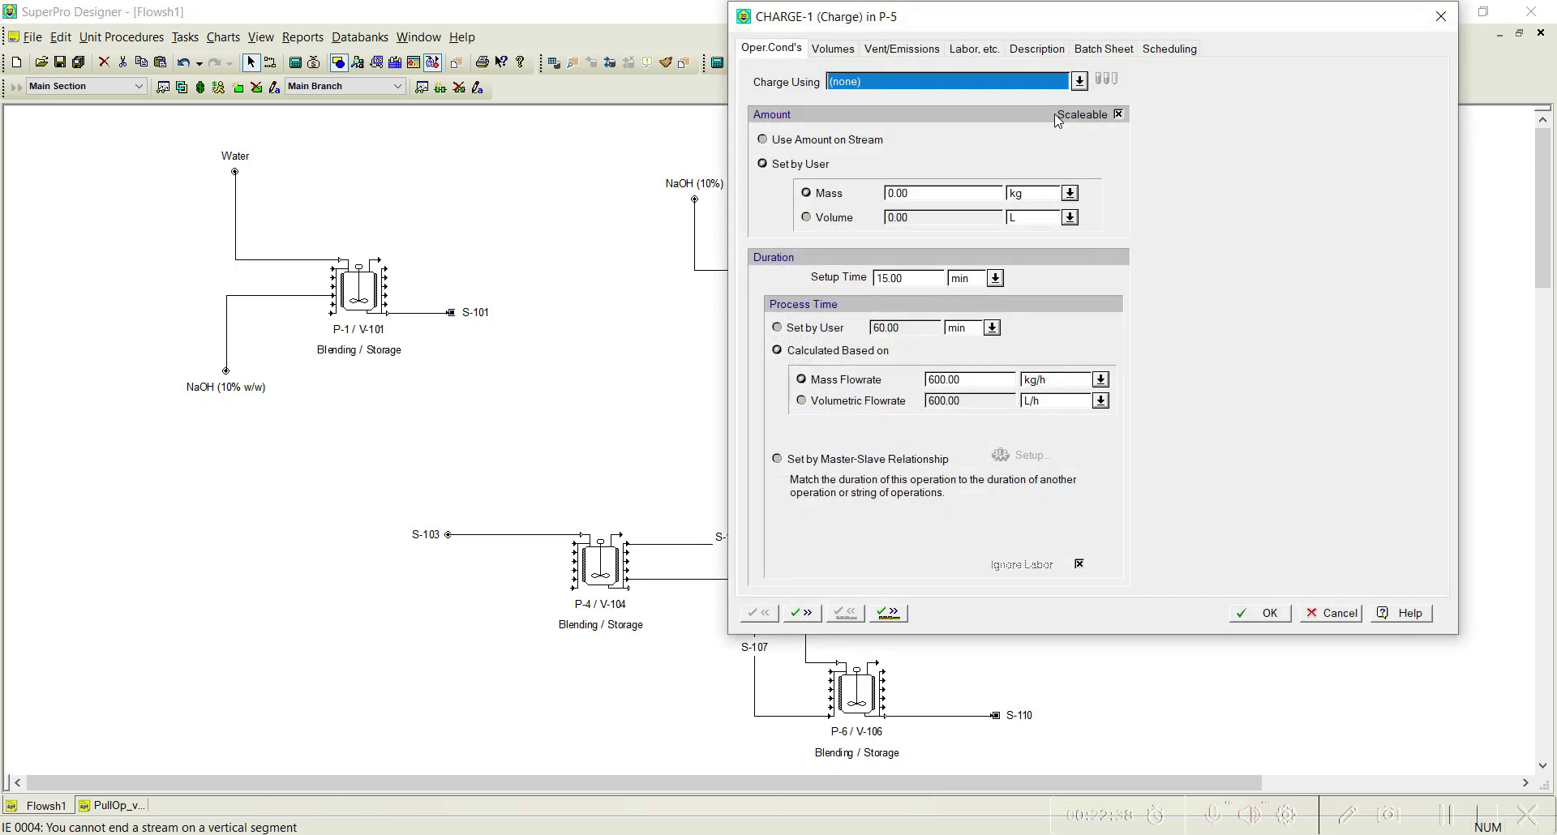
{"action": "left_click", "coordinate": [1079, 81]}
{"action": "left_click", "coordinate": [909, 114]}
{"action": "left_click", "coordinate": [1107, 79]}
{"action": "left_click", "coordinate": [497, 235]}
{"action": "left_click", "coordinate": [640, 200]}
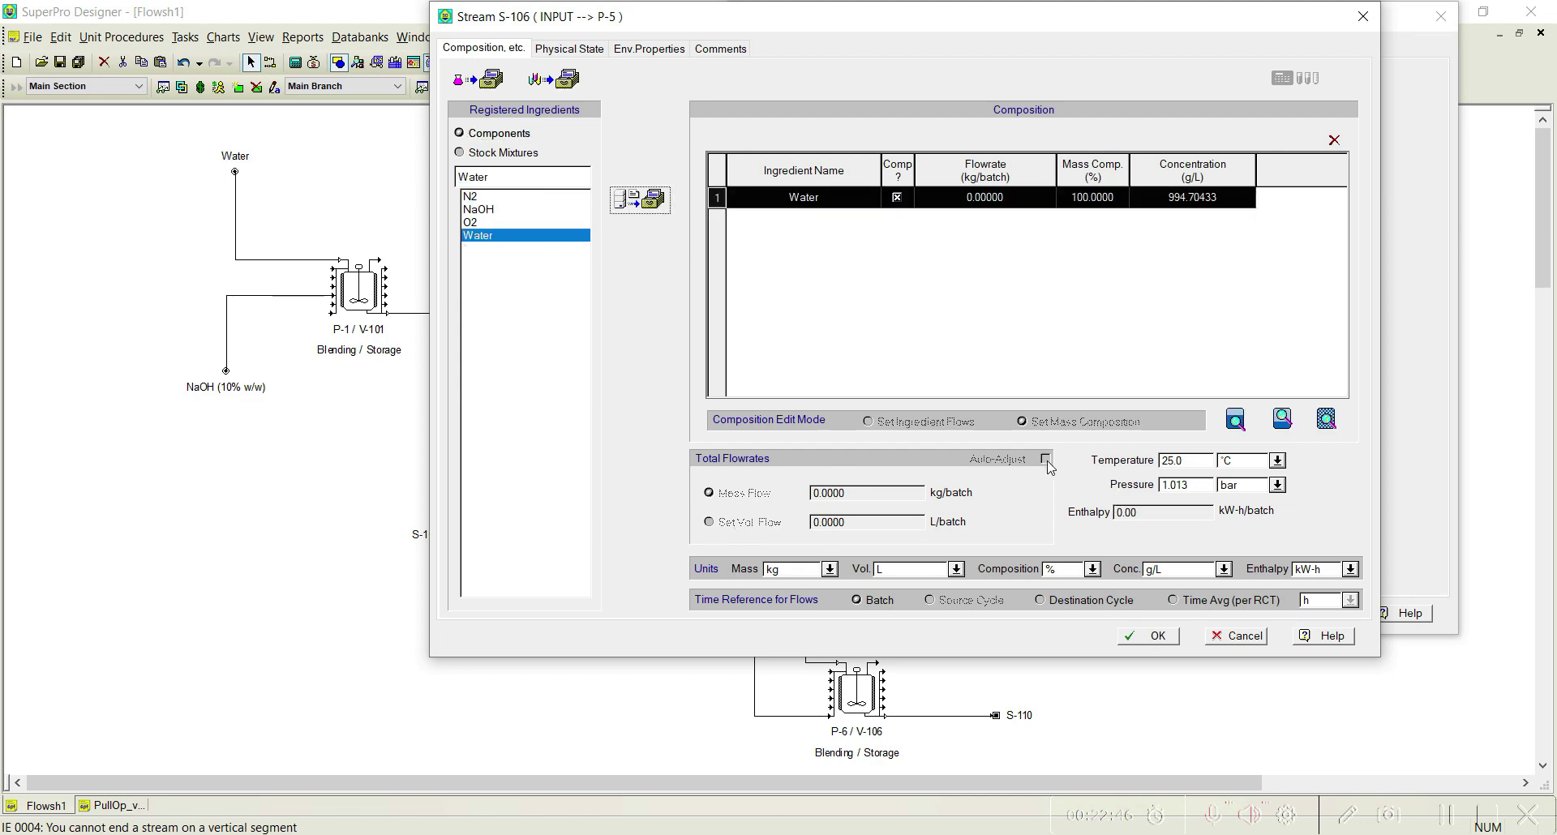
{"action": "left_click", "coordinate": [1148, 636]}
- Set the charge volume of P-5's CHARGE-1 to 1000 L and proceed to its PULL-IN-1
{"action": "left_click", "coordinate": [843, 216]}
{"action": "left_click", "coordinate": [927, 222]}
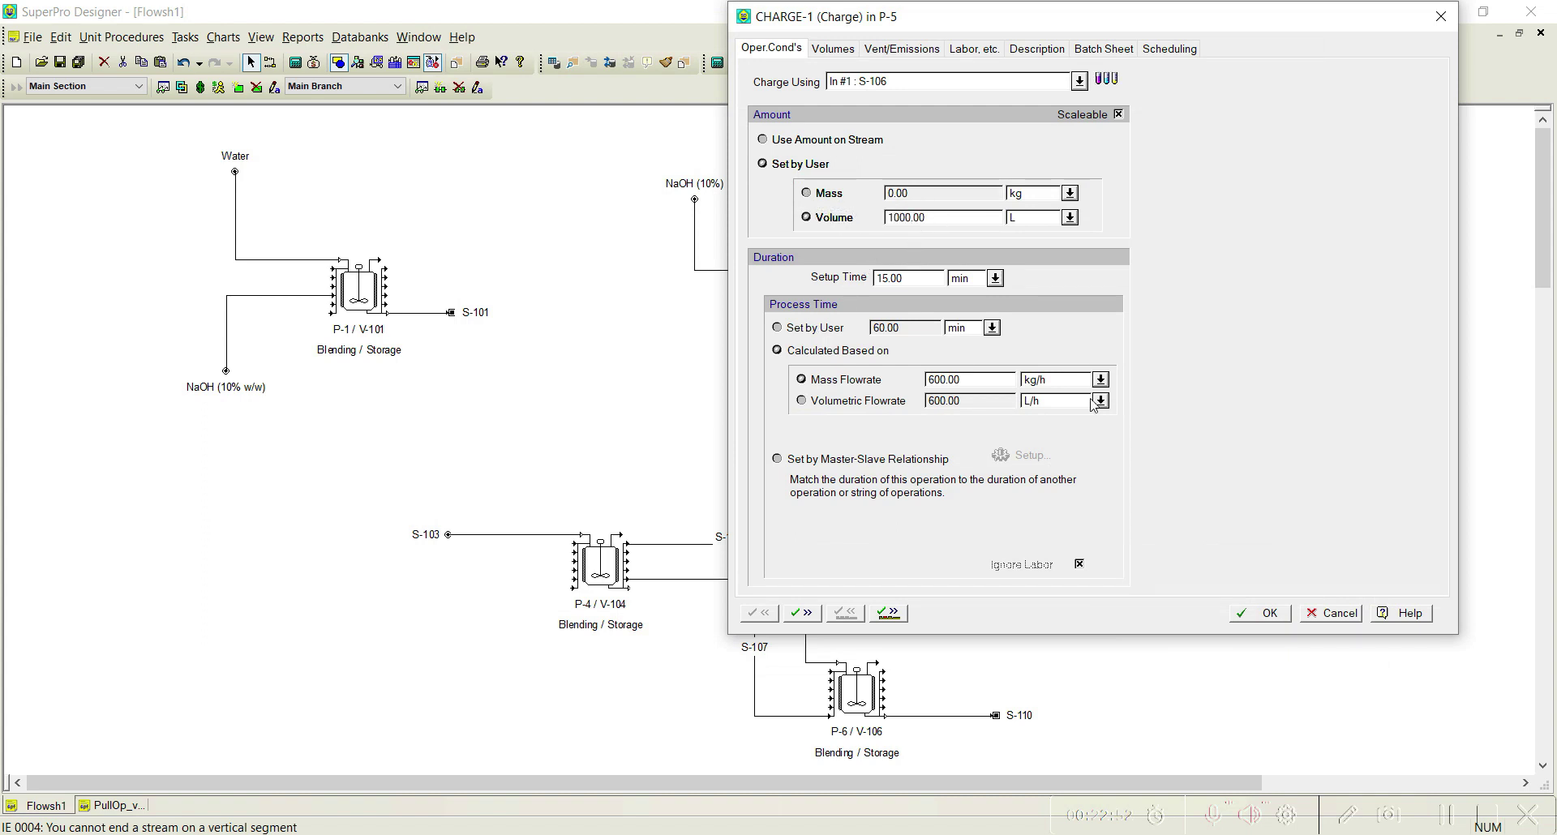
{"action": "left_click", "coordinate": [889, 614]}
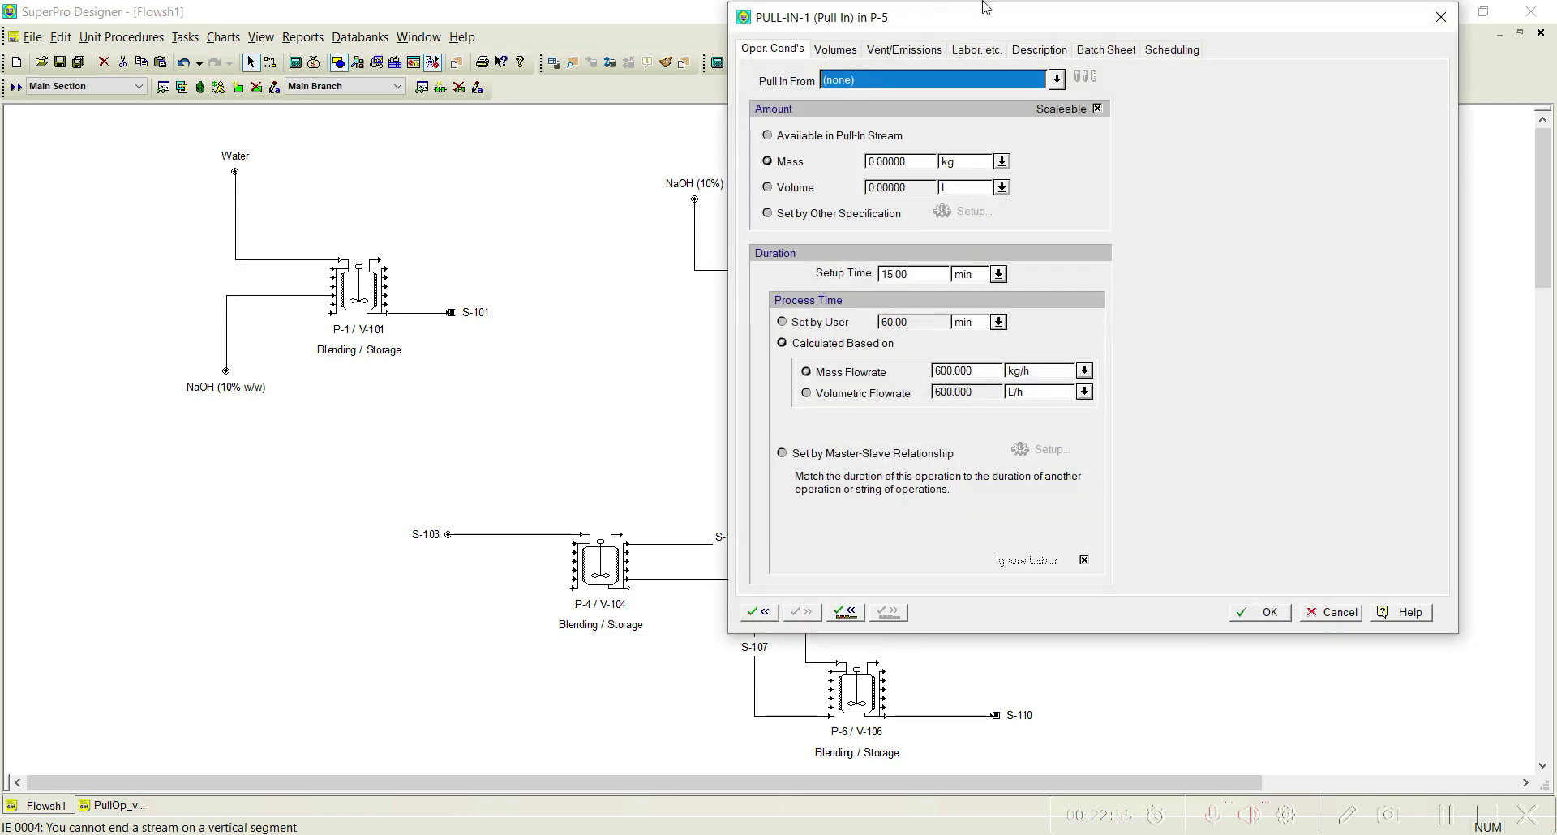
- Set P-5's PULL-IN-1 operation to pull in from stream S-104
{"action": "left_click_drag", "start_coordinate": [989, 10], "coordinate": [580, 10]}
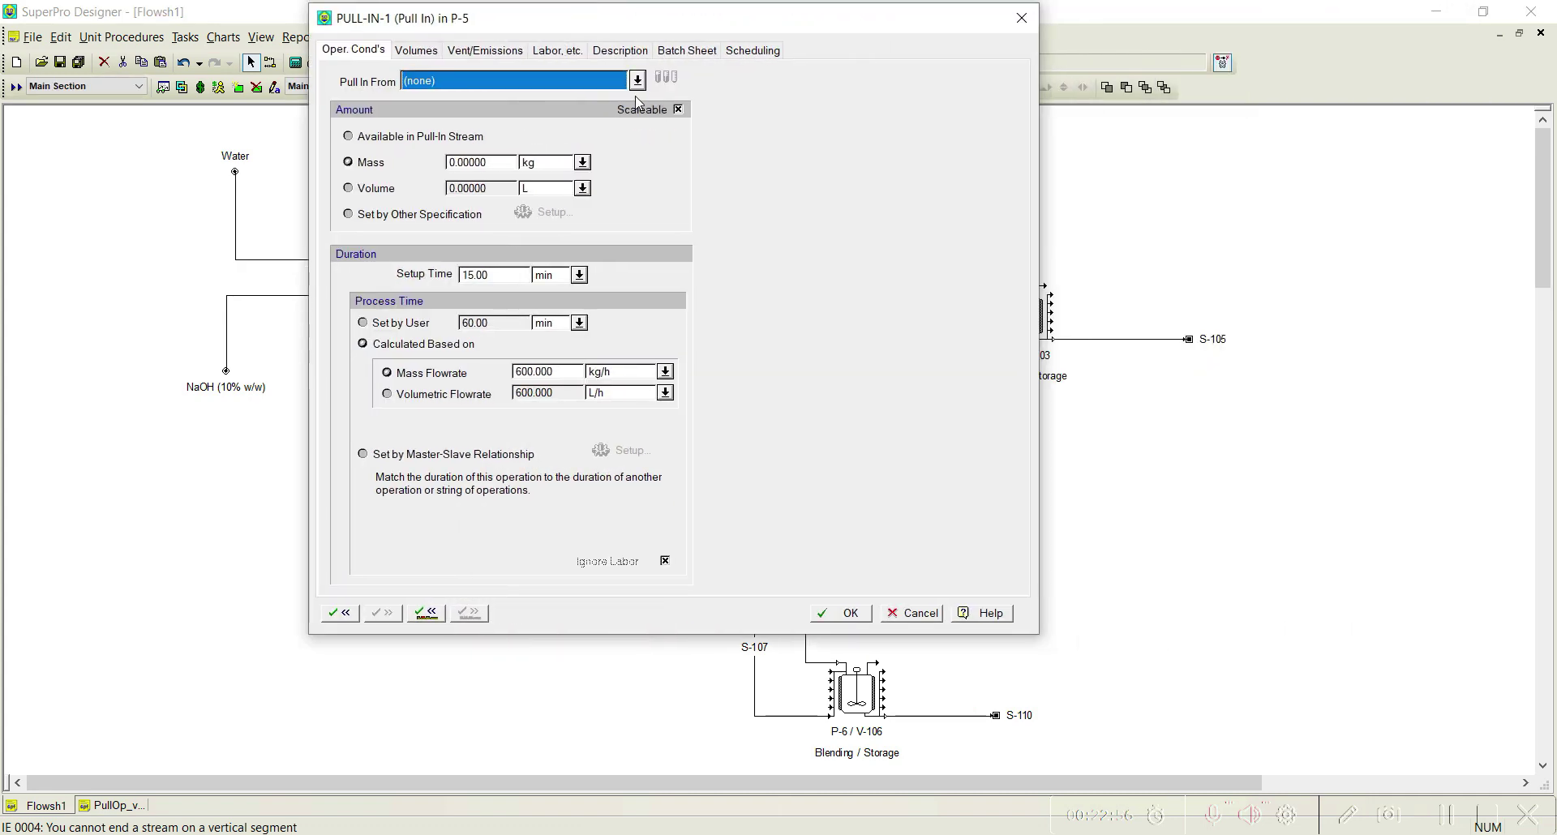
{"action": "left_click", "coordinate": [620, 85]}
{"action": "left_click", "coordinate": [468, 177]}
- Specify the pull-in amount of P-5's PULL-IN-1 by a final NaOH concentration of 23 g/L
{"action": "left_click", "coordinate": [396, 214]}
{"action": "left_click", "coordinate": [546, 213]}
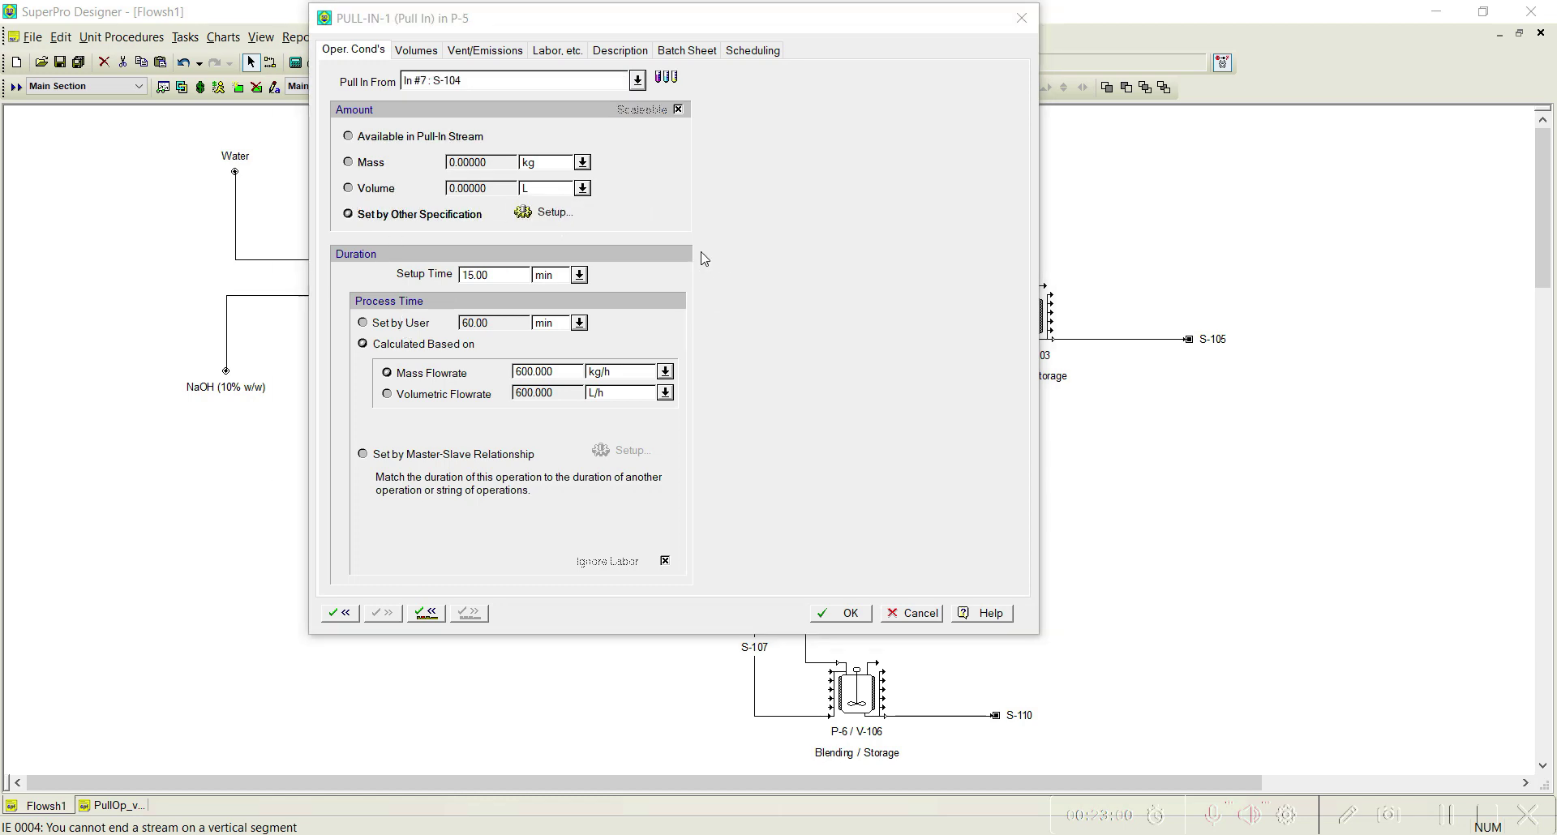
{"action": "left_click", "coordinate": [780, 267]}
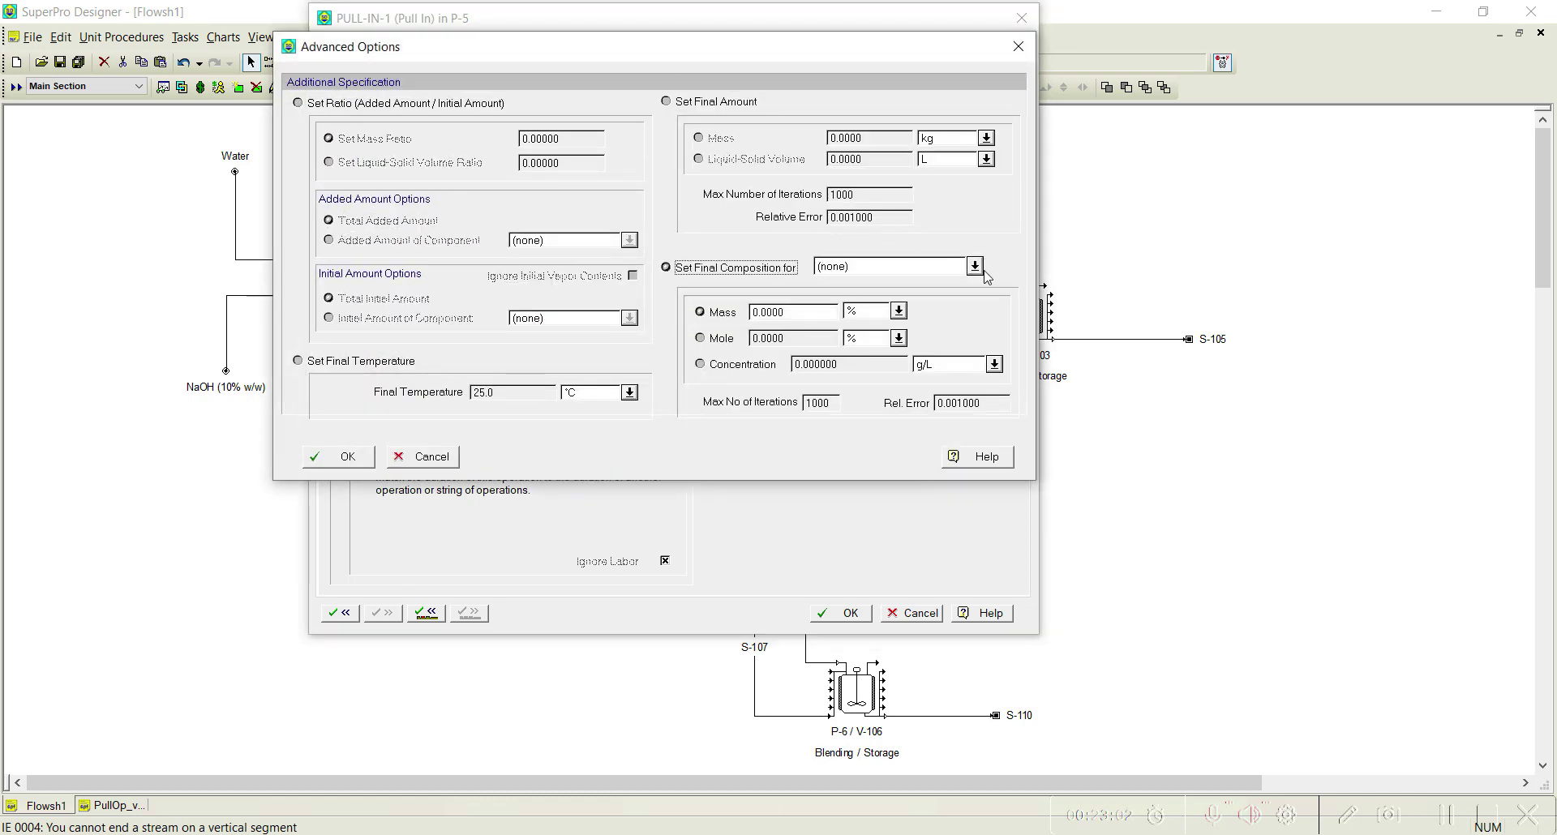
{"action": "left_click", "coordinate": [975, 267]}
{"action": "left_click", "coordinate": [833, 310]}
{"action": "left_click", "coordinate": [738, 365]}
{"action": "left_click", "coordinate": [859, 369]}
{"action": "type", "text": "23"}
{"action": "left_click", "coordinate": [345, 457]}
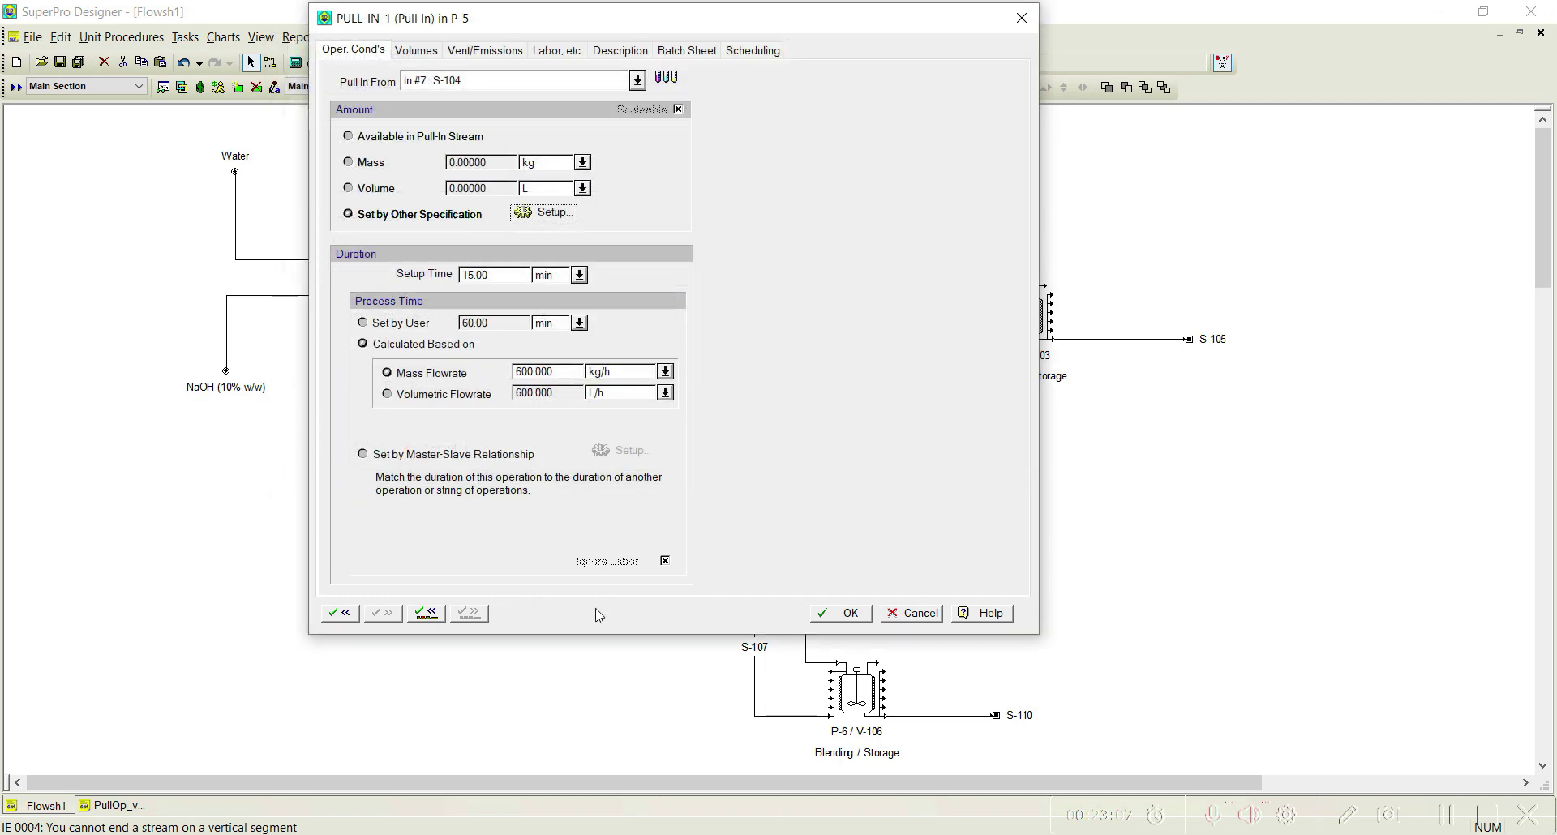
{"action": "left_click", "coordinate": [865, 614]}
- Set P-6's CHARGE-1 to charge using S-108 and add Water as that stream's ingredient
{"action": "scroll", "coordinate": [866, 604], "scroll_direction": "down", "scroll_amount": 3}
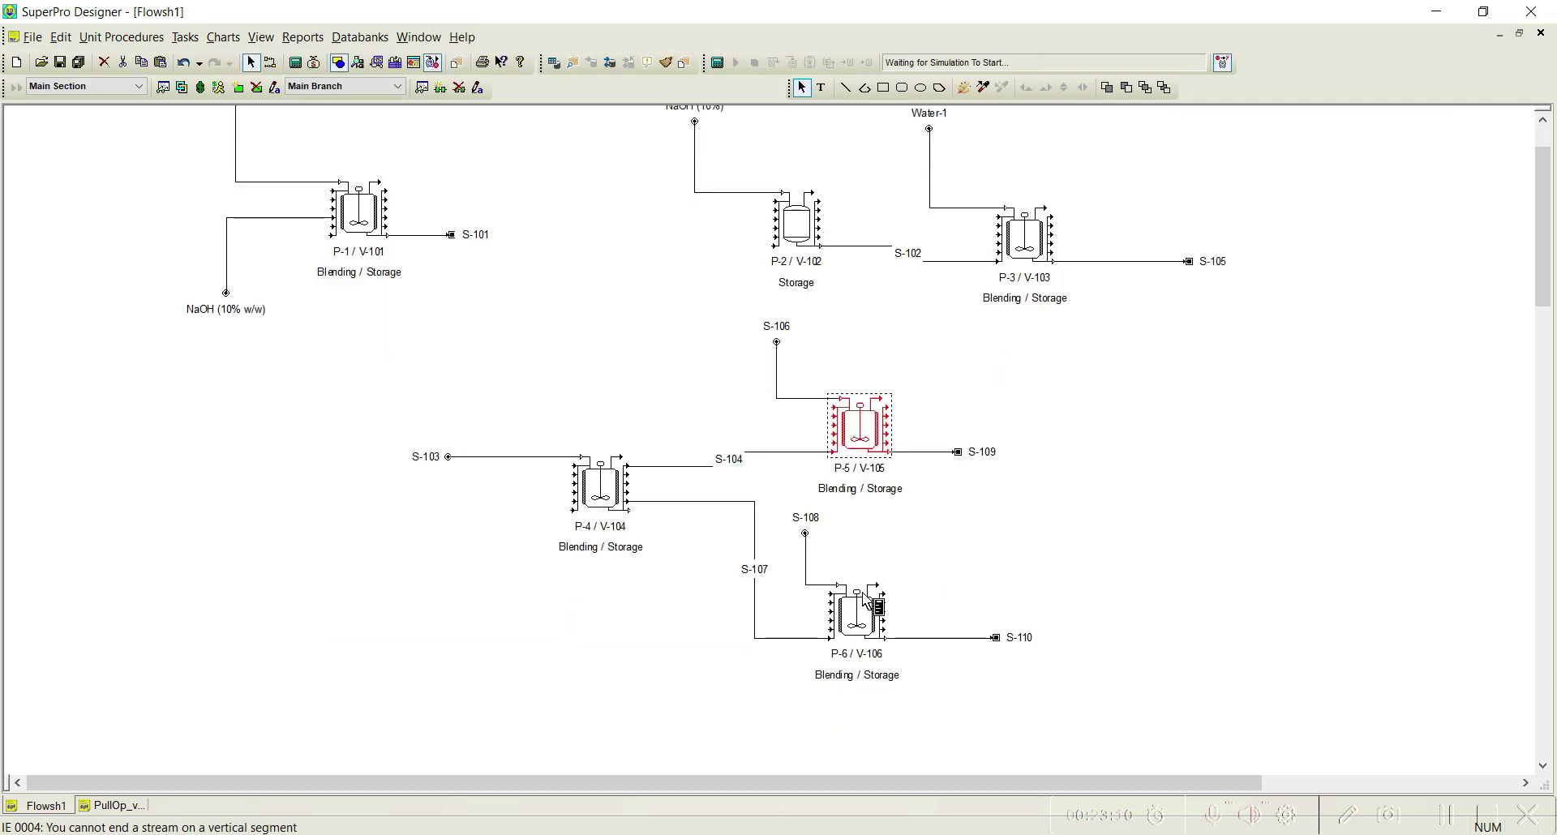
{"action": "right_click", "coordinate": [867, 605]}
{"action": "mouse_move", "coordinate": [961, 172]}
{"action": "left_click", "coordinate": [1121, 177]}
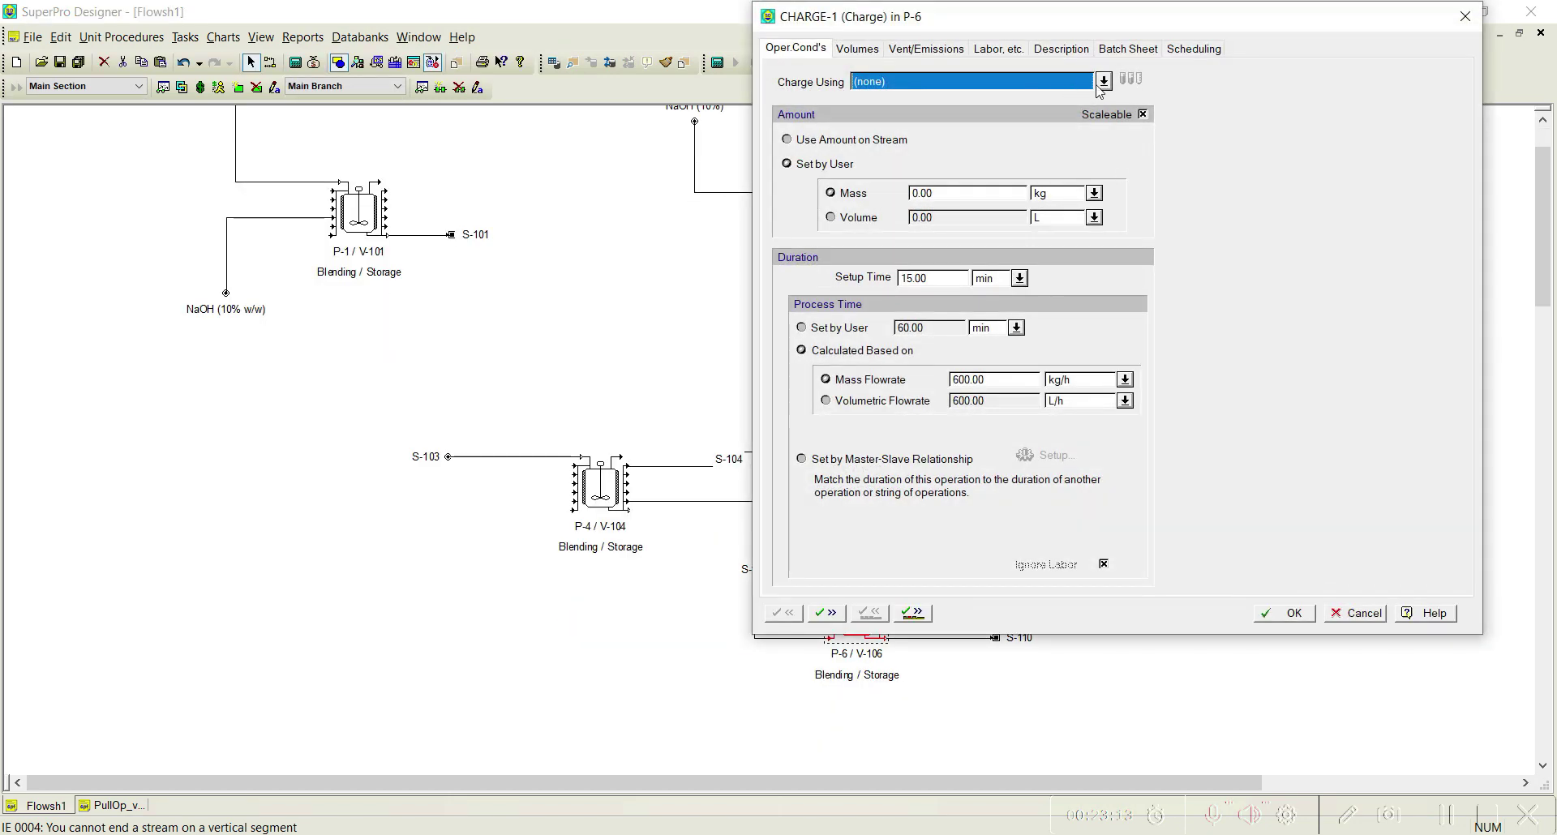
{"action": "left_click", "coordinate": [1103, 82]}
{"action": "left_click", "coordinate": [930, 114]}
{"action": "left_click", "coordinate": [1127, 79]}
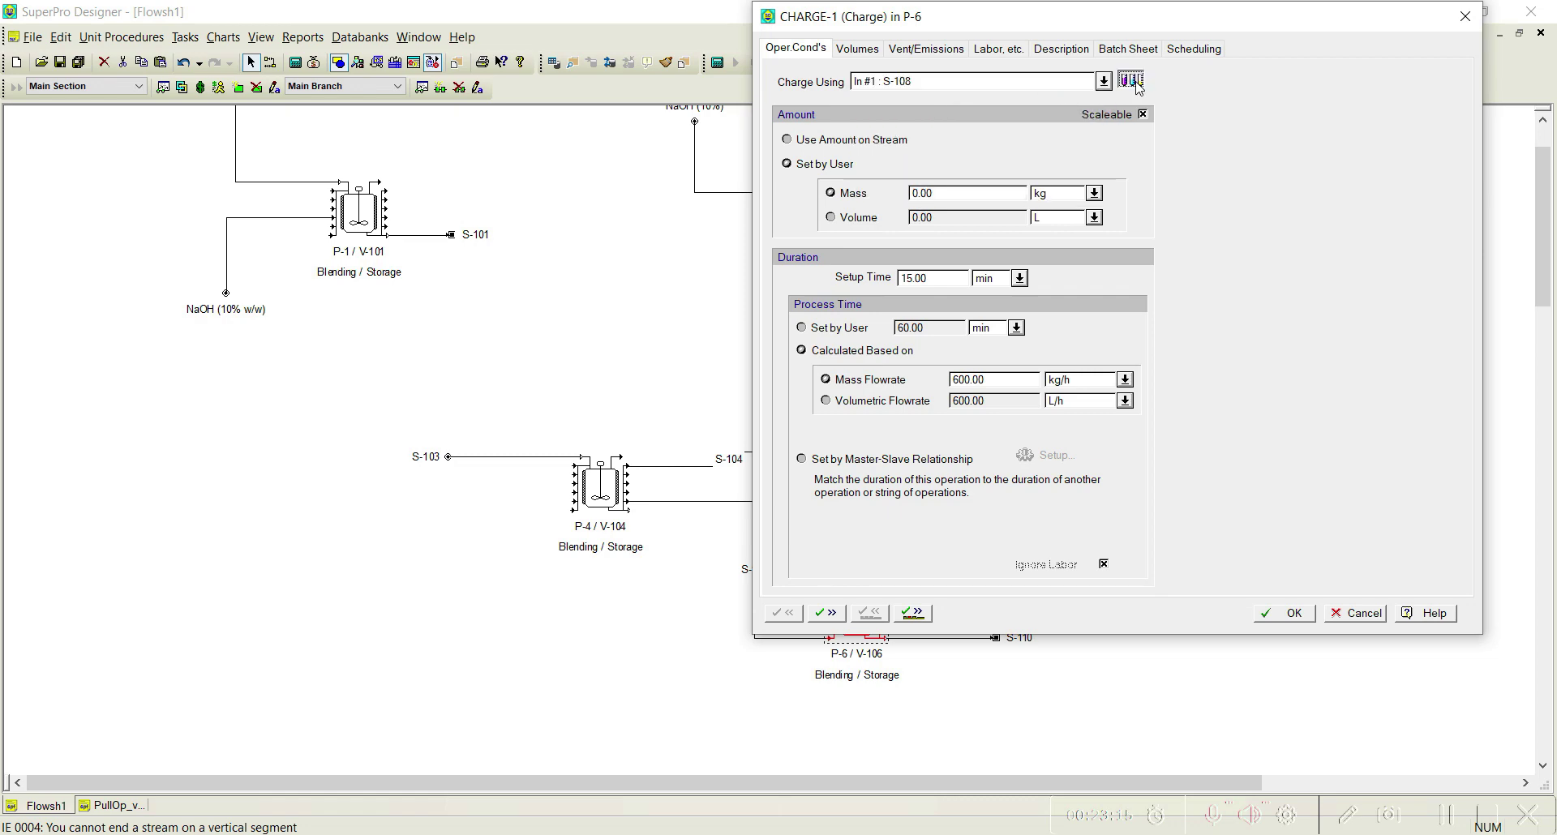
{"action": "left_click", "coordinate": [567, 236]}
{"action": "left_click", "coordinate": [713, 199]}
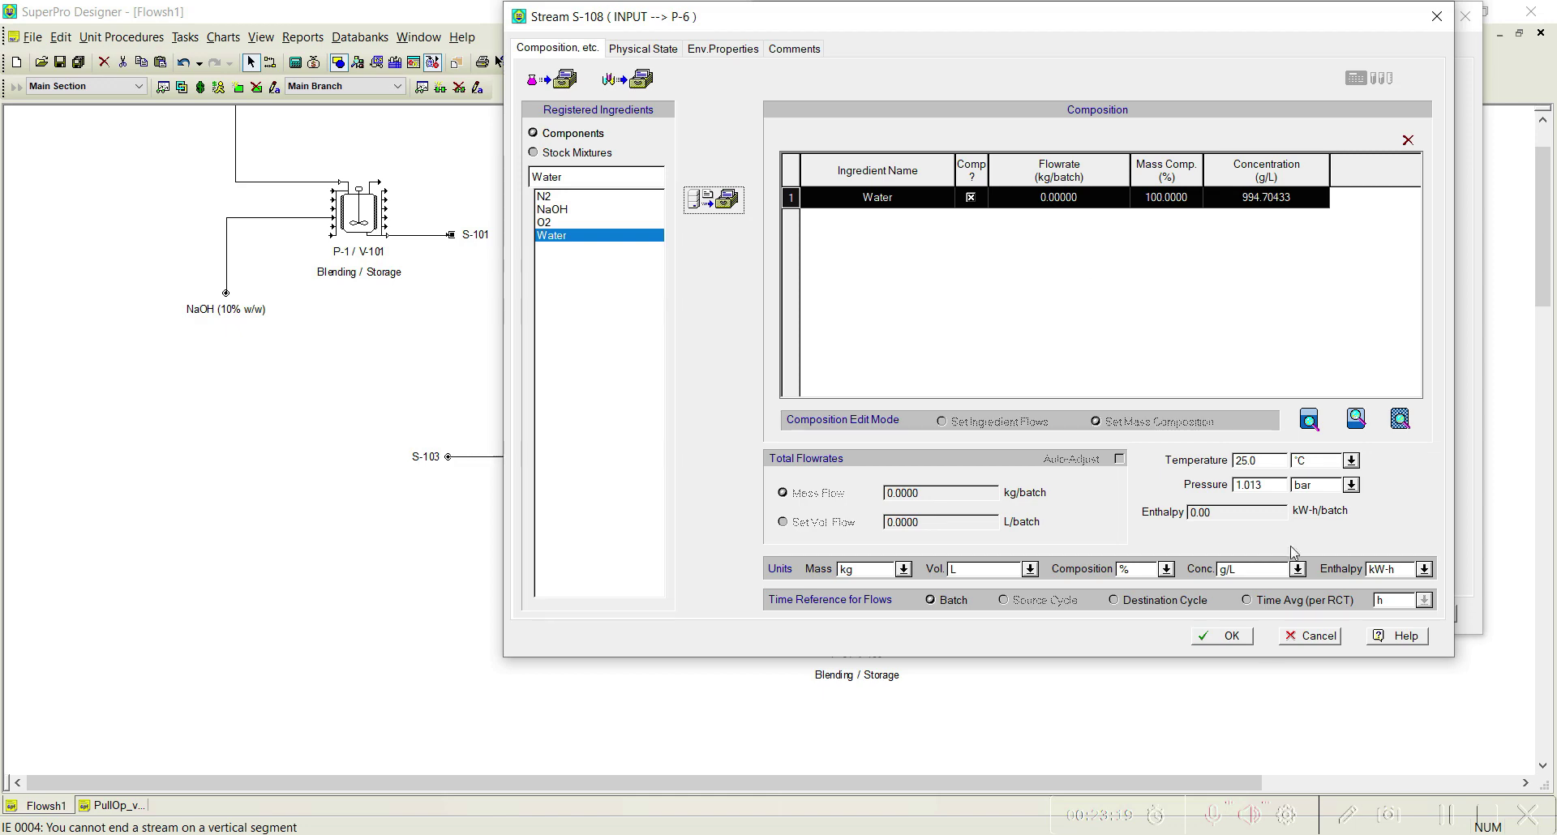
{"action": "left_click", "coordinate": [1230, 636]}
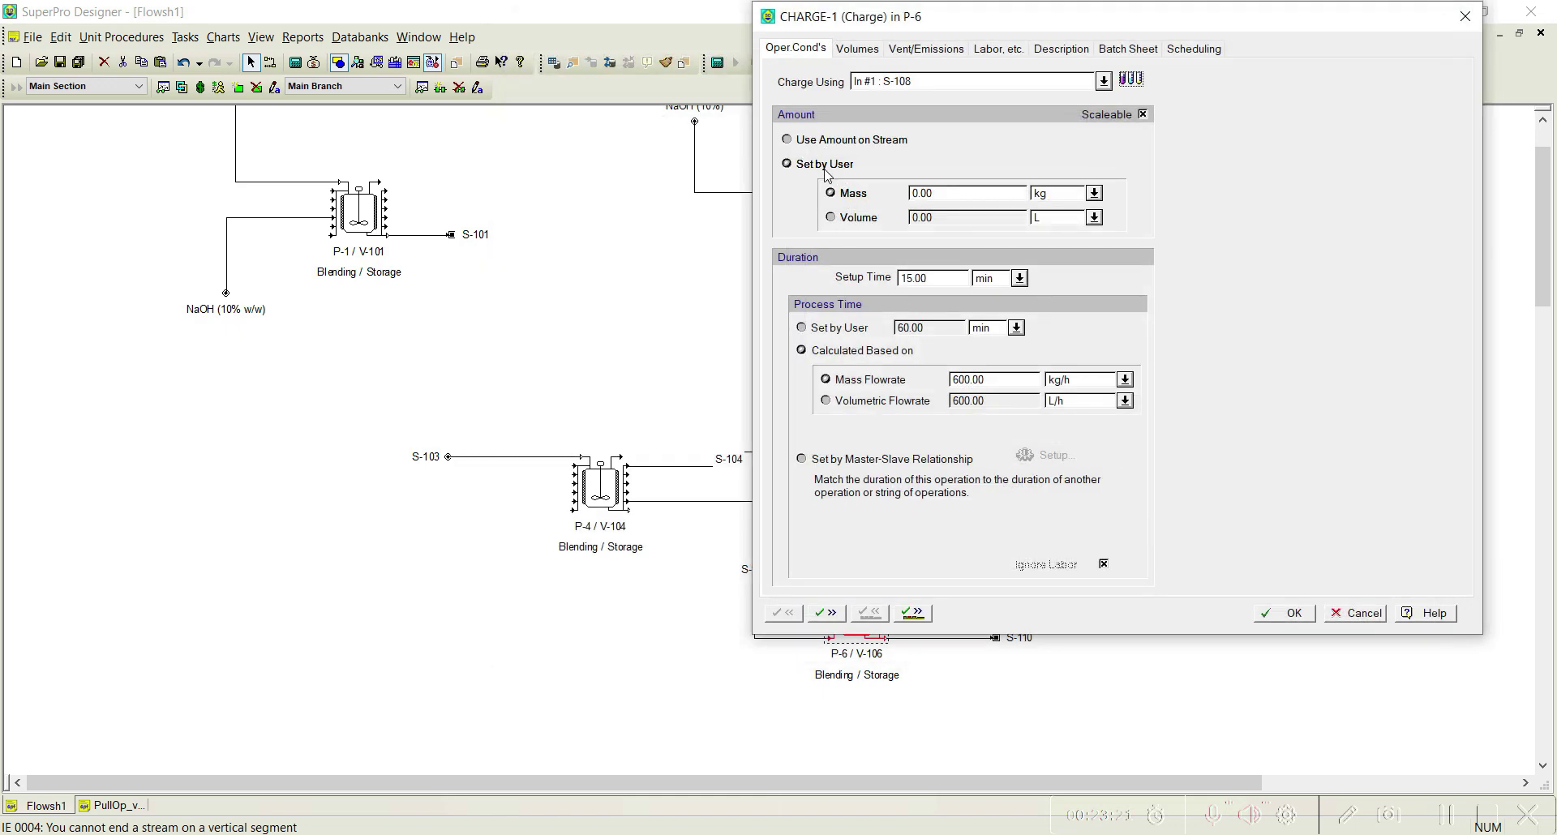
- Set the charge volume of P-6's CHARGE-1 to 1000 L and make its PULL-IN-1 pull in from stream S-107
{"action": "left_click", "coordinate": [883, 219]}
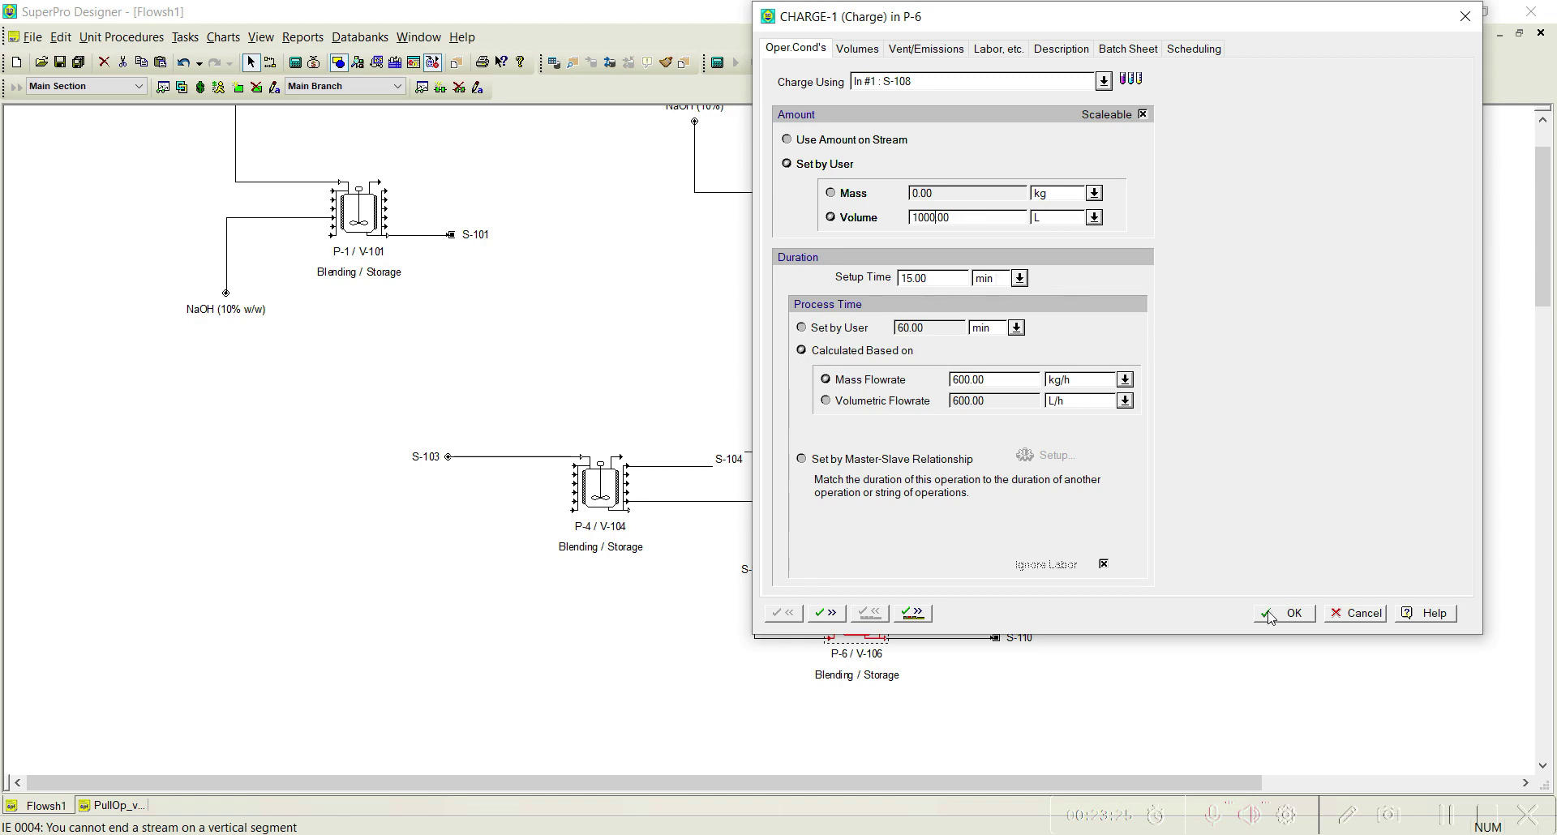
{"action": "left_click", "coordinate": [913, 613]}
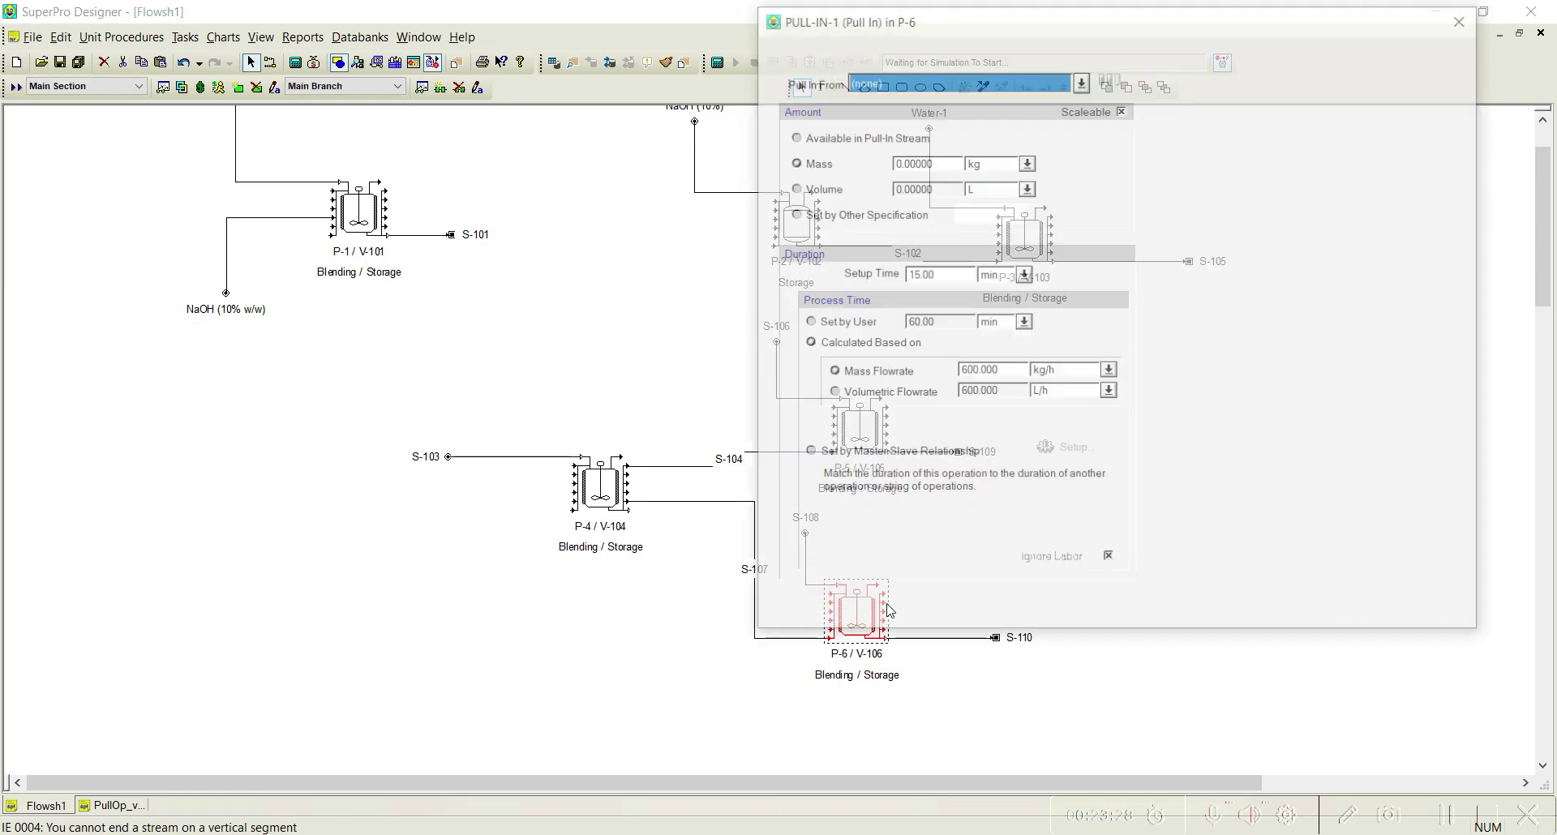
{"action": "left_click_drag", "start_coordinate": [957, 25], "coordinate": [620, 25]}
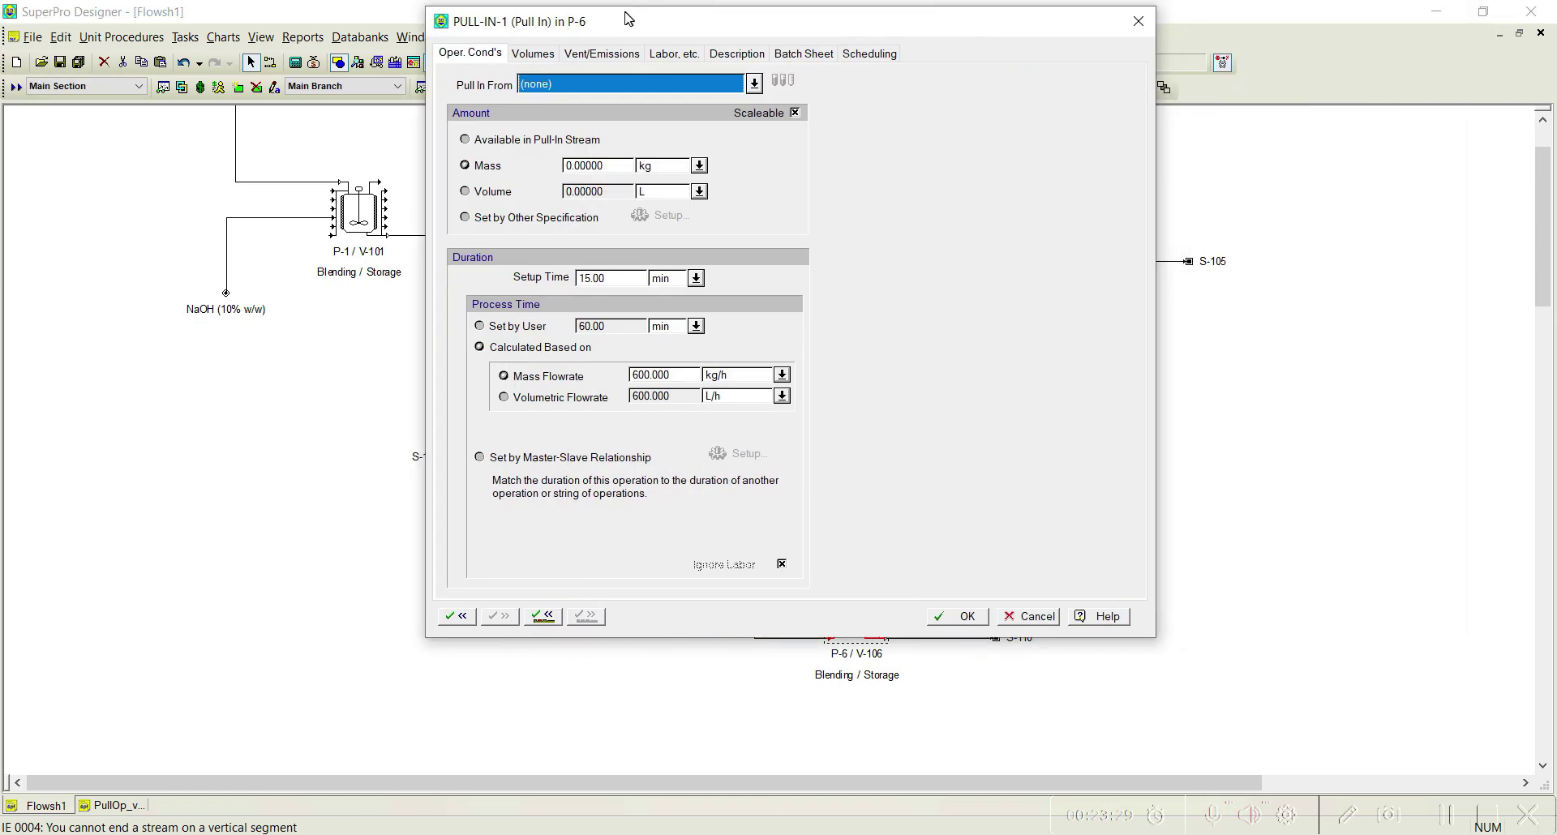
{"action": "left_click", "coordinate": [750, 82]}
{"action": "left_click", "coordinate": [568, 179]}
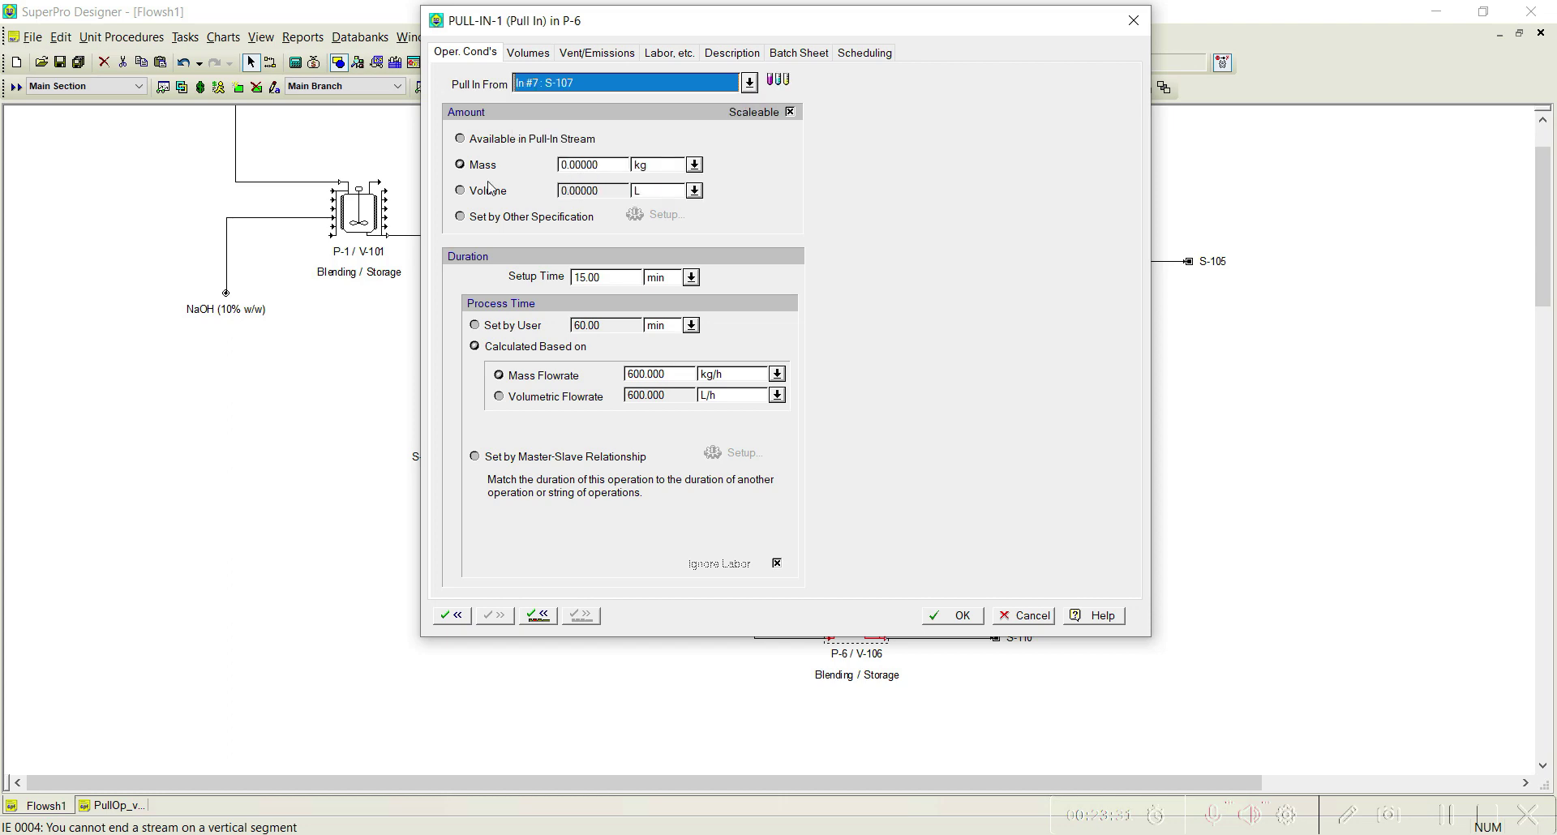
- Specify the pull-in amount of P-6's PULL-IN-1 by a final NaOH concentration of 23 g/L
{"action": "left_click", "coordinate": [536, 217]}
{"action": "left_click", "coordinate": [655, 215]}
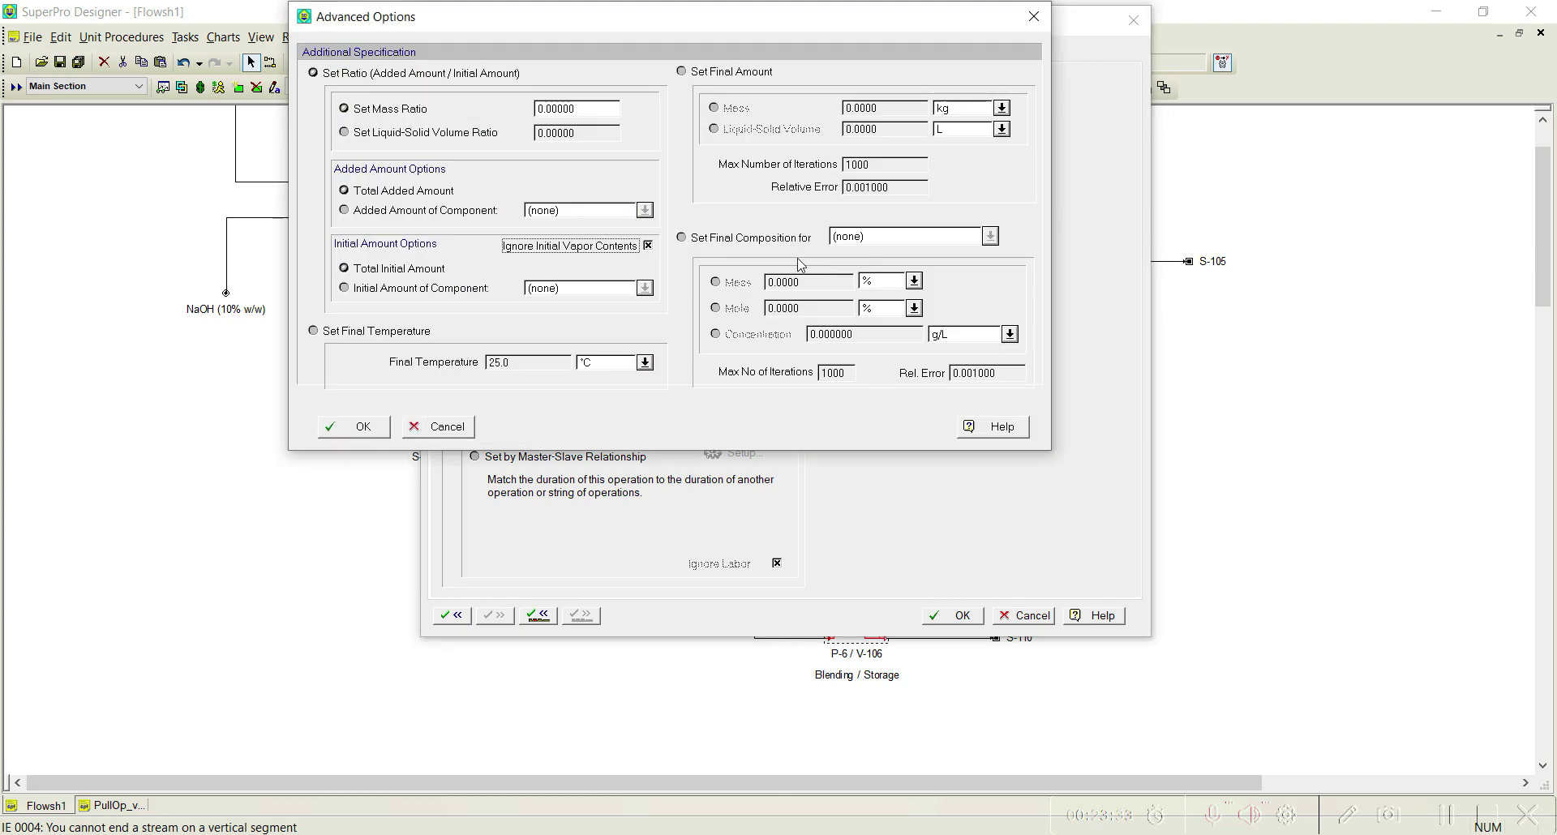
{"action": "left_click", "coordinate": [990, 237]}
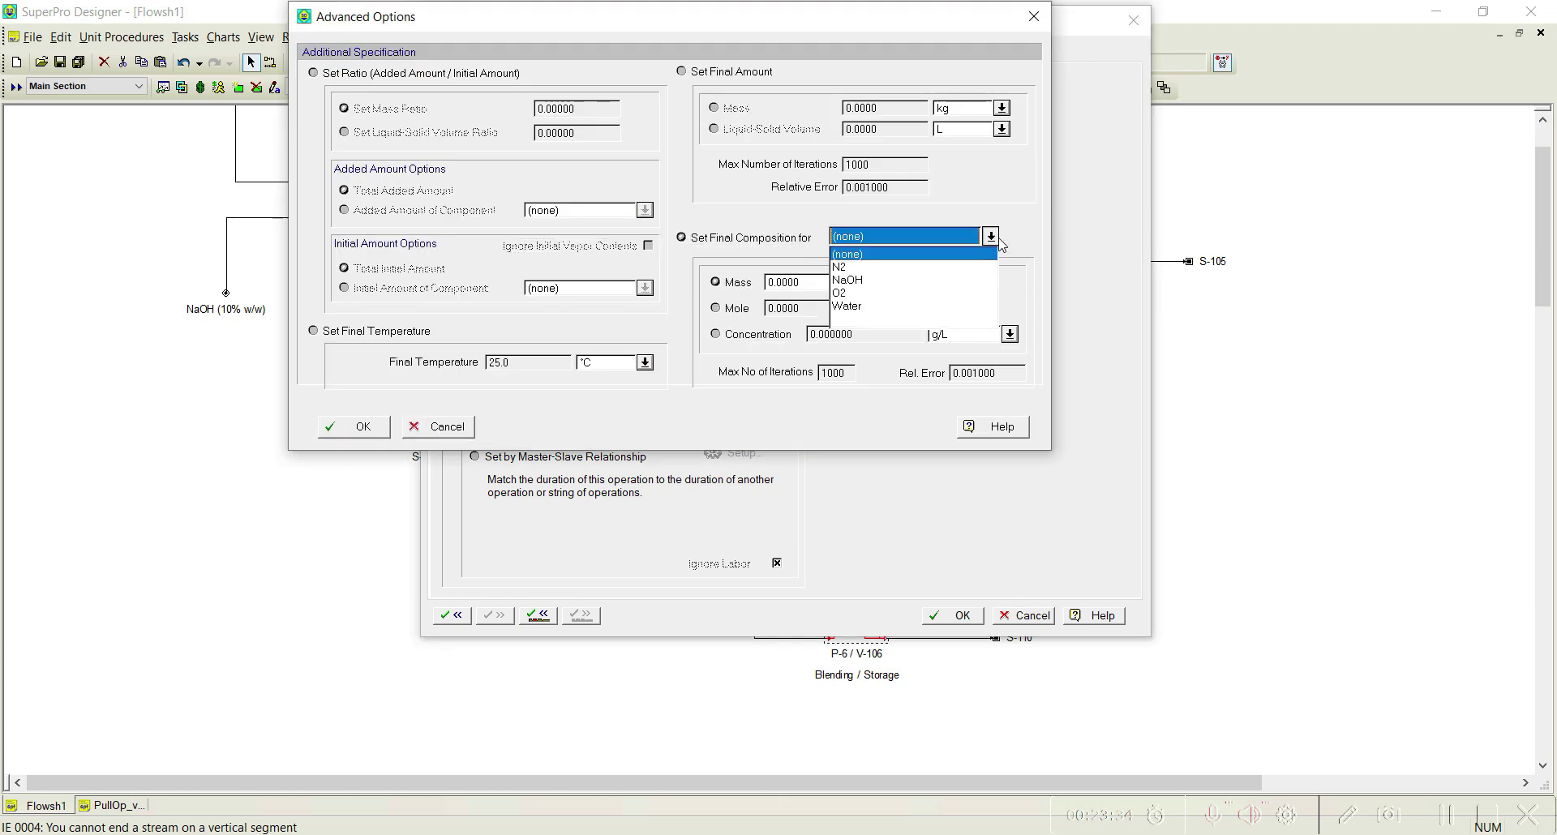
{"action": "left_click", "coordinate": [870, 285]}
{"action": "left_click", "coordinate": [749, 334]}
{"action": "left_click", "coordinate": [867, 331]}
{"action": "type", "text": "23"}
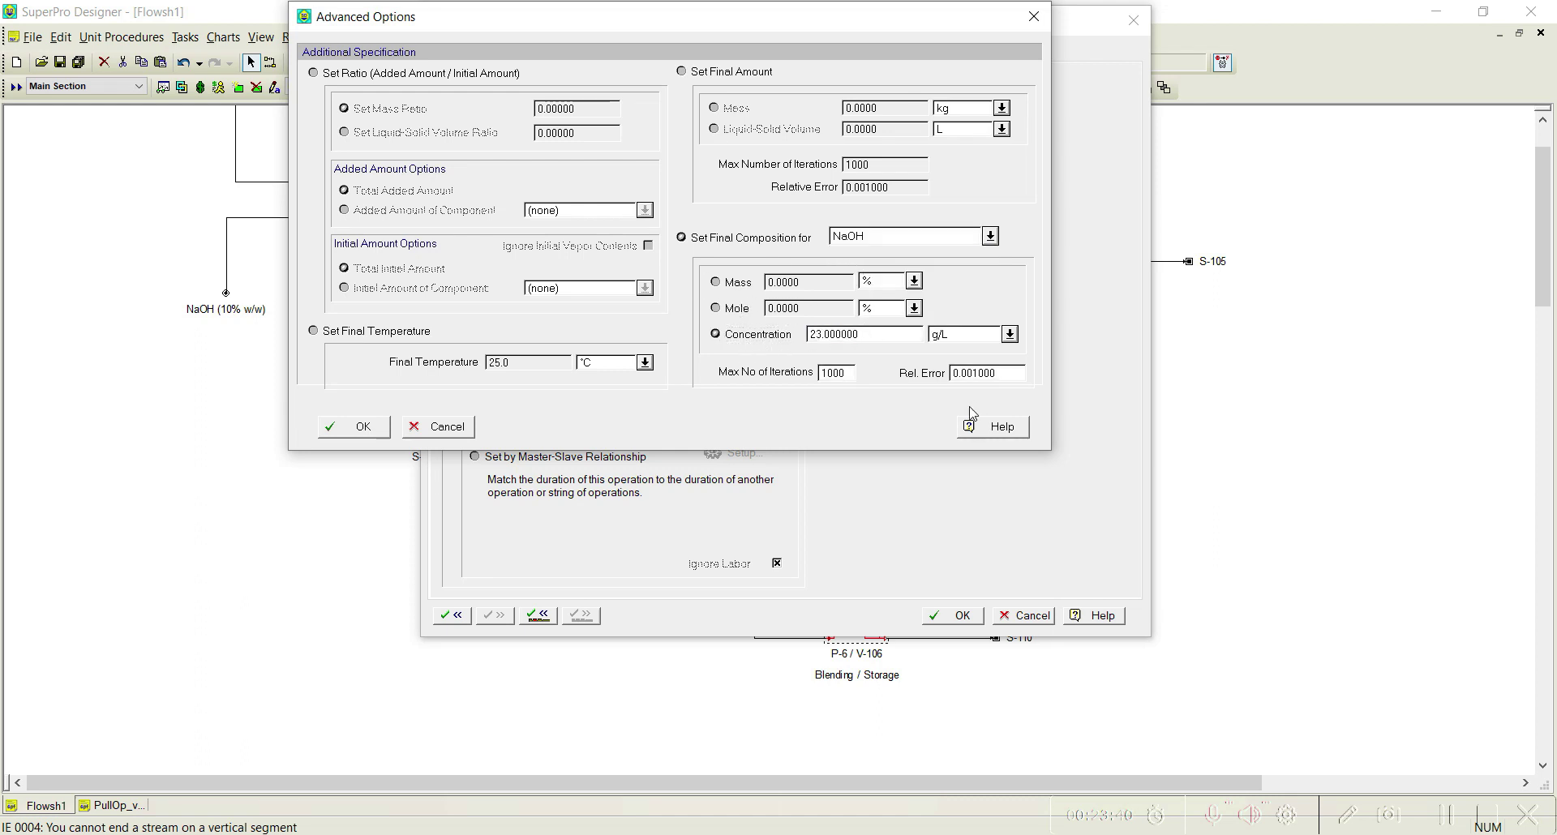
{"action": "left_click", "coordinate": [354, 427]}
{"action": "left_click", "coordinate": [953, 616]}
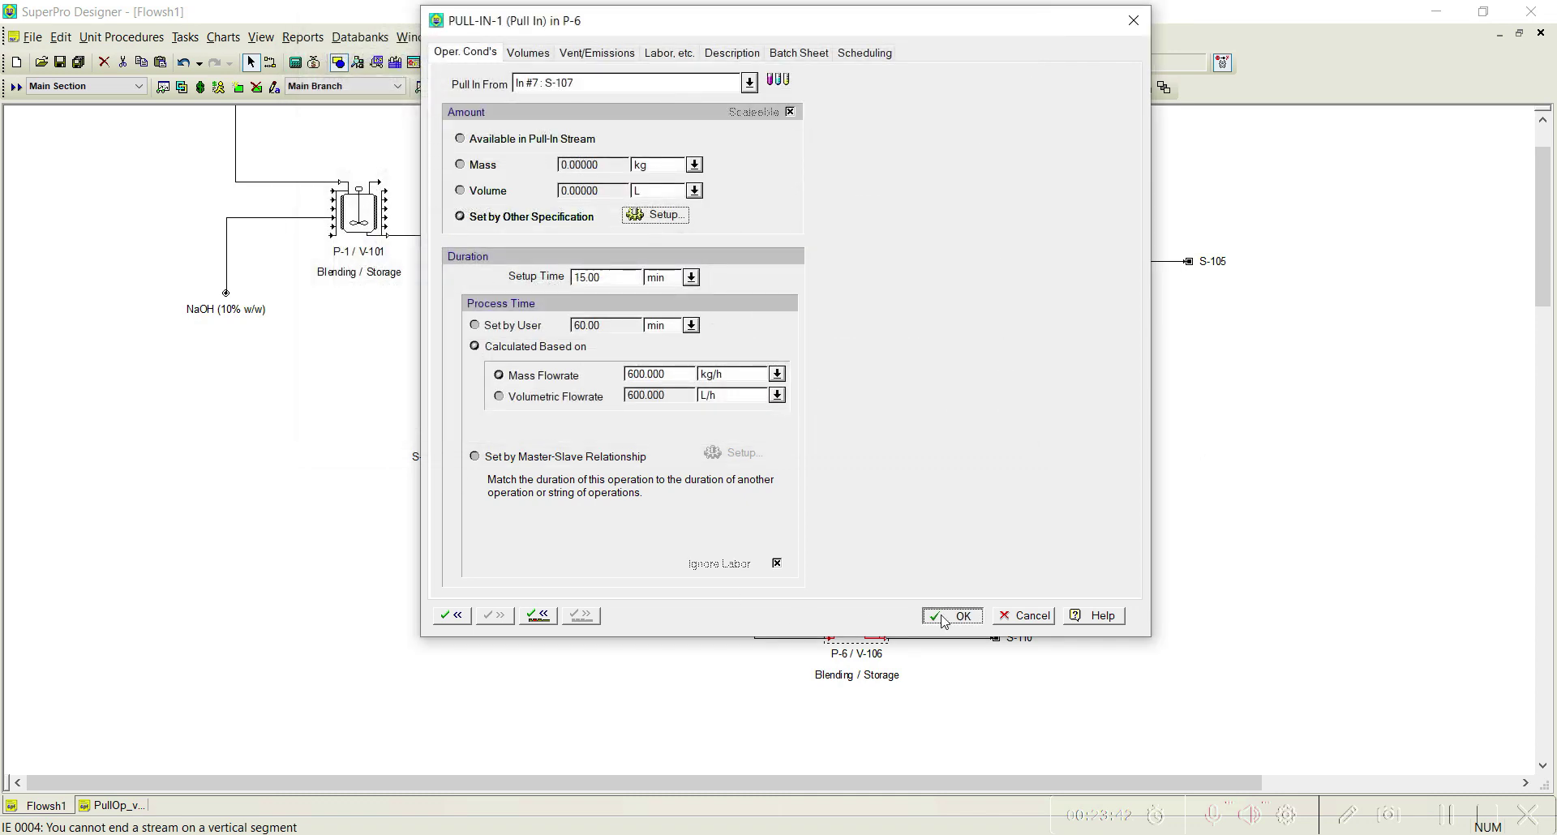
- Solve the M&E balances and check the composition and total flow of P-5's outlet stream S-109
{"action": "left_click", "coordinate": [295, 62]}
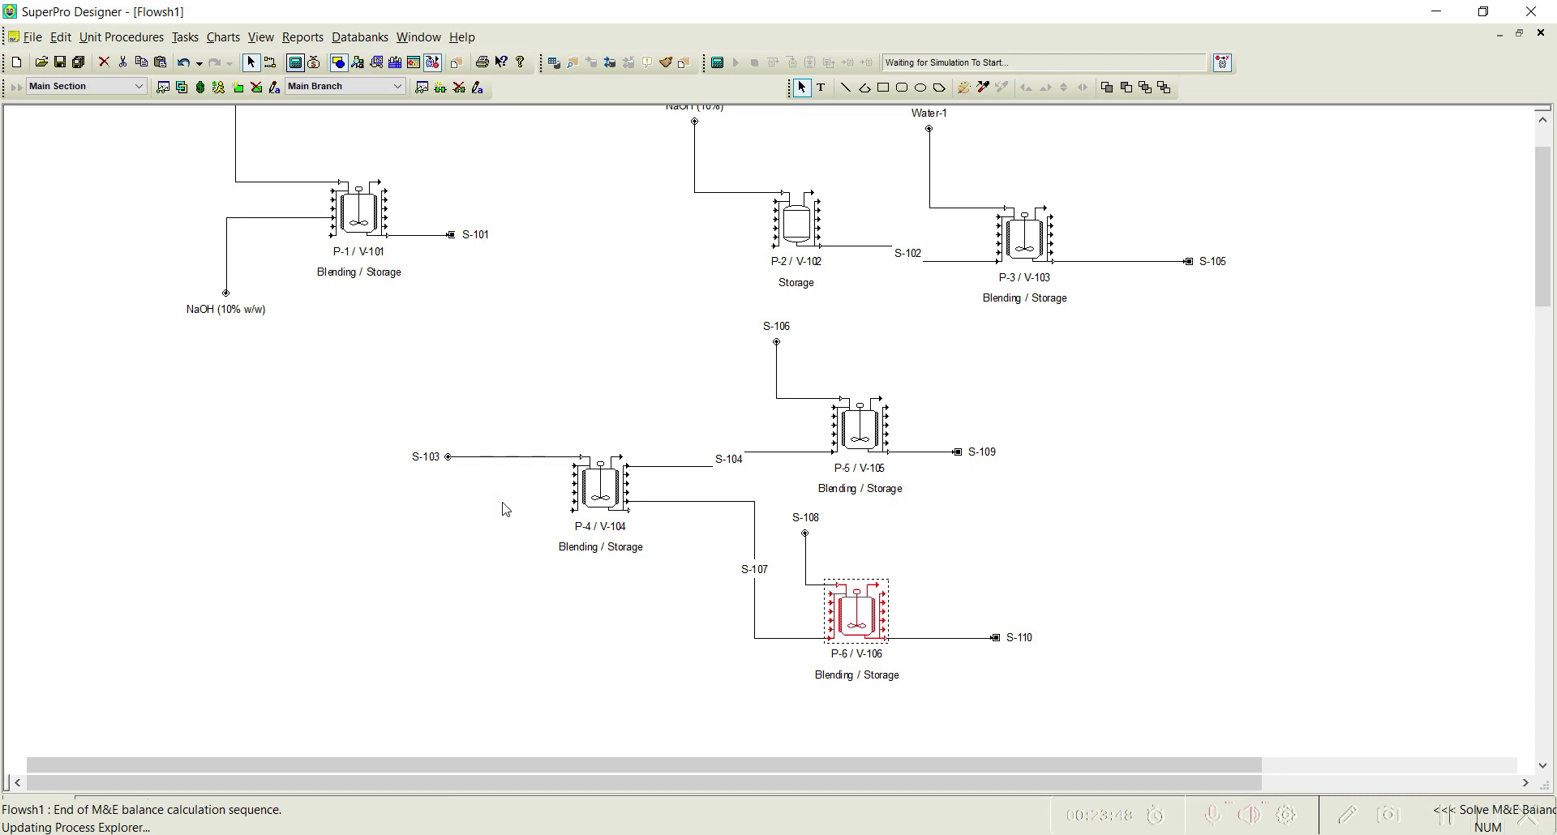
{"action": "double_click", "coordinate": [930, 452]}
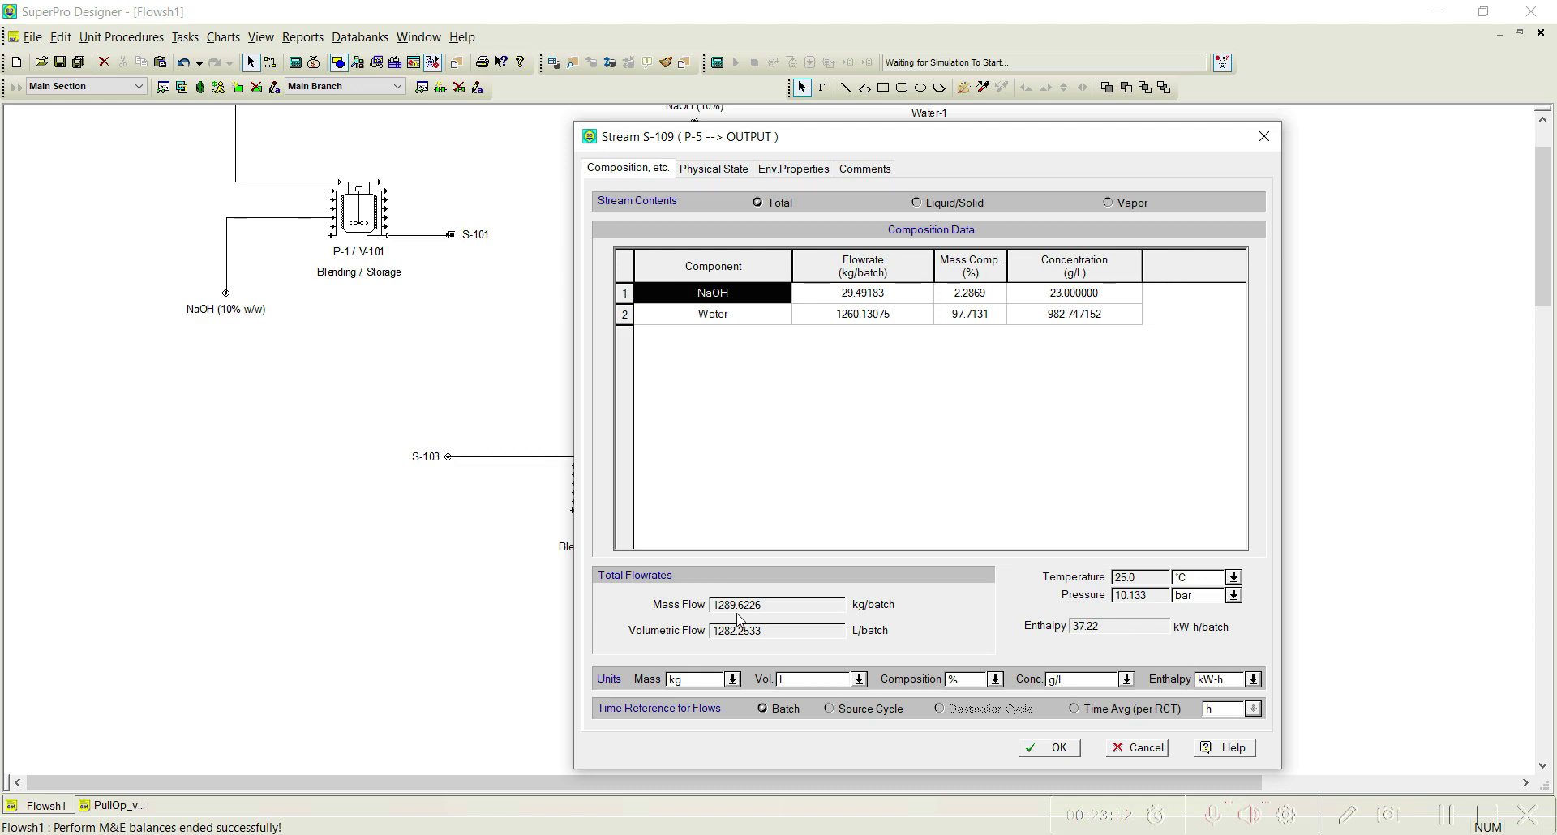
{"action": "left_click", "coordinate": [1052, 748]}
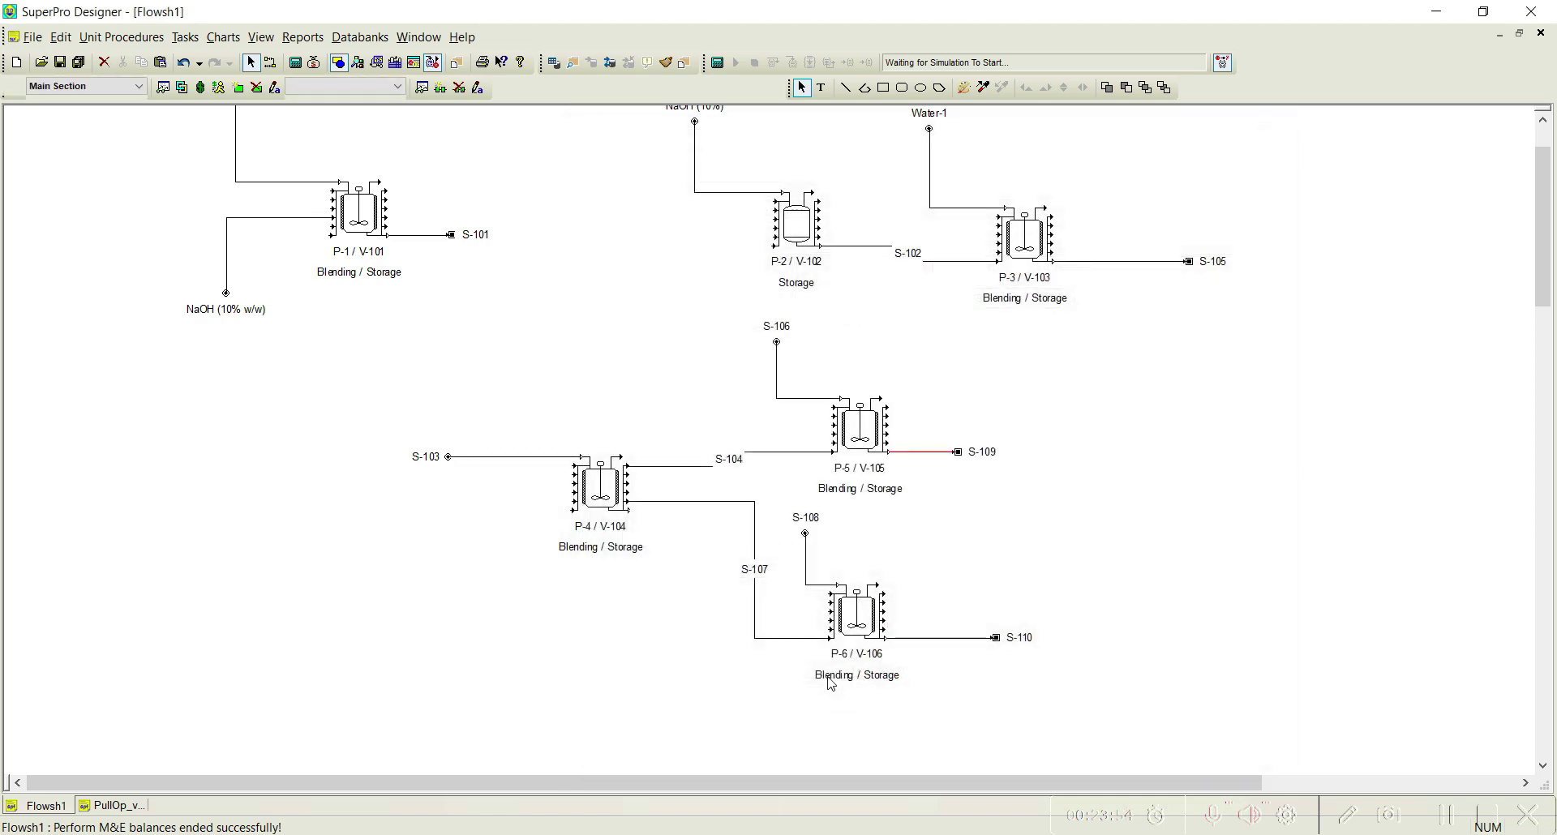
- Examine the compositions and total flows of P-4's outlet streams S-104 and S-107 and its feed stream S-103
{"action": "double_click", "coordinate": [775, 451]}
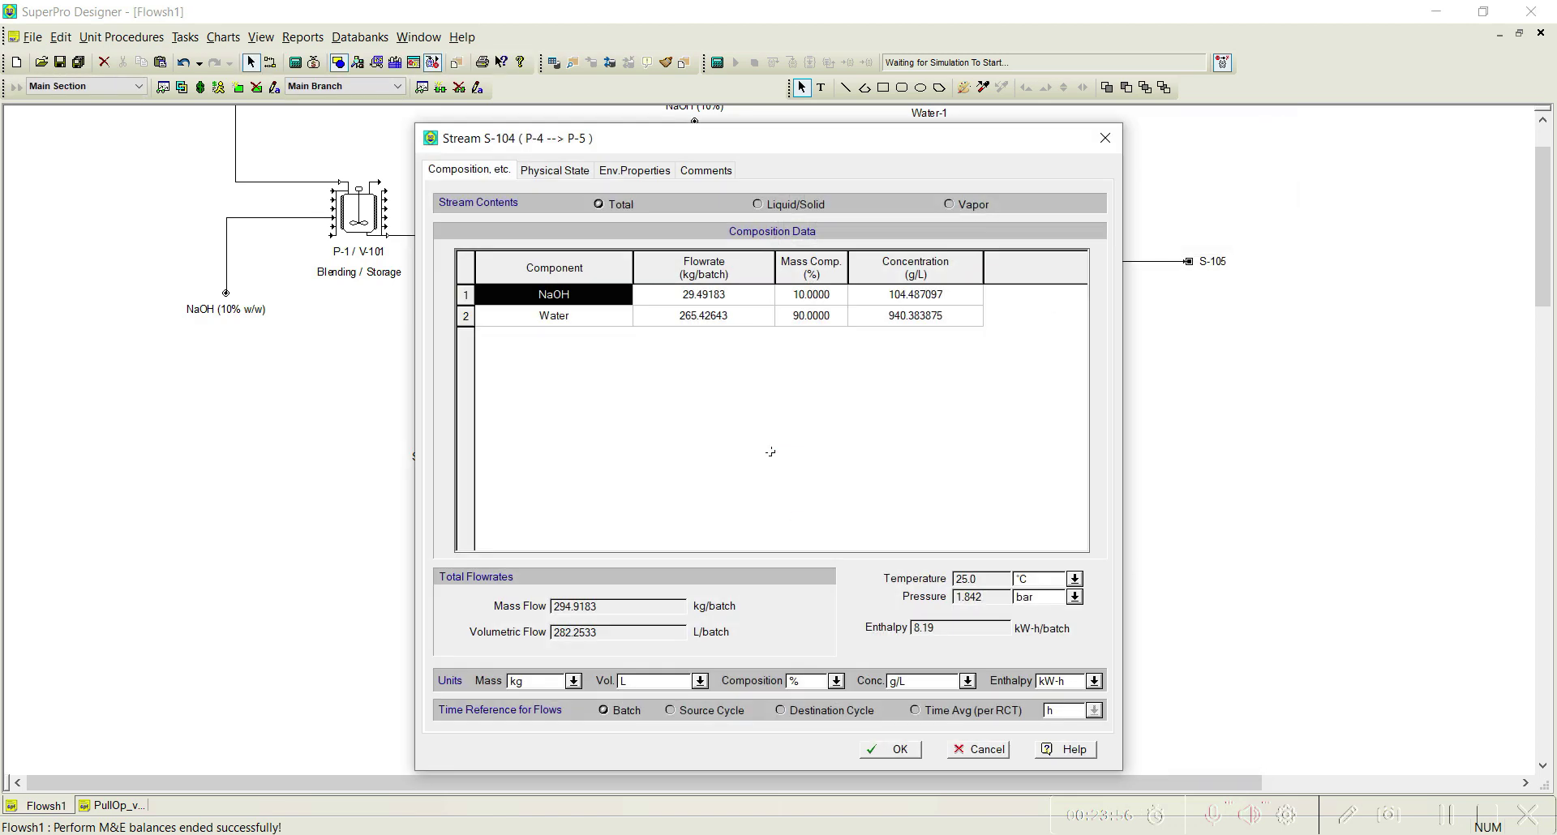
{"action": "left_click", "coordinate": [902, 751]}
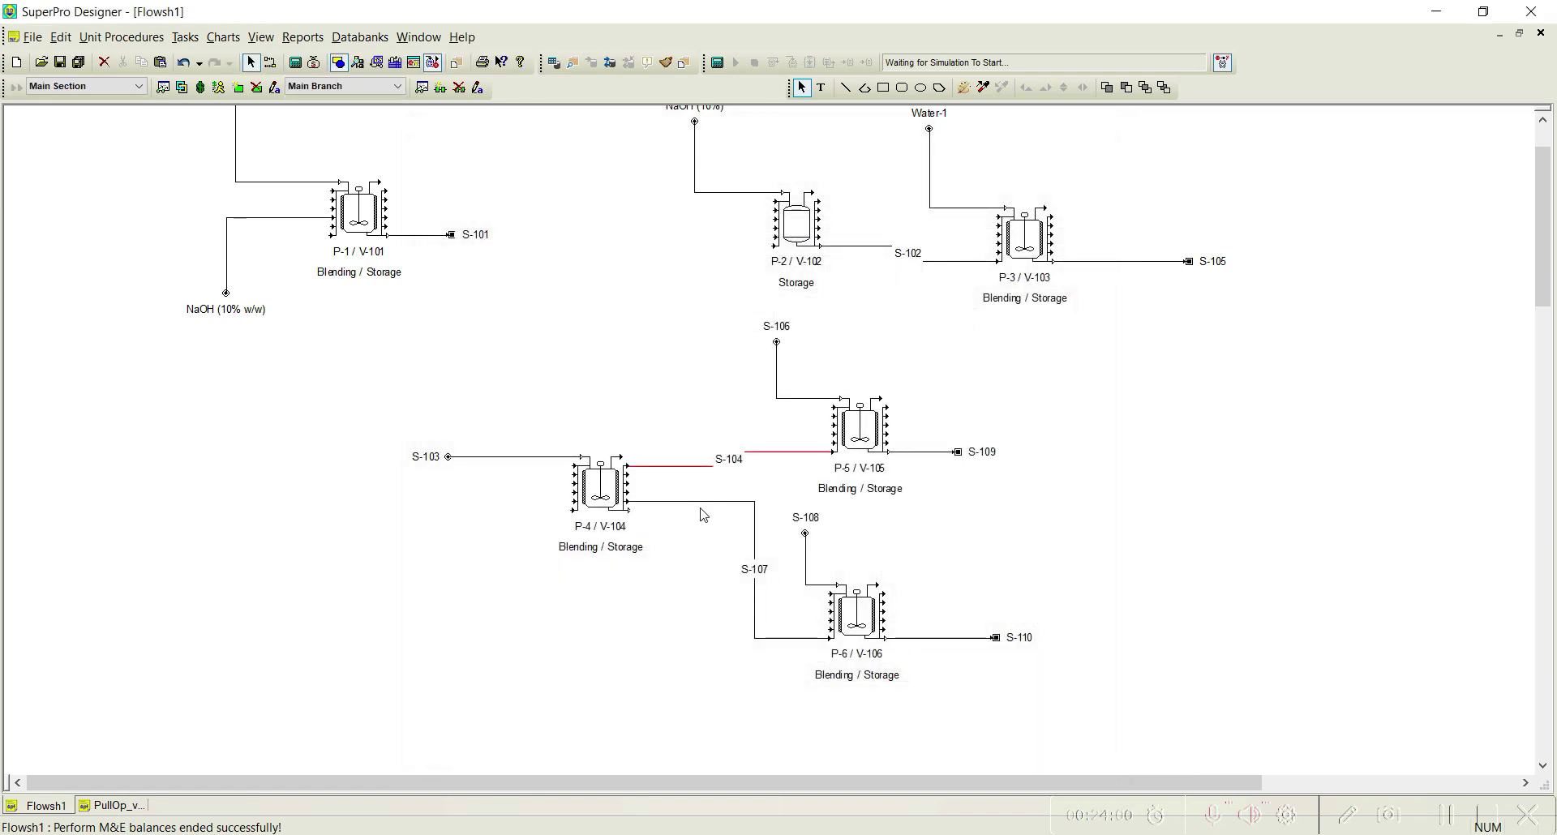
{"action": "double_click", "coordinate": [702, 503]}
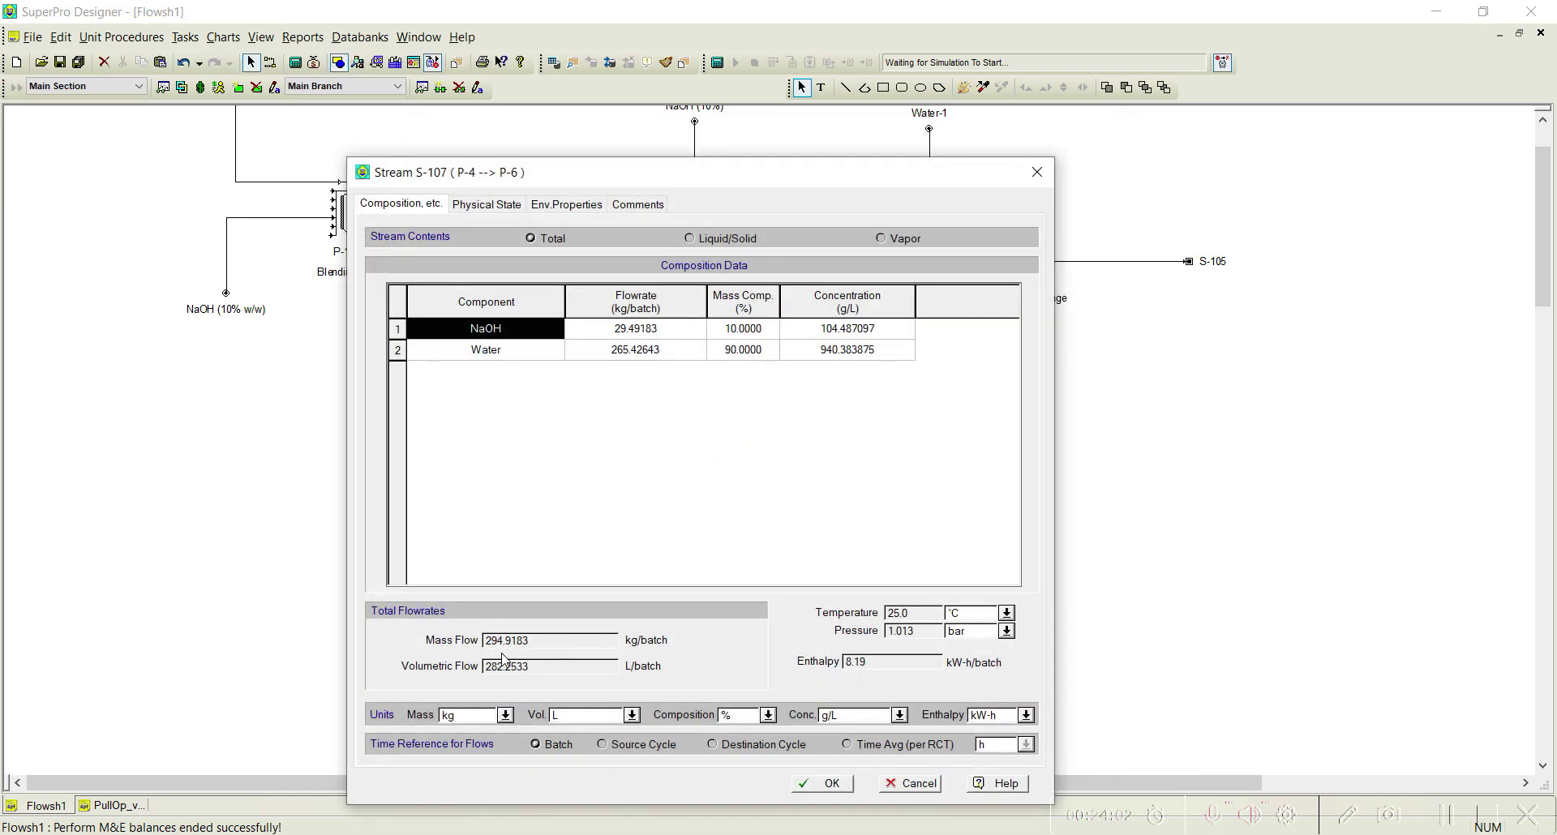
{"action": "left_click", "coordinate": [815, 783]}
{"action": "left_click", "coordinate": [497, 459]}
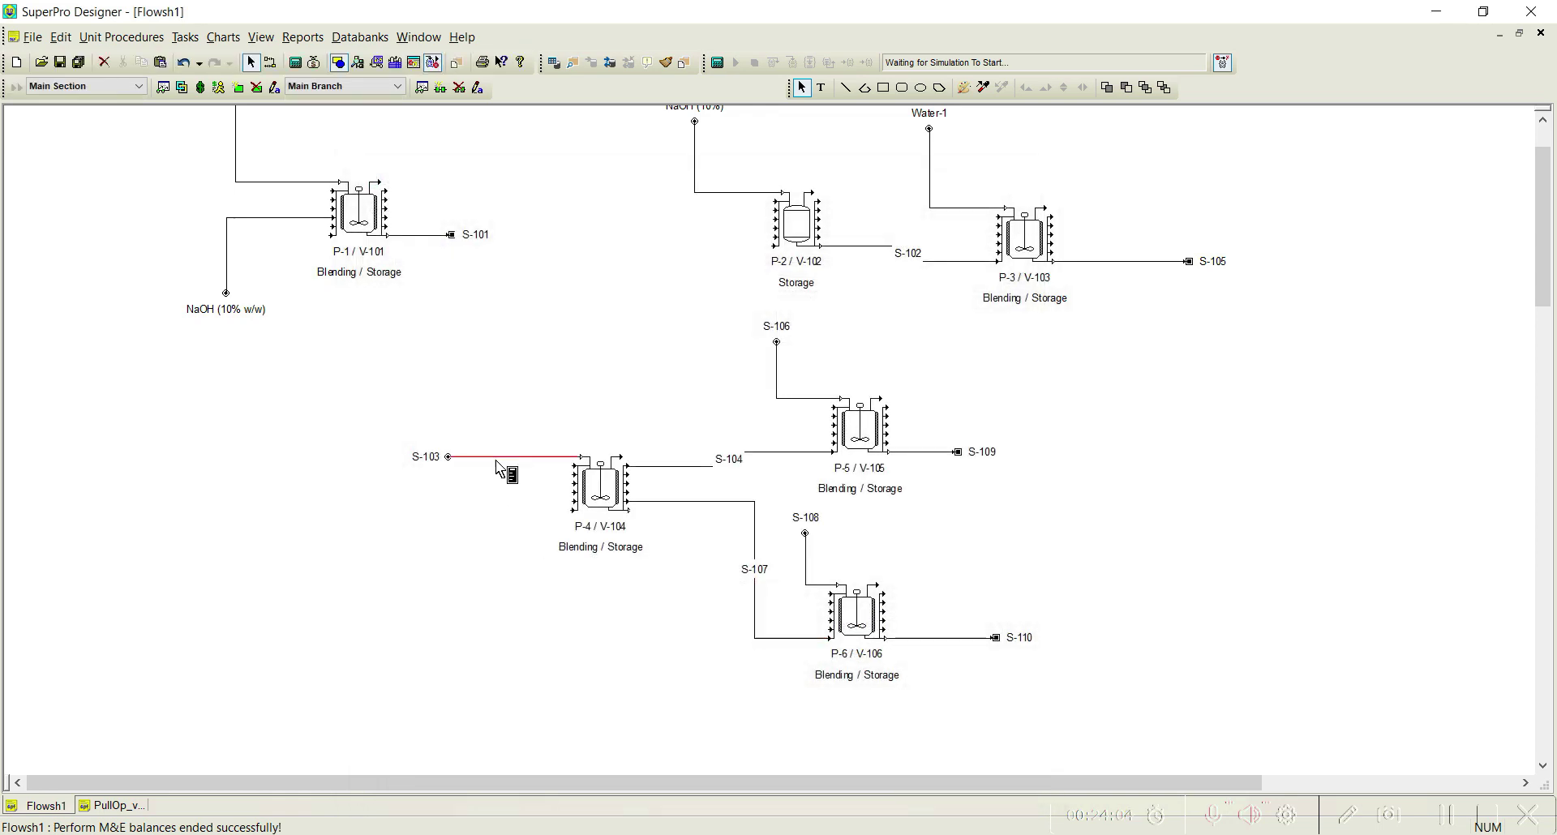
{"action": "double_click", "coordinate": [496, 461]}
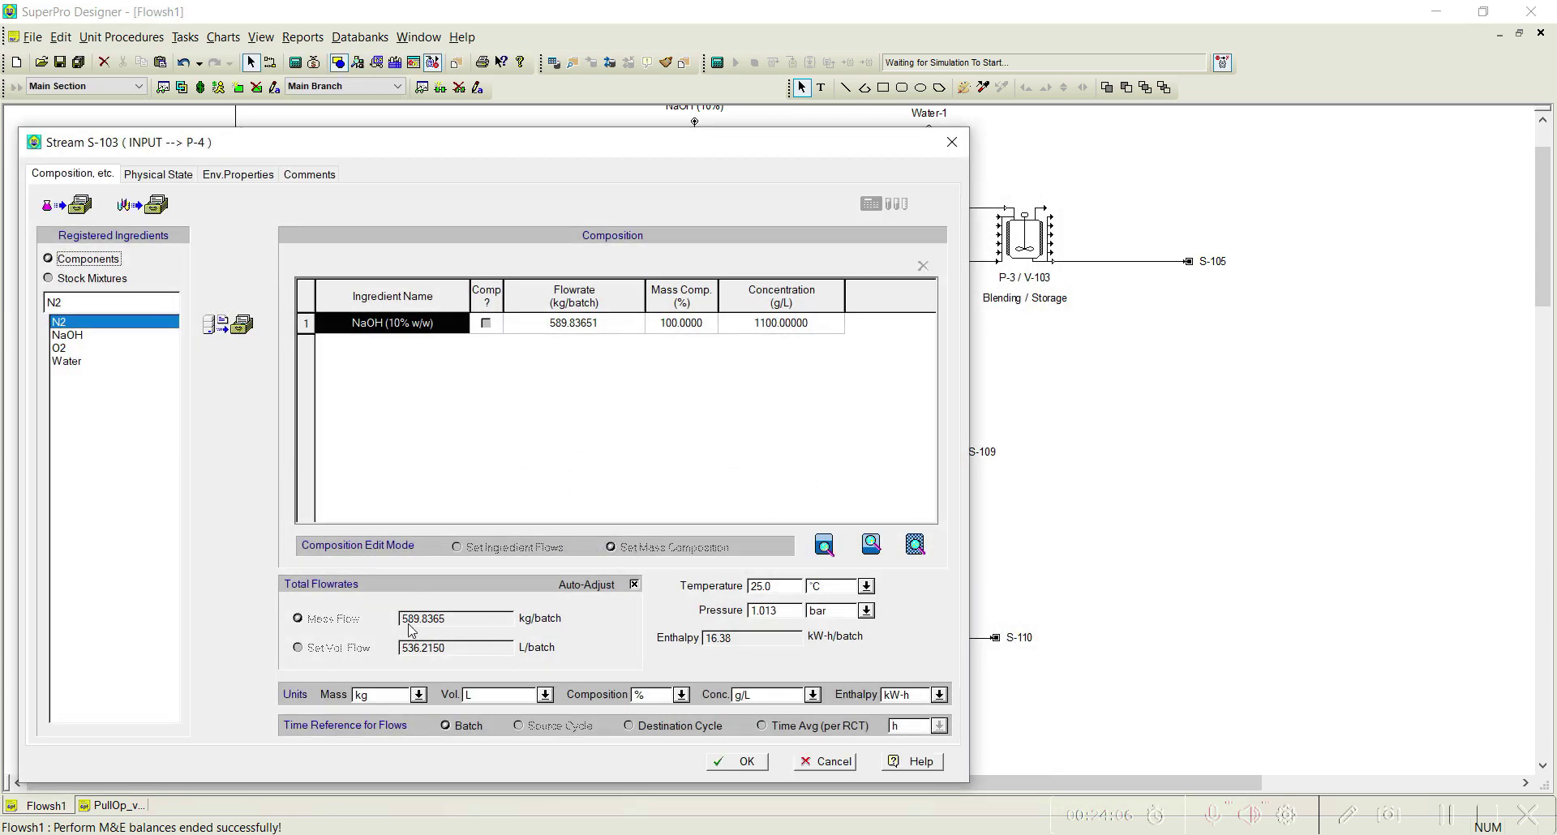
{"action": "left_click_drag", "start_coordinate": [519, 140], "coordinate": [768, 118]}
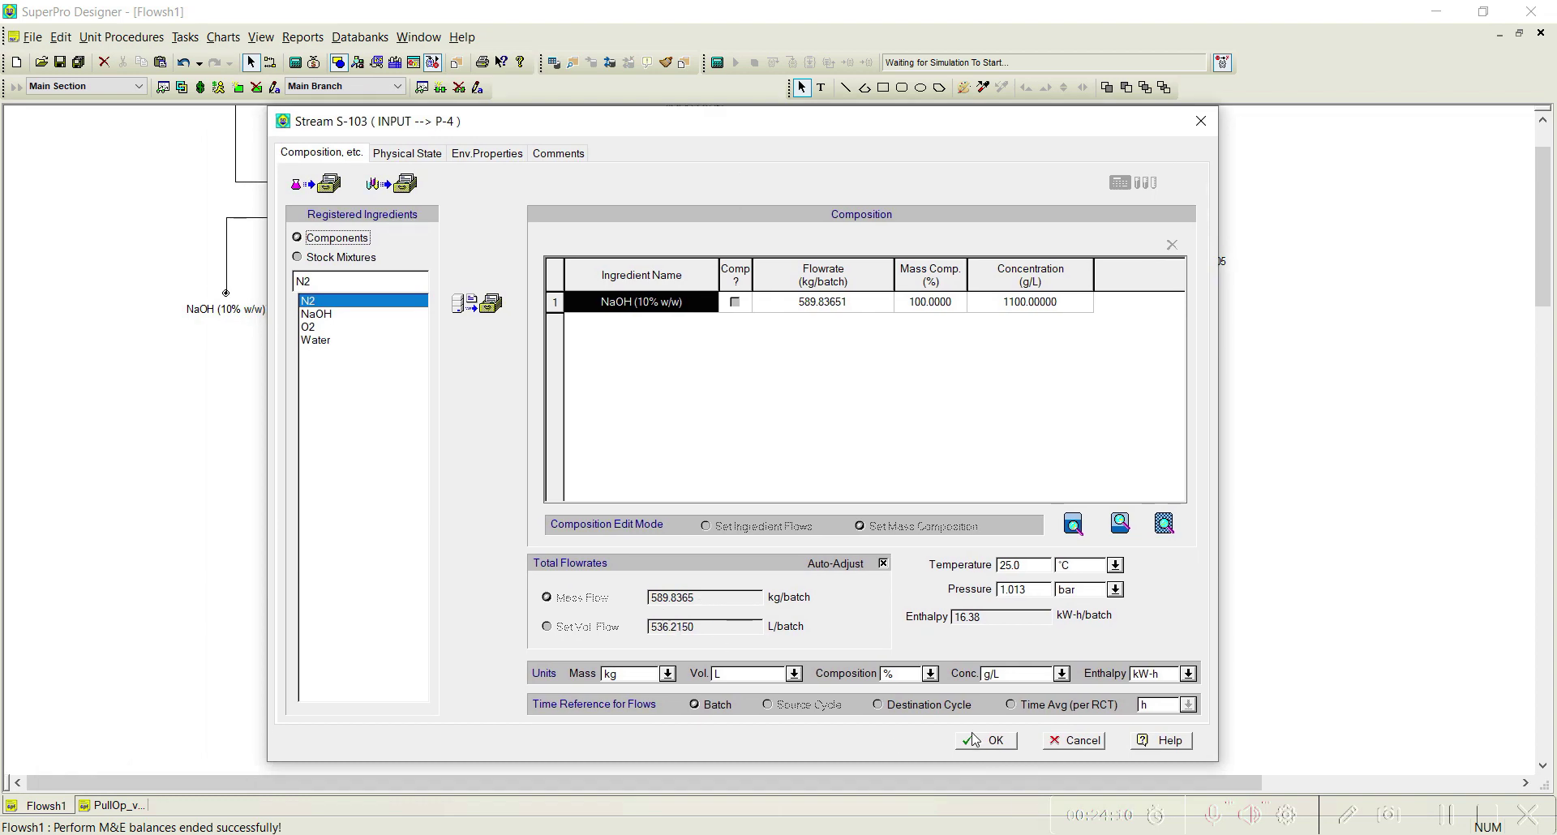
{"action": "left_click", "coordinate": [997, 742]}
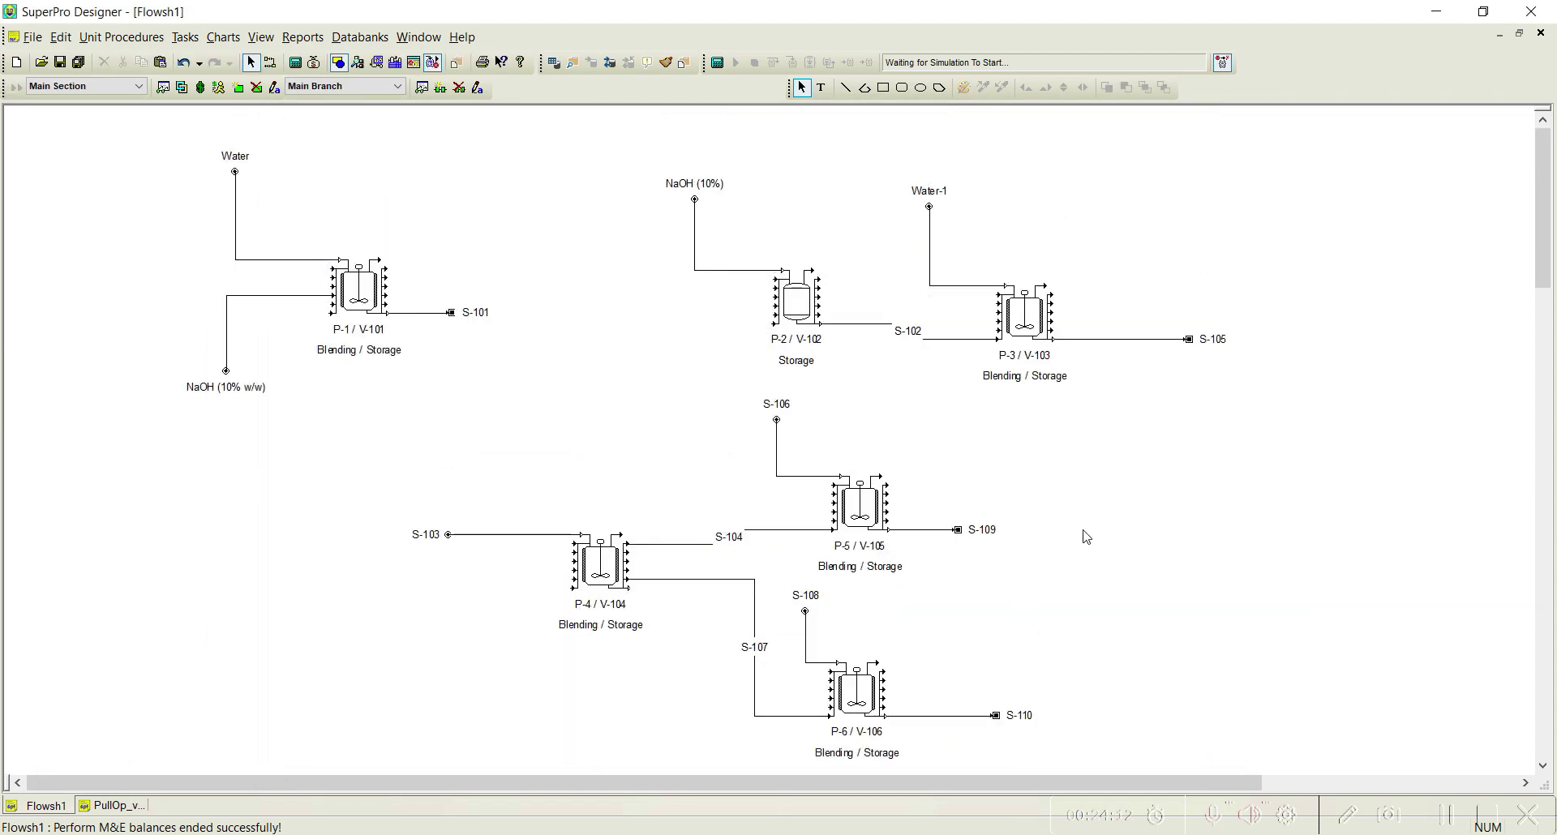